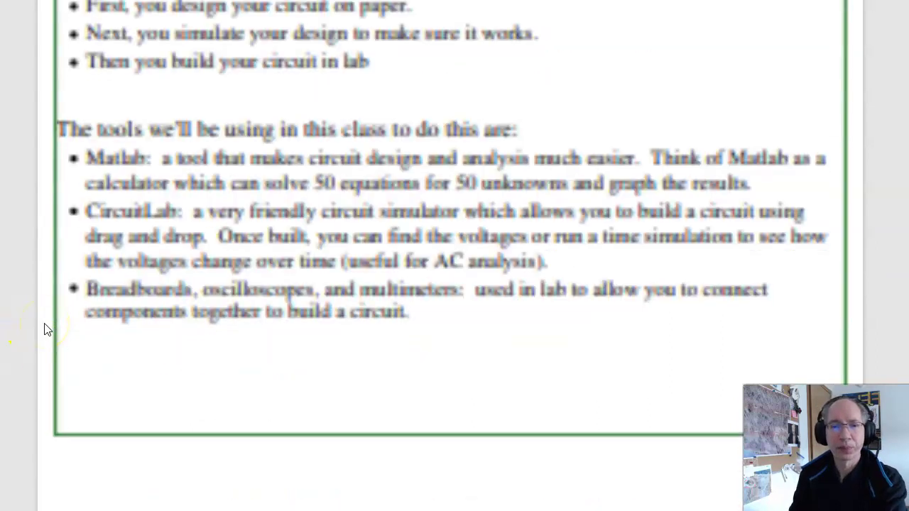
- Scroll the PDF lecture notes down to the CircuitLab page
scroll(44, 328, "up", 1)
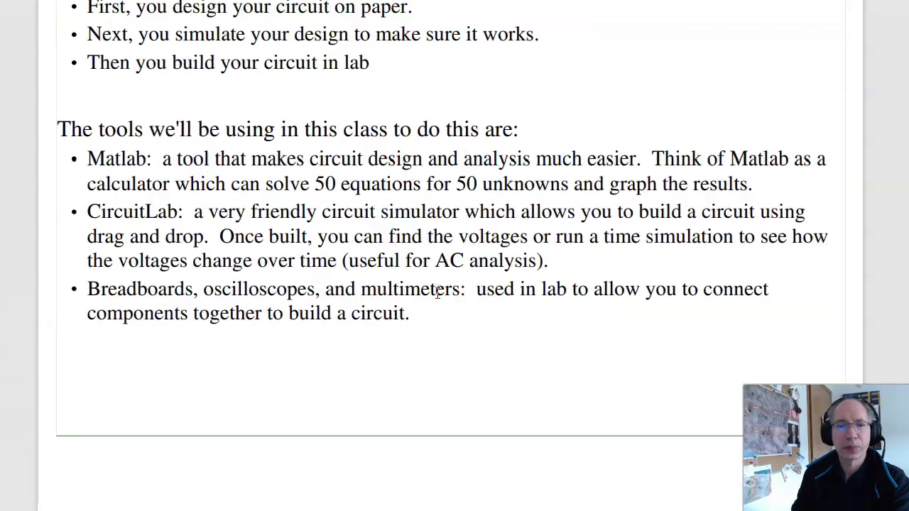
scroll(437, 293, "down", 4)
scroll(438, 299, "down", 2)
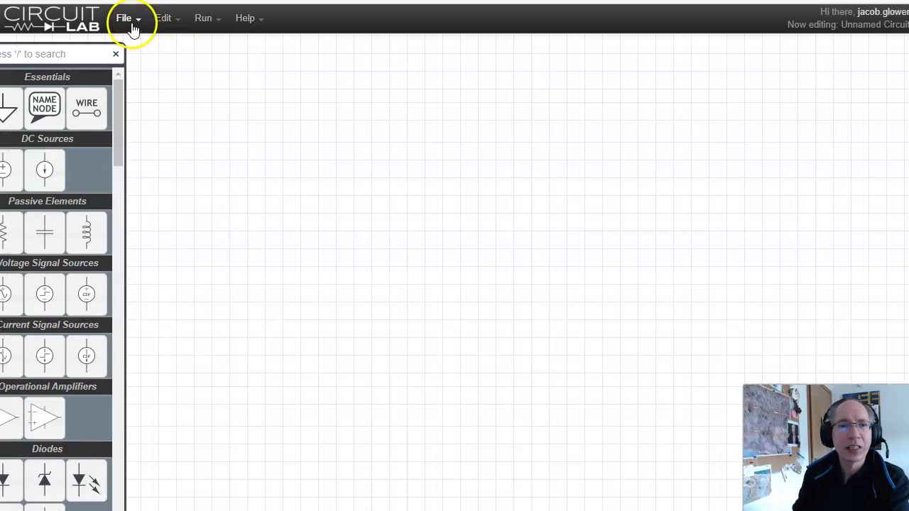
- Open the list of saved circuits in the workbench, sorted by name
left_click(126, 19)
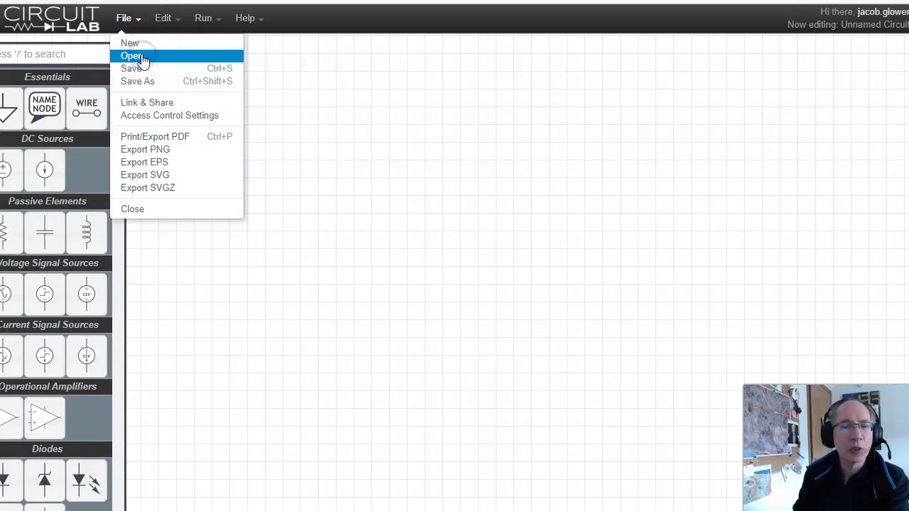
left_click(143, 58)
left_click(132, 51)
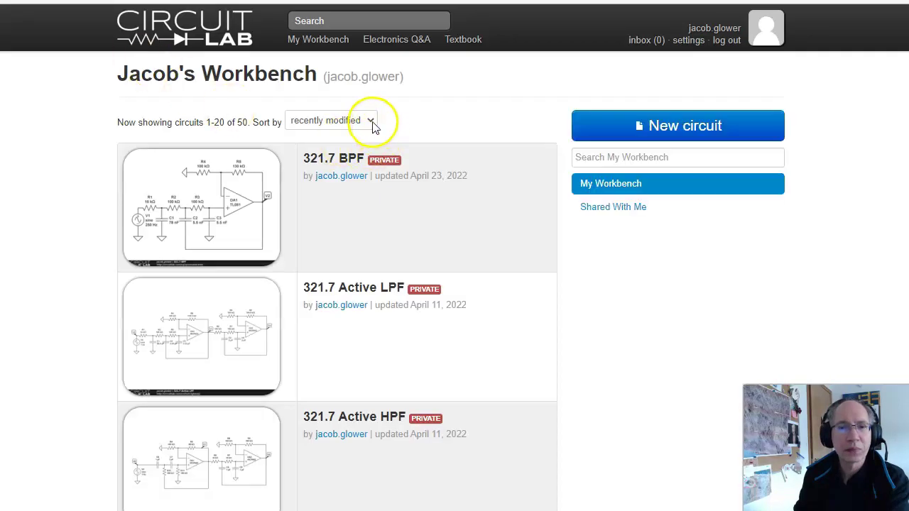
left_click(369, 121)
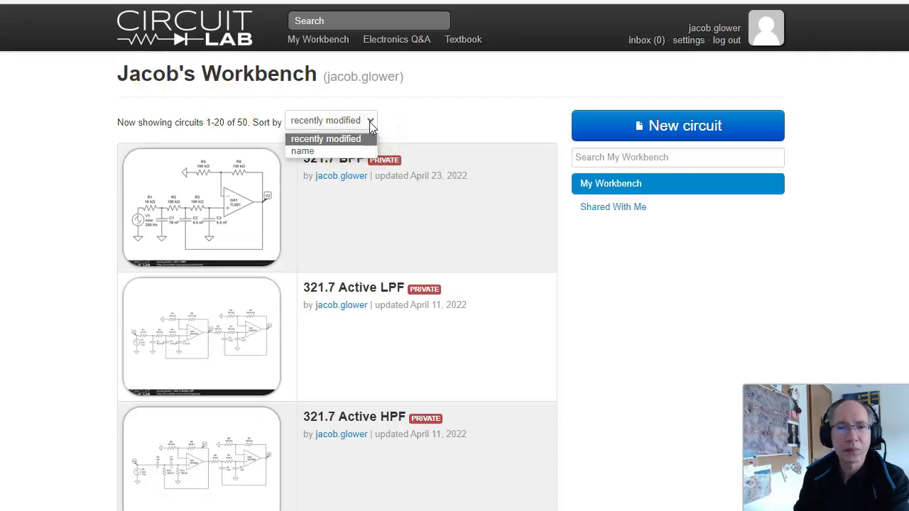
left_click(327, 150)
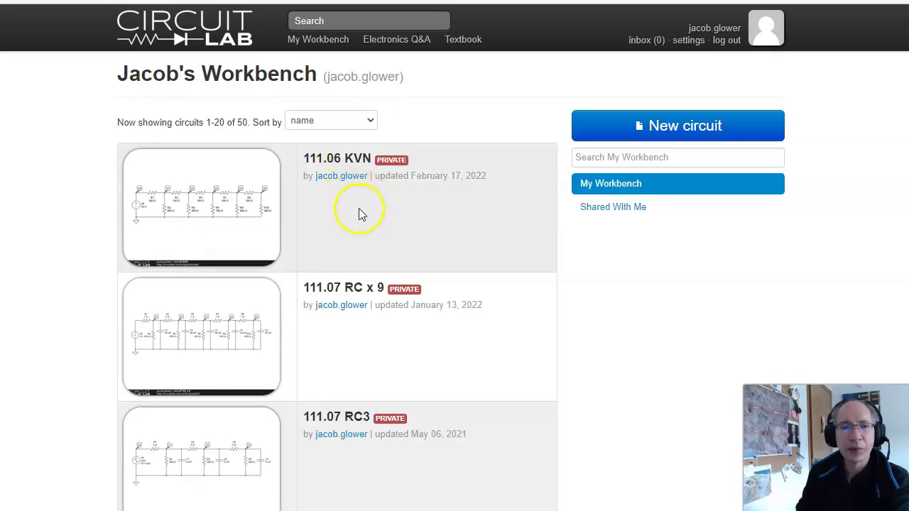
- Browse the 50 saved circuits, then start a new blank circuit
scroll(359, 210, "down", 8)
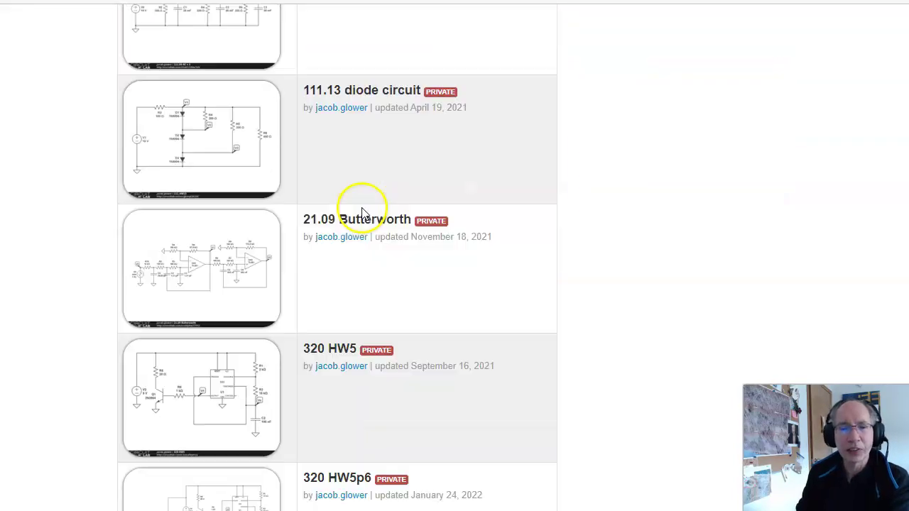
scroll(361, 211, "down", 6)
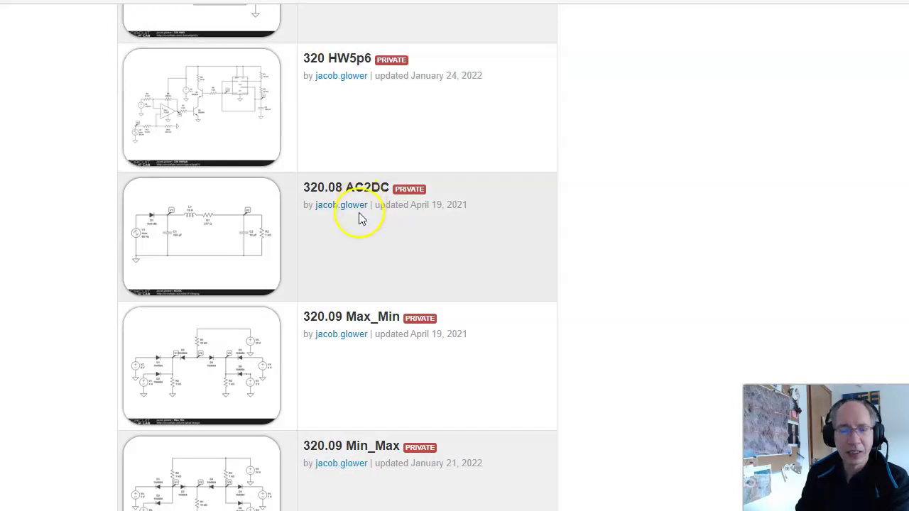
scroll(358, 213, "down", 3)
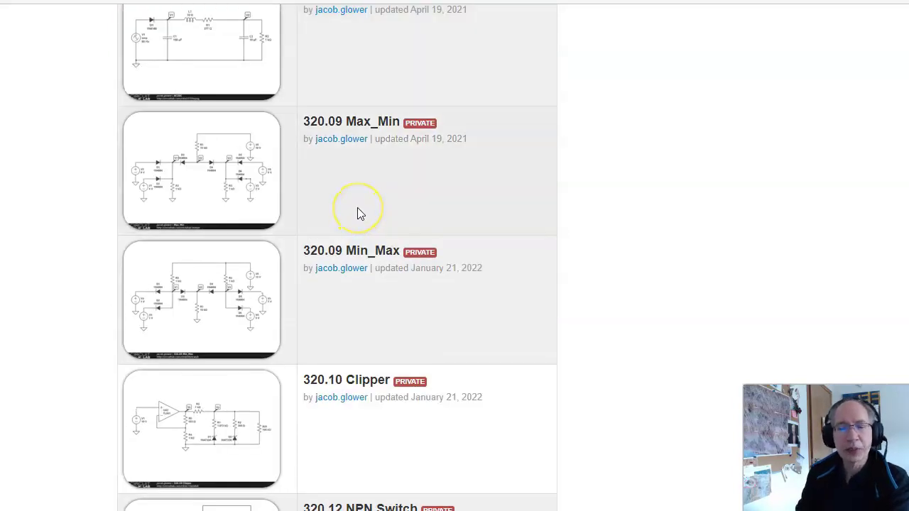
scroll(357, 213, "down", 1)
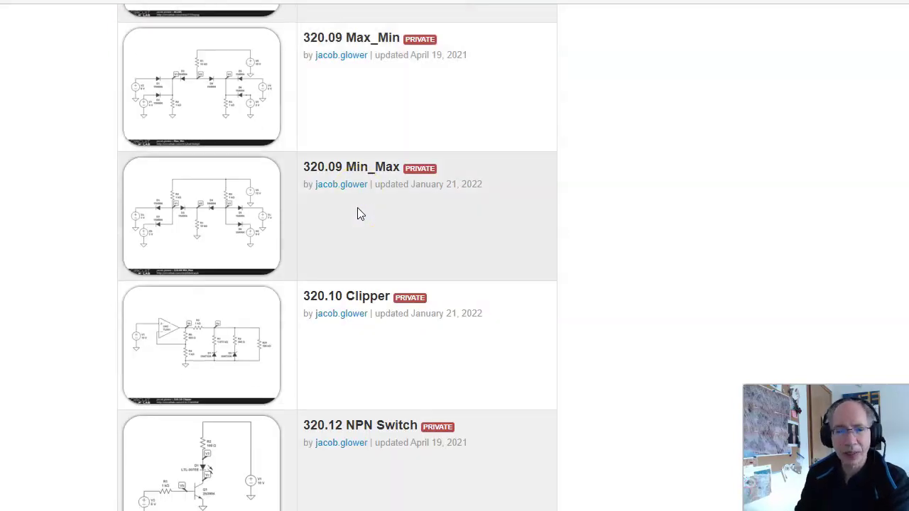
scroll(359, 220, "down", 3)
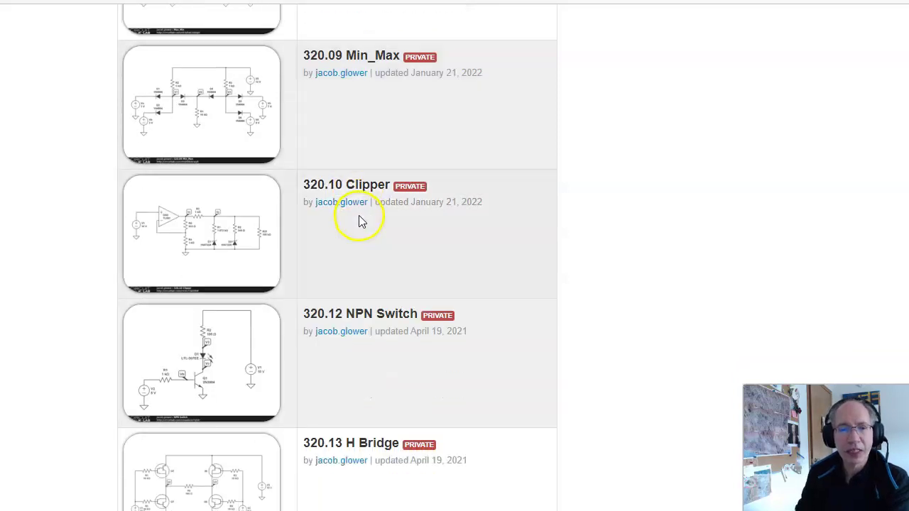
scroll(364, 213, "down", 1)
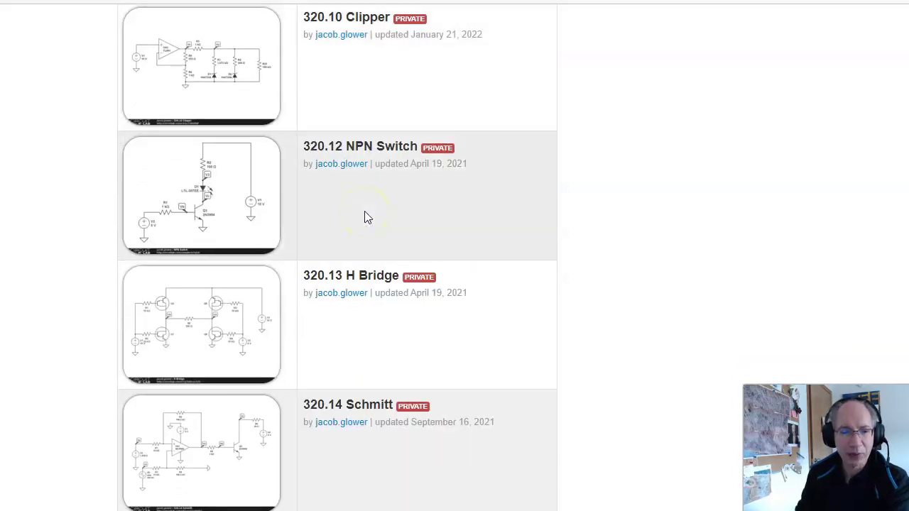
scroll(365, 211, "up", 5)
scroll(375, 202, "up", 10)
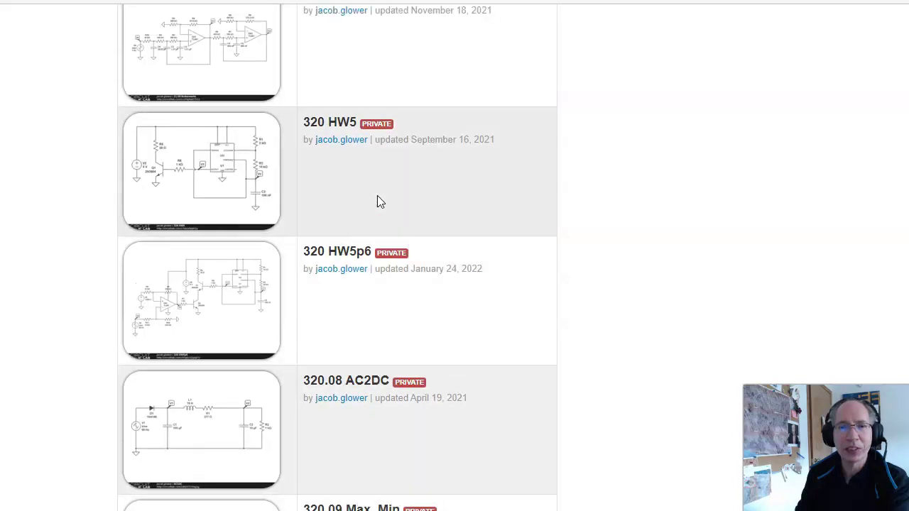
scroll(382, 195, "up", 5)
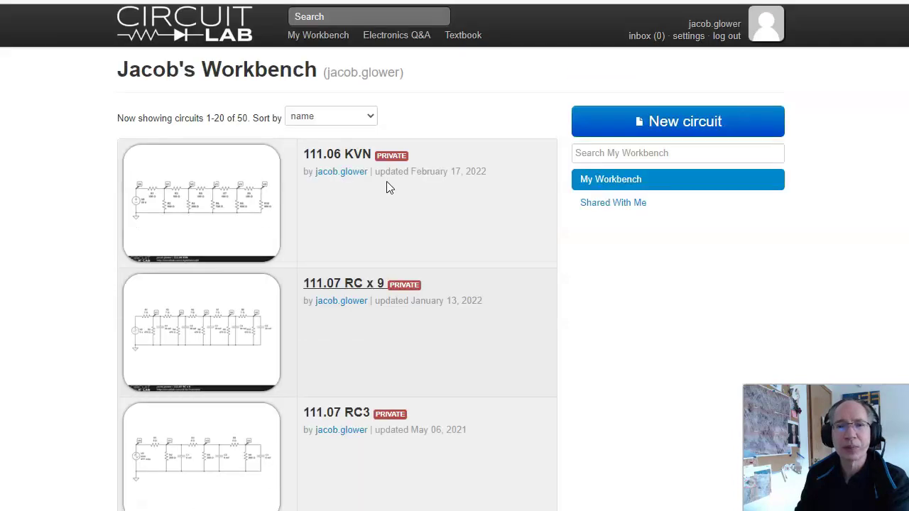
left_click(704, 130)
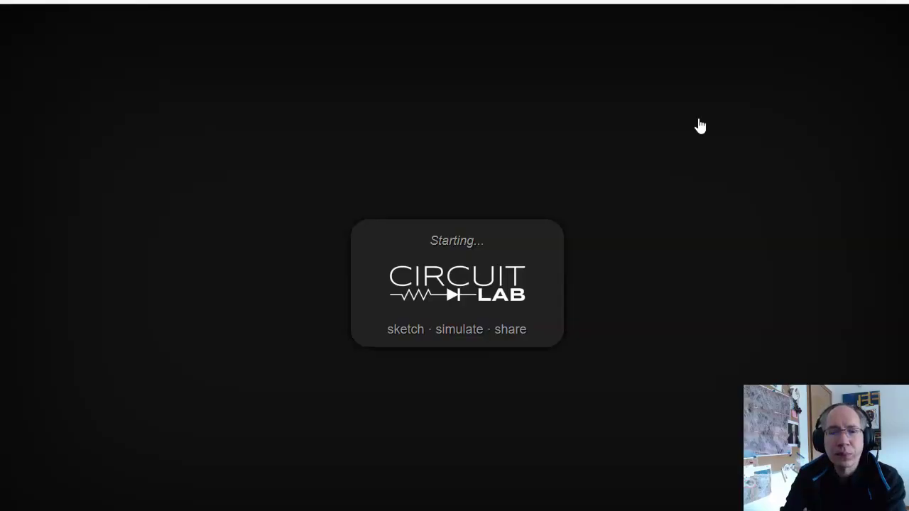
- Let the new circuit editor load and browse the first part categories in the palette
left_click(693, 112)
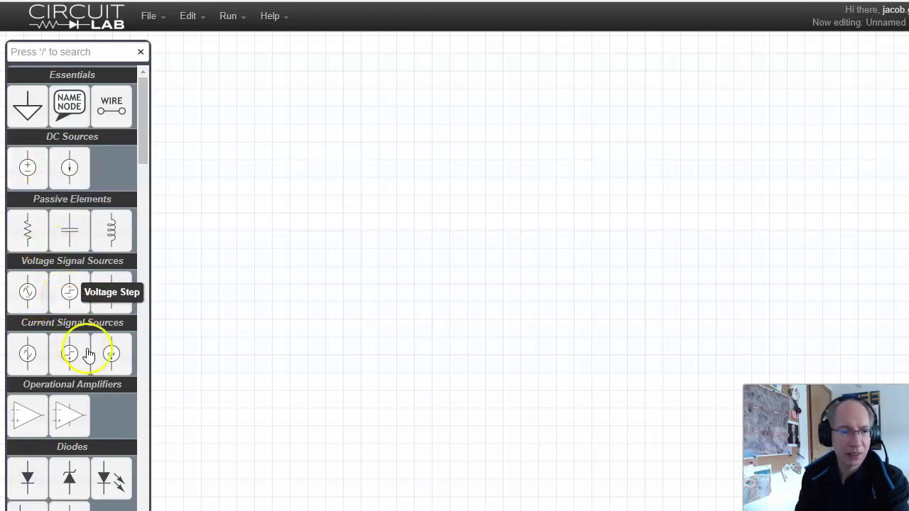
scroll(92, 349, "down", 1)
scroll(93, 349, "down", 2)
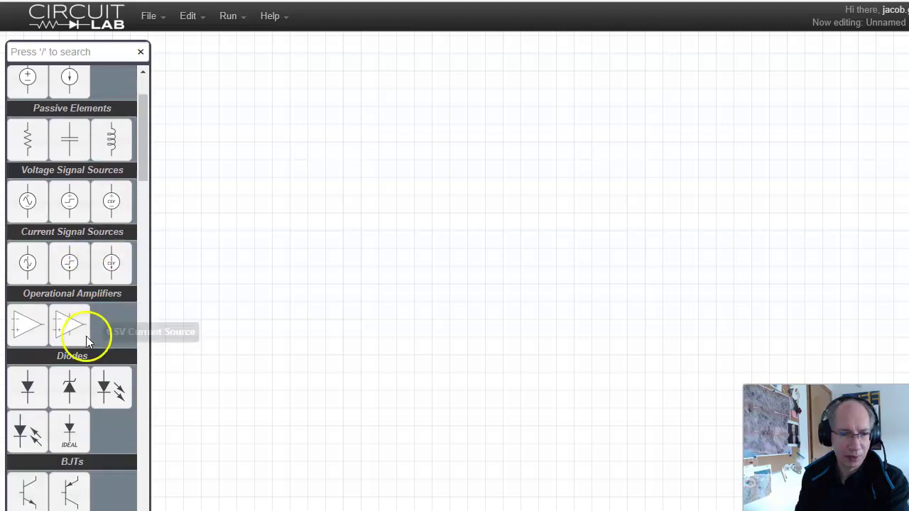
scroll(71, 331, "down", 1)
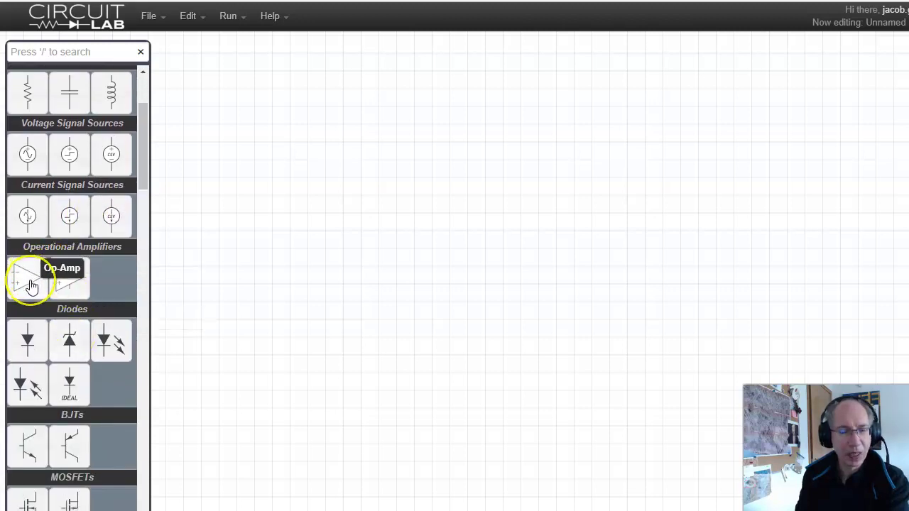
left_click(61, 284)
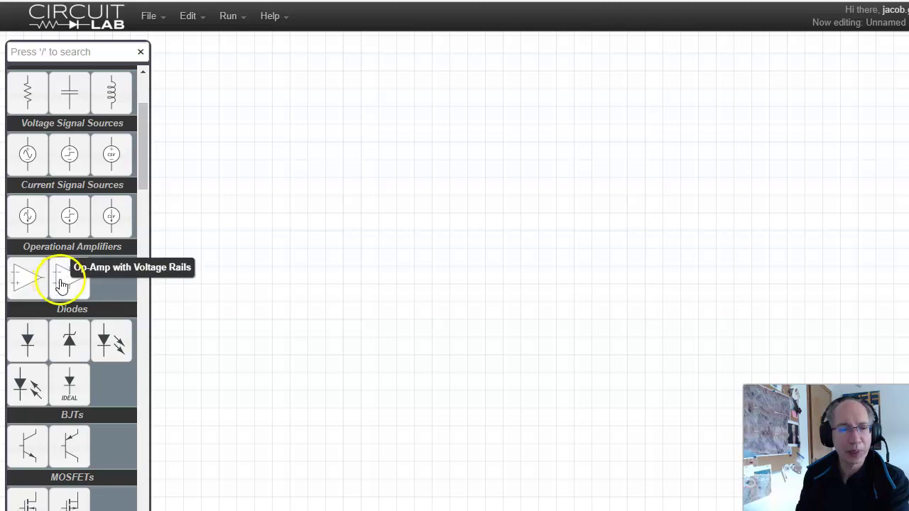
scroll(61, 285, "down", 1)
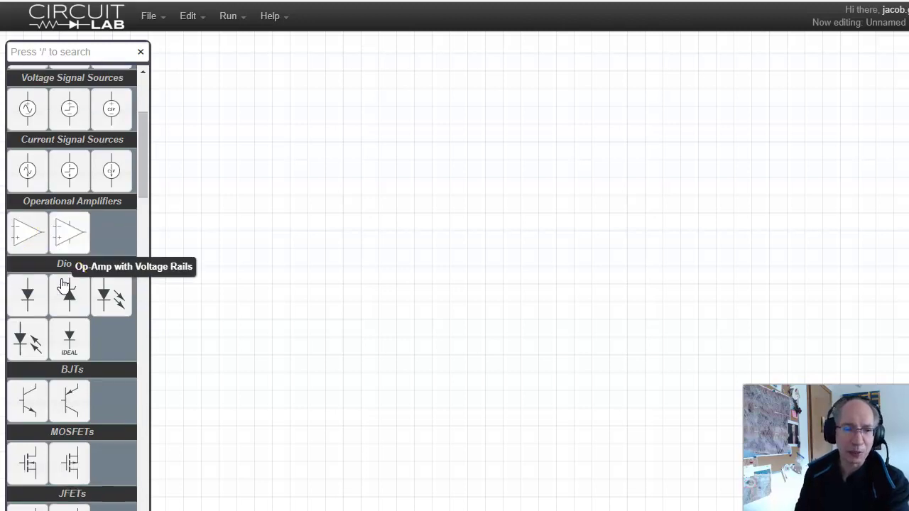
left_click(69, 323)
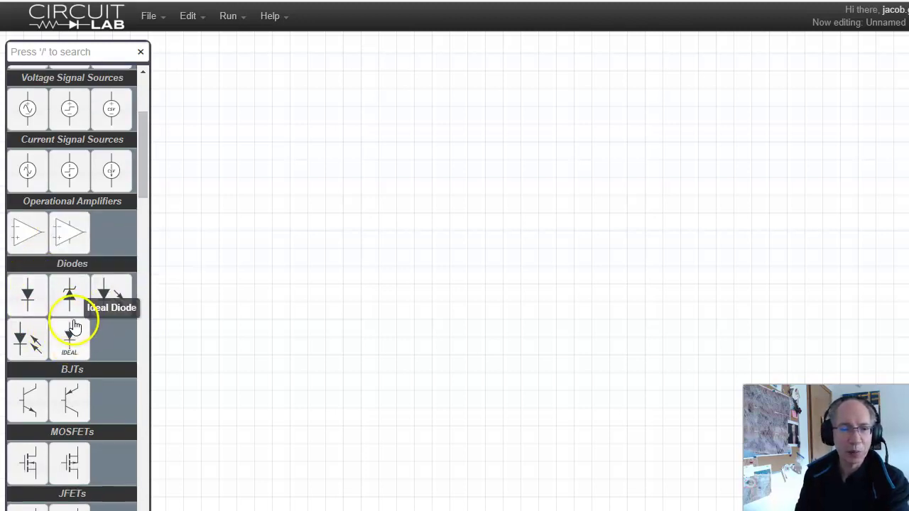
- Scroll through the rest of the component palette, then return it to the top
scroll(71, 323, "down", 1)
scroll(67, 339, "down", 3)
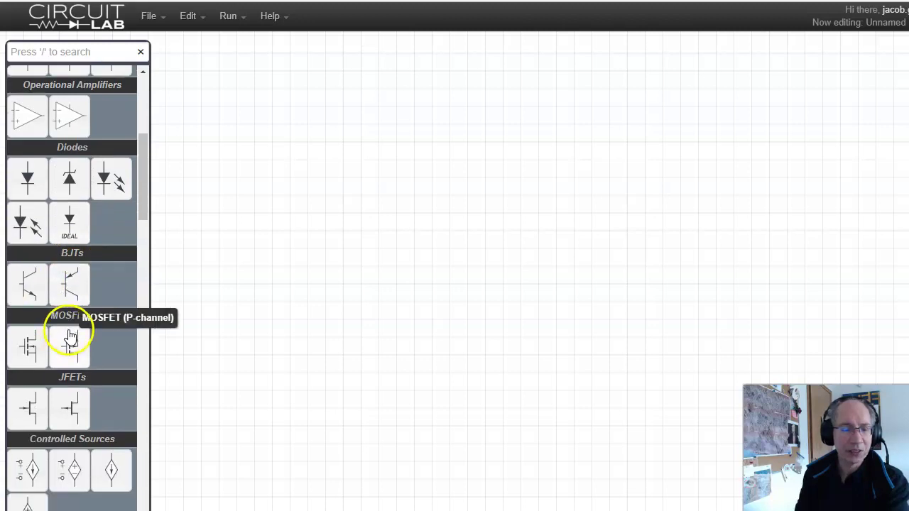
scroll(76, 334, "down", 1)
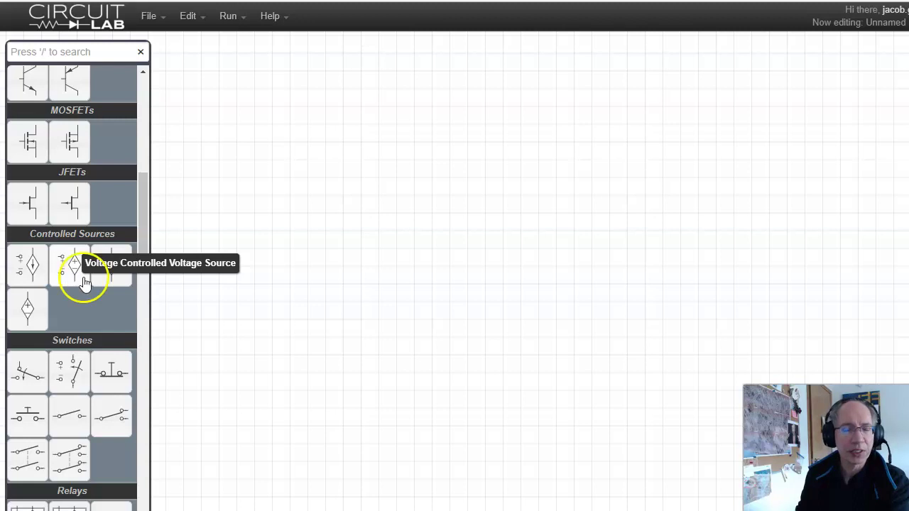
scroll(85, 283, "down", 5)
scroll(87, 286, "down", 4)
scroll(83, 287, "down", 2)
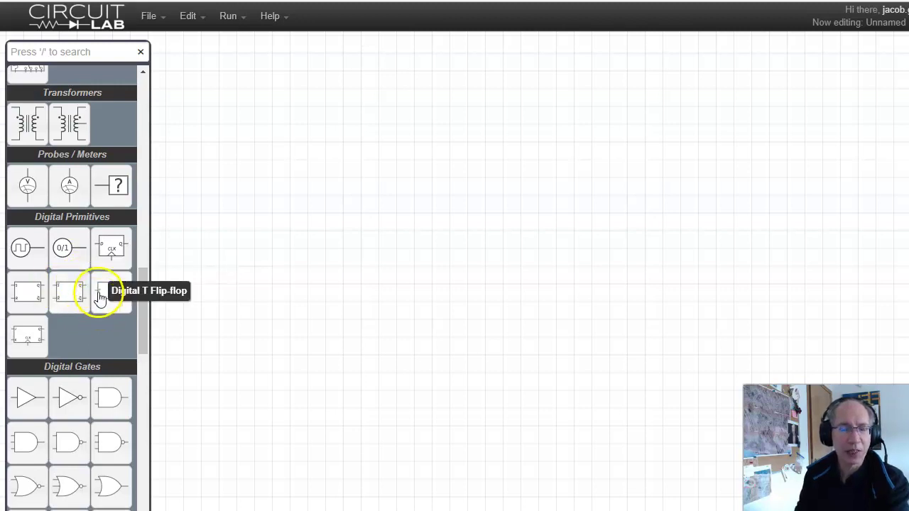
scroll(94, 335, "down", 1)
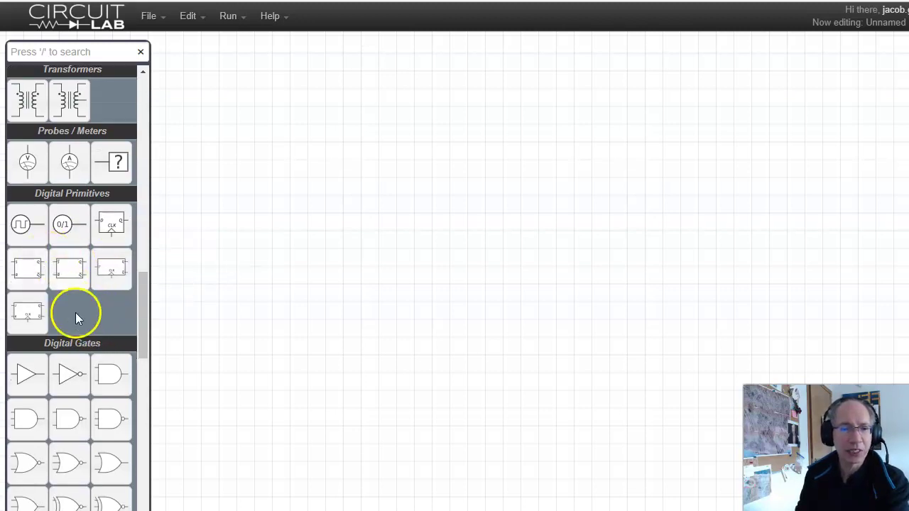
scroll(89, 323, "down", 5)
scroll(94, 324, "down", 6)
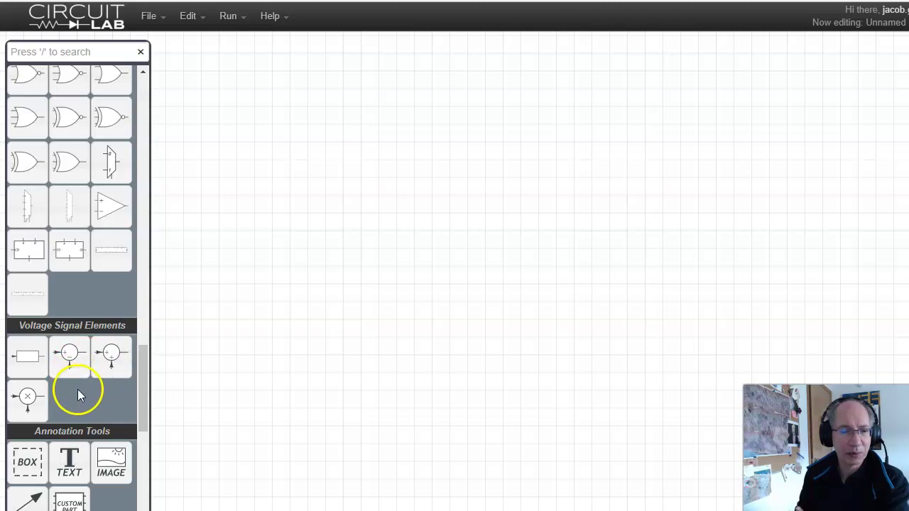
scroll(77, 389, "down", 6)
scroll(80, 387, "down", 4)
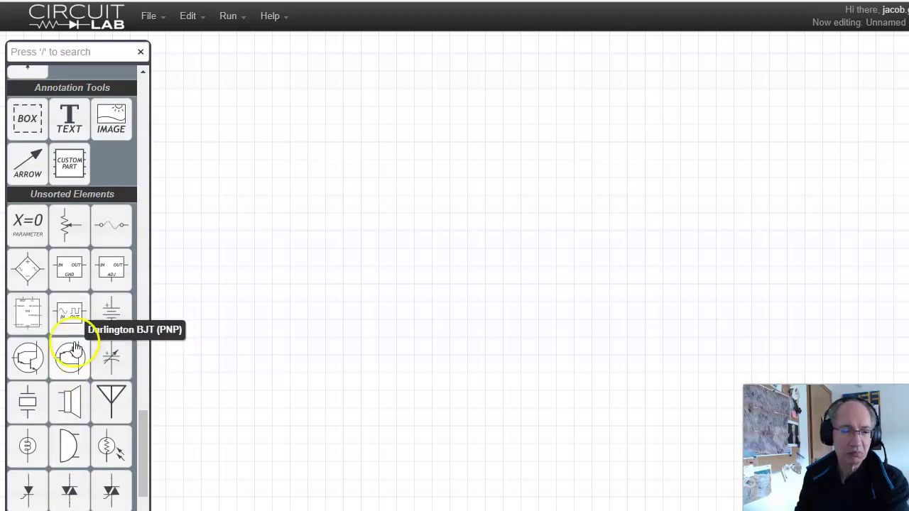
left_click_drag(146, 466, 170, 100)
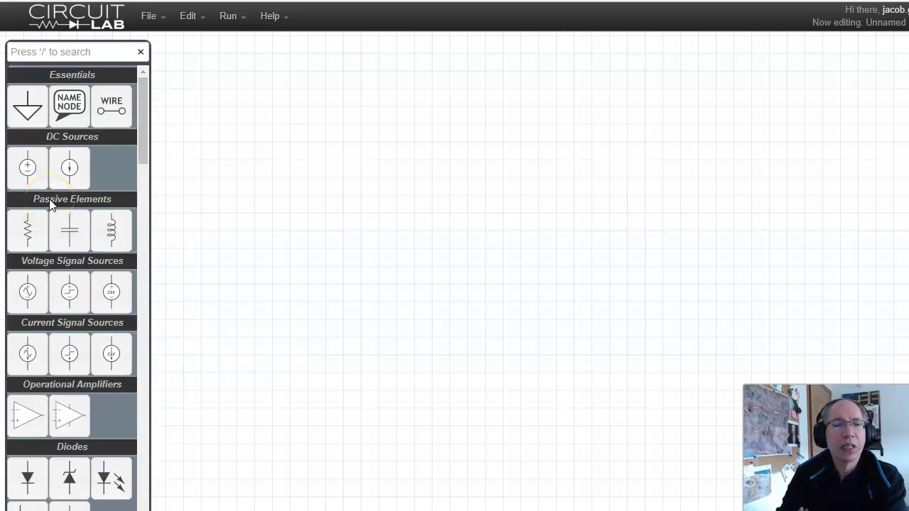
- Place voltage source V1 and a horizontal resistor R1 just above it
left_click(27, 171)
left_click_drag(27, 170, 309, 216)
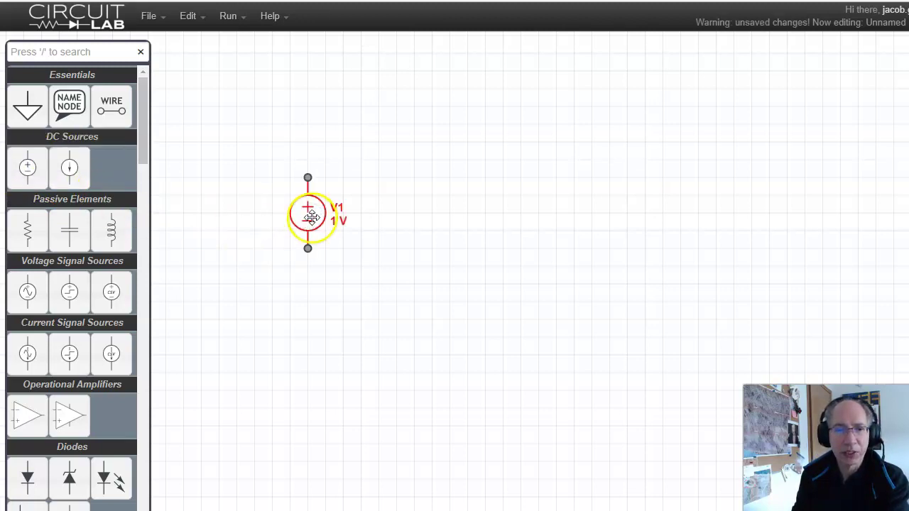
left_click_drag(28, 234, 406, 141)
key("r")
key("r")
key("r")
left_click_drag(406, 142, 370, 141)
- Add horizontal resistors R2 and R3 to the right of R1
left_click_drag(78, 231, 507, 137)
key("r")
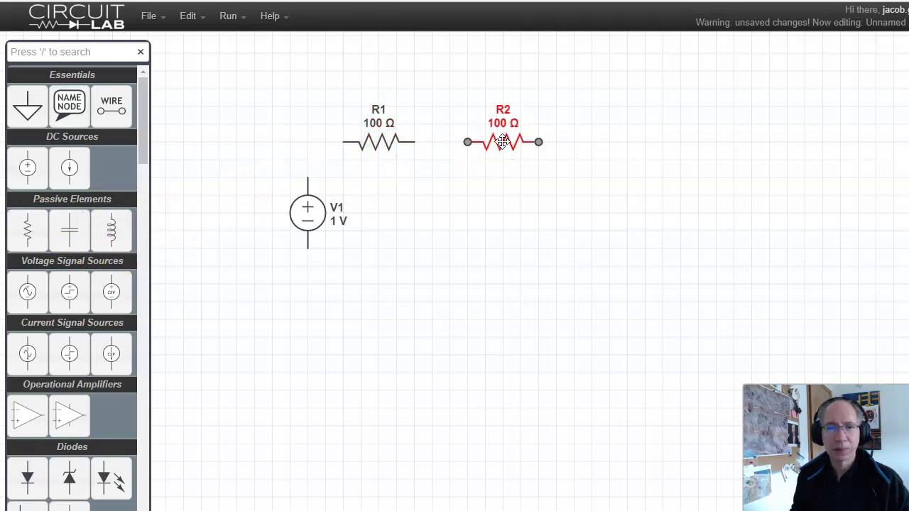
left_click_drag(28, 232, 617, 142)
key("r")
- Add resistors R4, R5 and R6, and wire ground to the source's bottom terminal
left_click_drag(36, 230, 557, 213)
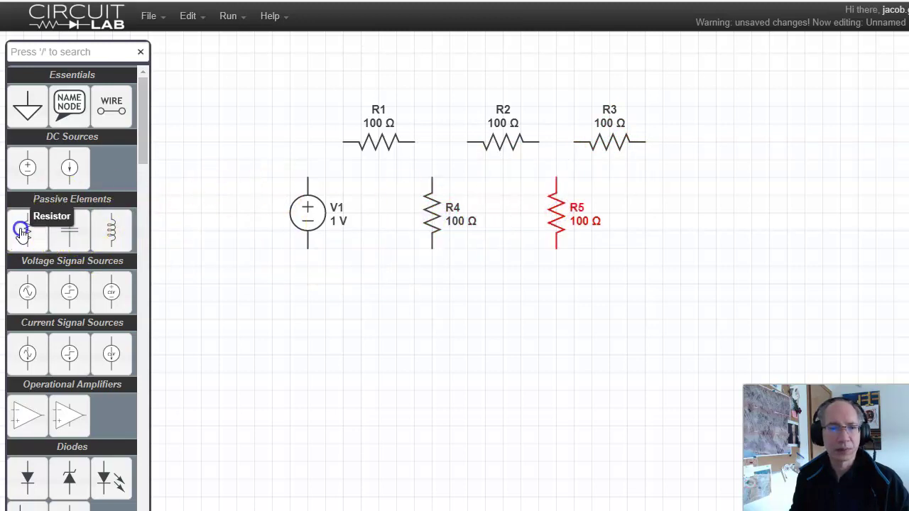
left_click_drag(20, 229, 662, 213)
left_click_drag(33, 107, 304, 300)
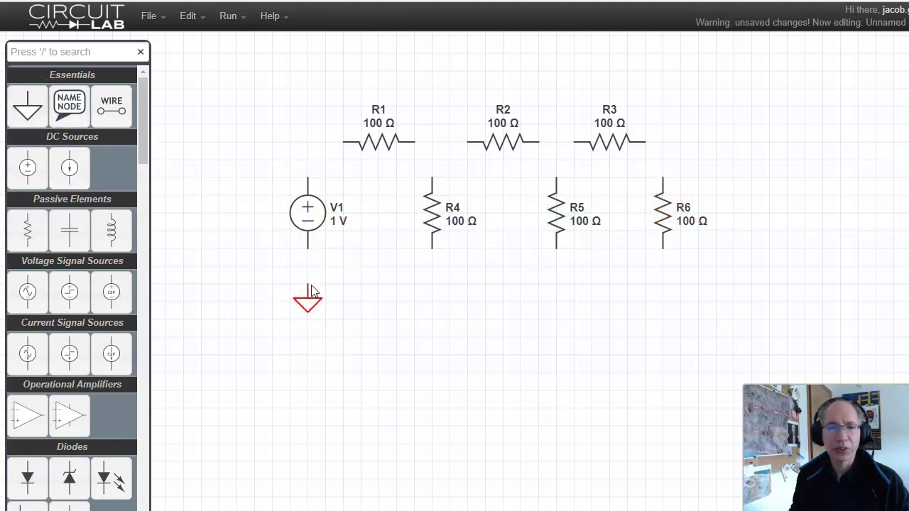
left_click_drag(334, 181, 308, 174)
- Wire the top series path: source to R1, R1 to R2, R2 to R3, and R3 down to R6
left_click_drag(341, 139, 342, 140)
left_click_drag(395, 146, 463, 142)
left_click_drag(518, 147, 577, 142)
left_click_drag(655, 159, 645, 144)
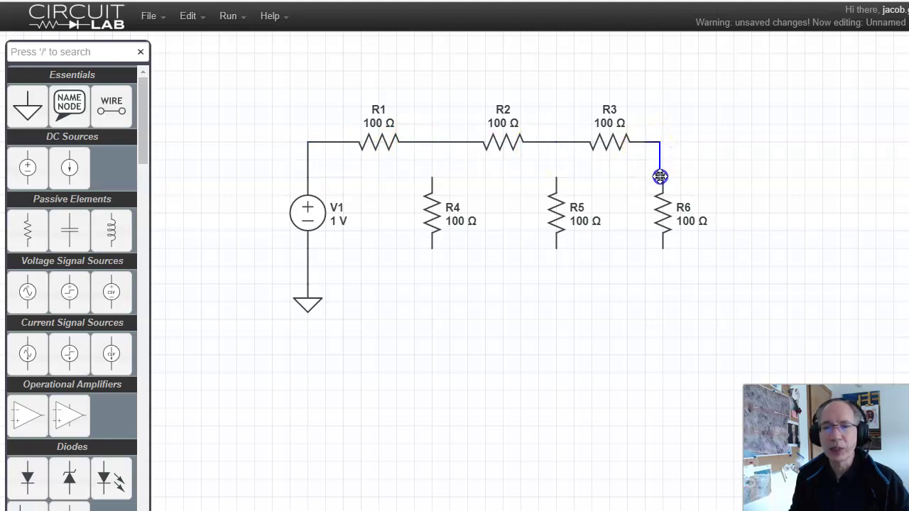
left_click_drag(661, 179, 660, 180)
left_click_drag(634, 268, 661, 257)
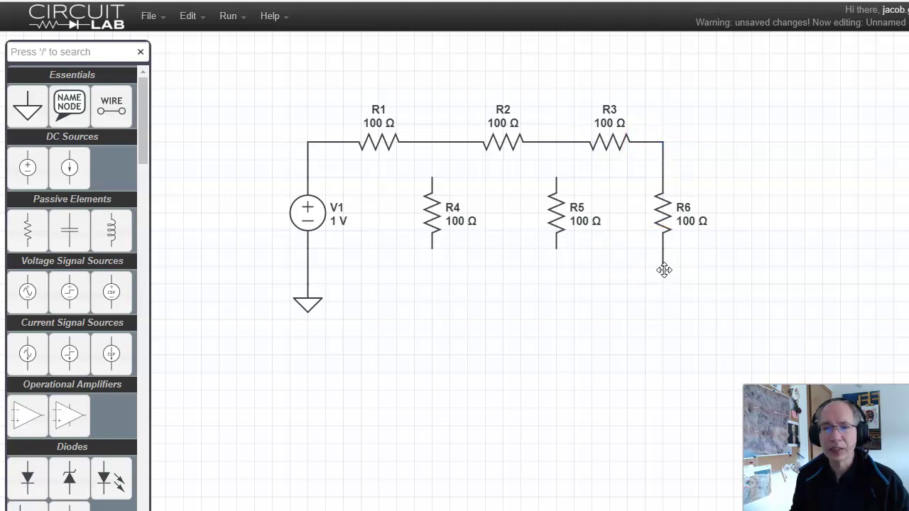
- Wire R6's bottom to the ground return, and R4 and R5 between the top junctions and ground
left_click_drag(659, 270, 311, 266)
left_click_drag(433, 180, 433, 180)
left_click_drag(434, 143, 432, 142)
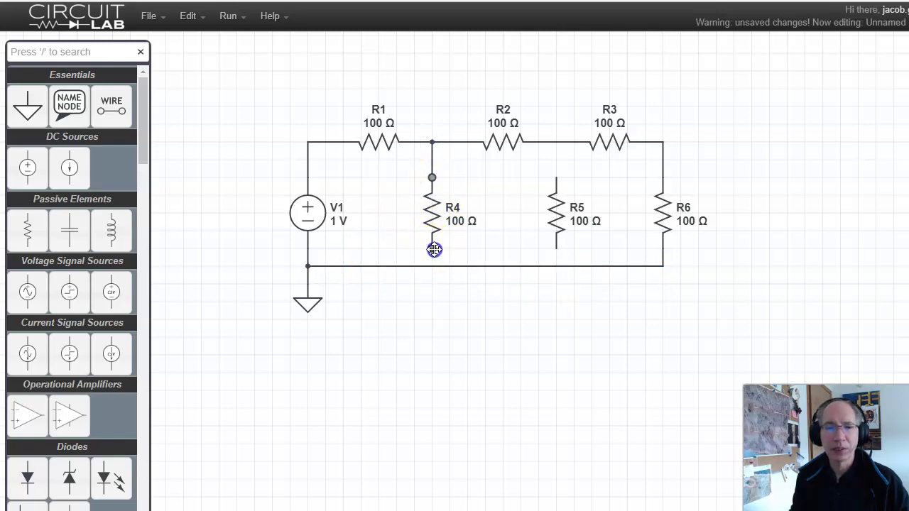
left_click_drag(557, 178, 558, 144)
left_click_drag(556, 249, 557, 265)
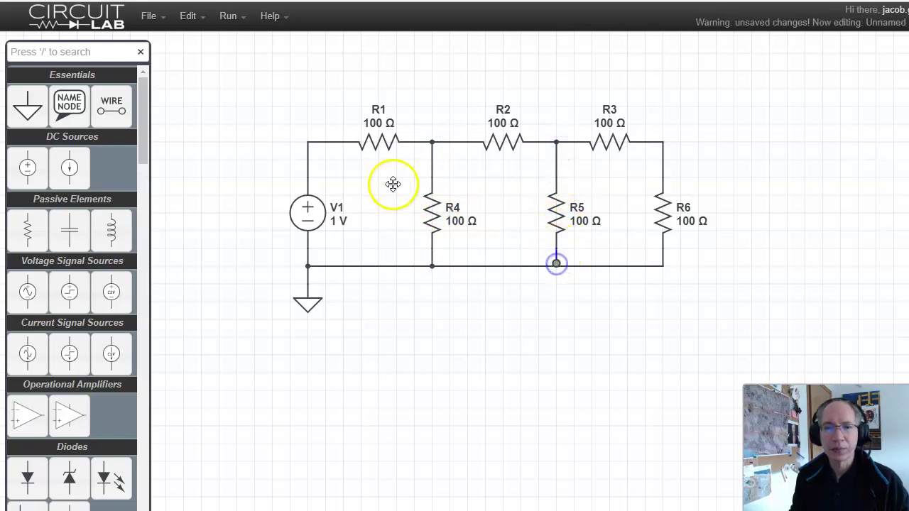
- Set resistor R4 to 900 Ω
double_click(438, 217)
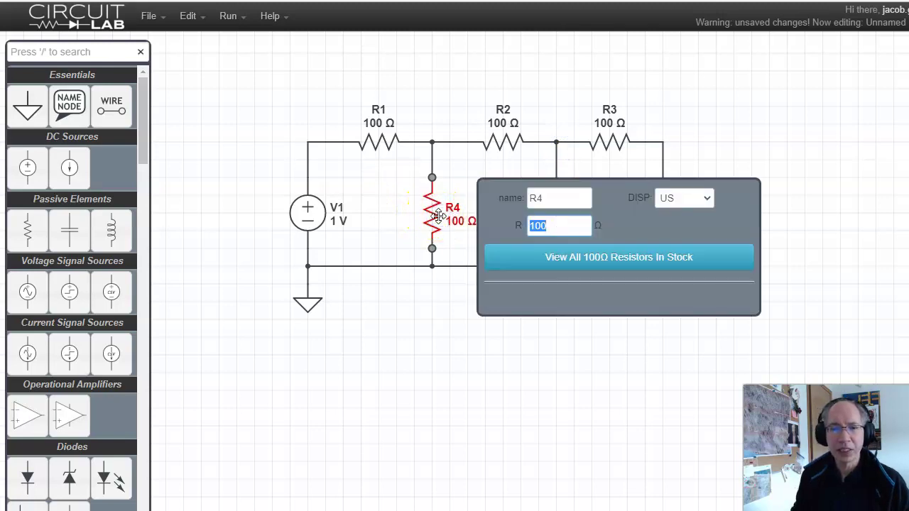
key("Return")
left_click(471, 214)
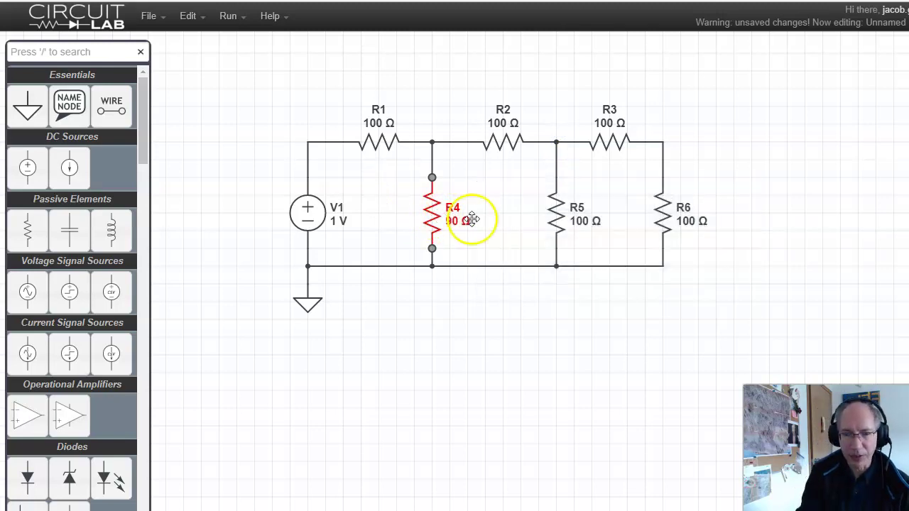
double_click(434, 217)
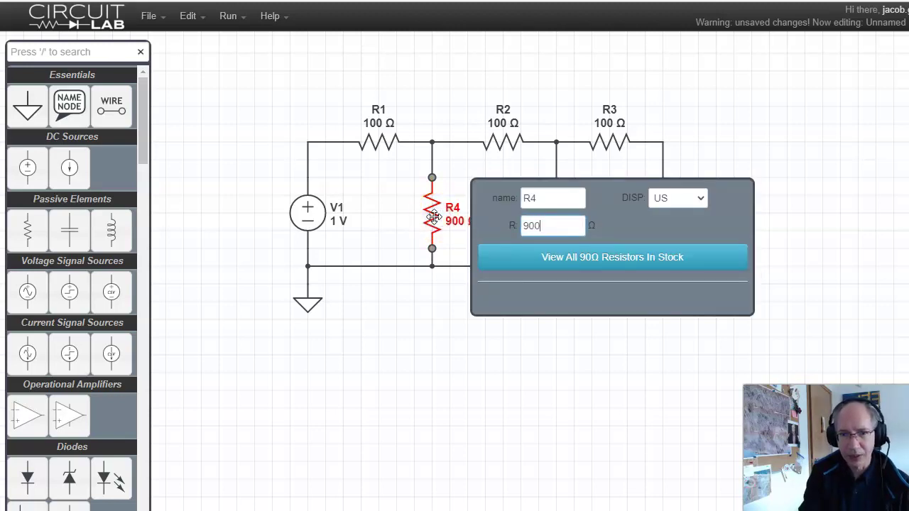
type("900")
key("Return")
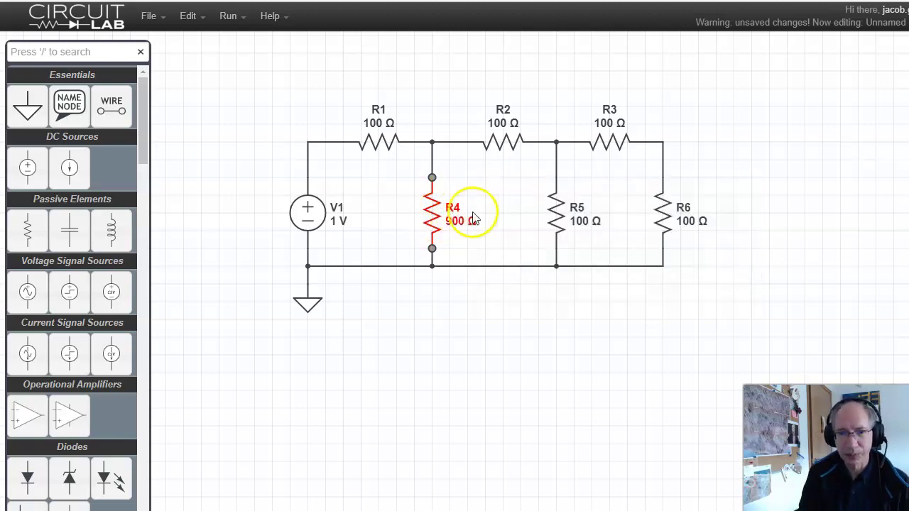
- Set R5 to 800 Ω and R6 to 3 kΩ
double_click(557, 211)
type("8")
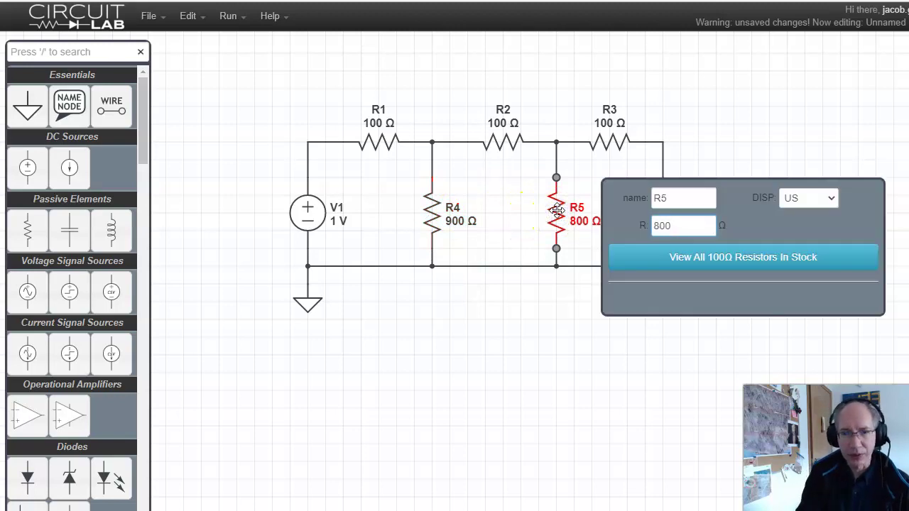
type("00")
key("Return")
left_click(650, 217)
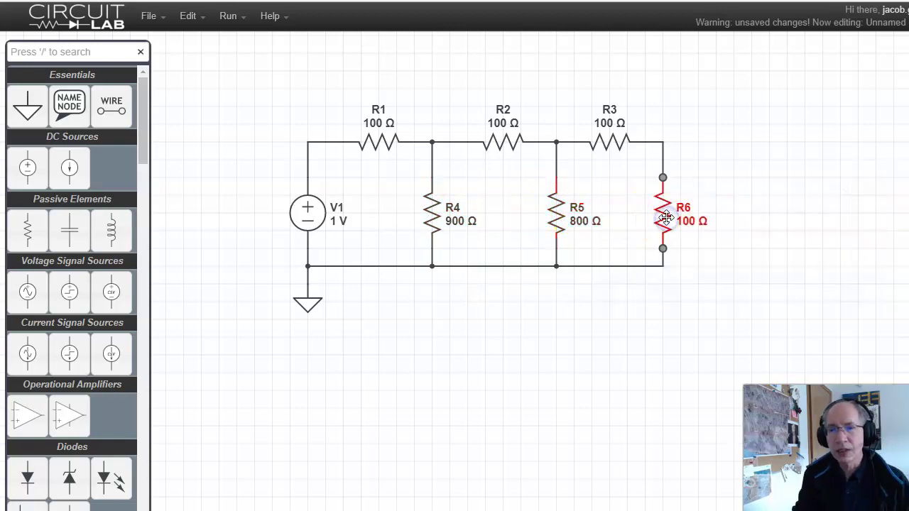
double_click(665, 218)
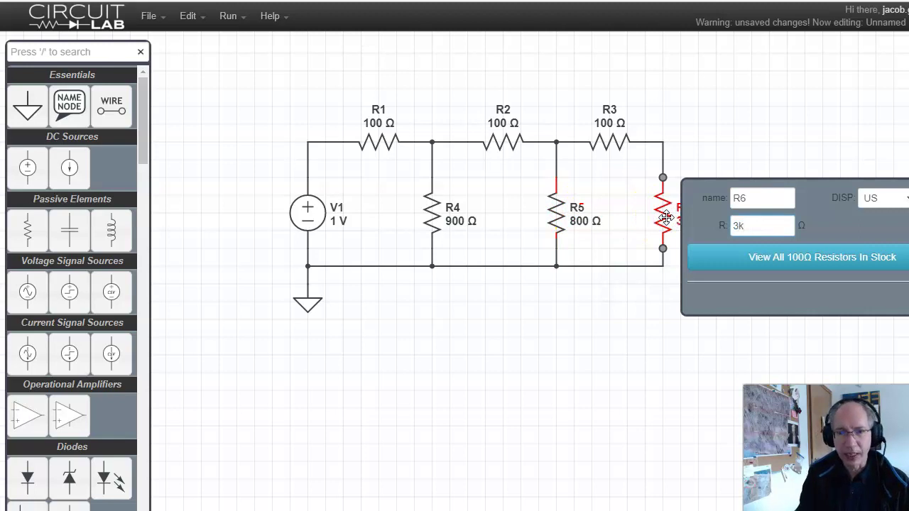
key("Return")
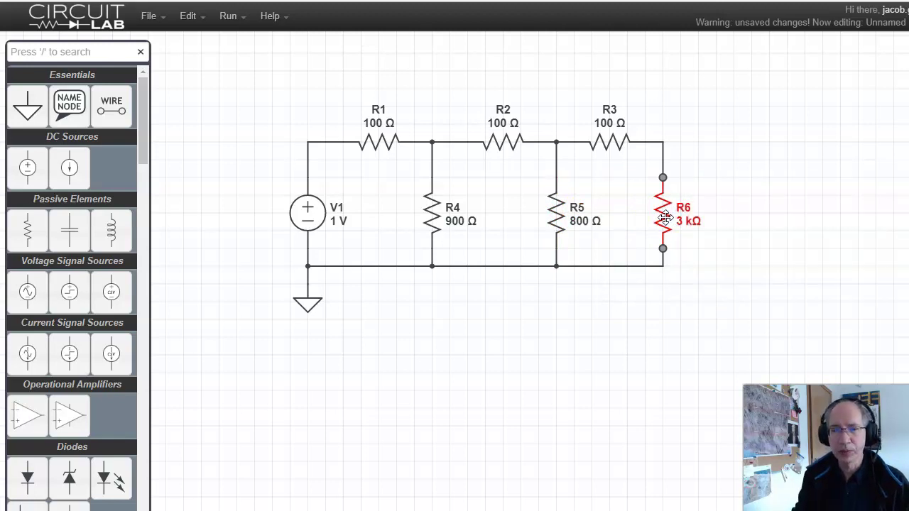
- Set the voltage source V1 to 10 V
mouse_move(310, 211)
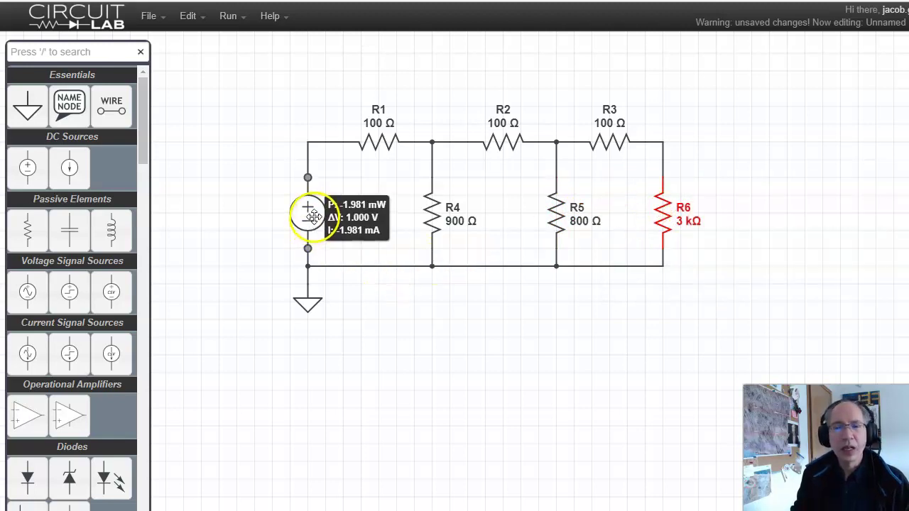
mouse_move(434, 223)
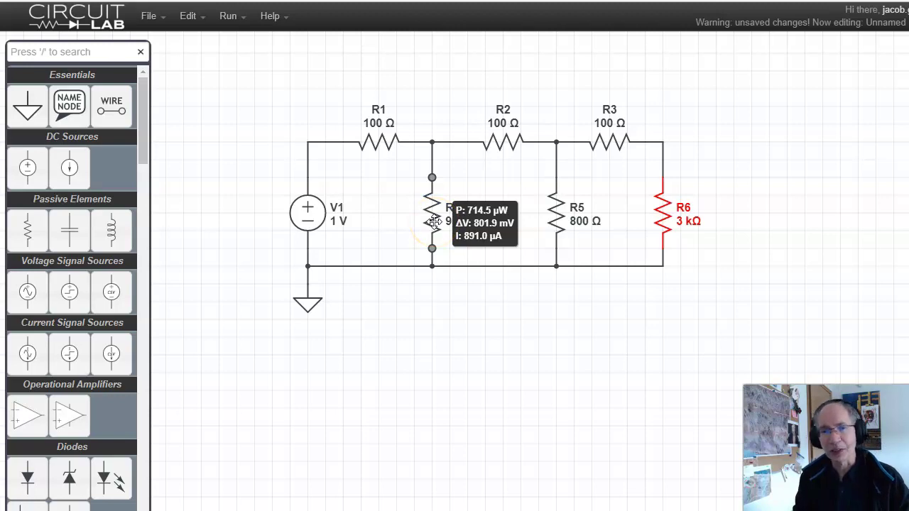
left_click(435, 222)
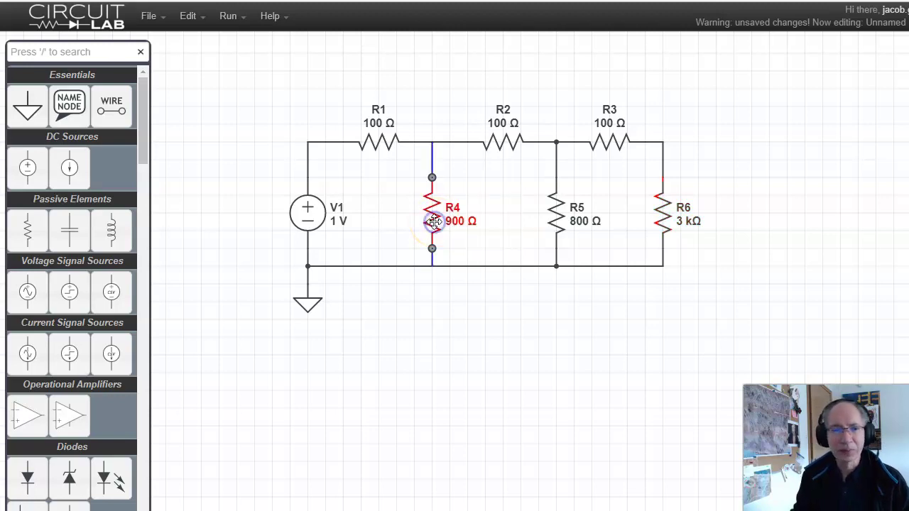
left_click(319, 206)
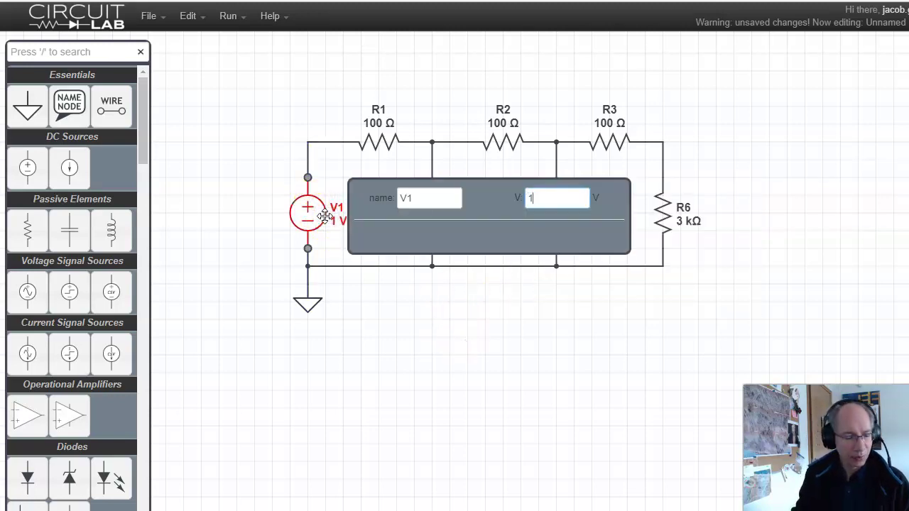
key("Return")
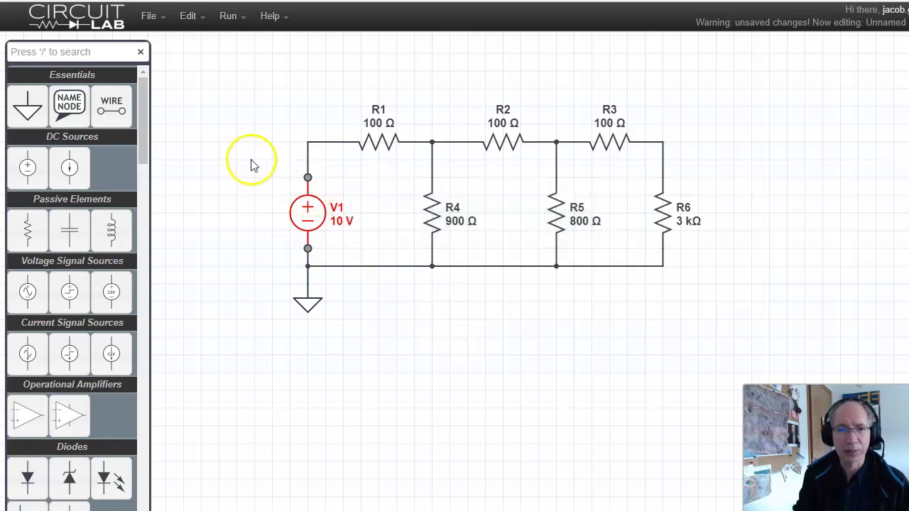
left_click(71, 101)
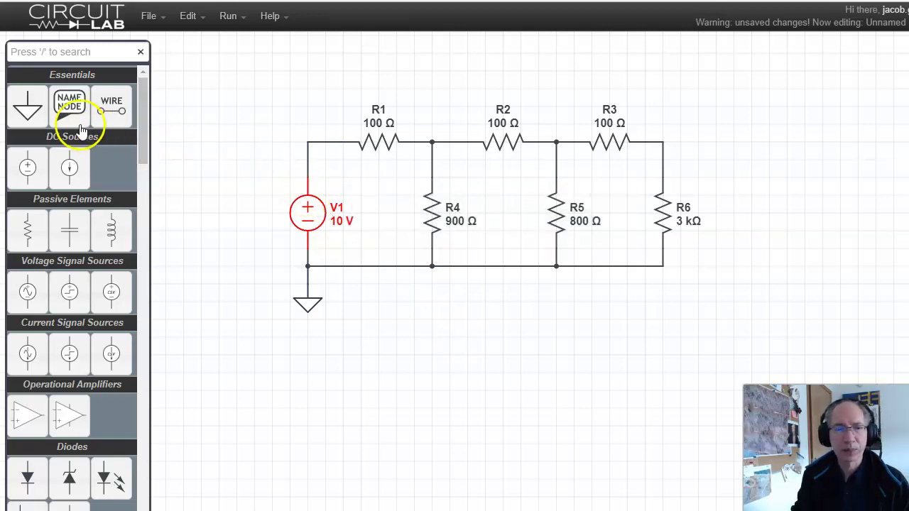
- Place node labels on the four top junctions, from the source's top to the R3/R6 corner
left_click(307, 141)
left_click(69, 100)
left_click(426, 142)
left_click(71, 100)
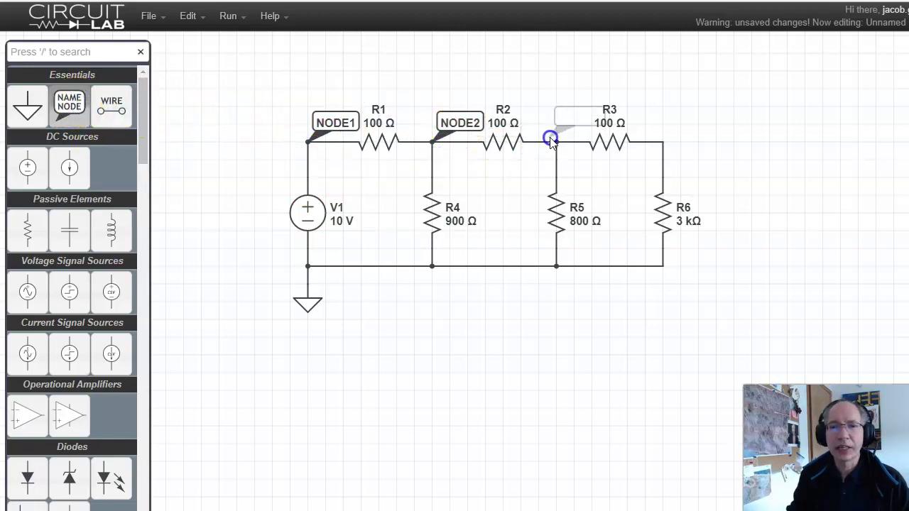
left_click(550, 141)
left_click(71, 99)
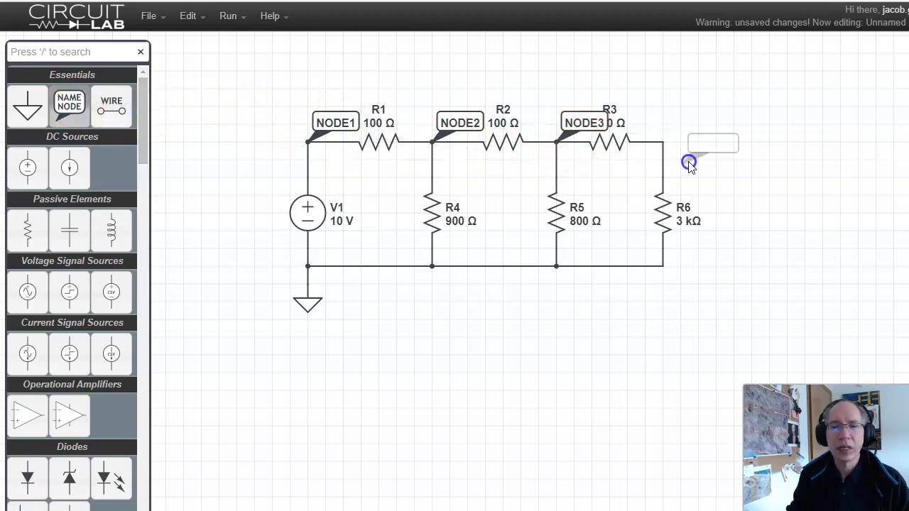
left_click(663, 142)
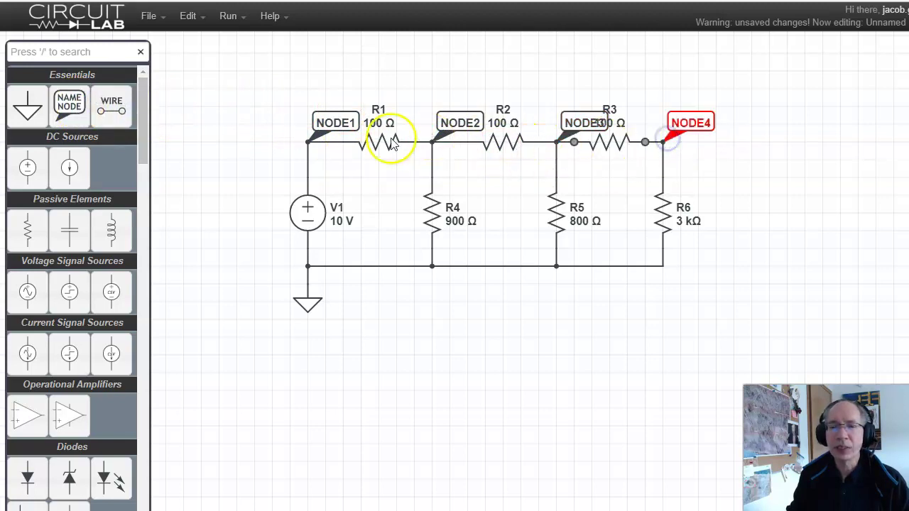
- Rename node labels NODE1 and NODE2 to V0 and V1
left_click(339, 123)
double_click(339, 123)
type("V0")
key("Return")
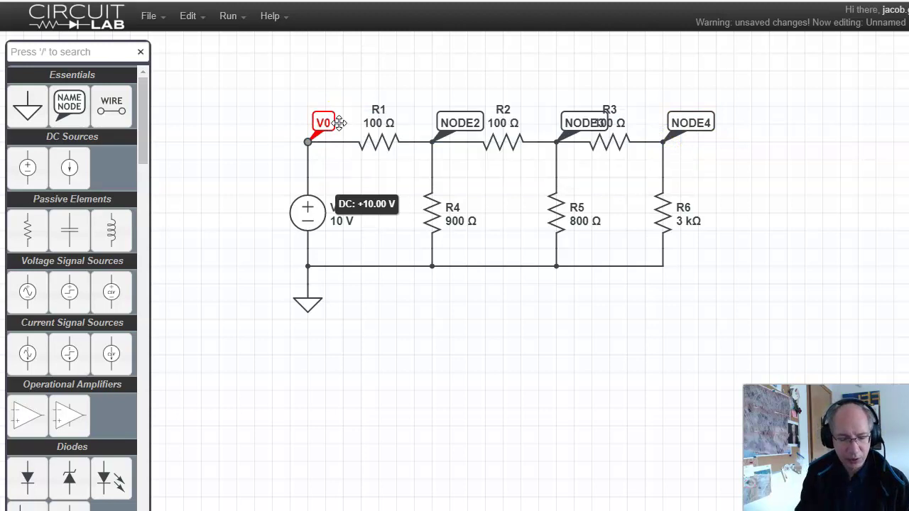
left_click(450, 126)
double_click(447, 122)
type("V1")
key("Return")
- Rename node labels NODE3 and NODE4 to V2 and V3
left_click(568, 122)
double_click(570, 122)
type("V2")
key("Return")
left_click(687, 122)
double_click(687, 123)
type("V3")
key("Return")
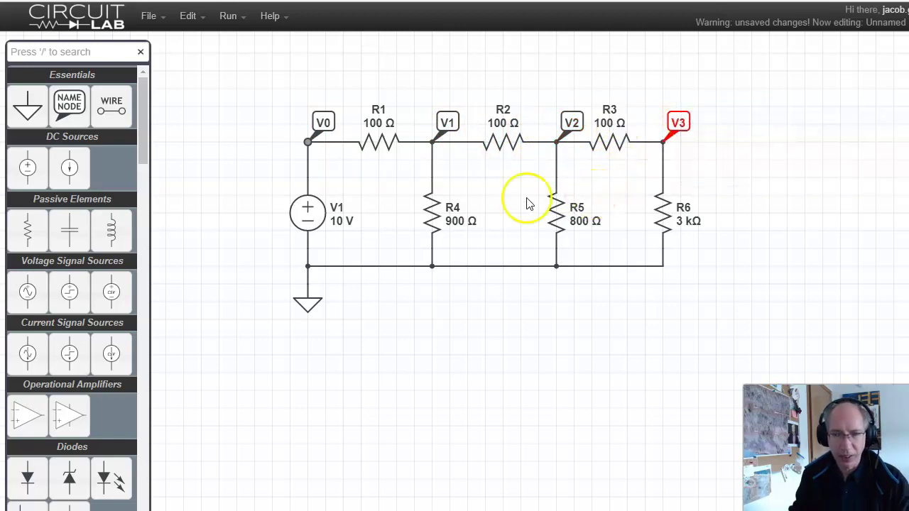
- Rename the voltage source to V0
double_click(308, 217)
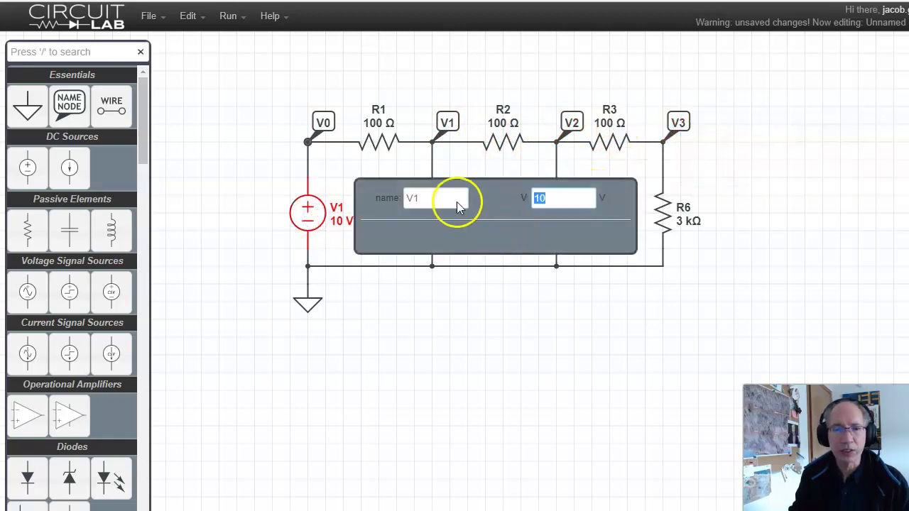
left_click(379, 202)
type("0")
key("Return")
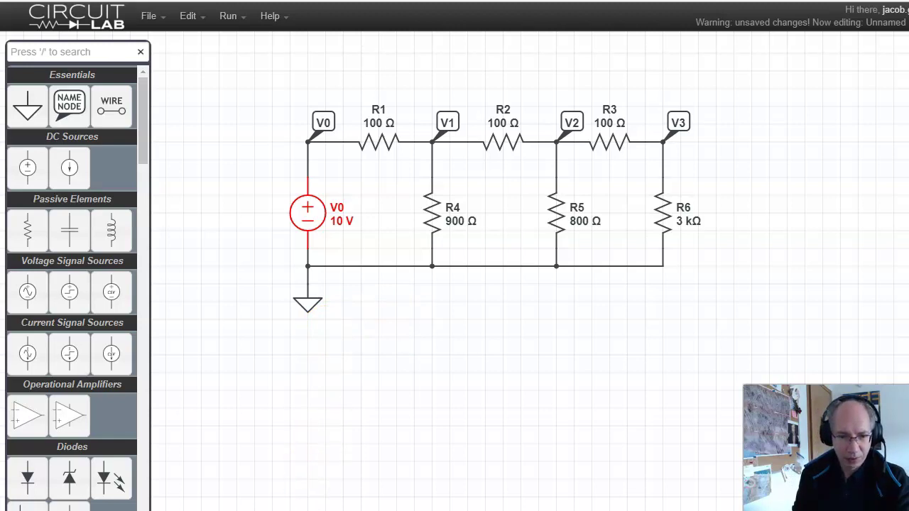
- Solve DC voltages at nodes V0–V3, giving 8.019, 6.930 and 6.706 V at V1–V3
left_click_drag(298, 510, 298, 502)
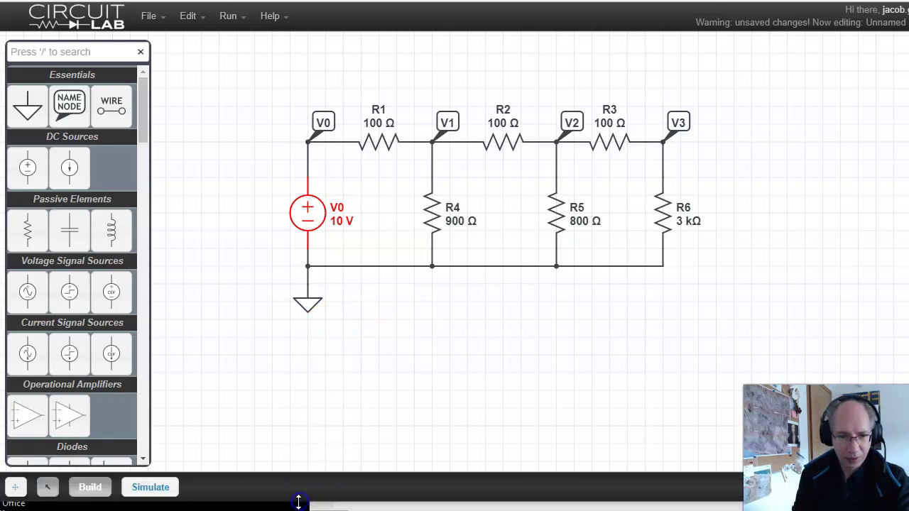
left_click(153, 488)
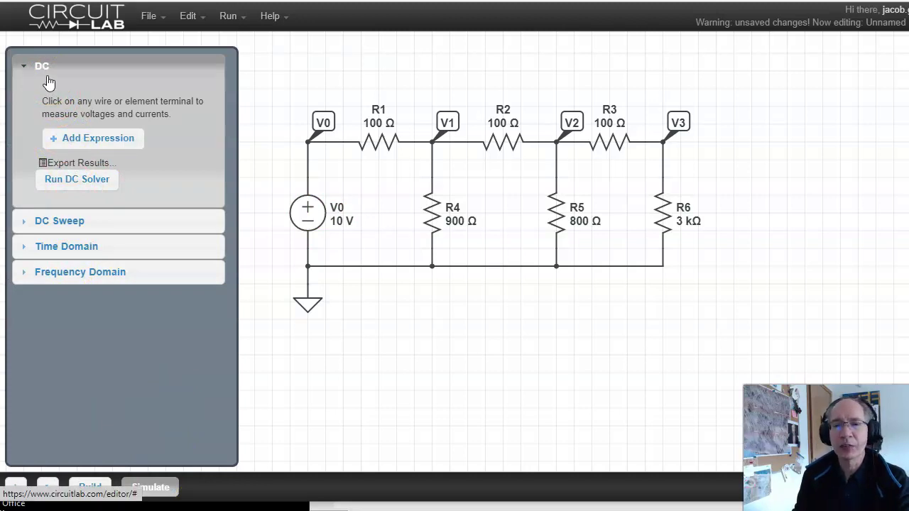
left_click(74, 137)
left_click(328, 127)
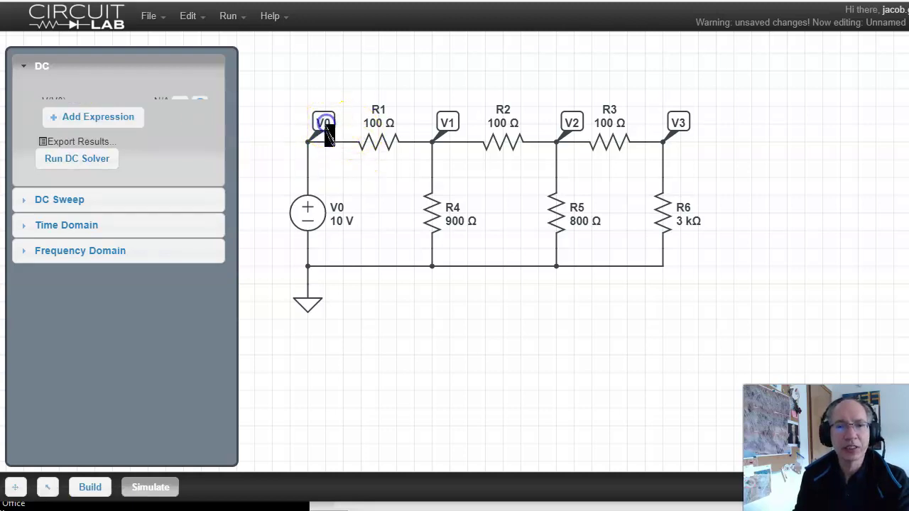
left_click(451, 132)
left_click(568, 135)
left_click(680, 131)
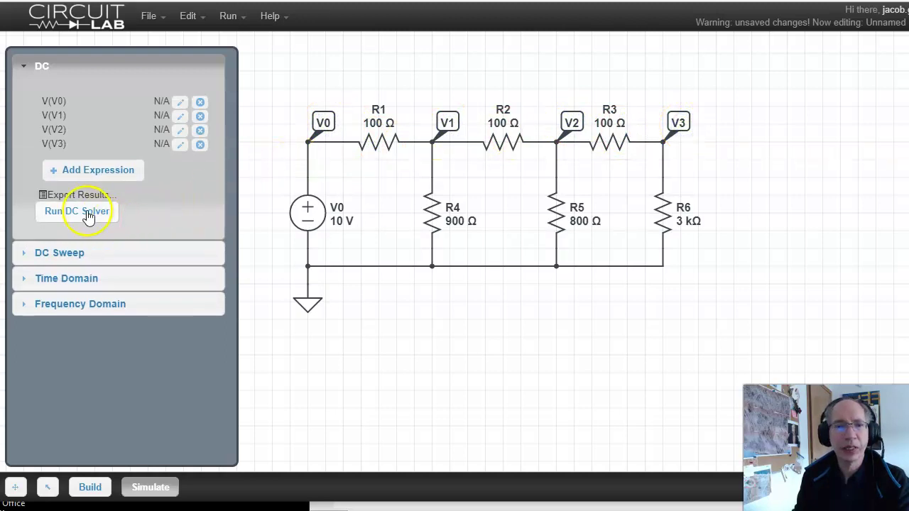
left_click(87, 213)
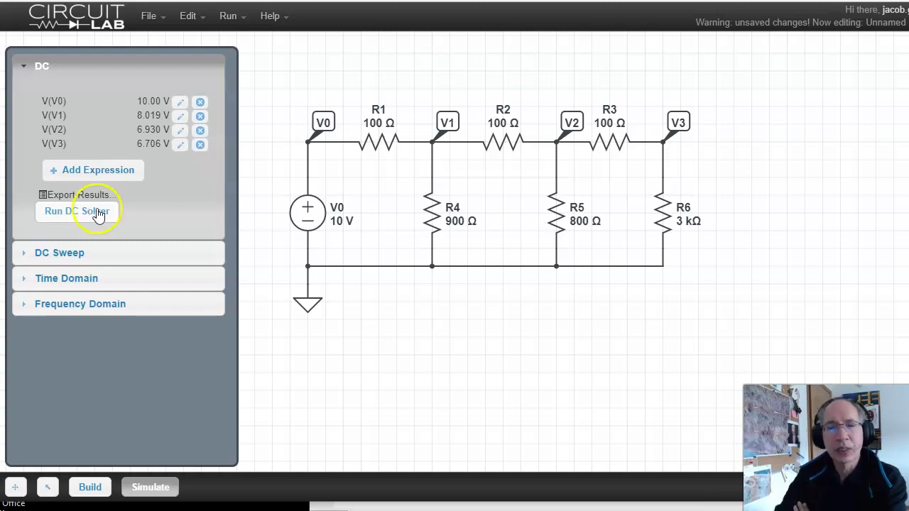
- Add currents through R1, R2 and R3 (19.81, 10.90, 2.235 mA) to the results
left_click(343, 144)
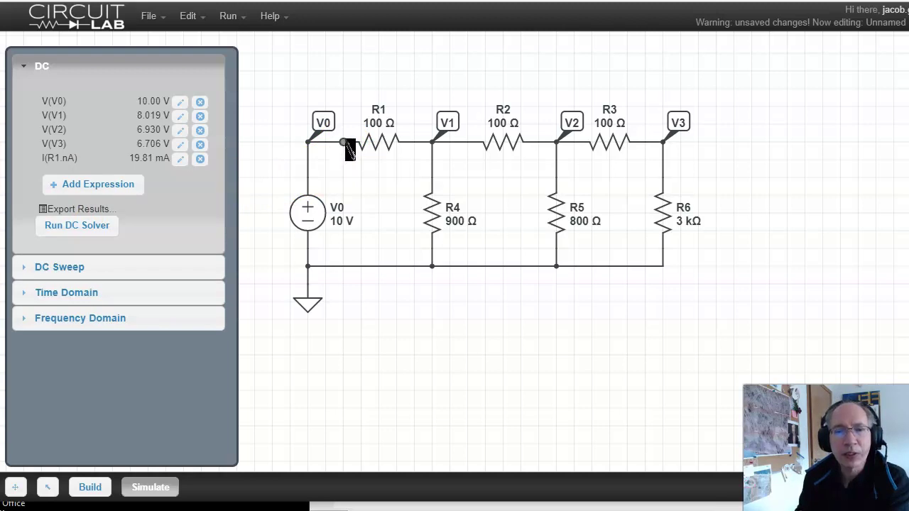
left_click(470, 142)
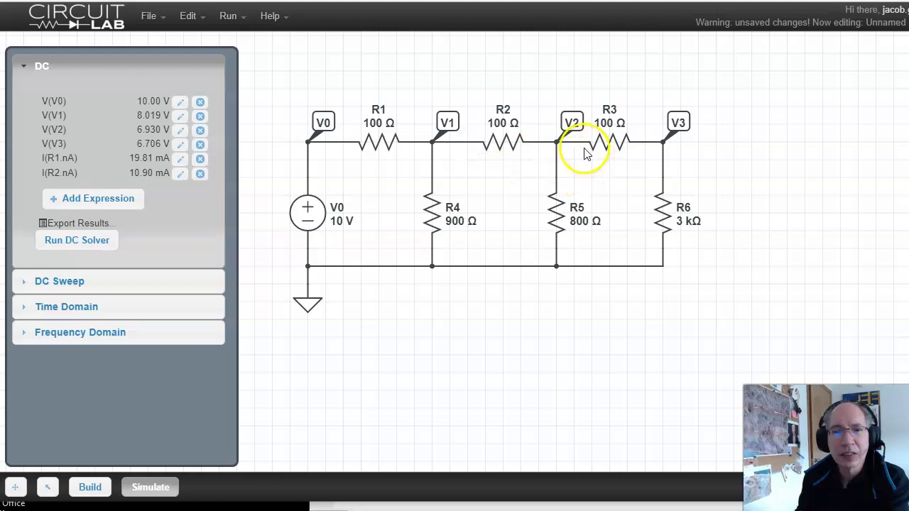
left_click(573, 142)
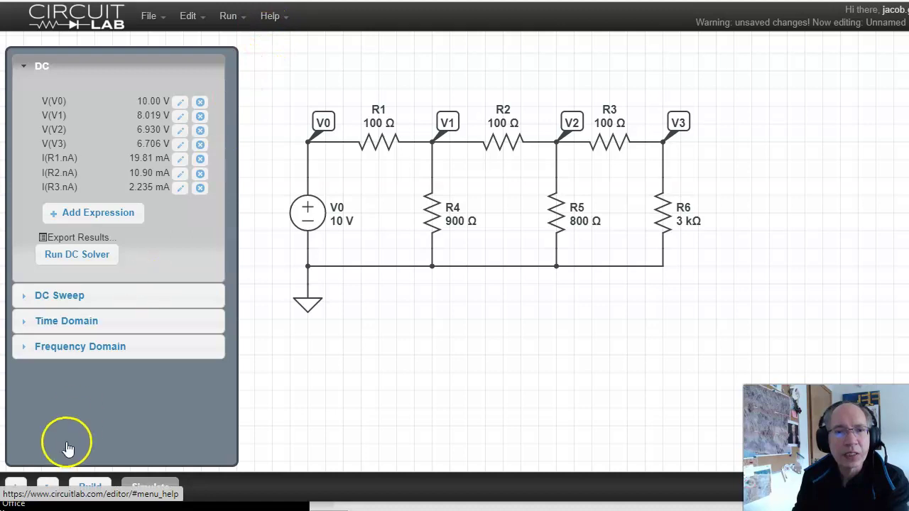
- Confirm source V0 at 10 V in the editor and run the DC solver
left_click(88, 487)
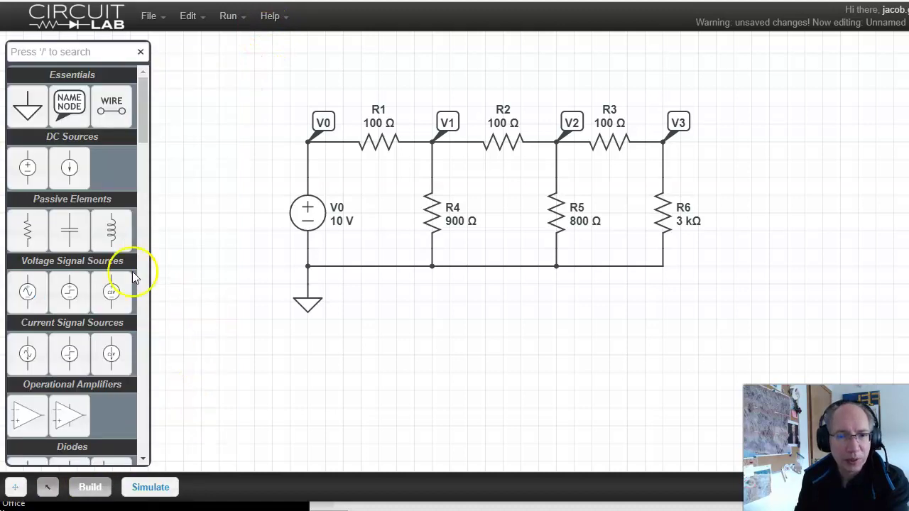
scroll(71, 273, "down", 2)
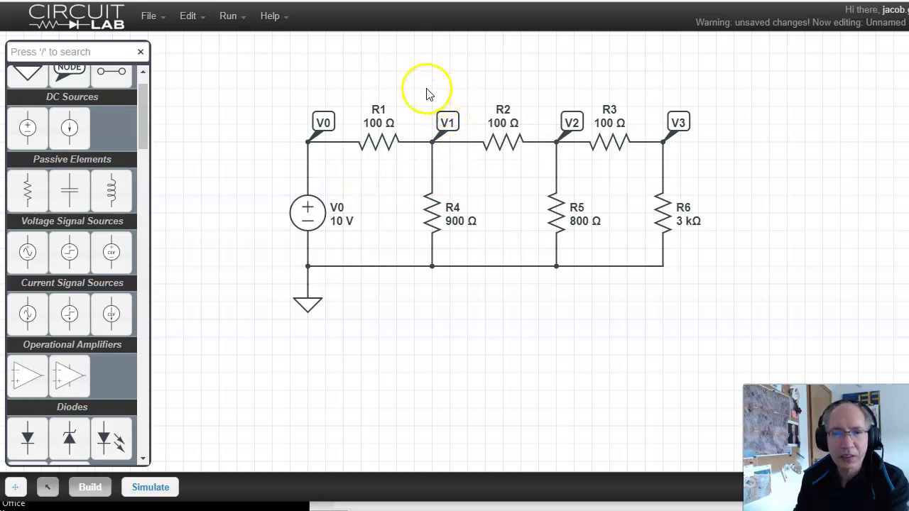
left_click(316, 215)
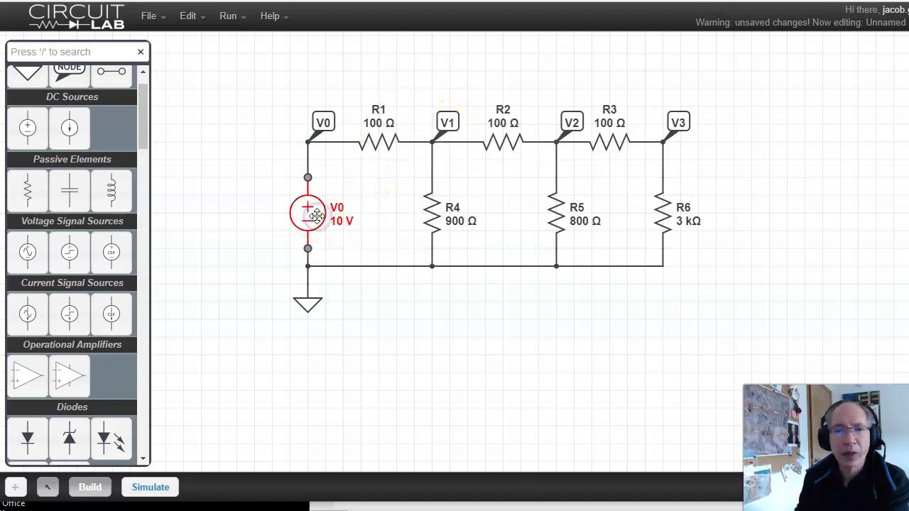
double_click(316, 215)
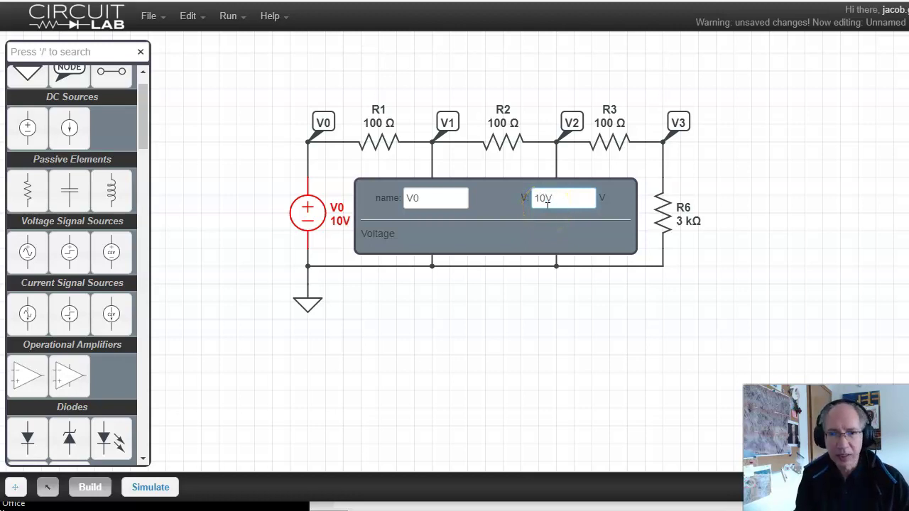
key("Return")
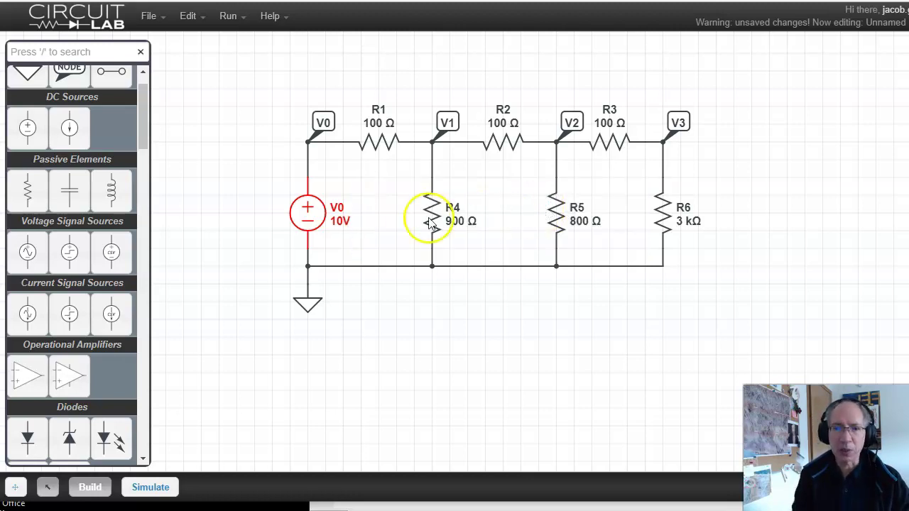
left_click(148, 487)
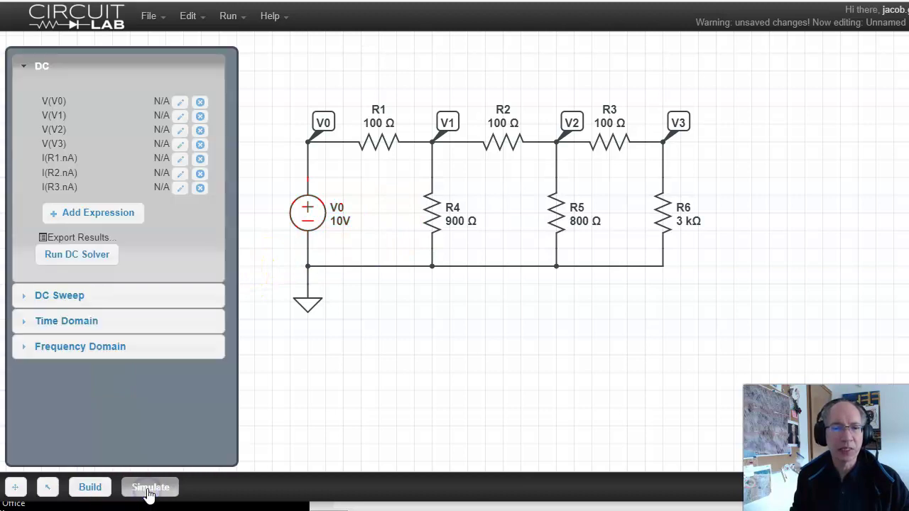
left_click(83, 254)
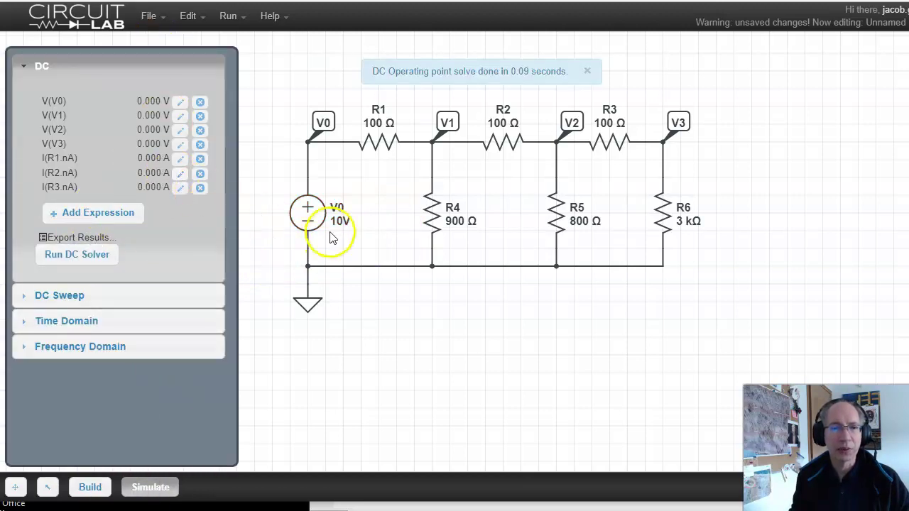
- Recommit V0 as 10 V, rerun the DC solve for 8.019, 6.930, 6.706 V, and return to build mode
key("e")
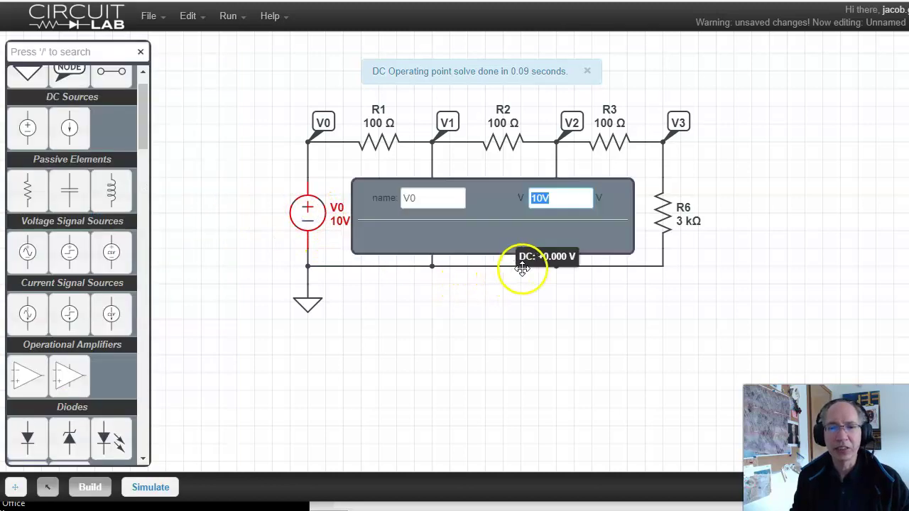
key("Return")
left_click(146, 485)
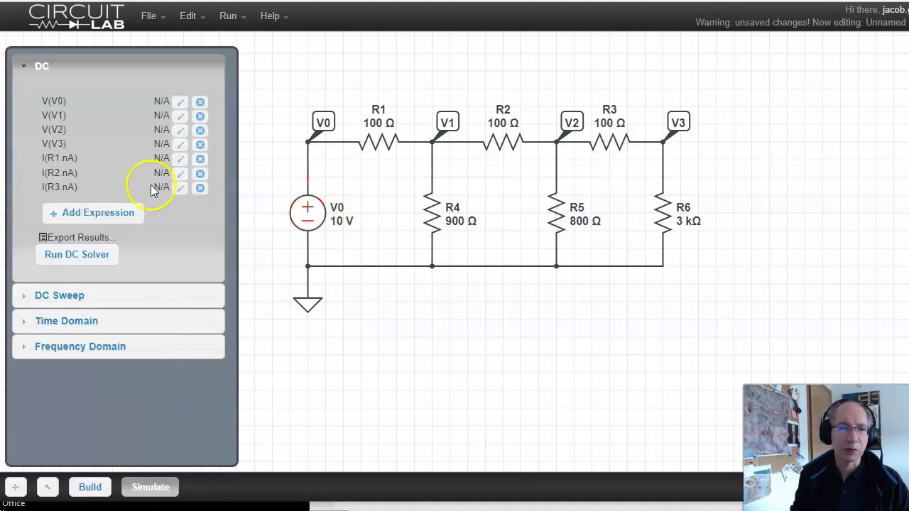
left_click(80, 256)
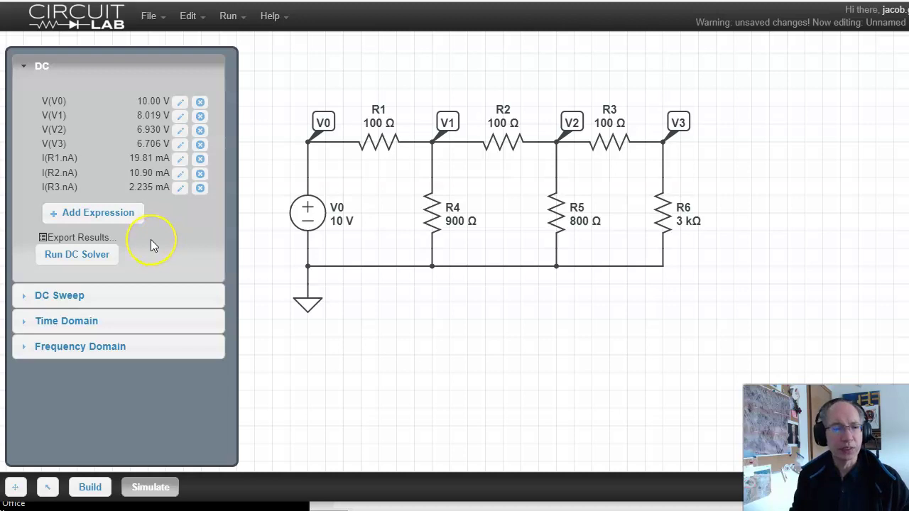
left_click(105, 260)
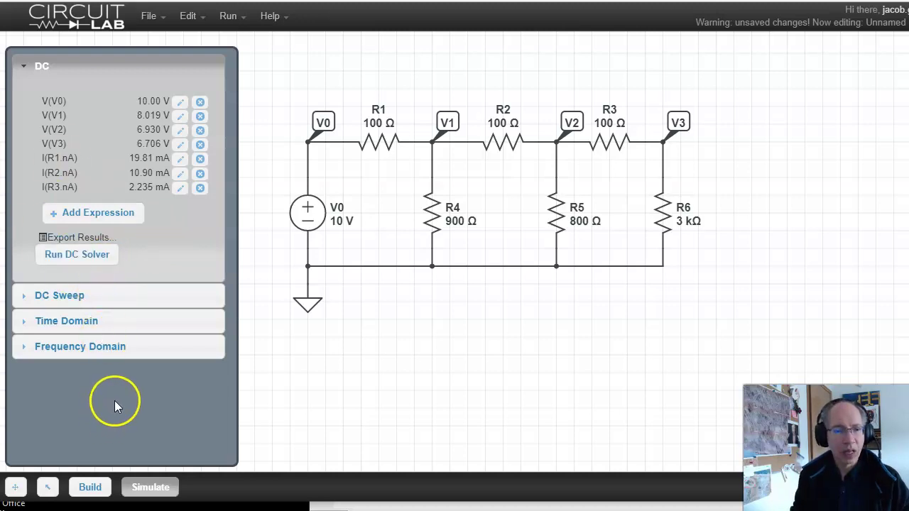
left_click(89, 488)
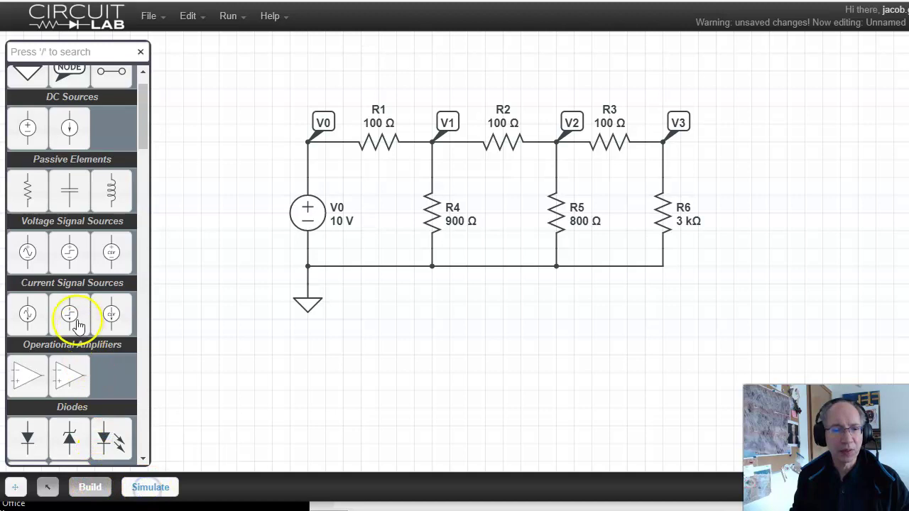
- Set the time-domain analysis to run from 0 to 3m in 3u steps
left_click(144, 487)
left_click(71, 321)
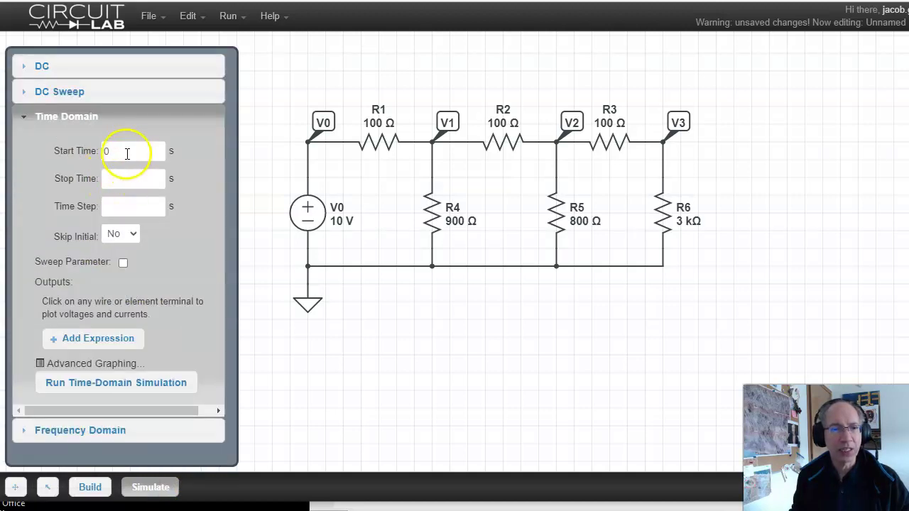
left_click(124, 179)
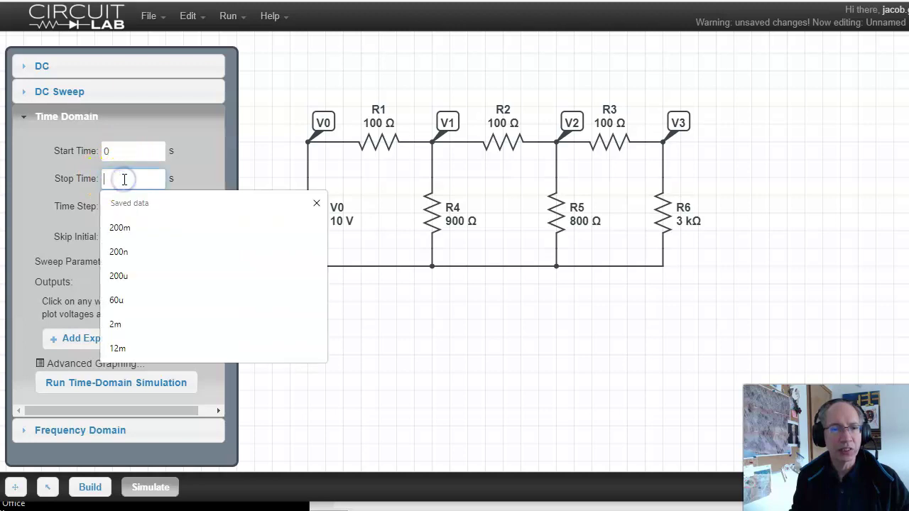
type("3m")
left_click(123, 208)
type("3")
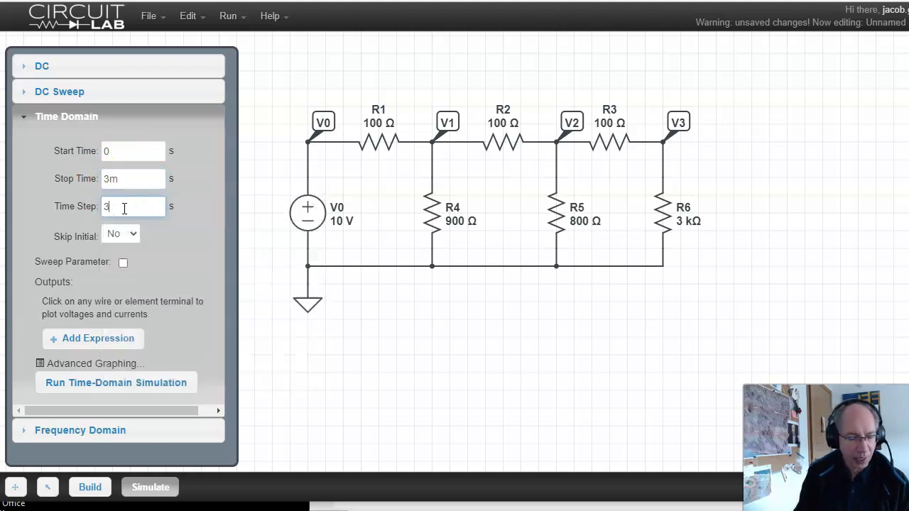
left_click(123, 284)
- Add outputs V(V0) through V(V3), run the simulation, and close the flat-line plot
left_click(103, 338)
left_click(323, 126)
left_click(675, 122)
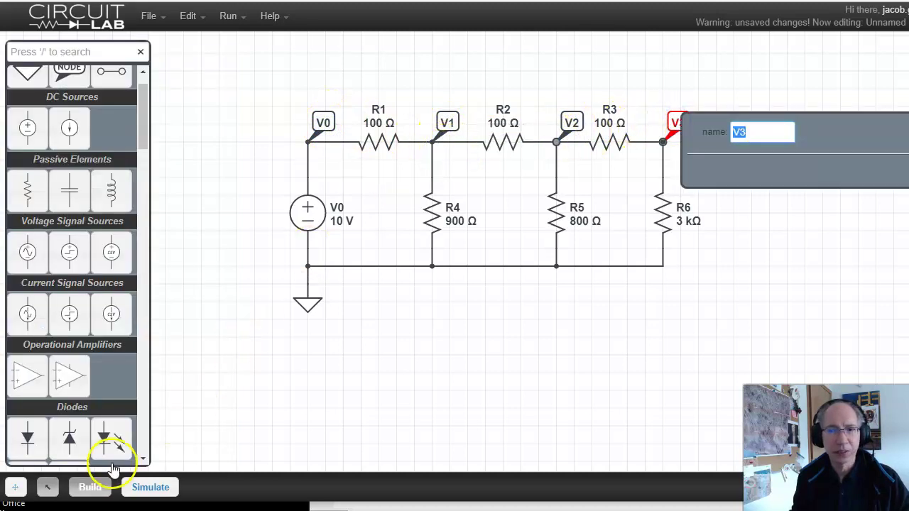
left_click(149, 487)
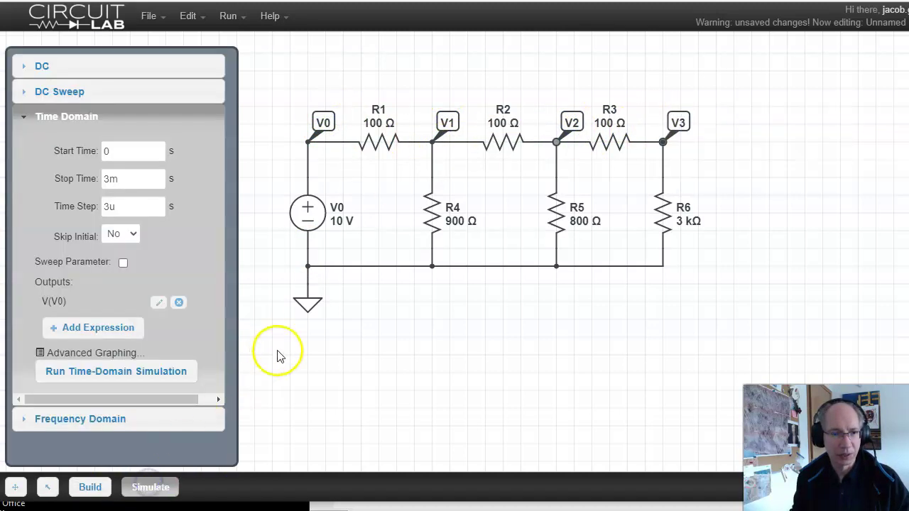
left_click(113, 329)
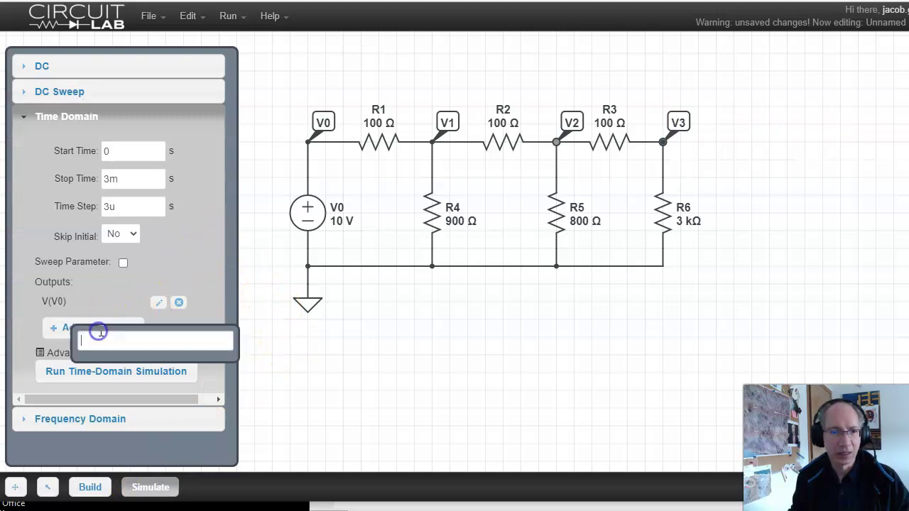
left_click(448, 129)
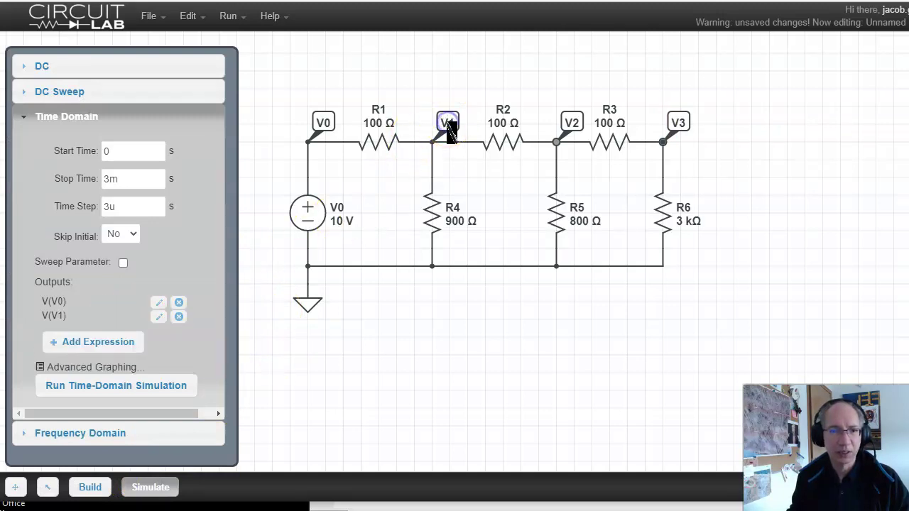
left_click(578, 135)
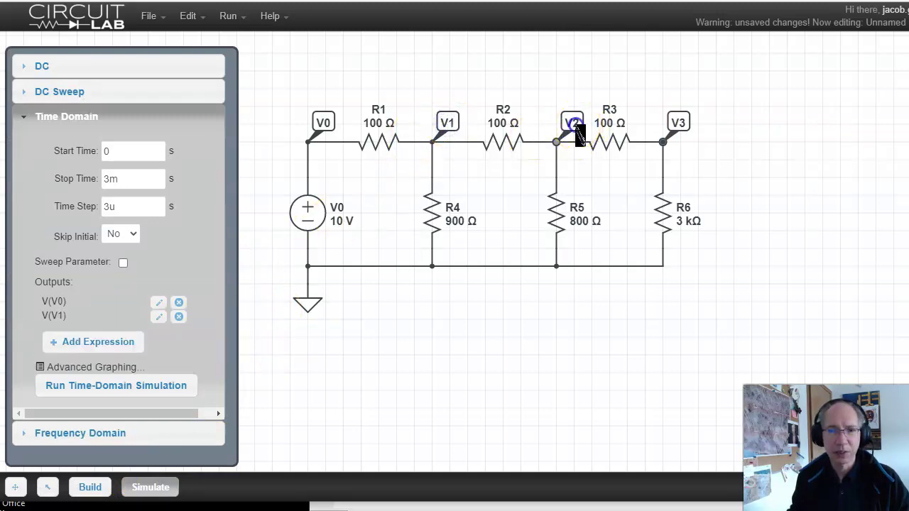
left_click(680, 127)
left_click(119, 418)
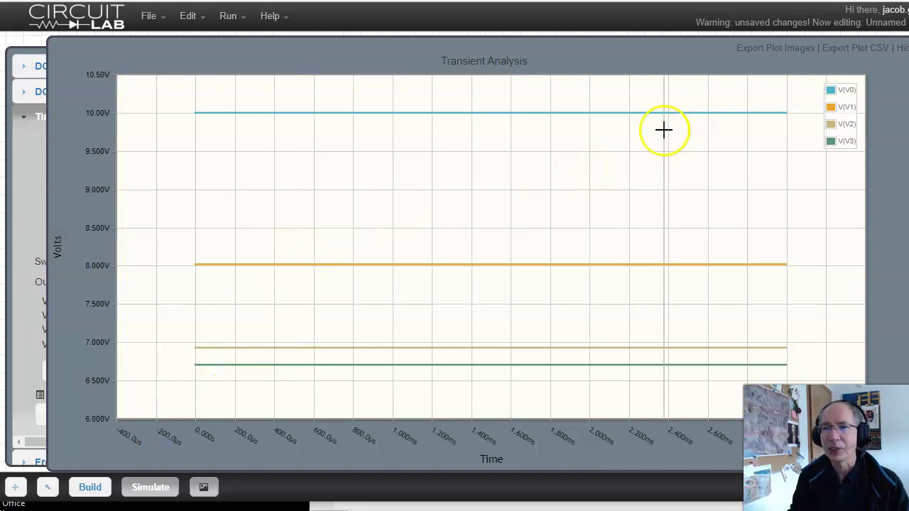
left_click(899, 48)
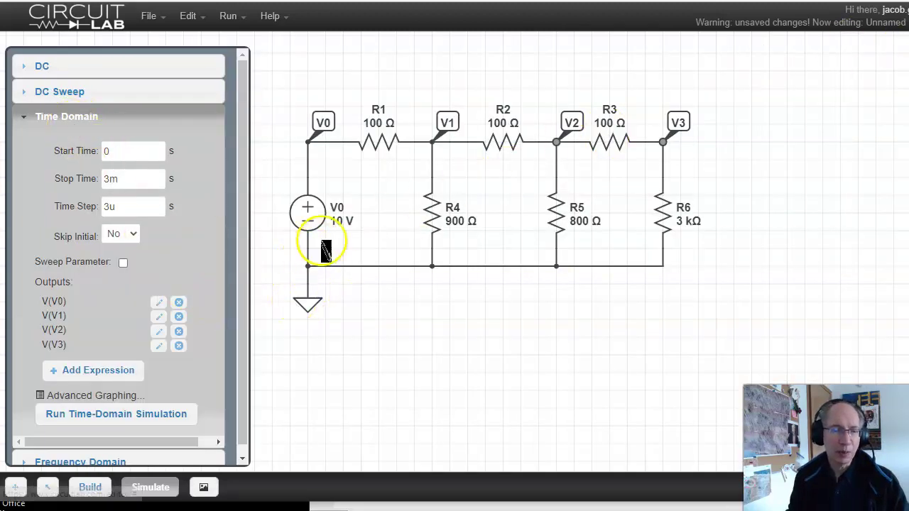
- Replace the V0 DC source with a voltage function generator in the same spot
left_click(90, 487)
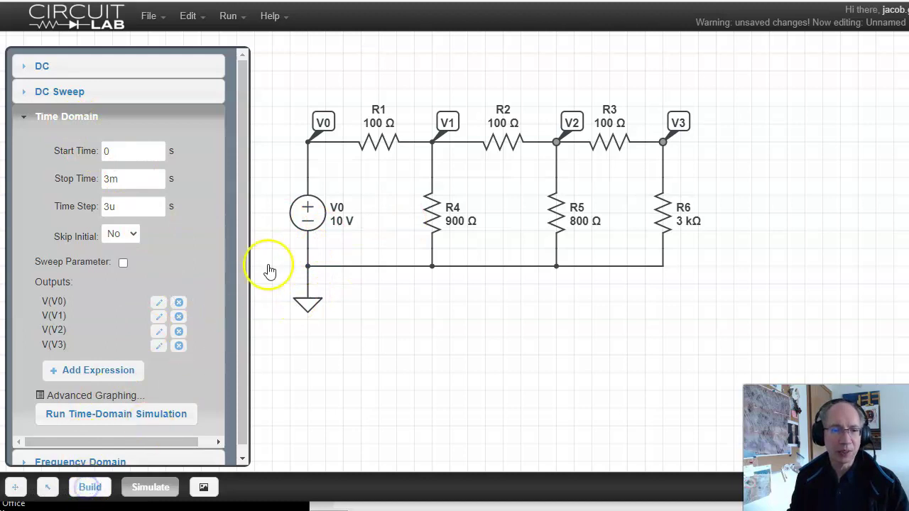
left_click(309, 213)
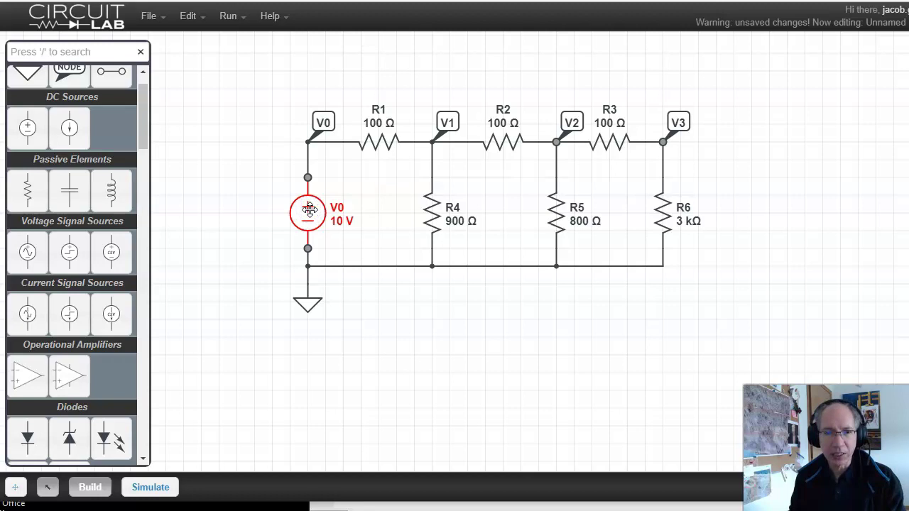
key("Delete")
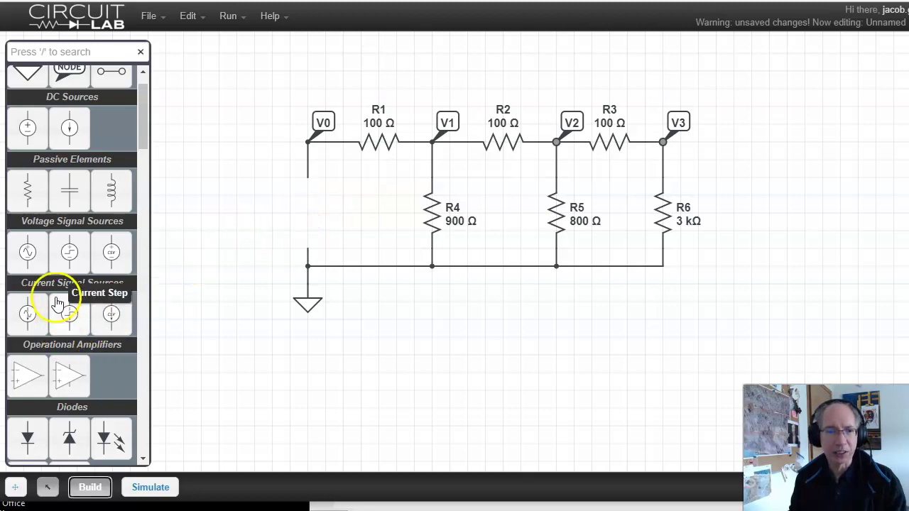
left_click(29, 254)
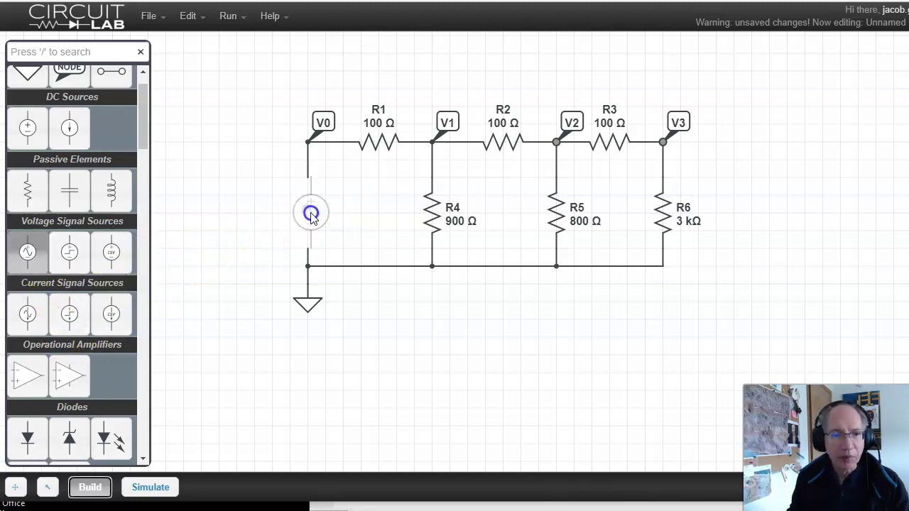
left_click(308, 213)
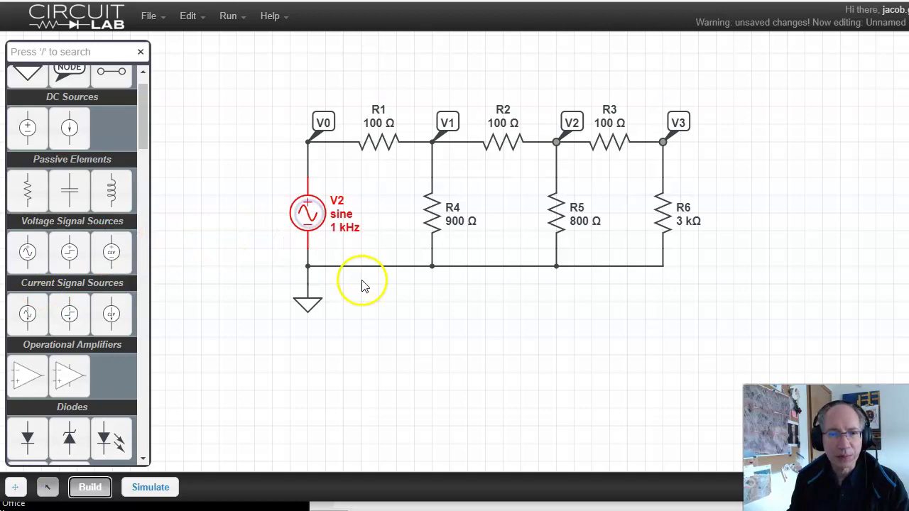
- Give sine source V2 a 10 V amplitude at 1000 Hz, keeping the sine shape
left_click(319, 222)
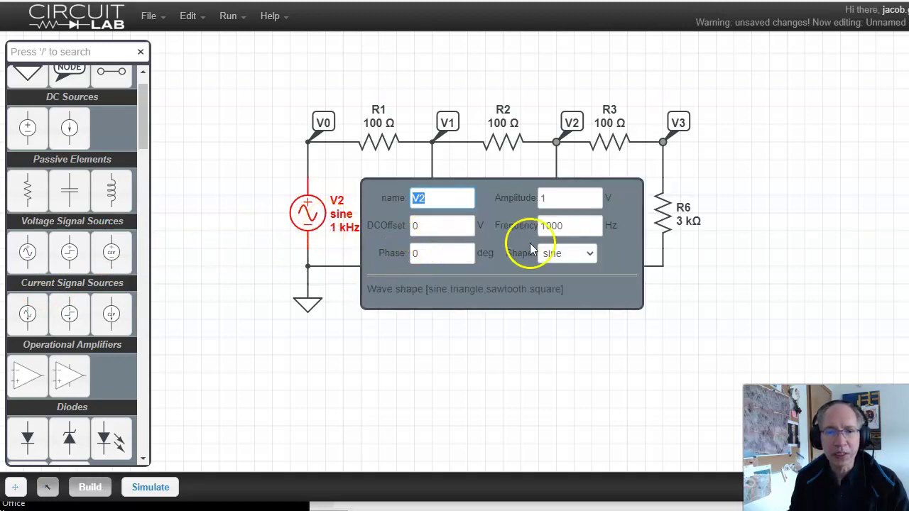
left_click(562, 198)
left_click(554, 202)
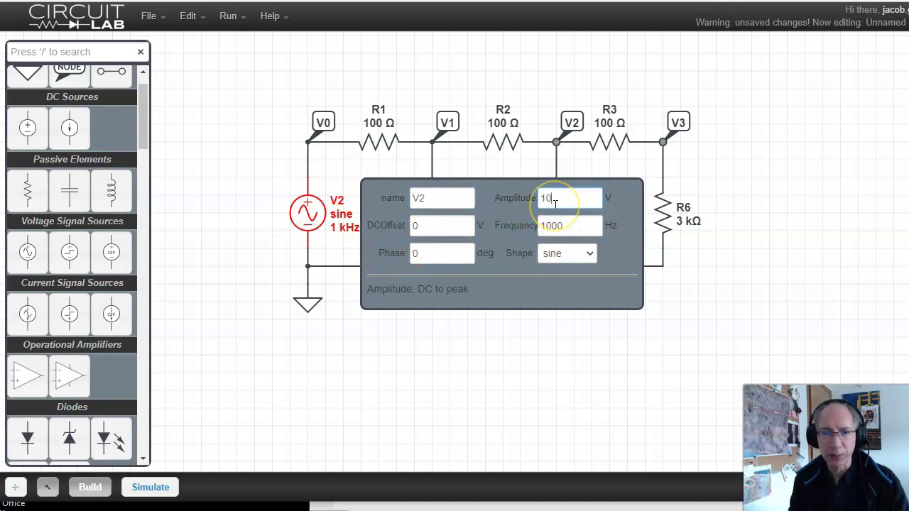
left_click(551, 280)
left_click(587, 253)
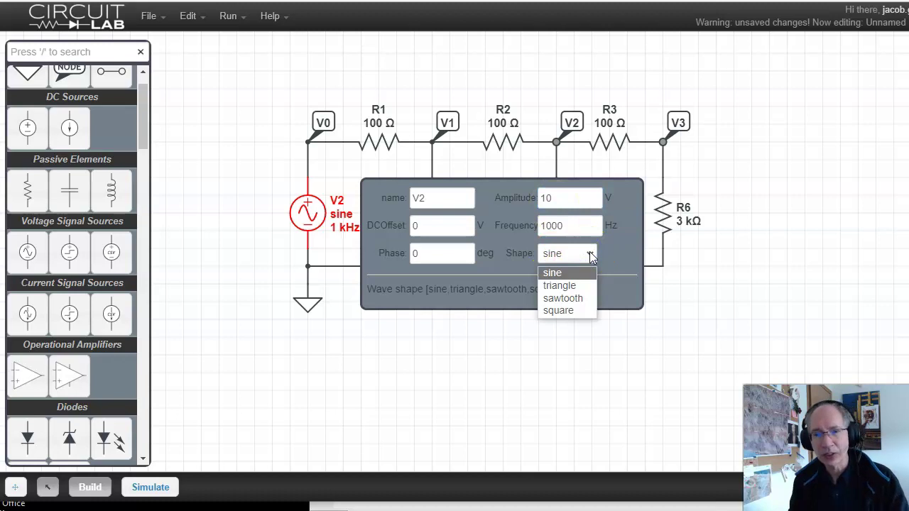
left_click(563, 273)
left_click(383, 367)
- Rerun the transient and zoom into two cycles, showing sine peaks near 10, 8, 6.9, 6.7 V
left_click(150, 487)
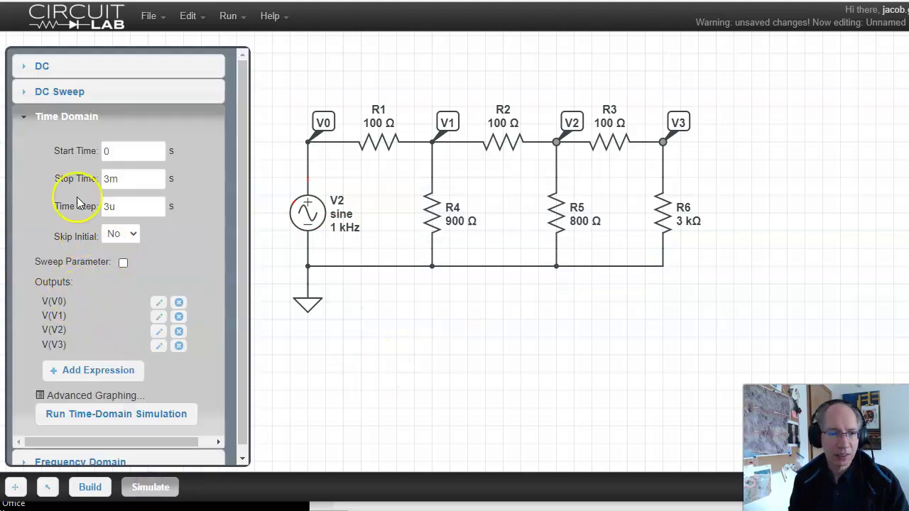
left_click(118, 416)
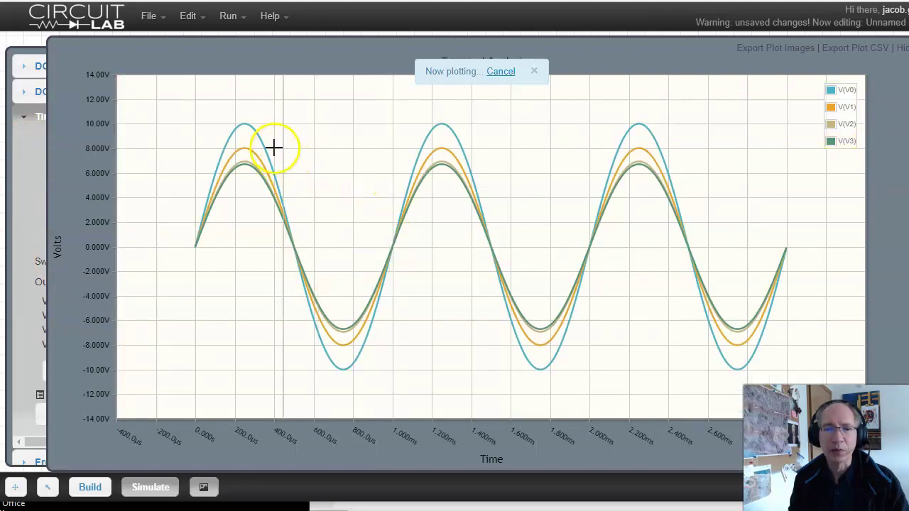
mouse_move(266, 136)
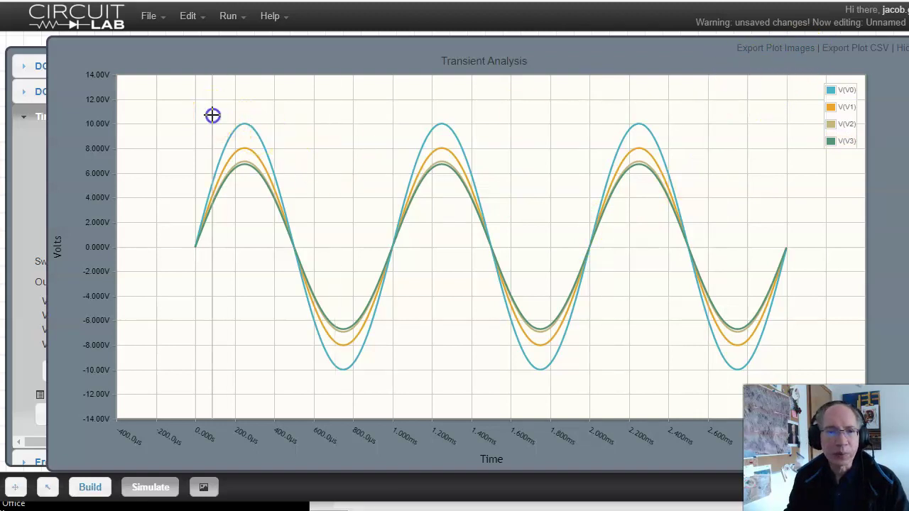
left_click_drag(213, 115, 582, 378)
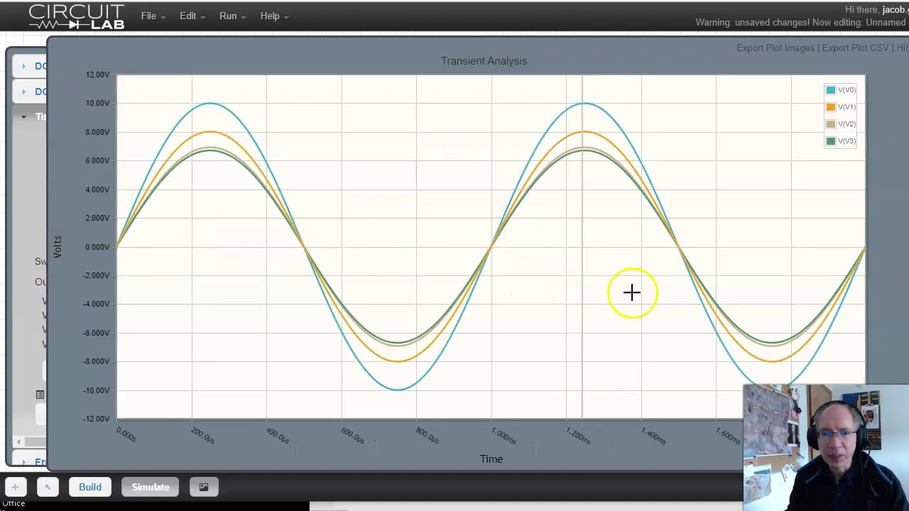
left_click(796, 49)
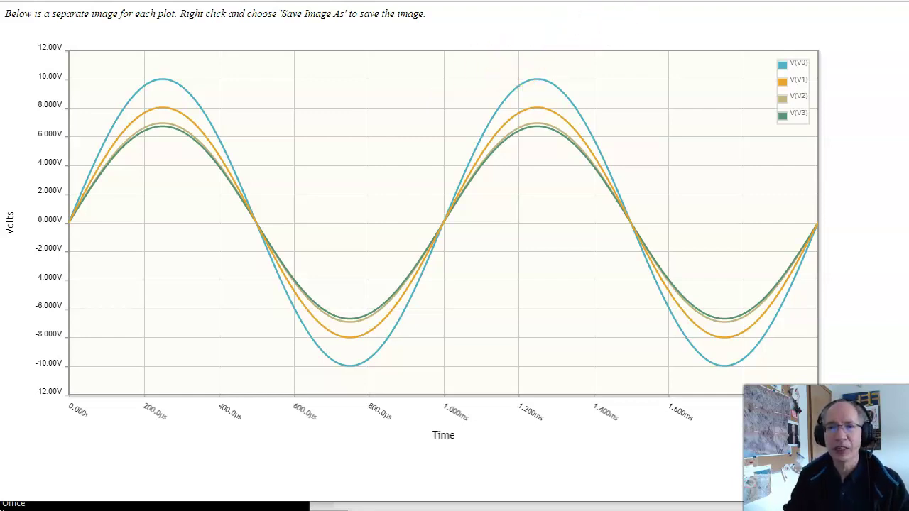
key("ctrl+w")
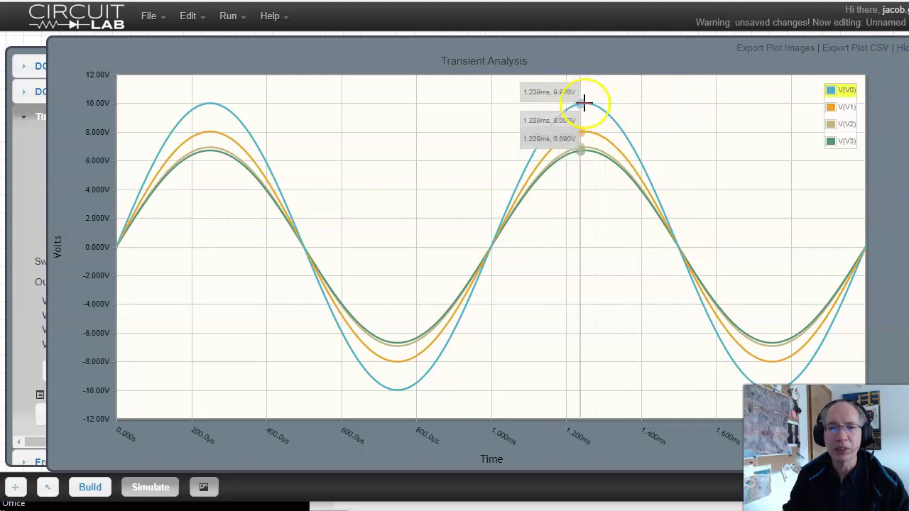
left_click(900, 49)
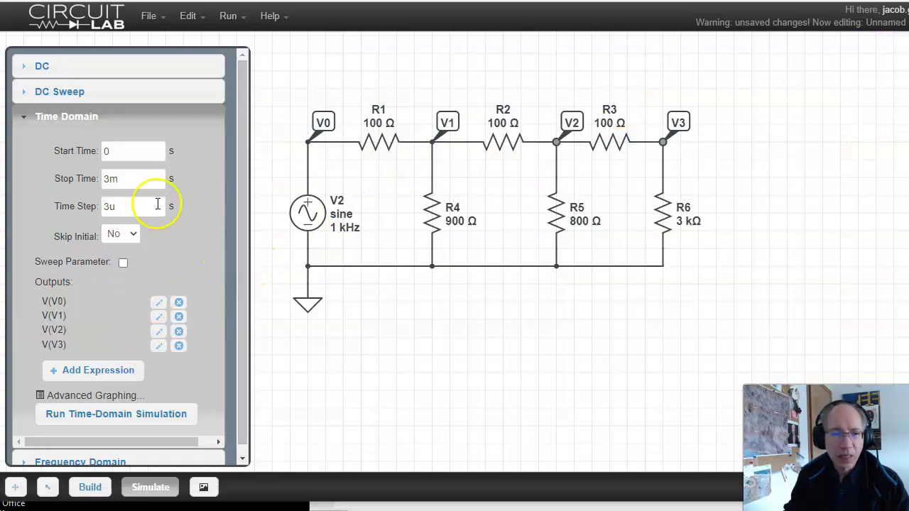
- Place capacitors C1 beside R4 and C2 beside R5, wiring them to their nodes and ground
left_click(84, 494)
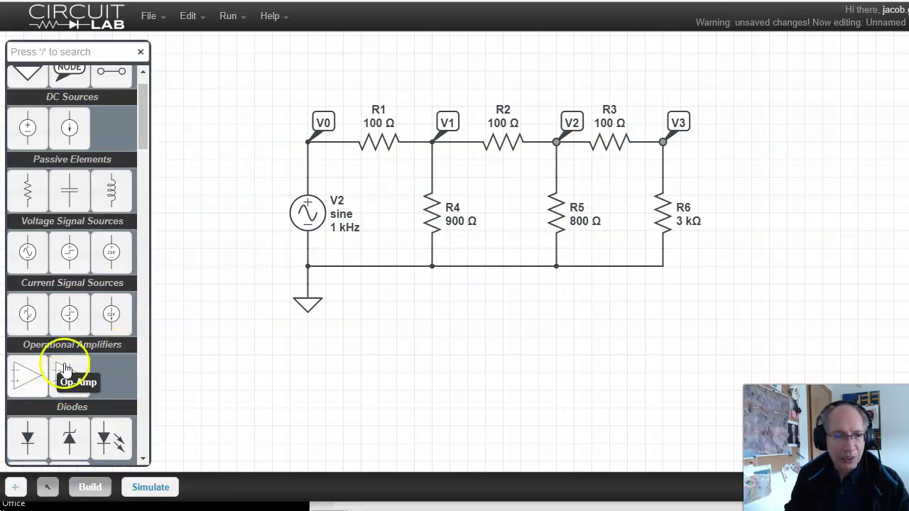
left_click(73, 193)
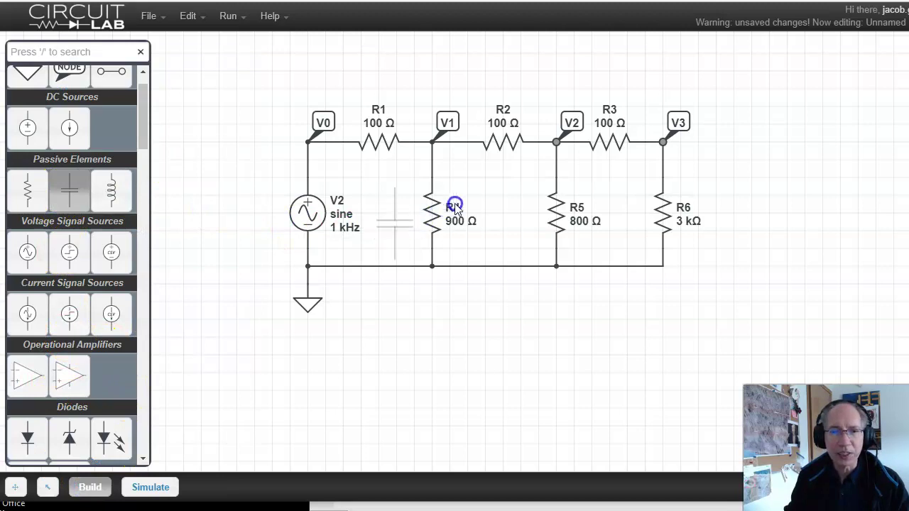
left_click(398, 211)
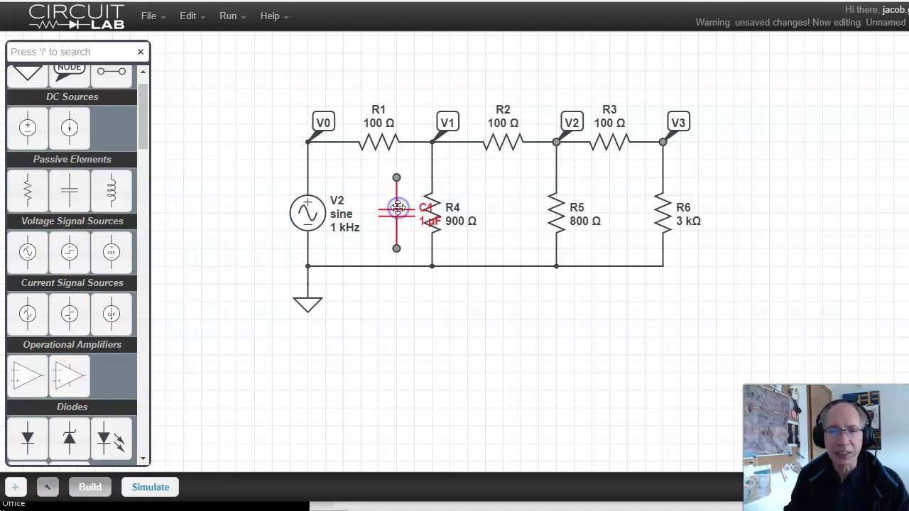
left_click(396, 261)
mouse_move(396, 178)
left_mouse_down()
mouse_move(423, 146)
mouse_move(427, 156)
left_mouse_up()
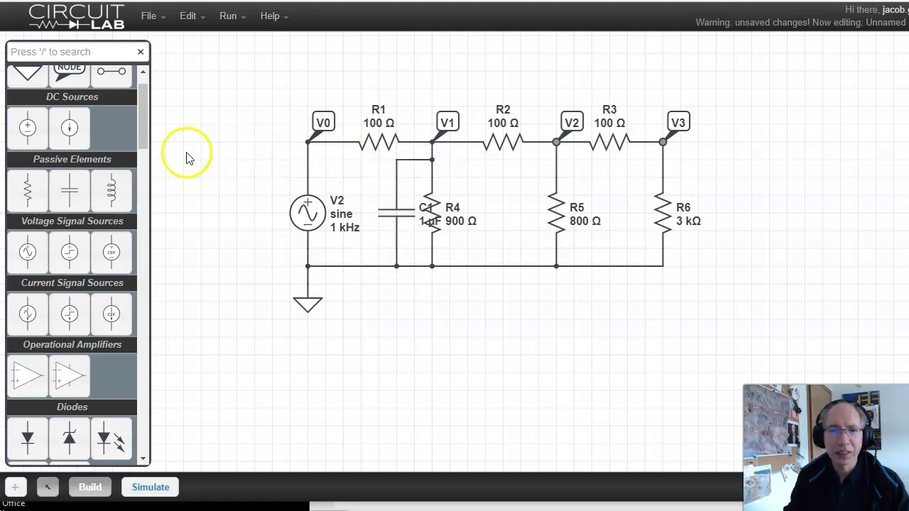
left_click(69, 190)
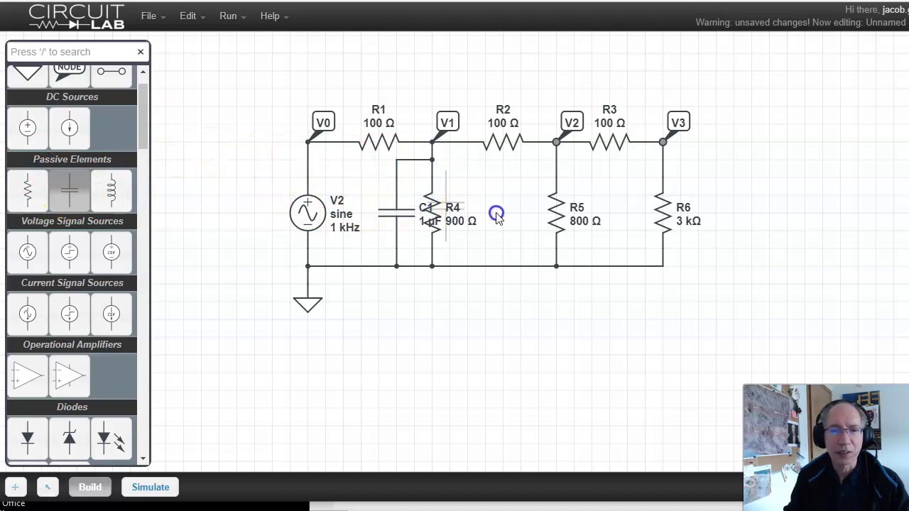
left_click(506, 238)
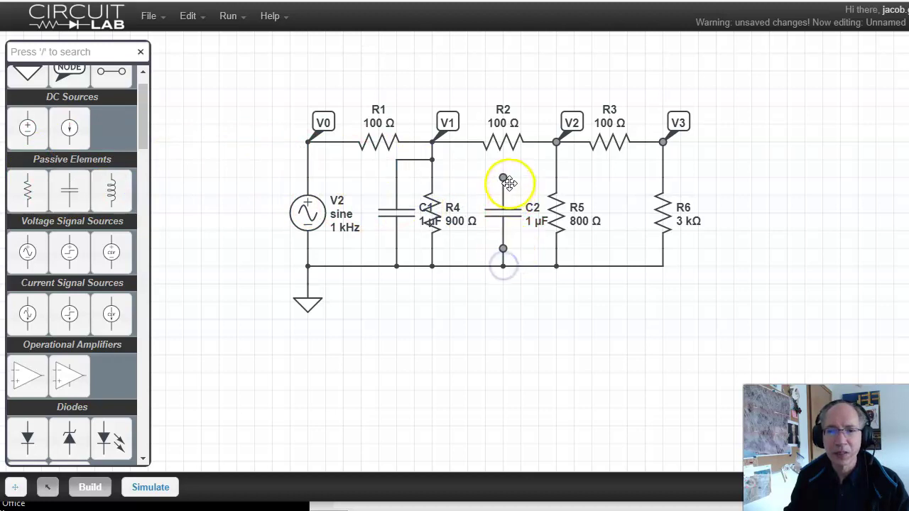
left_click_drag(504, 178, 557, 176)
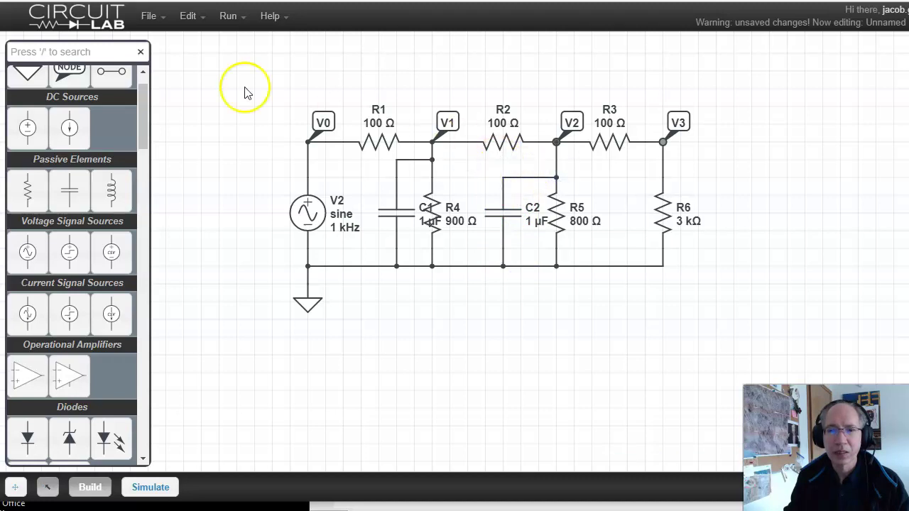
- Place C3 across R6, wiring it to the V3 node, and confirm C2 stays 1 µF
left_click(68, 186)
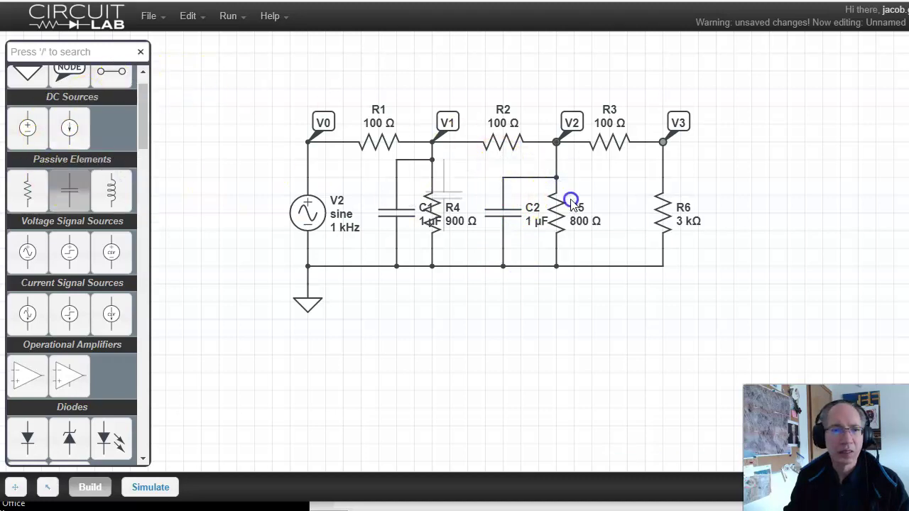
left_click(751, 214)
left_click_drag(751, 251, 665, 262)
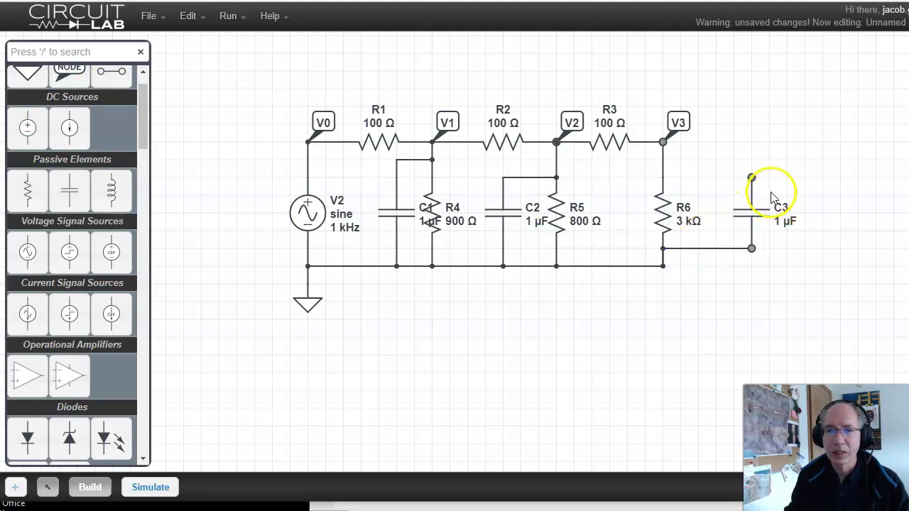
left_click_drag(680, 163, 668, 162)
left_click_drag(735, 152, 679, 145)
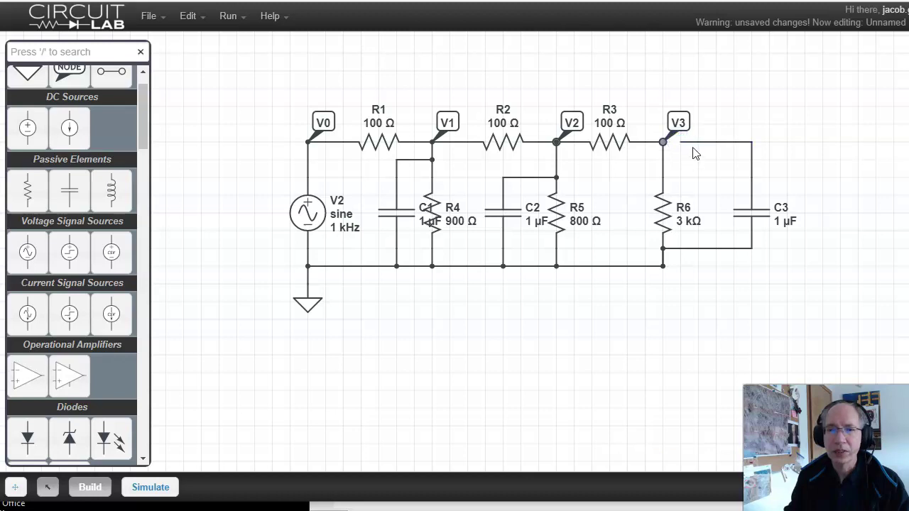
left_click_drag(682, 142, 664, 142)
double_click(502, 207)
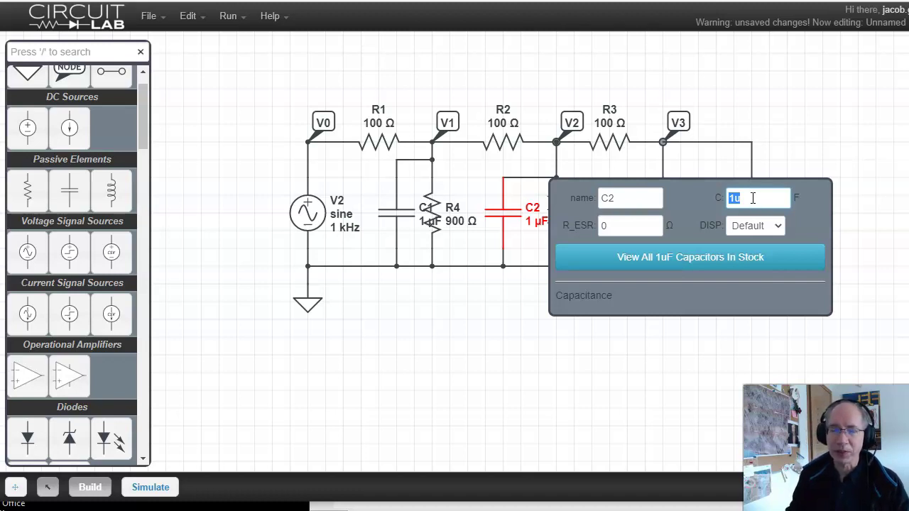
left_click(790, 130)
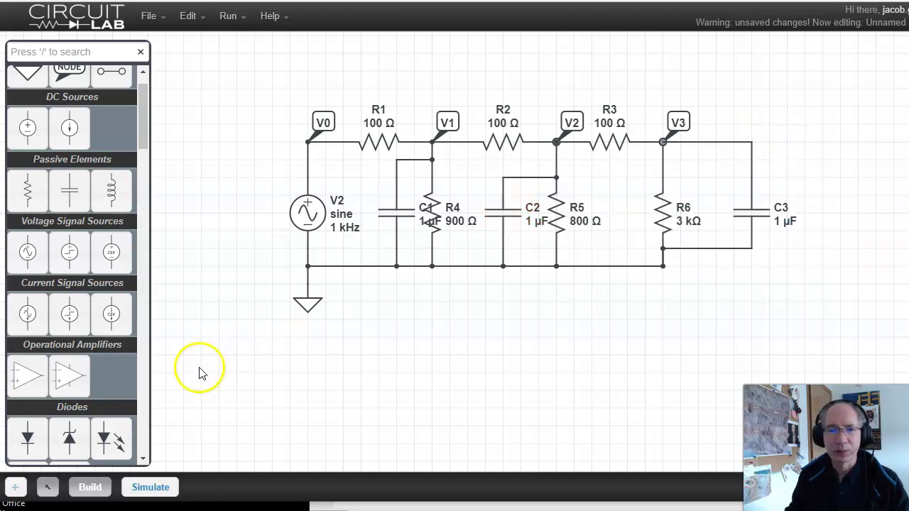
- Rerun the transient with capacitors and read V1–V3 peaks of about 5.7, 3.7 and 3.2 V
left_click(150, 488)
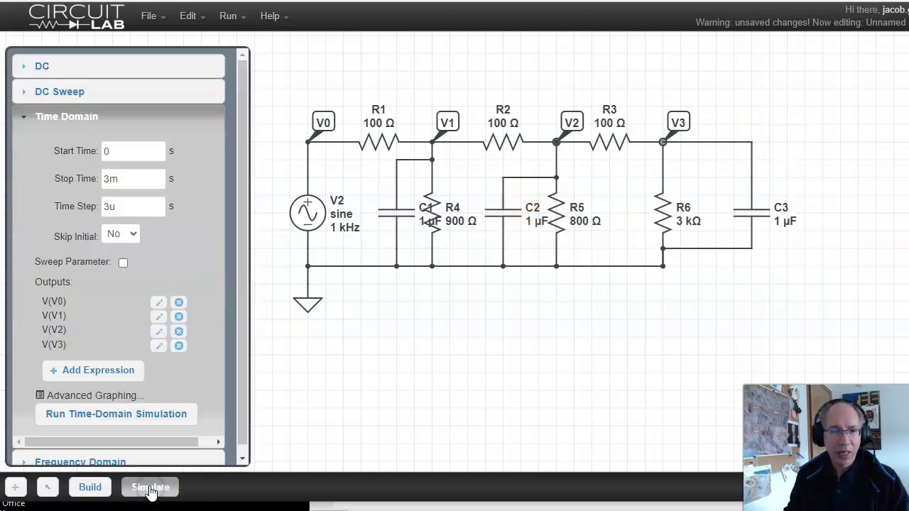
left_click(117, 416)
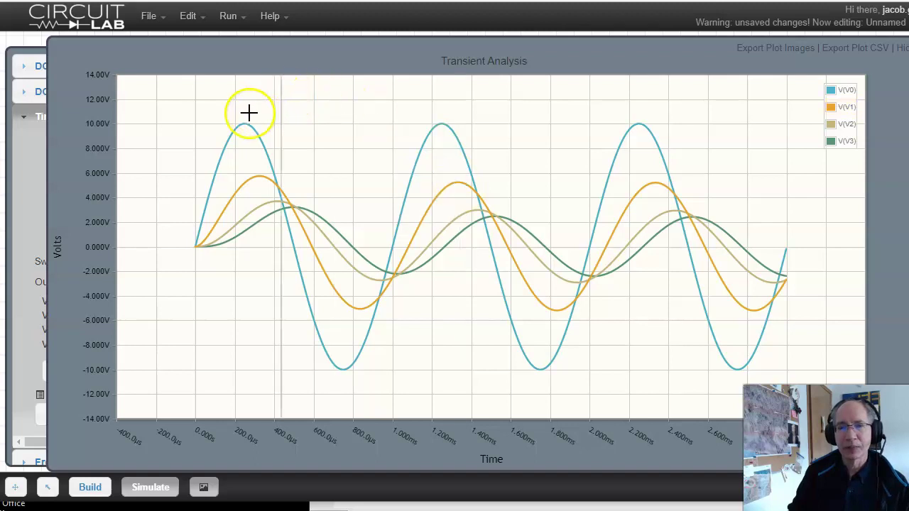
left_click_drag(217, 111, 571, 386)
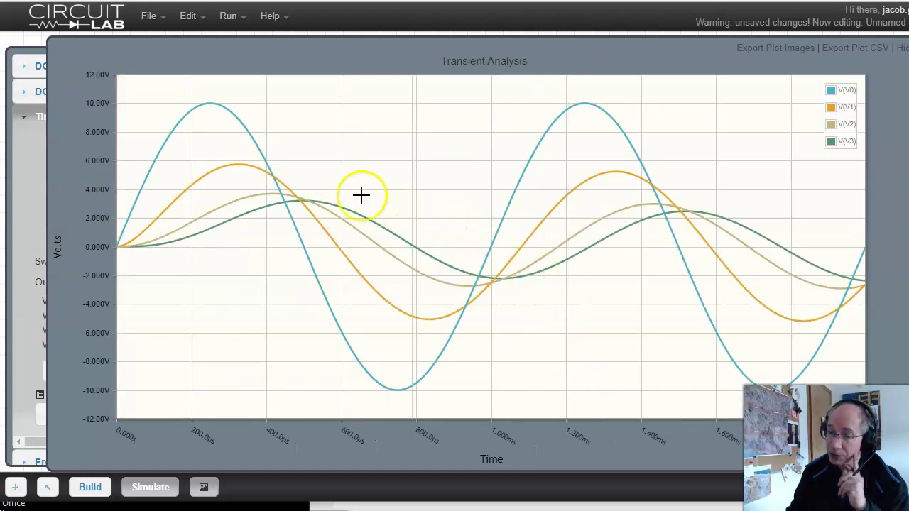
mouse_move(234, 162)
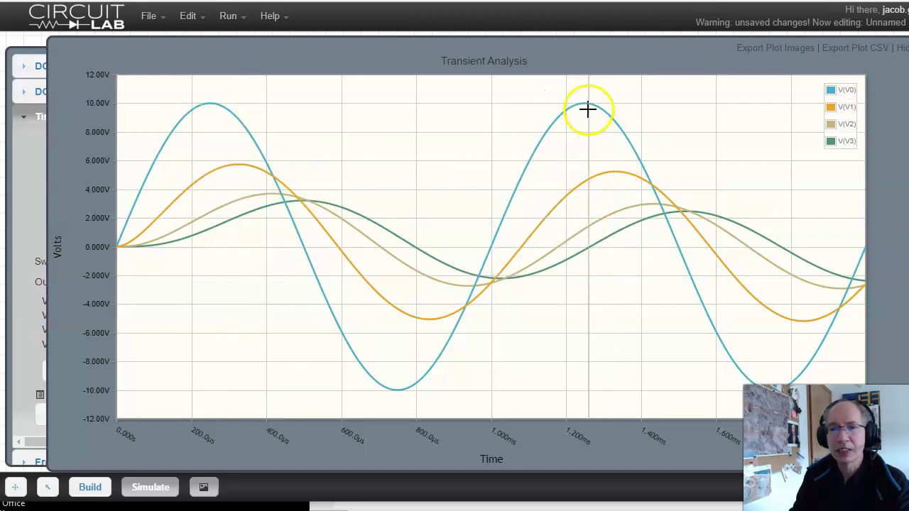
mouse_move(572, 100)
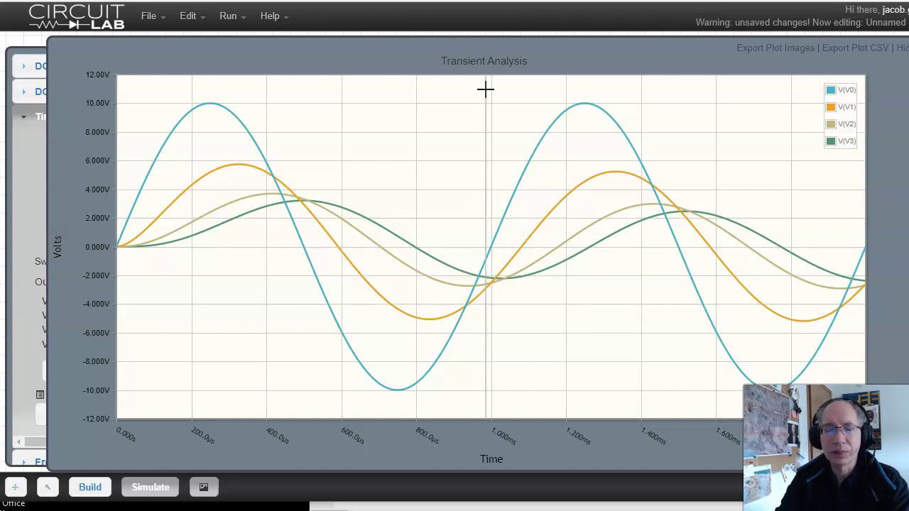
left_click(899, 49)
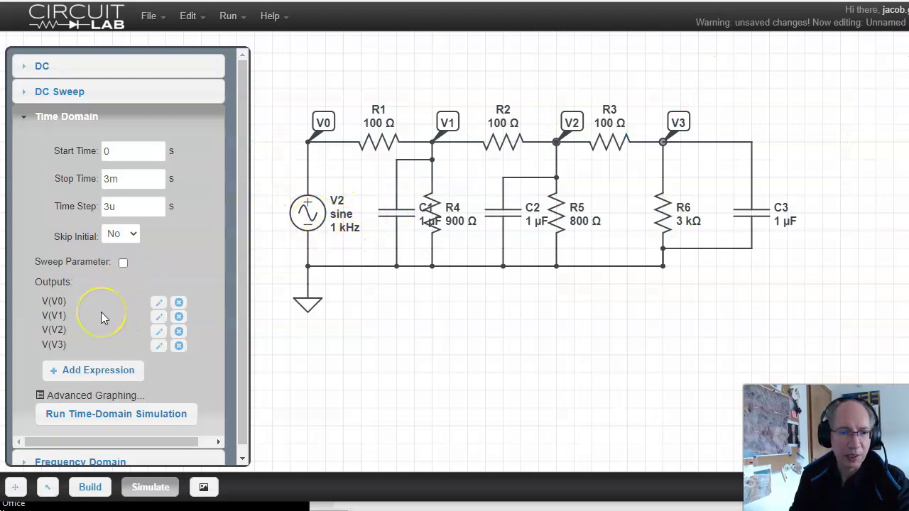
- Set the frequency sweep input to V2, end frequency 1000 Hz, and 20 points per decade
left_click(85, 461)
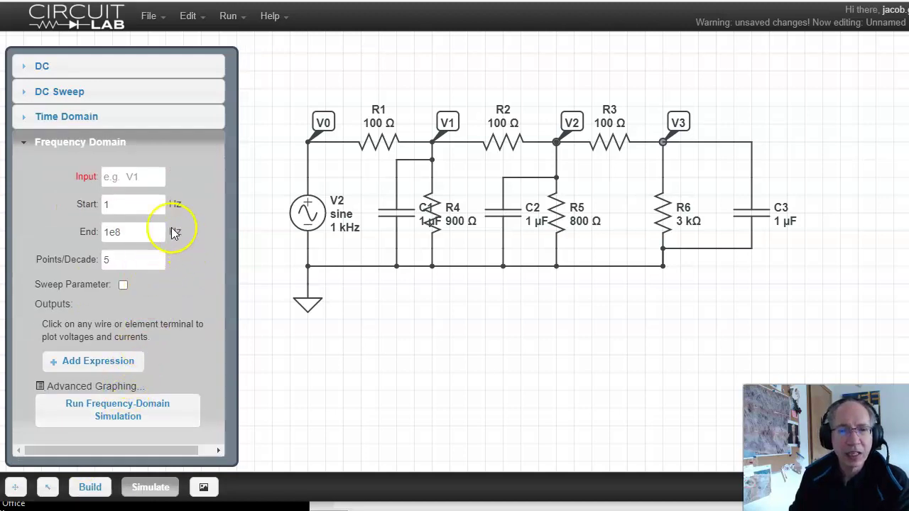
left_click(137, 177)
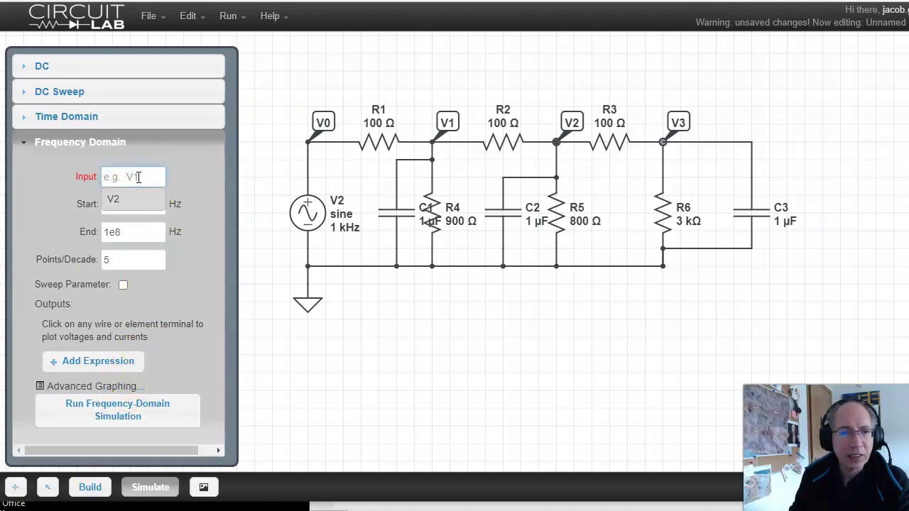
left_click(122, 200)
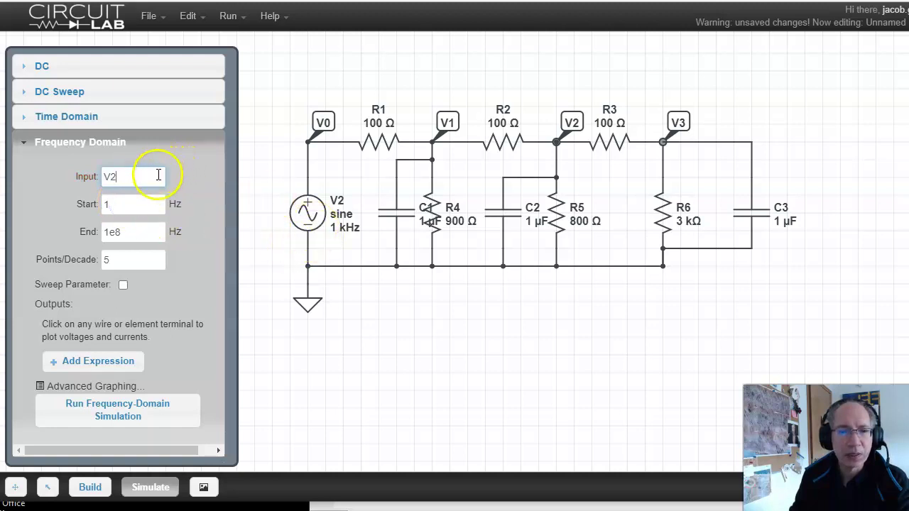
left_click(92, 239)
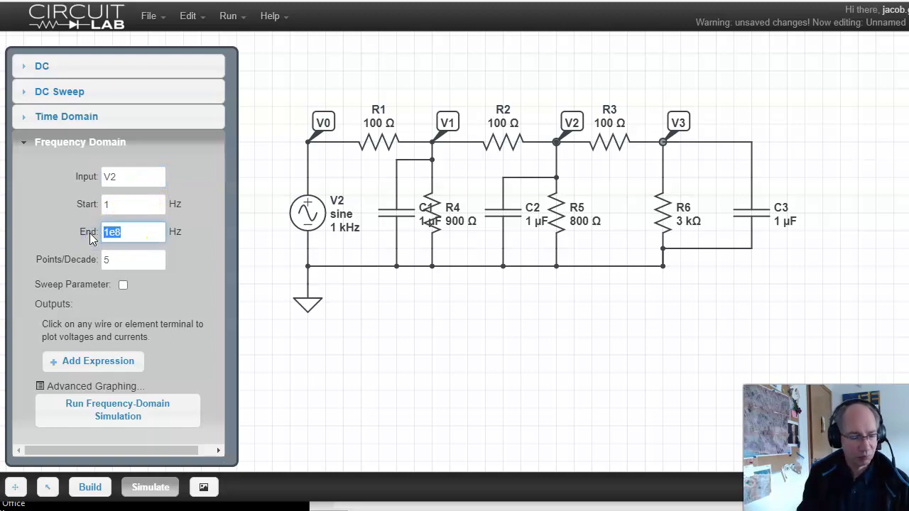
type("1000")
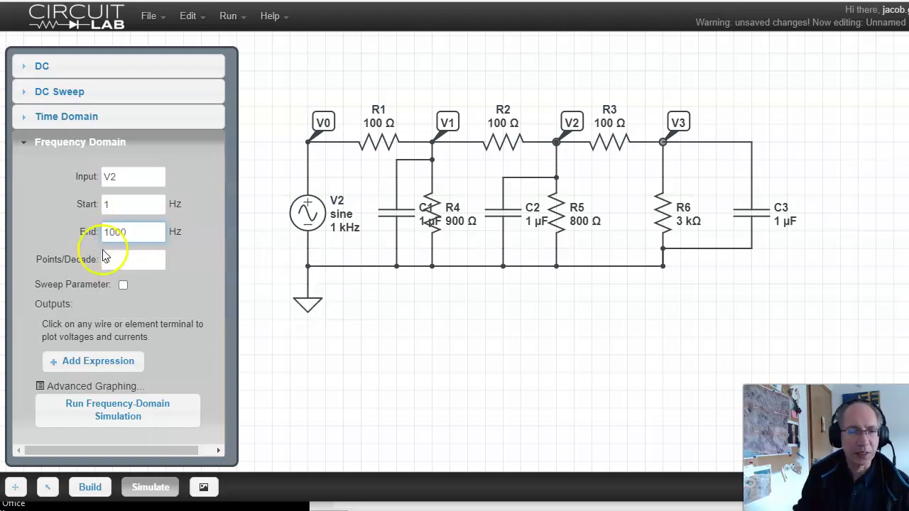
left_click(93, 259)
type("20")
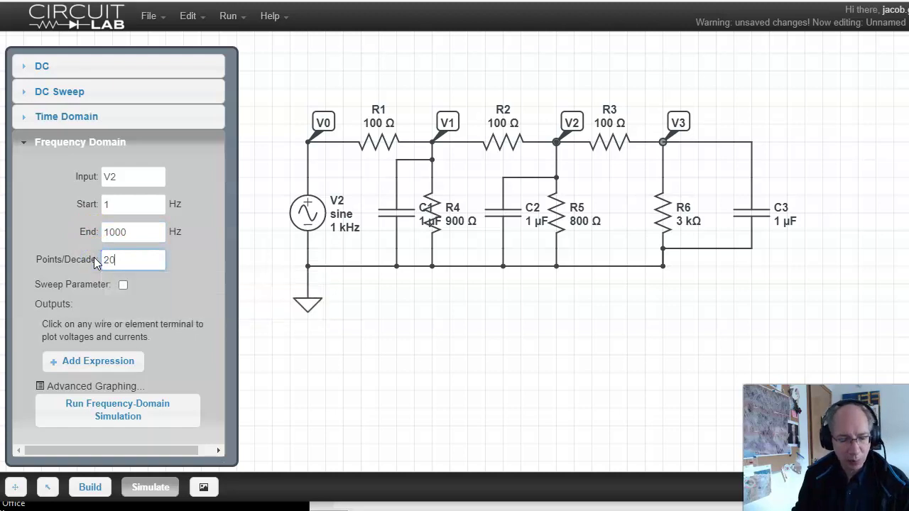
- Output only V3's plain magnitude, without DB or phase, and run the frequency sweep
left_click(100, 361)
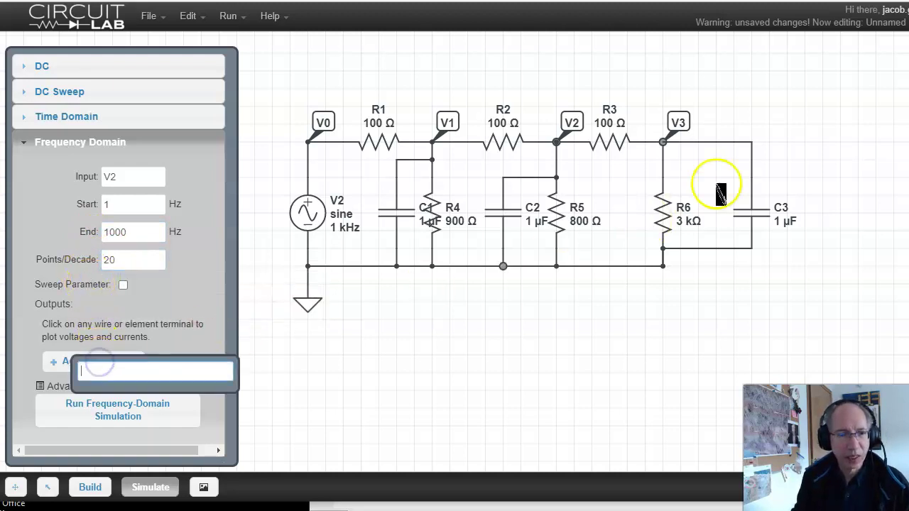
left_click(681, 129)
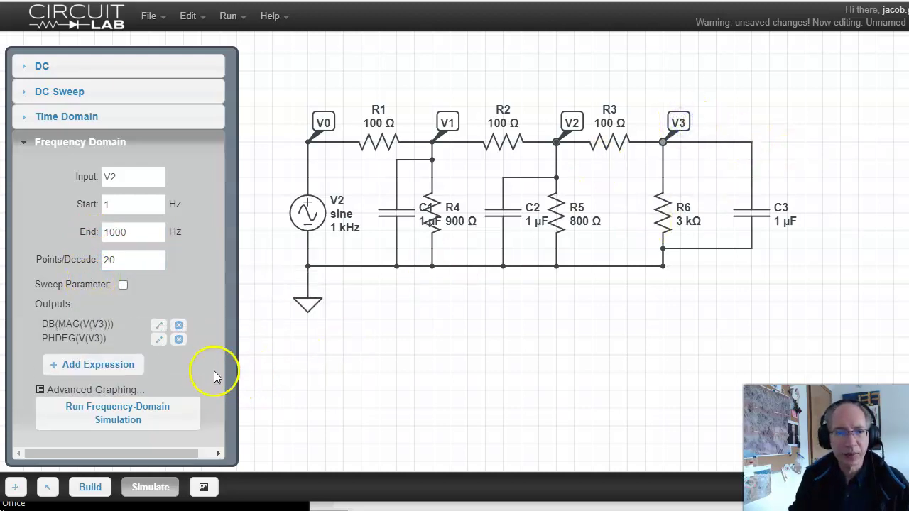
left_click(178, 340)
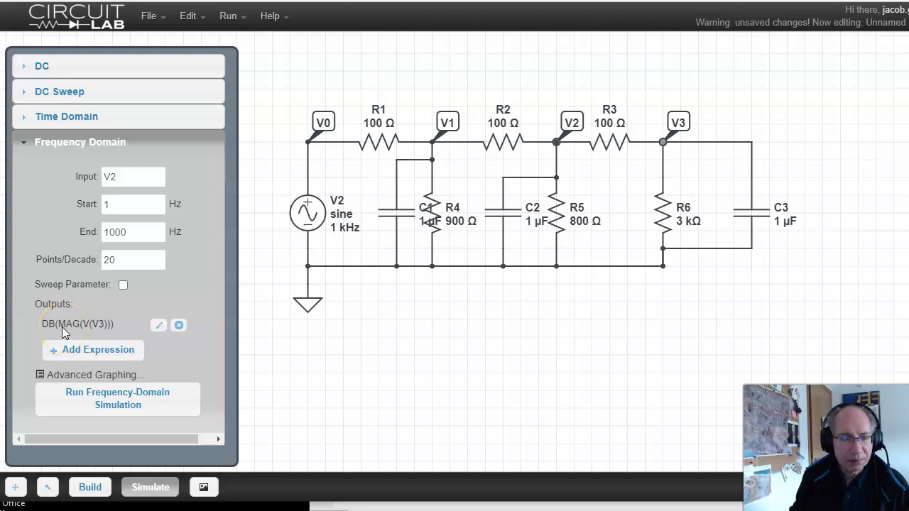
left_click(158, 324)
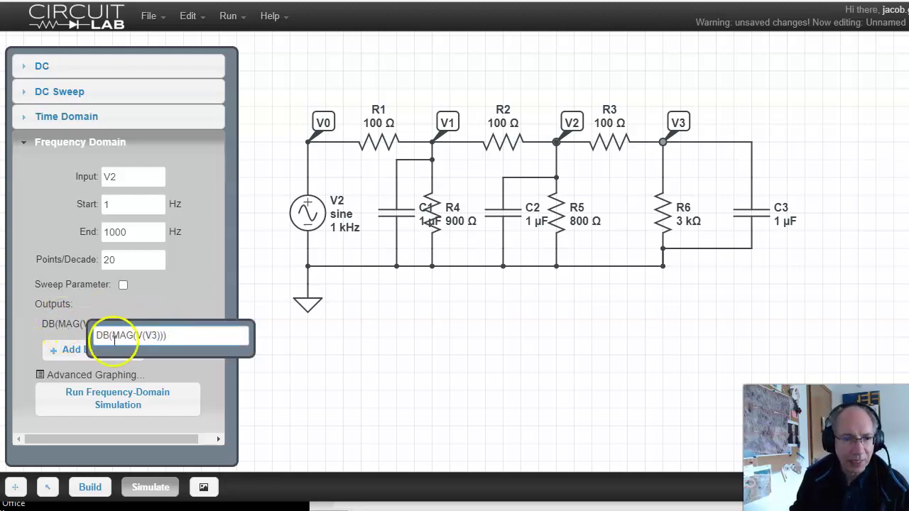
double_click(110, 336)
key("BackSpace")
left_click(215, 283)
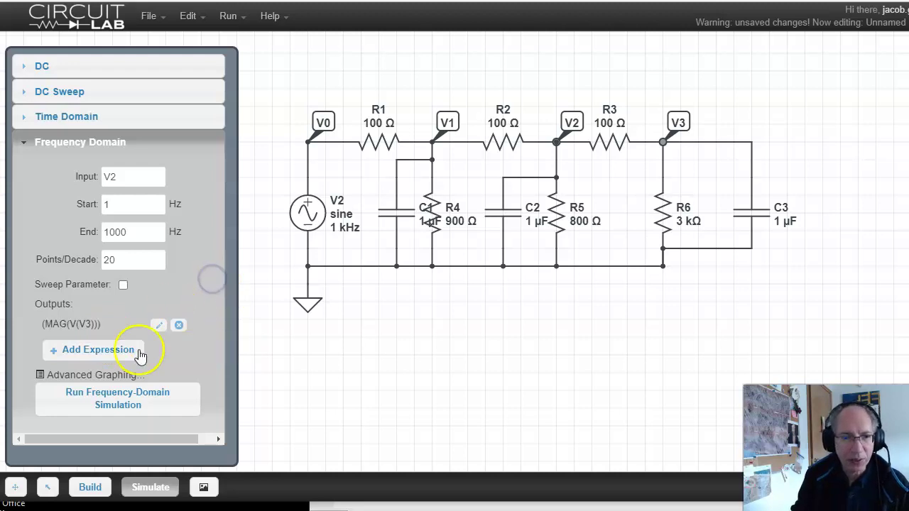
left_click(126, 395)
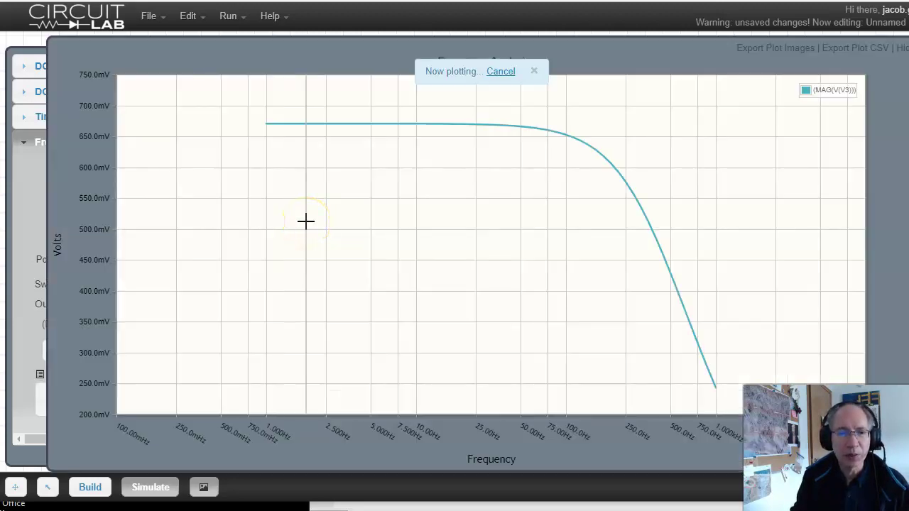
mouse_move(291, 123)
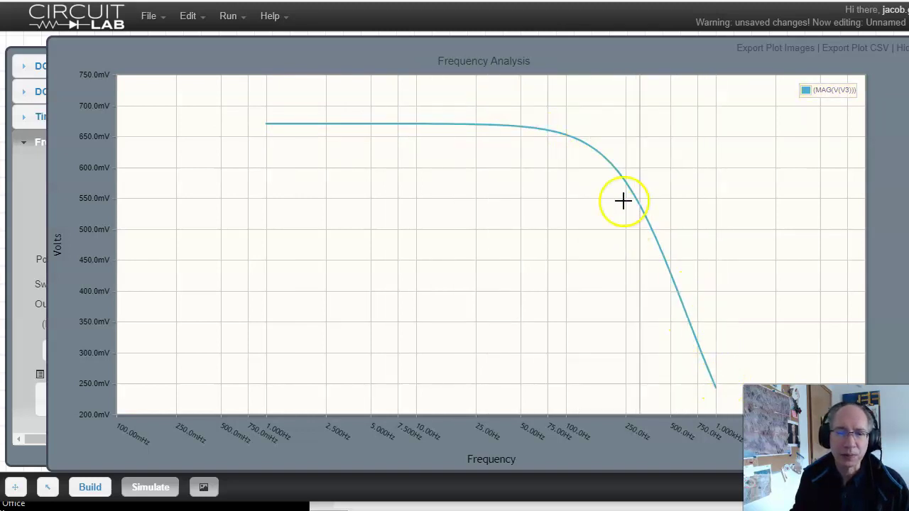
left_click(900, 51)
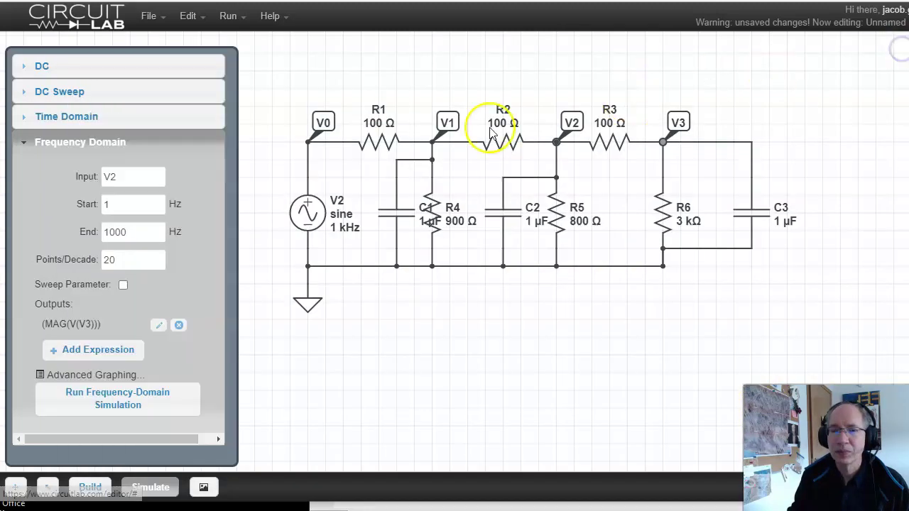
- Expand the DC Sweep settings, then return to build mode with the parts palette showing
left_click(62, 91)
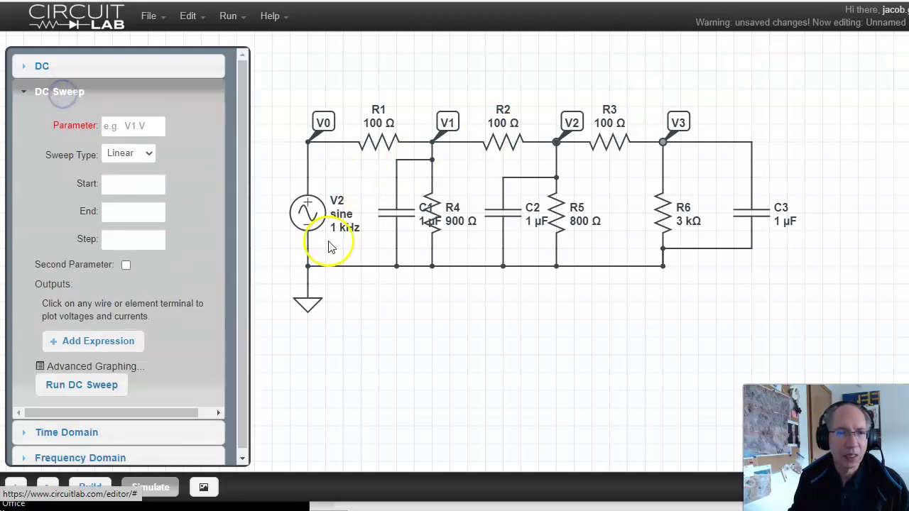
left_click(358, 85)
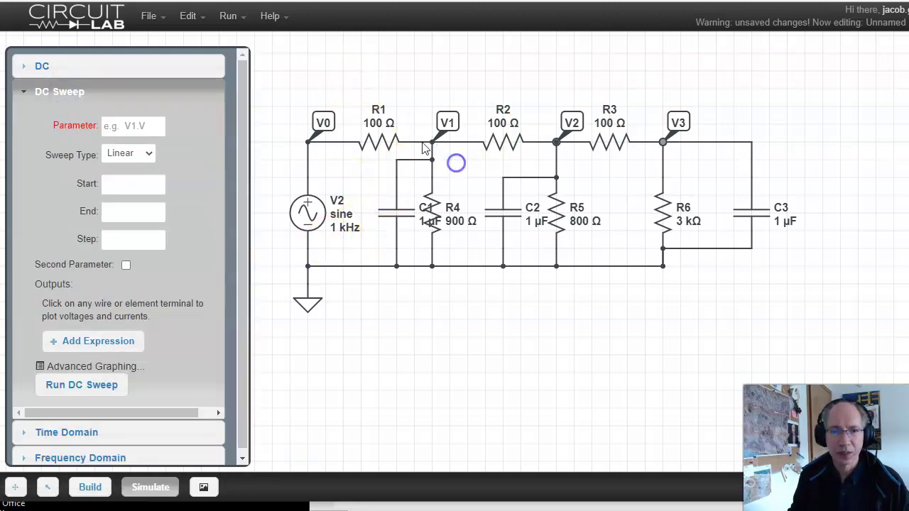
left_click(361, 159)
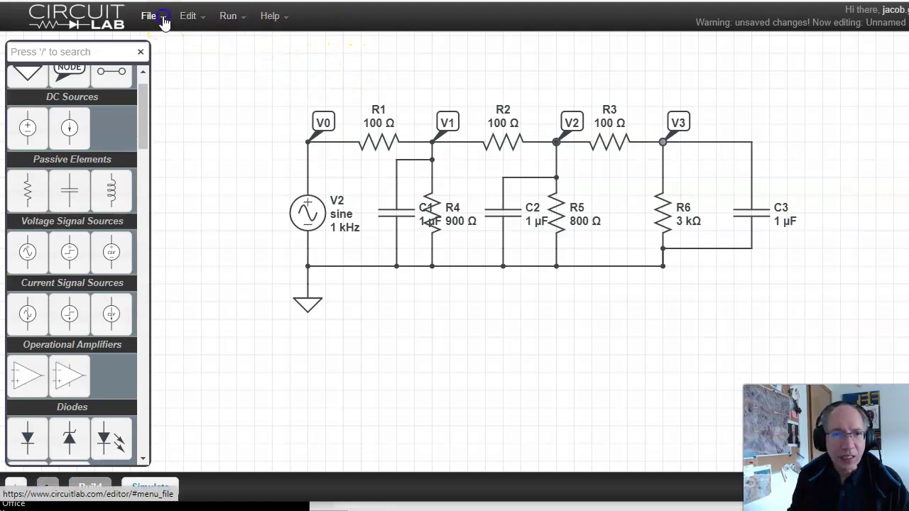
- Start a new blank schematic and place PN junction diode D1 near the centre
left_click(163, 18)
left_click(164, 40)
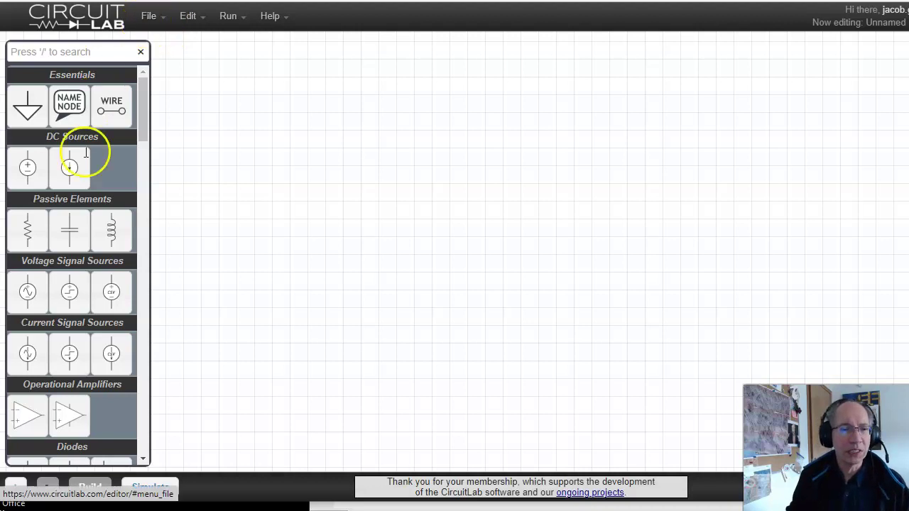
scroll(64, 260, "down", 3)
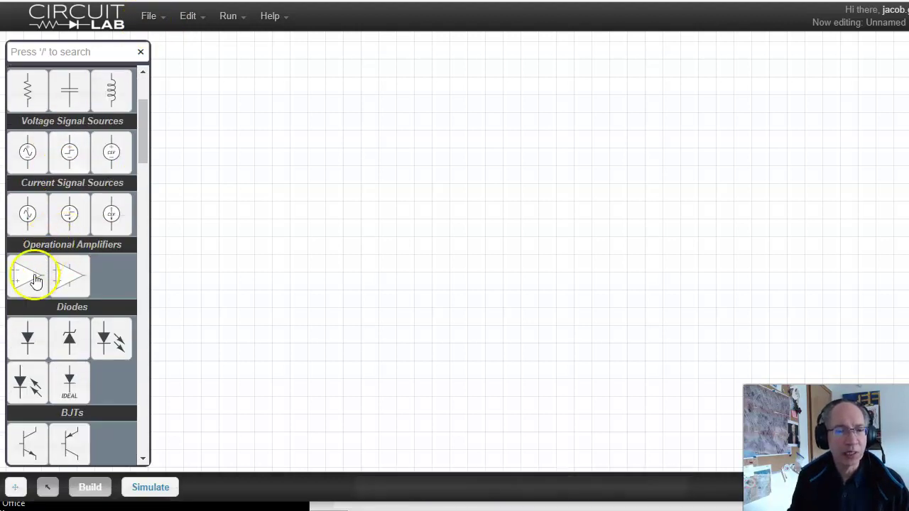
left_click(34, 335)
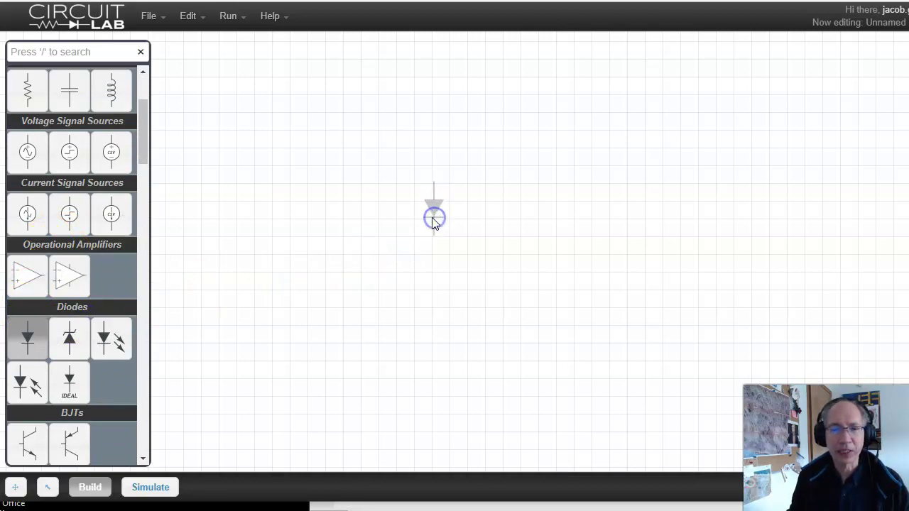
left_click(433, 217)
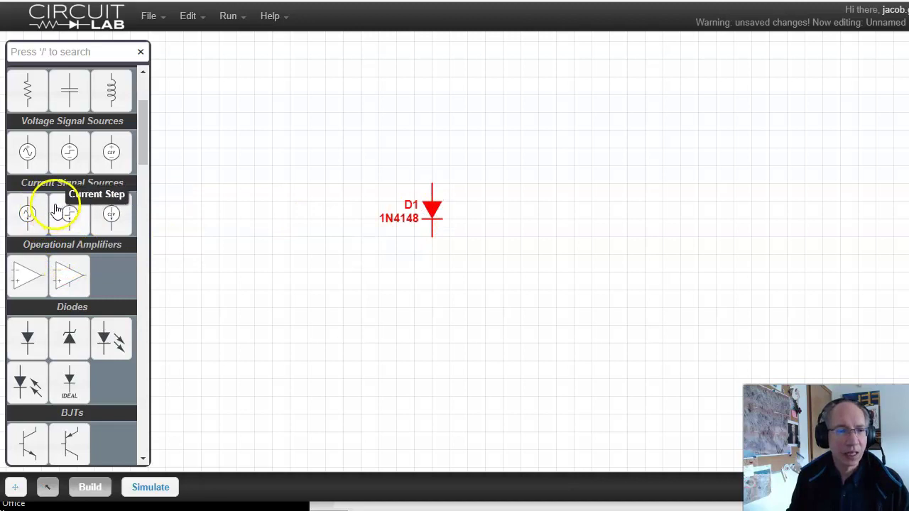
- Place DC source V1 left of the diode and a horizontal resistor R1 above them
scroll(71, 179, "up", 1)
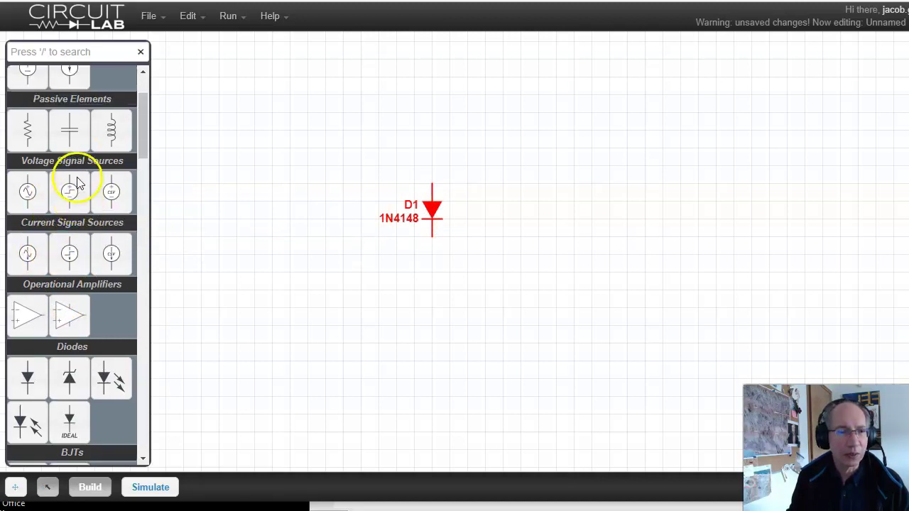
scroll(74, 181, "up", 2)
left_click(29, 129)
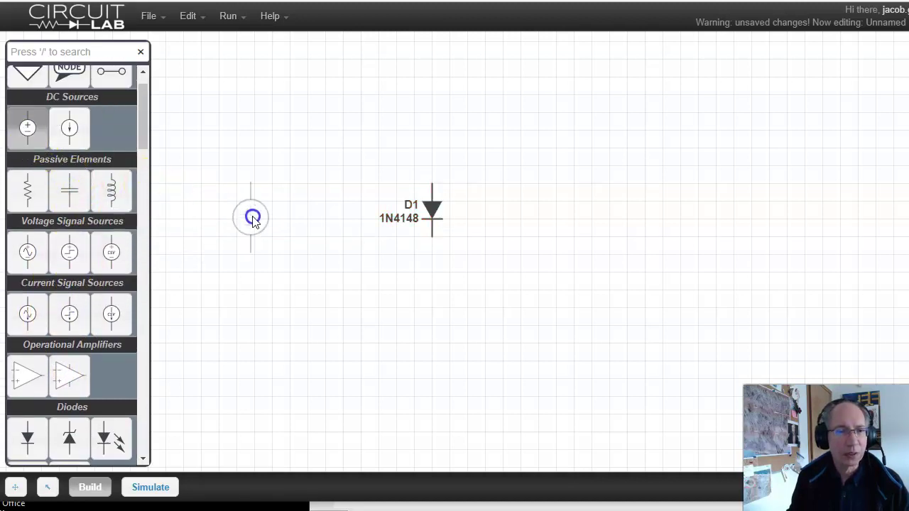
left_click(270, 219)
left_click_drag(49, 193, 334, 130)
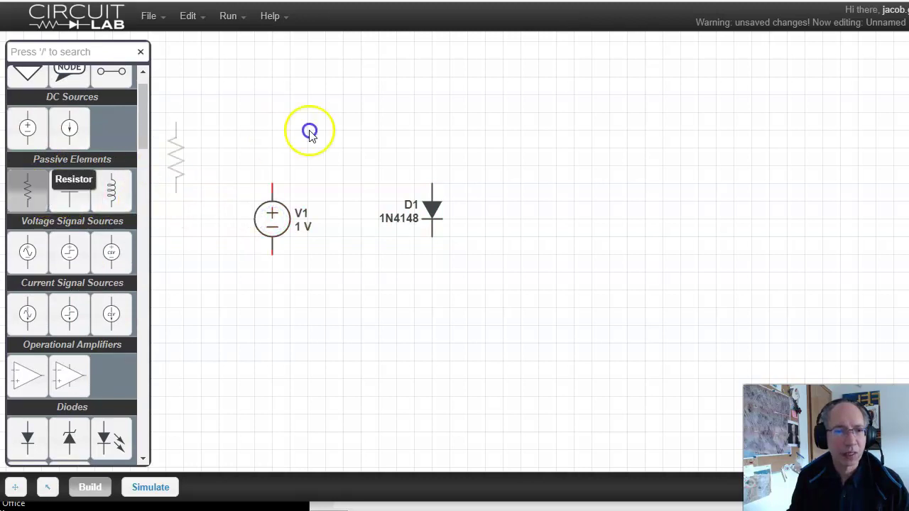
key("r")
left_click(364, 128)
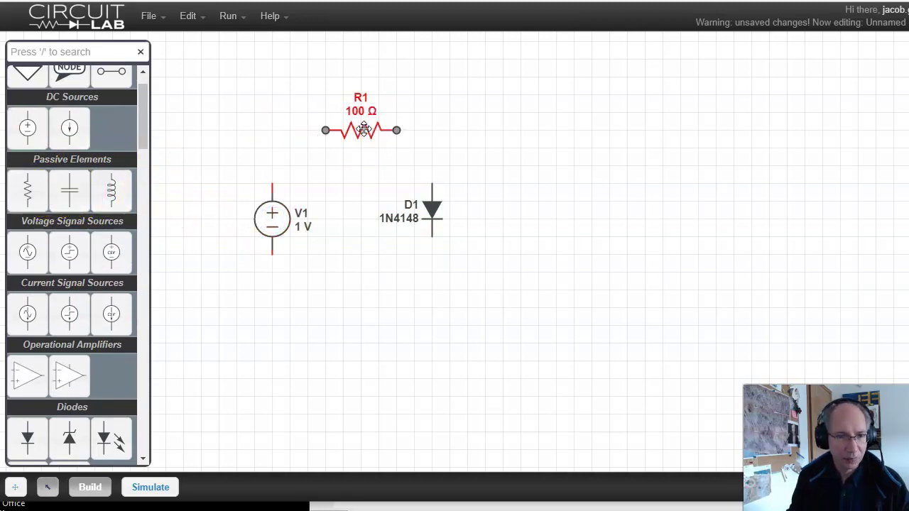
left_click(262, 231)
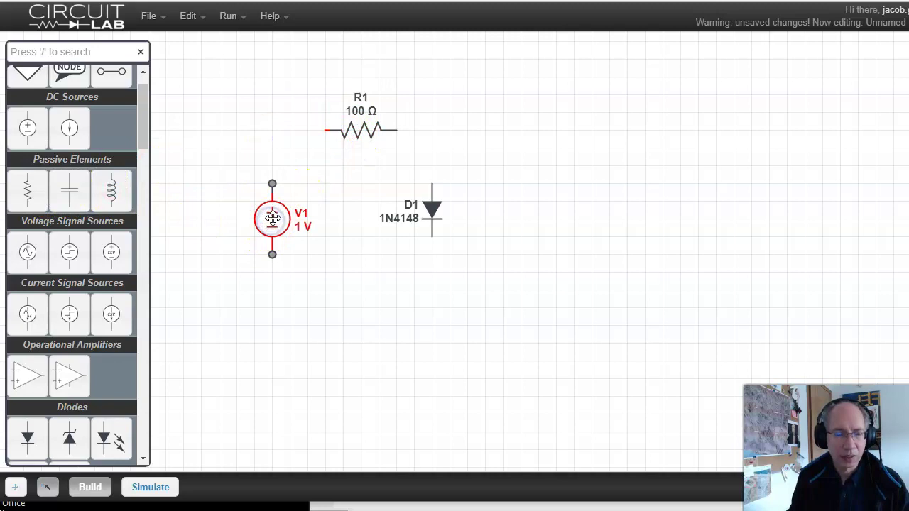
left_click(246, 101)
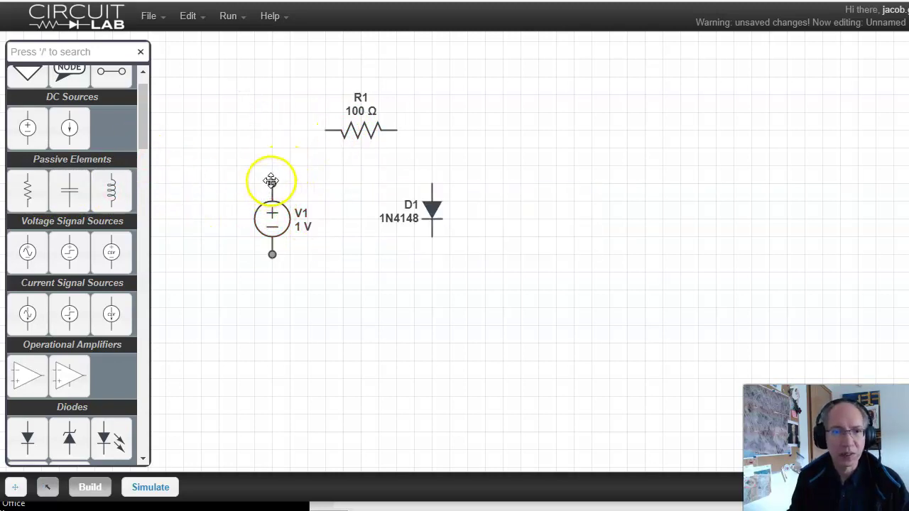
- Wire V1, R1 and D1 into a loop and connect it to a ground below V1
left_click_drag(272, 183, 321, 137)
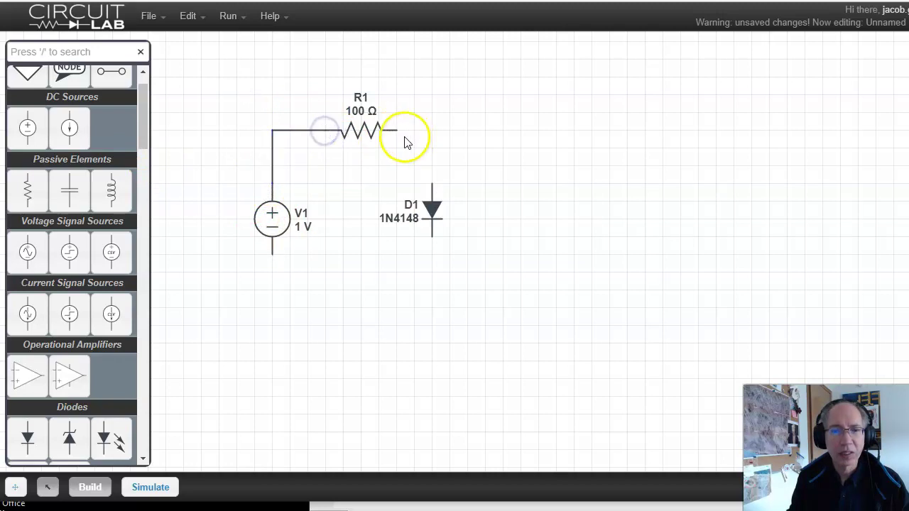
left_click_drag(397, 131, 430, 183)
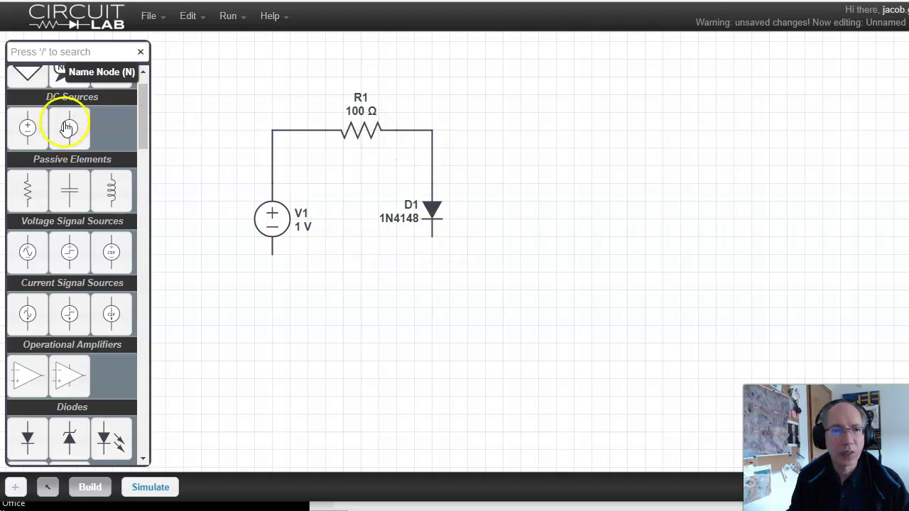
scroll(67, 128, "up", 1)
left_click(27, 104)
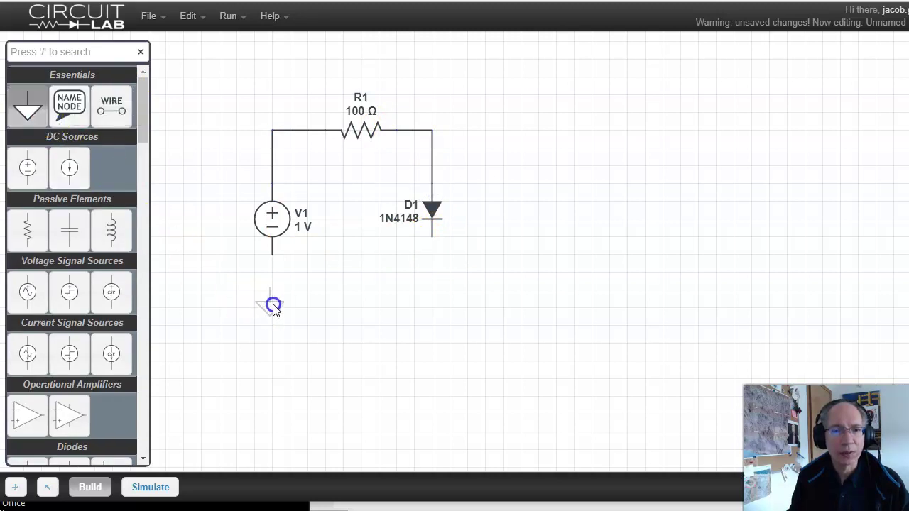
left_click(273, 296)
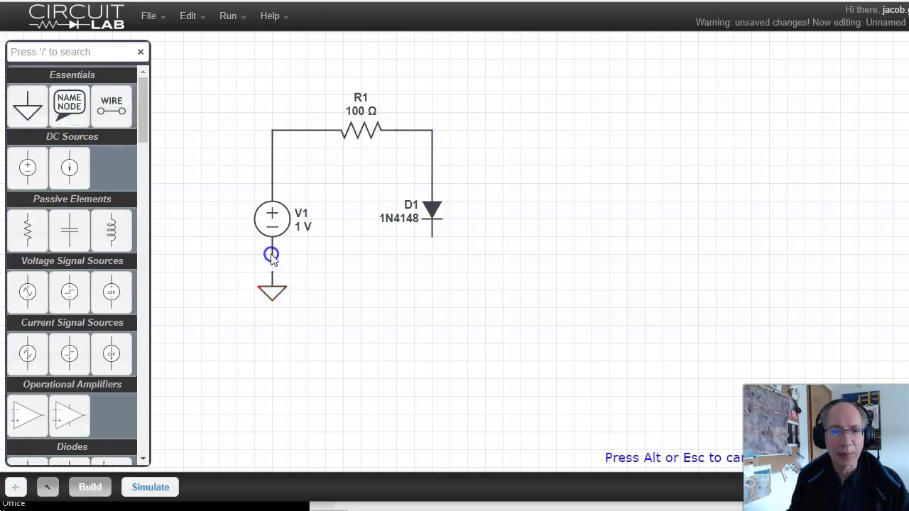
left_click_drag(430, 237, 417, 270)
left_click_drag(350, 278, 273, 269)
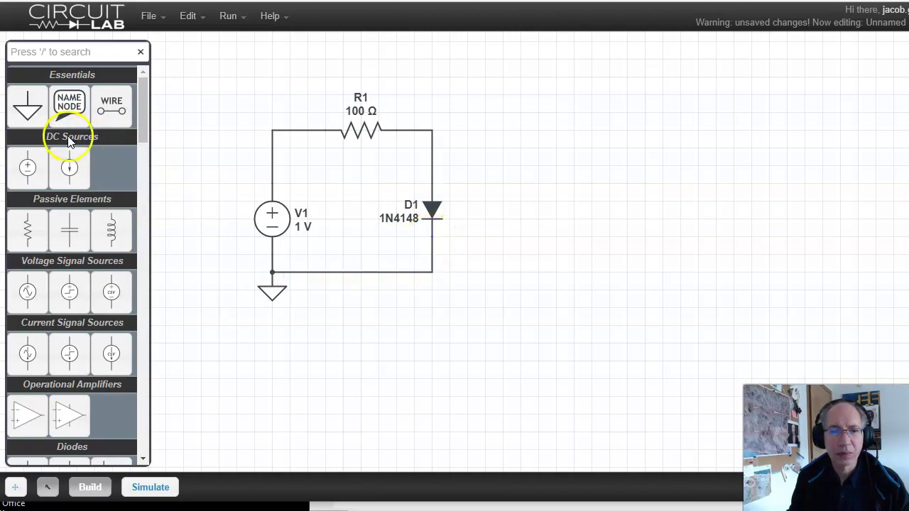
- Place node labels at the top-left and top-right wire corners
left_click(69, 107)
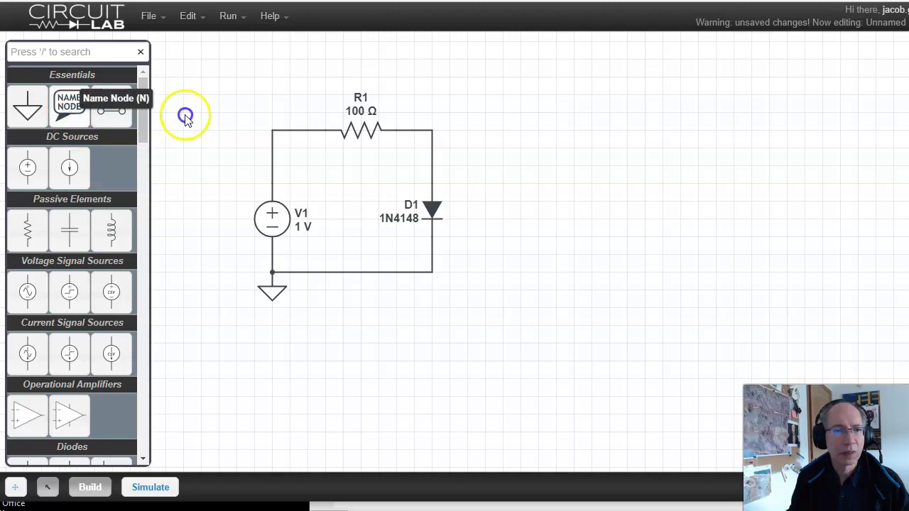
left_click(254, 127)
key("n")
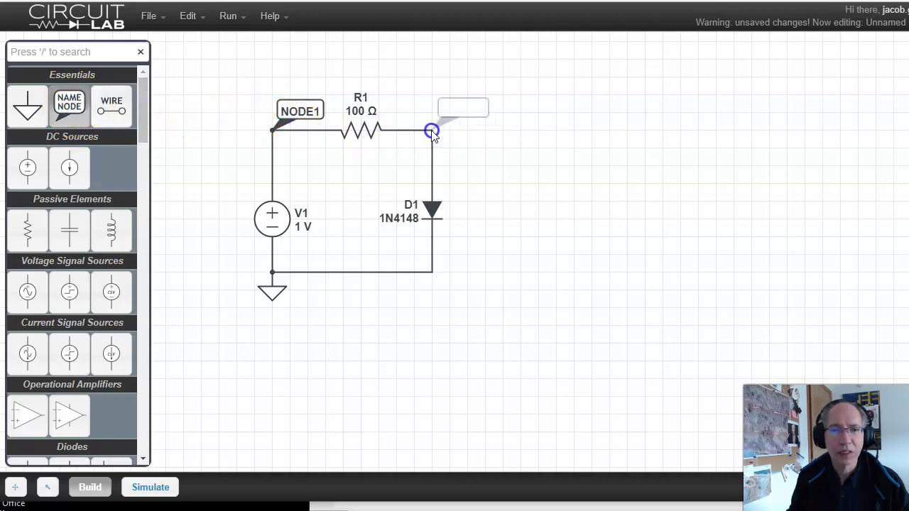
left_click(432, 130)
- Rename the two node labels to V1 and V2
double_click(311, 112)
type("V1")
key("Return")
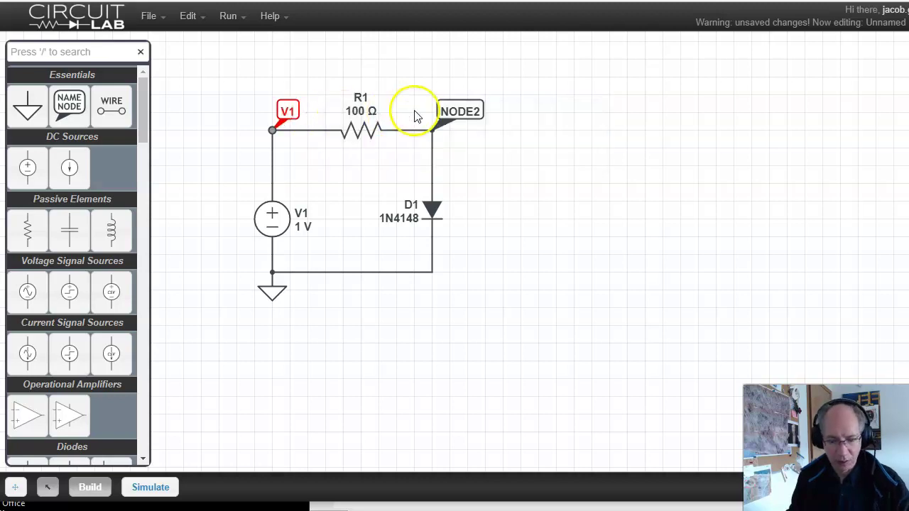
double_click(445, 111)
type("V2")
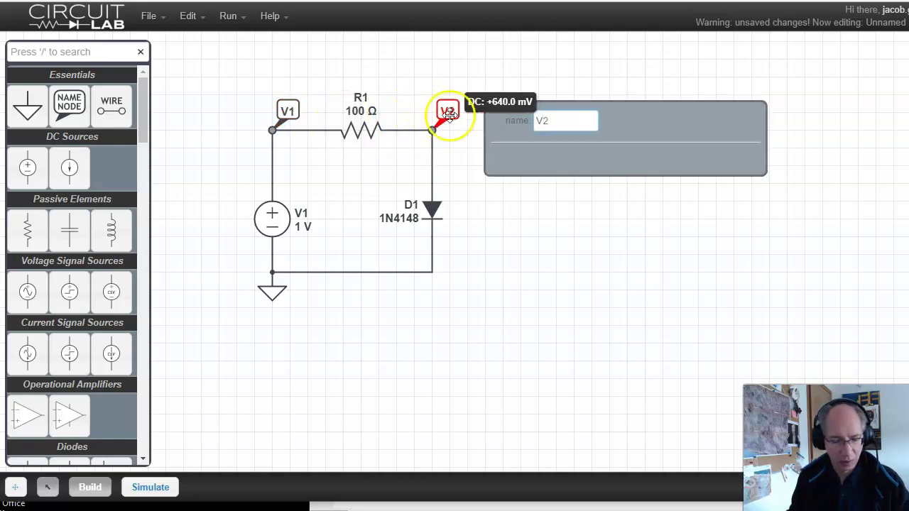
key("Return")
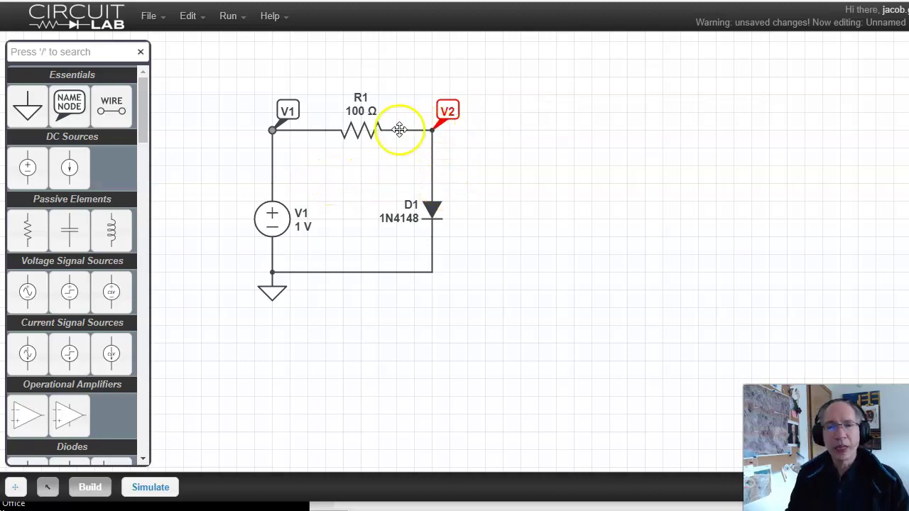
mouse_move(299, 222)
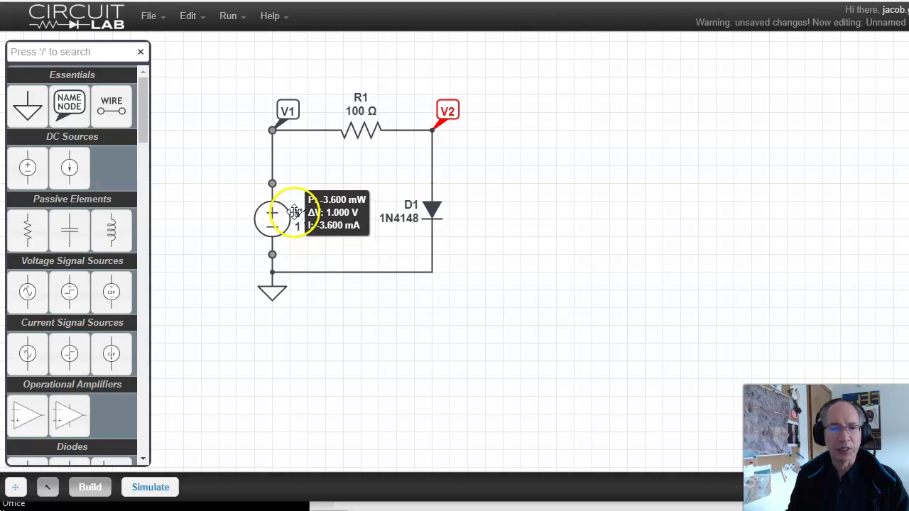
- Sweep V1.V from -2 to 2 in 0.01 steps, plotting V(V2), and run the DC sweep
left_click(149, 489)
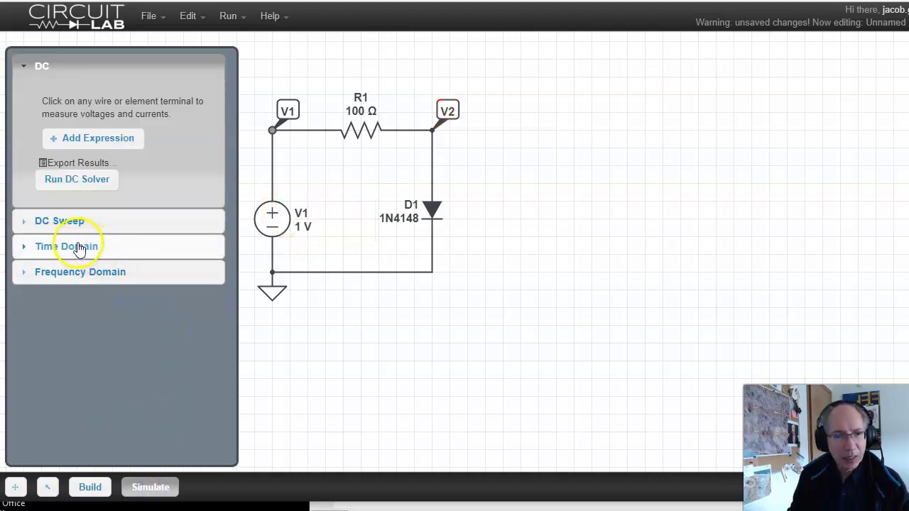
left_click(76, 223)
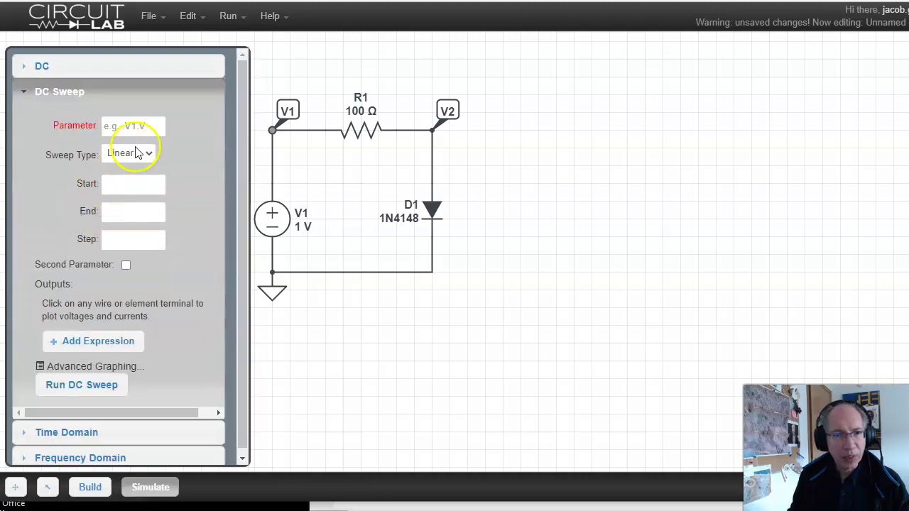
left_click(142, 127)
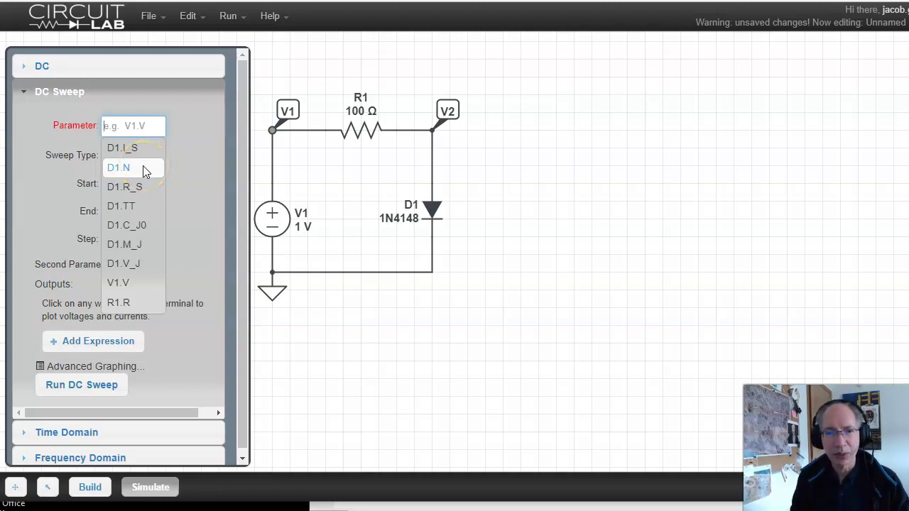
left_click(137, 286)
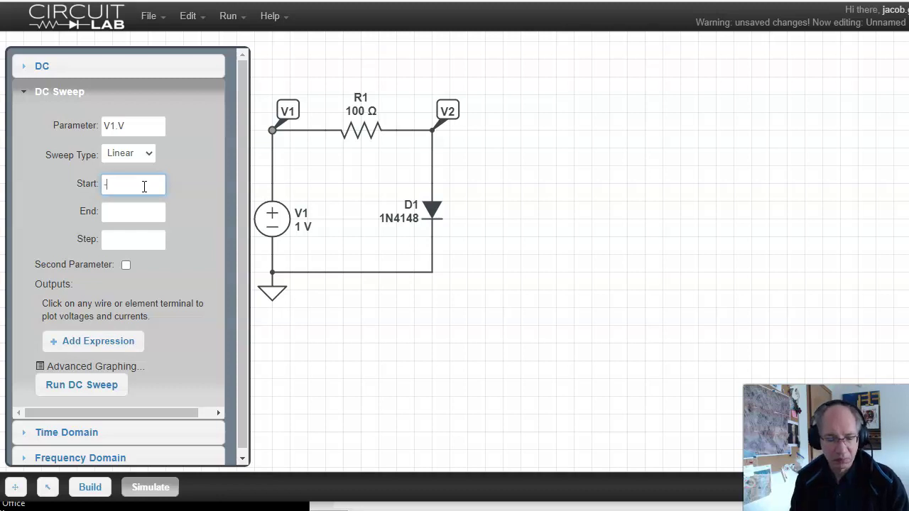
left_click(130, 213)
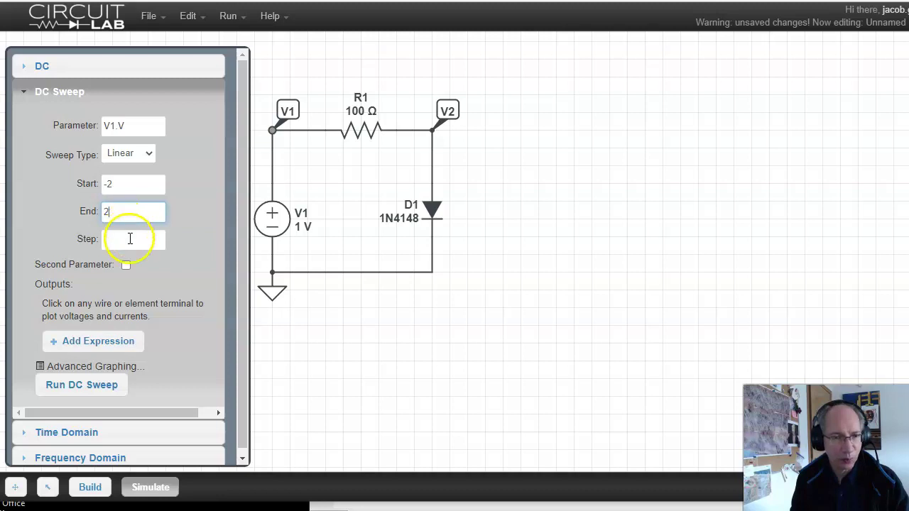
left_click(131, 239)
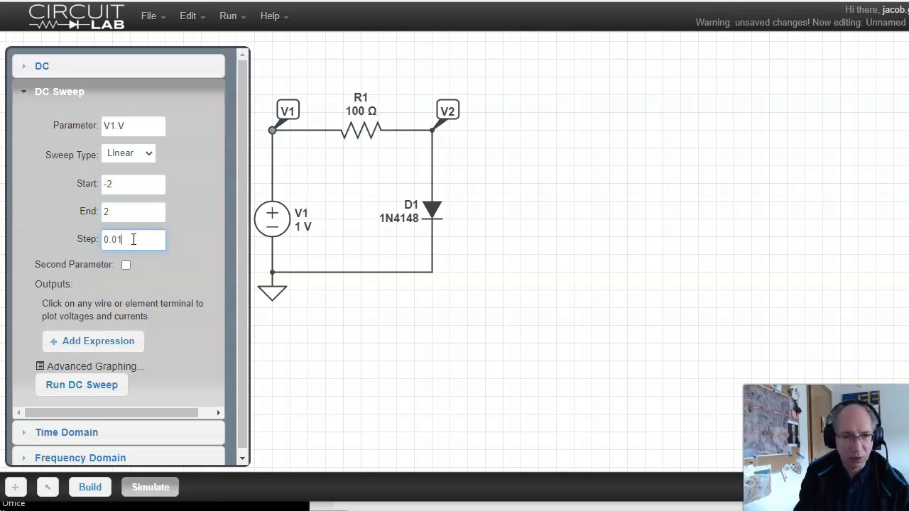
left_click(85, 342)
left_click(444, 119)
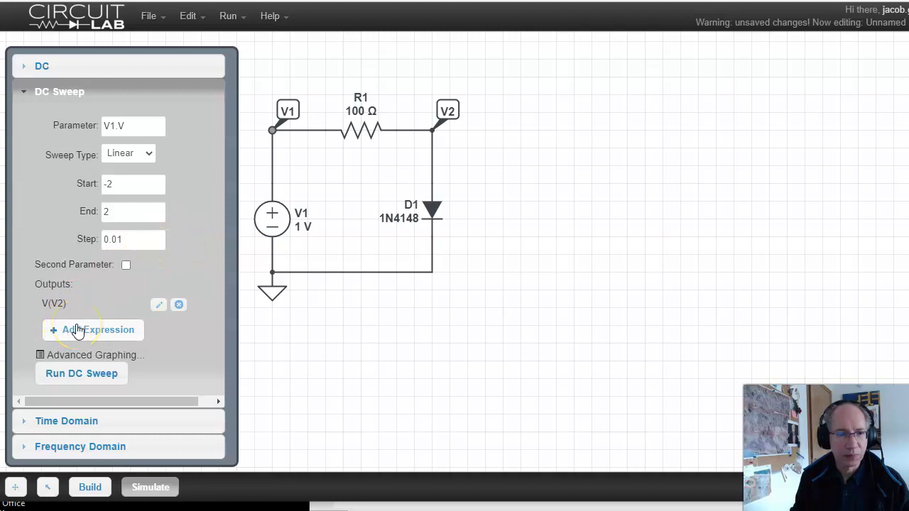
left_click(89, 375)
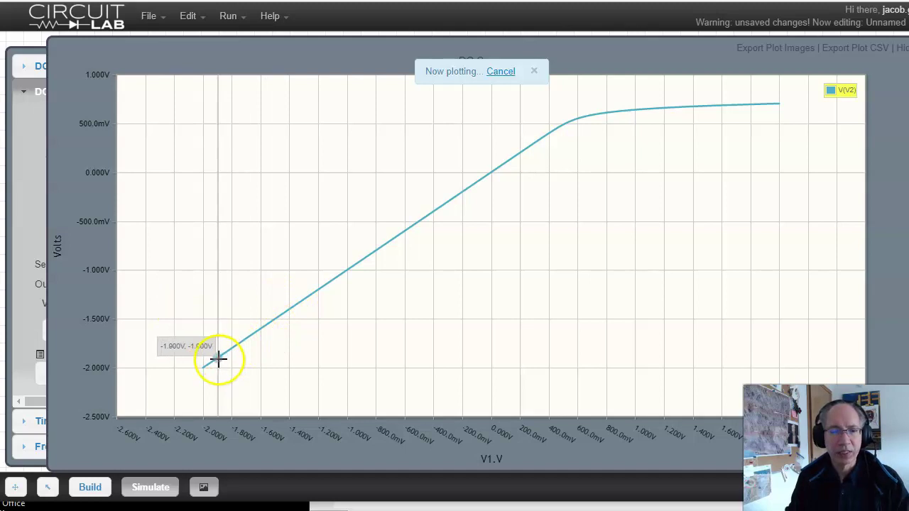
- Add V(V1) alongside V(V2) as a DC sweep output, rerun the sweep, and close its plot
left_click(900, 50)
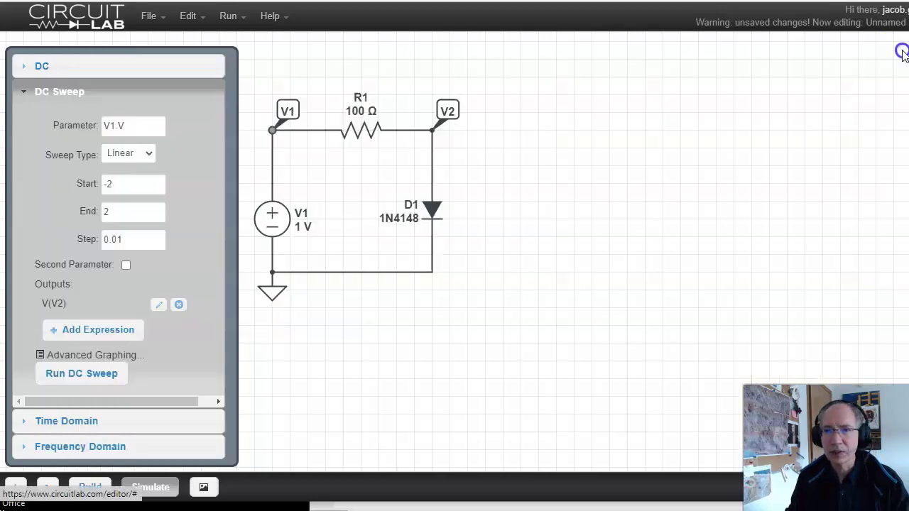
left_click(117, 332)
left_click(288, 112)
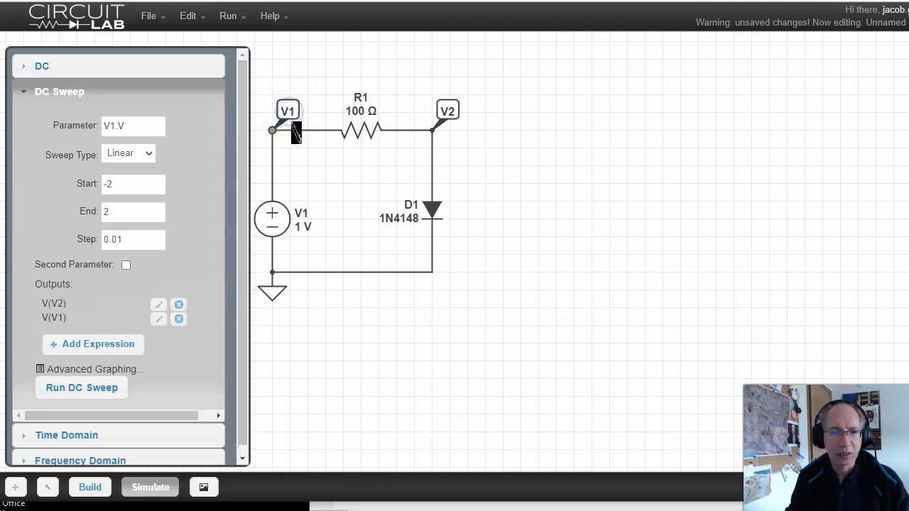
left_click(88, 389)
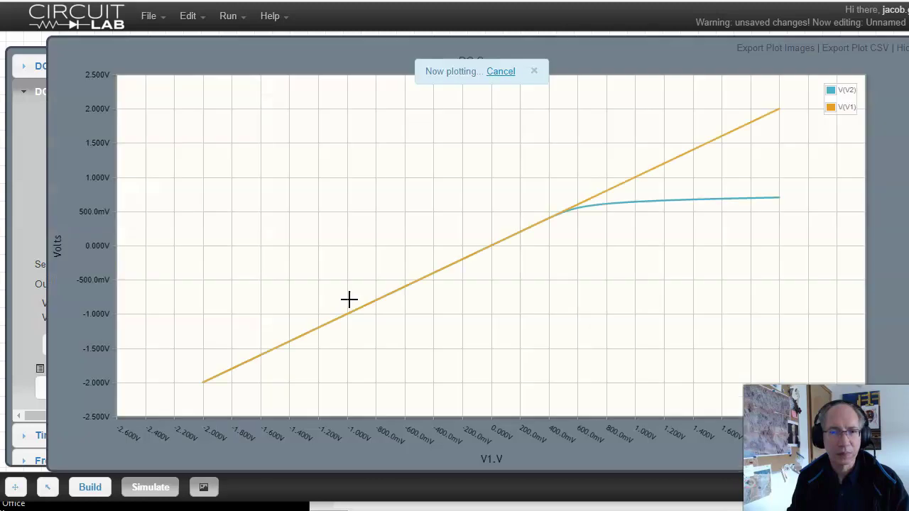
left_click_drag(359, 298, 464, 260)
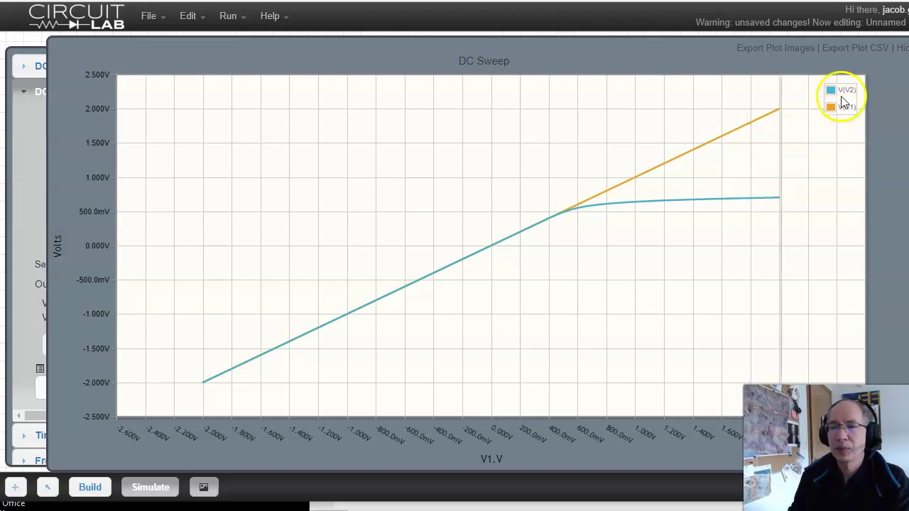
left_click(896, 48)
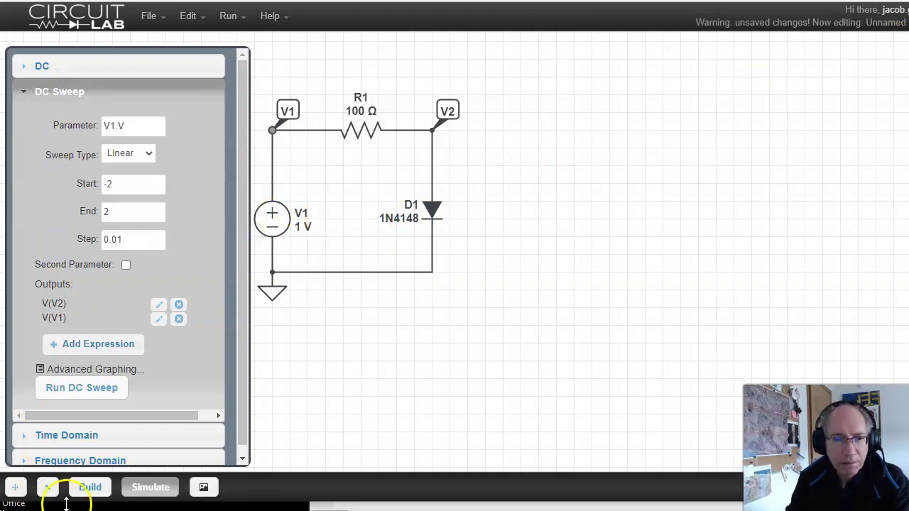
- Back in Build mode, delete voltage source V1 by dragging it off the schematic
left_click(89, 487)
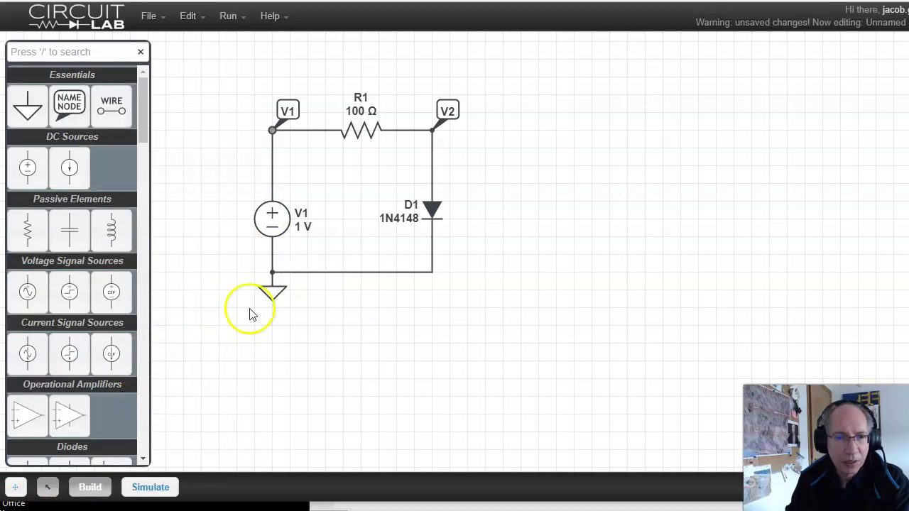
left_click(283, 225)
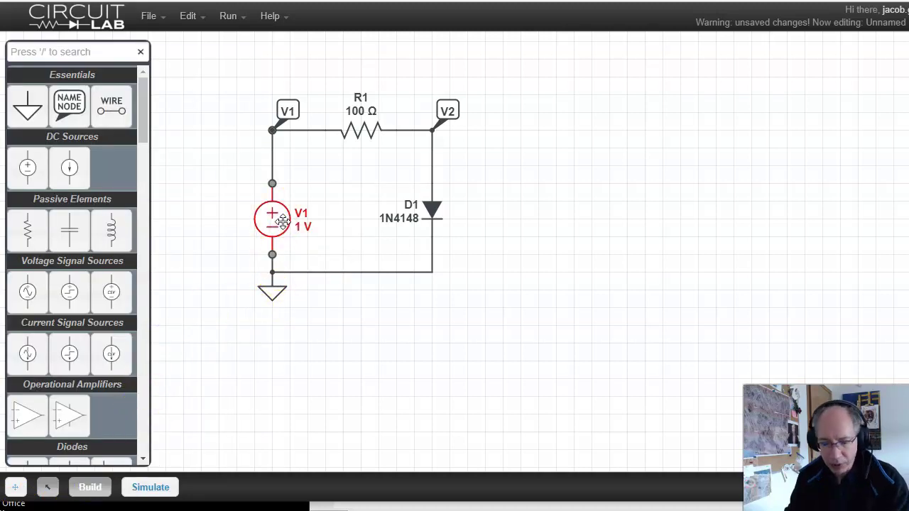
left_click_drag(282, 222, 115, 355)
- Place a DC current source I1 into the gap on the circuit's left wire
scroll(114, 360, "down", 2)
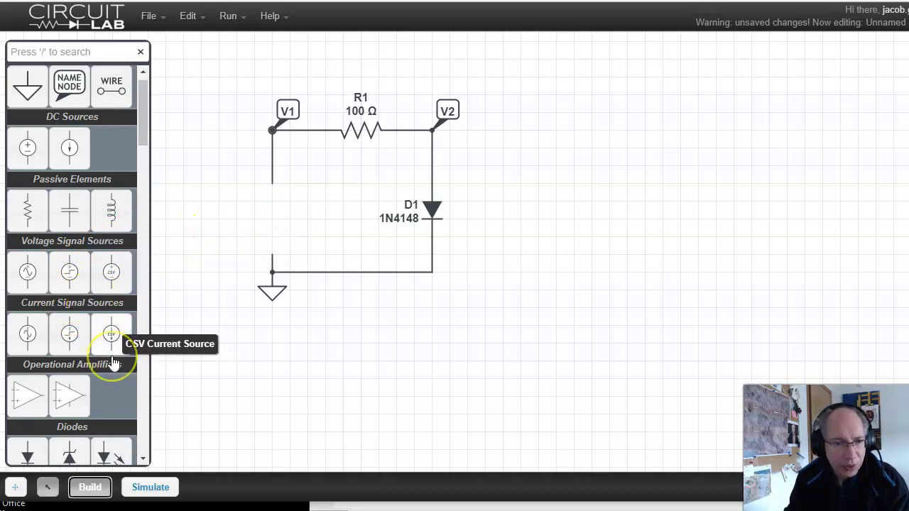
scroll(112, 358, "down", 5)
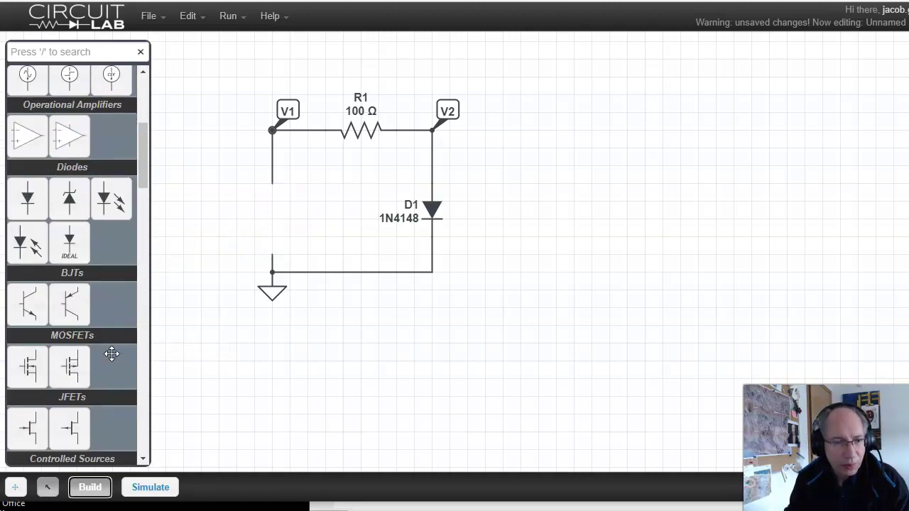
scroll(117, 341, "up", 3)
scroll(117, 340, "up", 4)
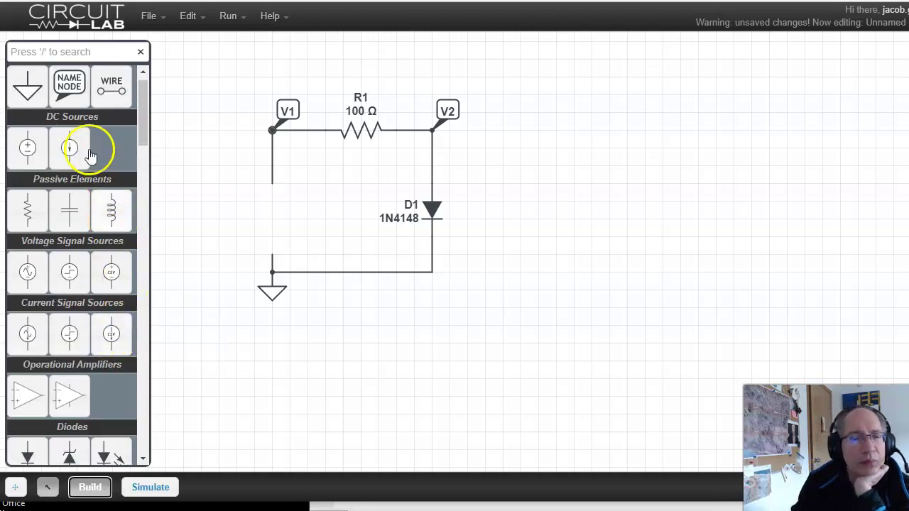
left_click(129, 177)
left_click_drag(129, 178, 272, 218)
left_click(243, 217)
left_click(318, 306)
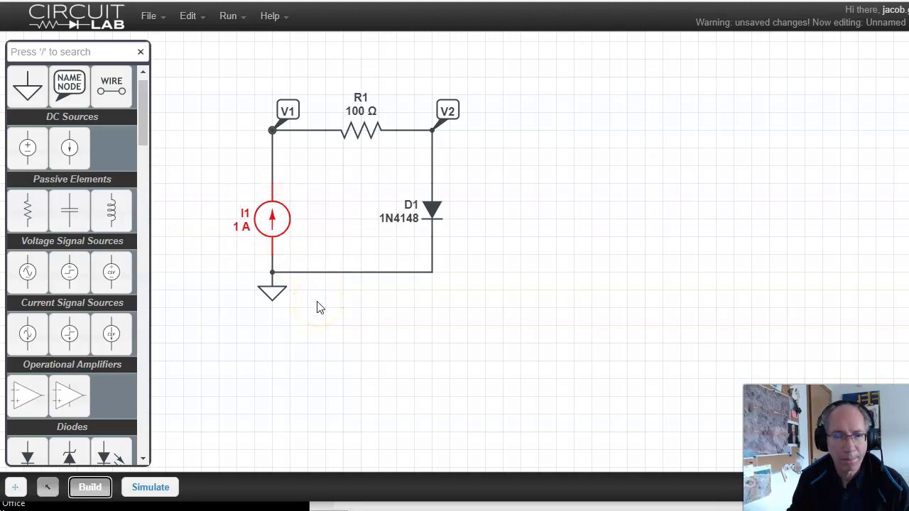
- Change the DC sweep parameter from V1.V to the source current I1.I
left_click(150, 487)
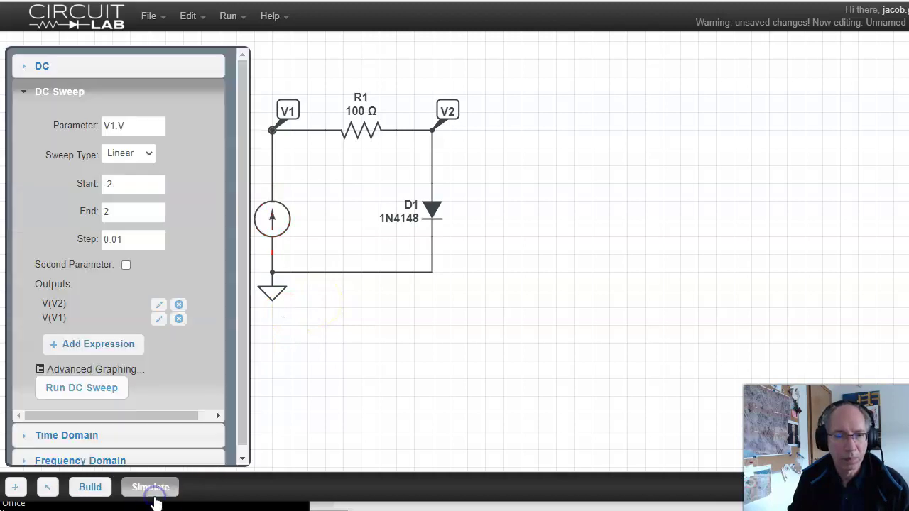
left_click(133, 127)
key("BackSpace")
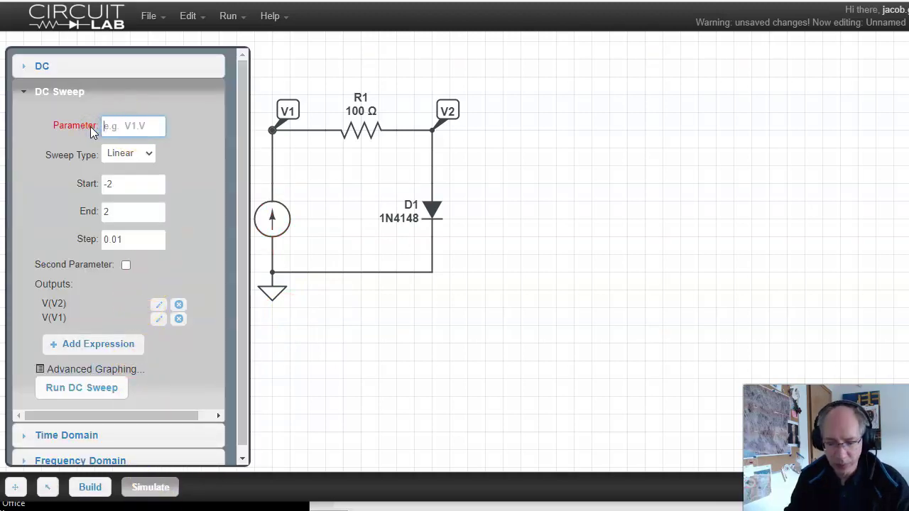
left_click(111, 125)
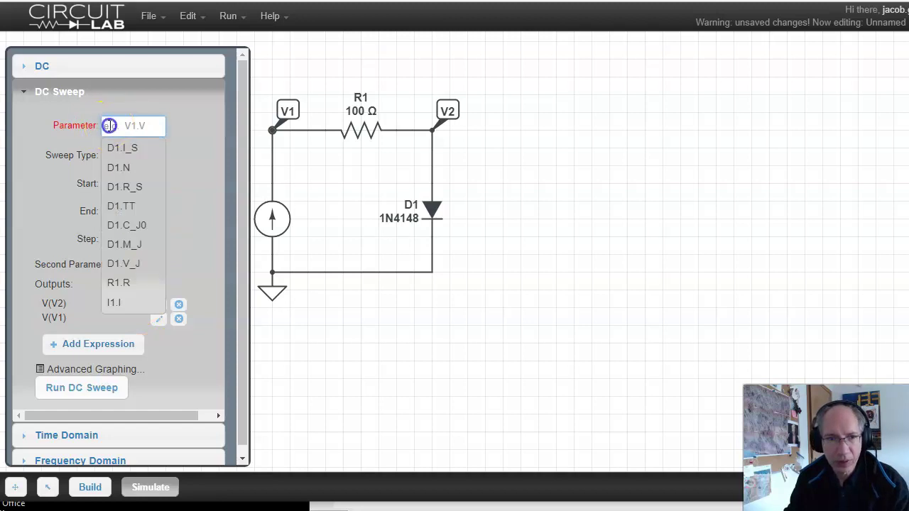
left_click(119, 301)
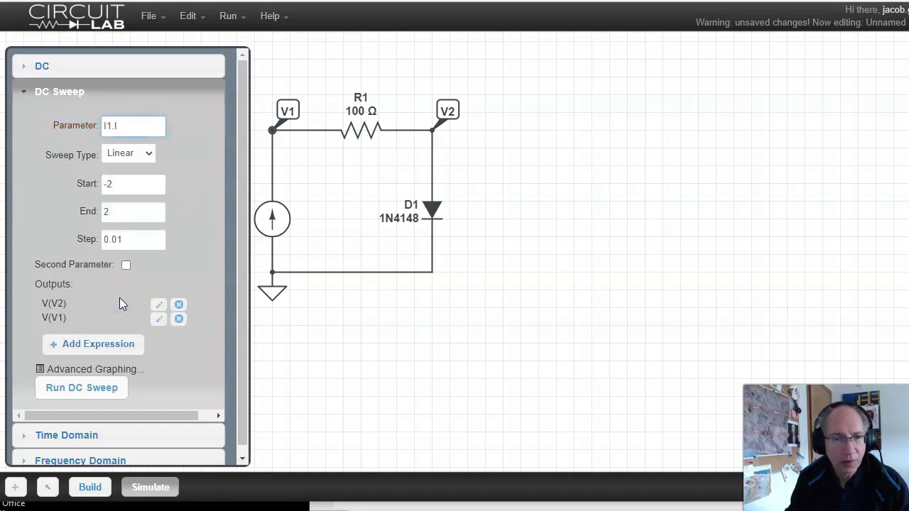
- Set the sweep start to 0, remove the V(V1) output, and run the sweep
left_click(127, 183)
left_click_drag(128, 184, 96, 184)
type("0")
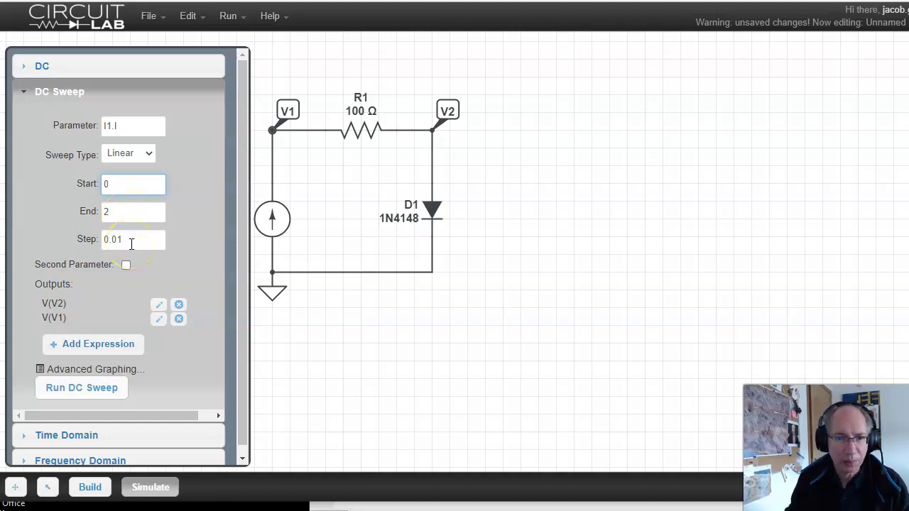
left_click(178, 318)
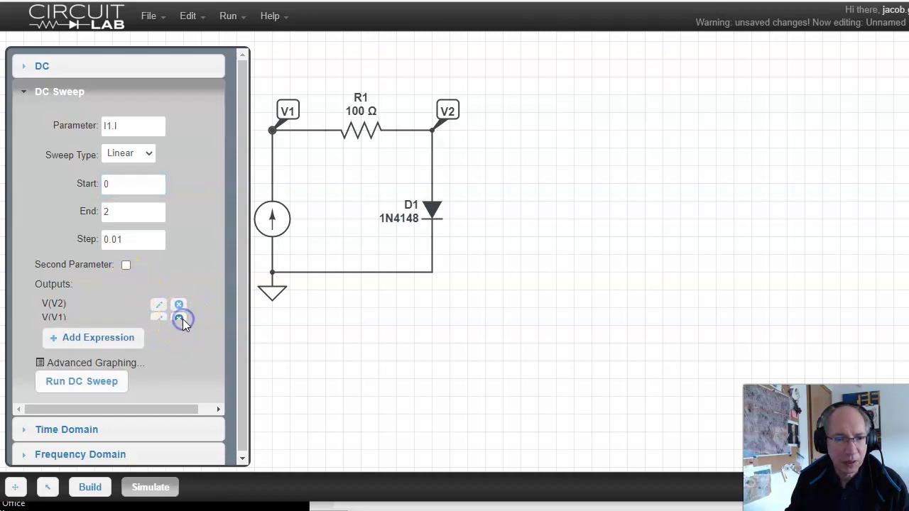
left_click(95, 374)
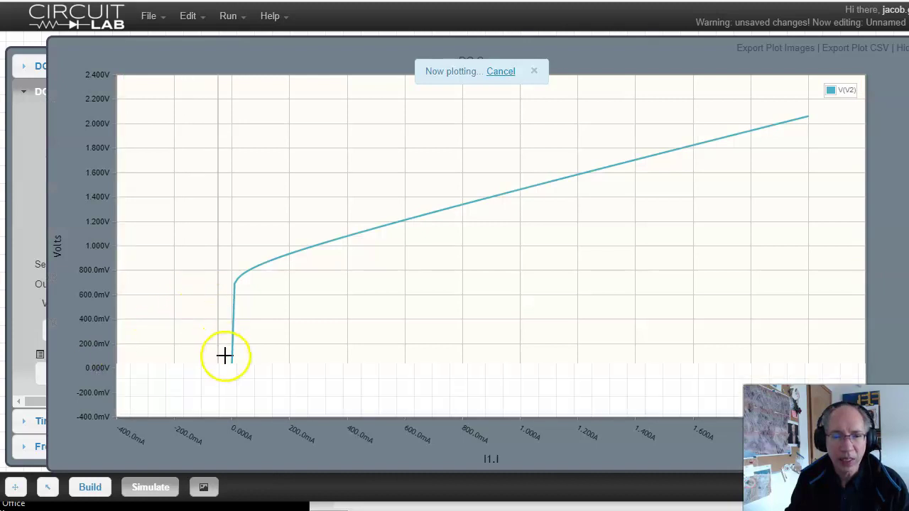
- Read V(V2) along the curve's steep rise, reaching about 2.05 V at 2 A, then close the plot
mouse_move(234, 365)
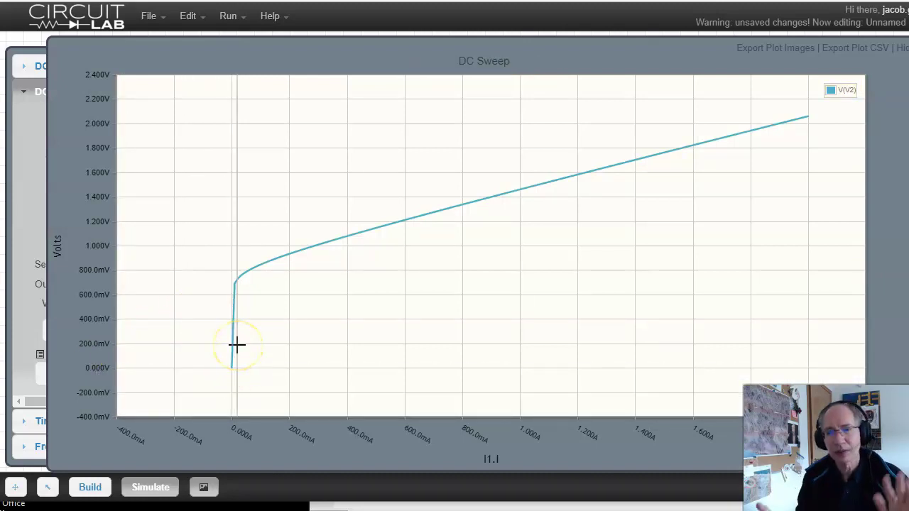
left_click_drag(235, 351, 234, 370)
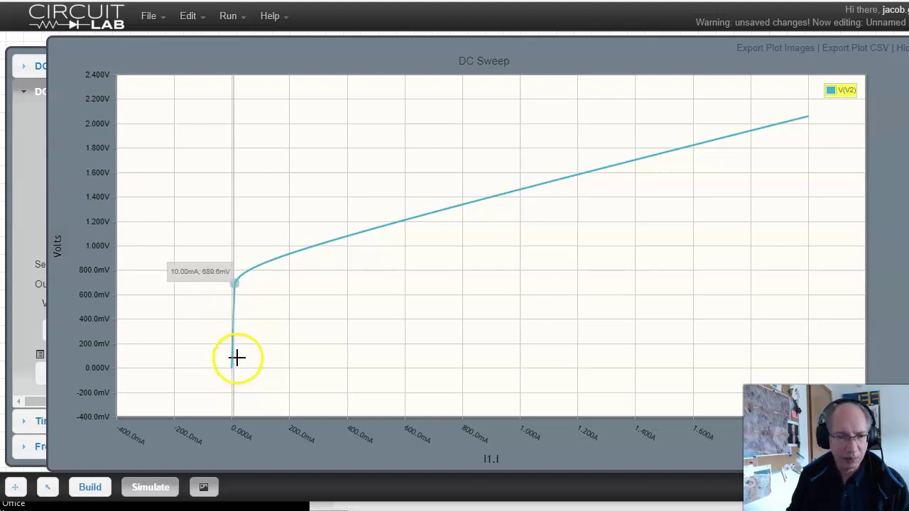
mouse_move(238, 280)
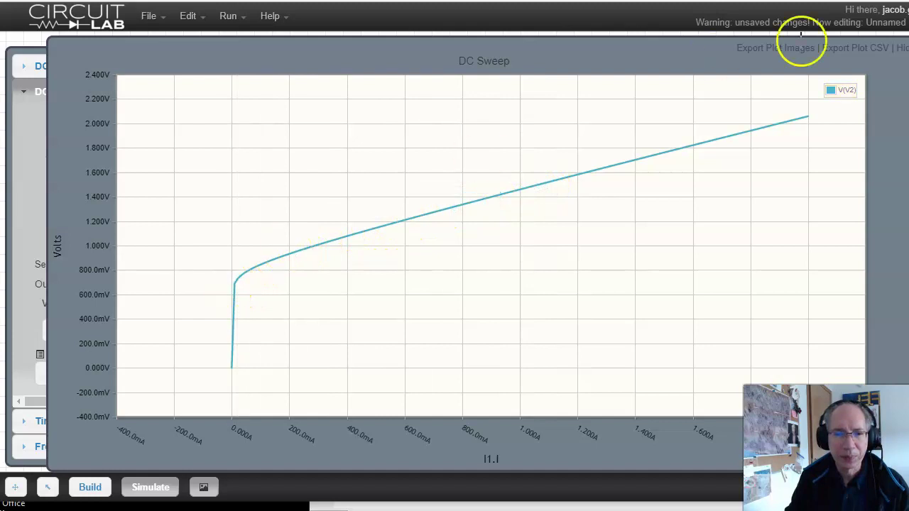
left_click(900, 48)
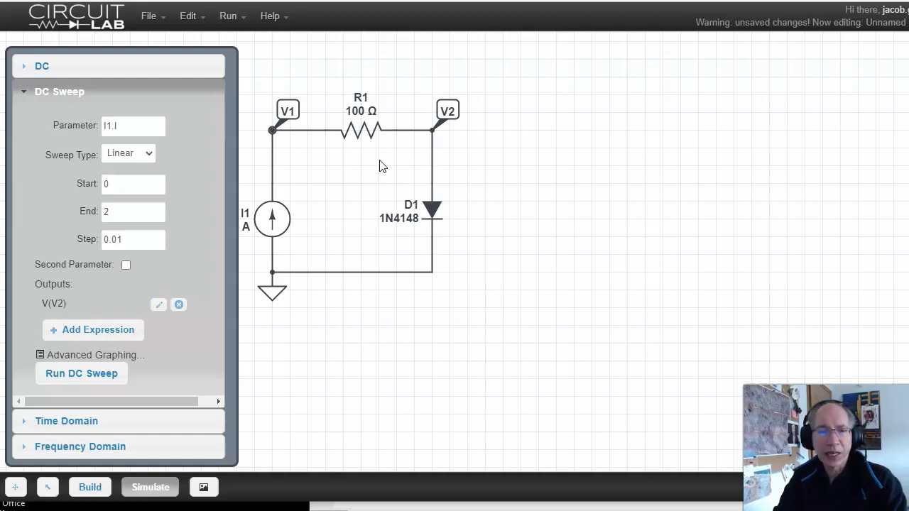
- Start a new blank circuit from the File menu
left_click(151, 16)
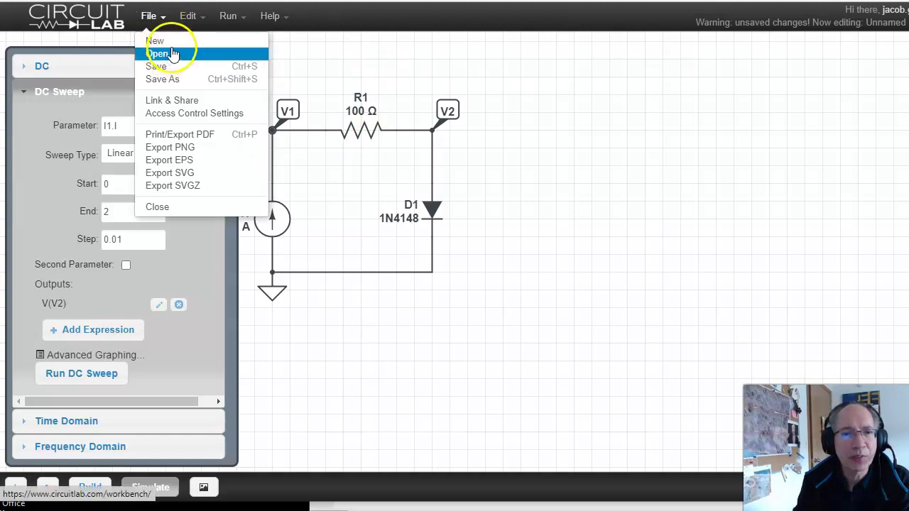
left_click(175, 41)
left_click(179, 16)
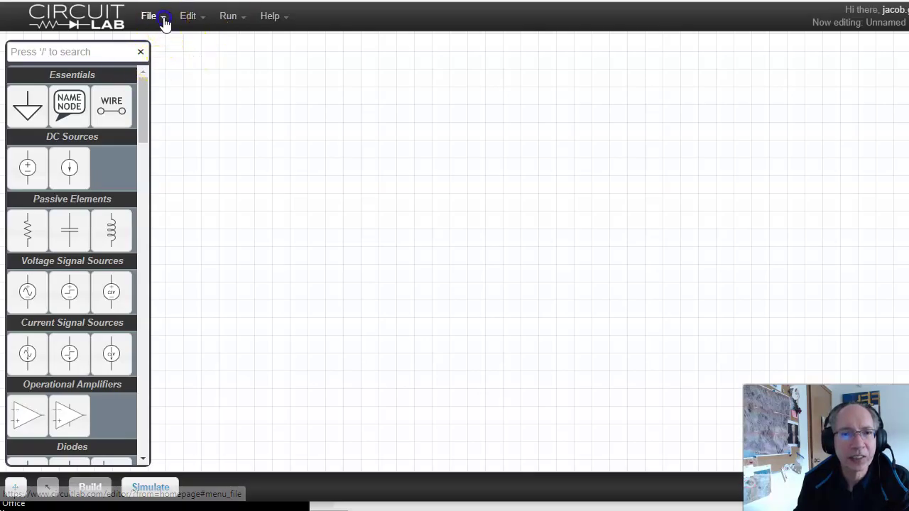
- Browse the saved circuits sorted by name and find the 320 HW5 circuit
left_click(164, 23)
left_click(171, 55)
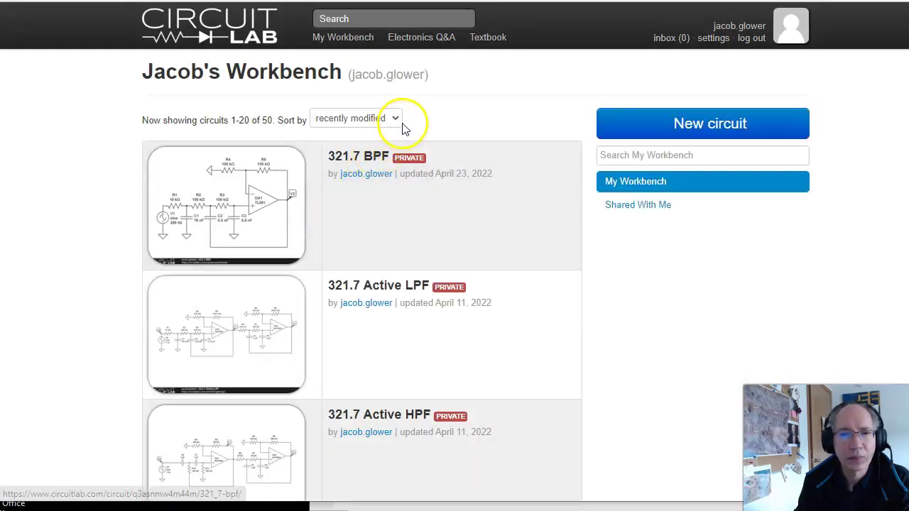
left_click(395, 121)
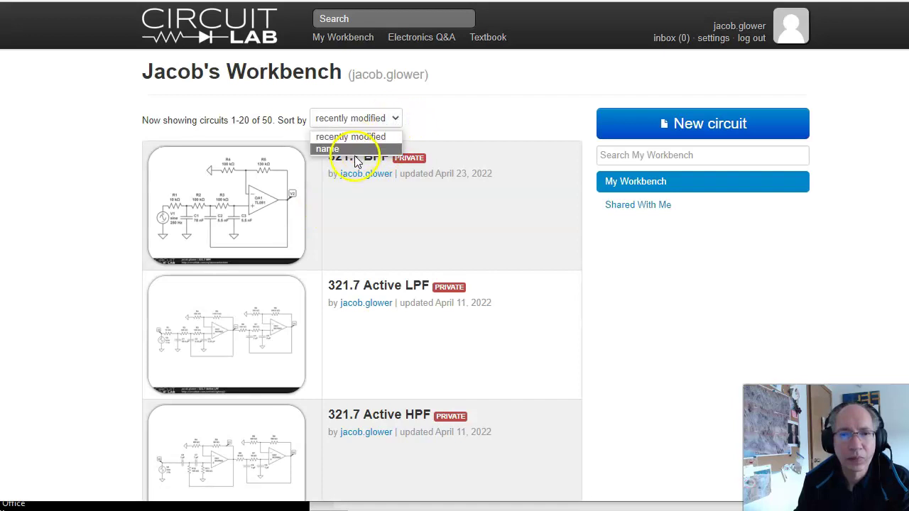
left_click(351, 149)
left_click(392, 261)
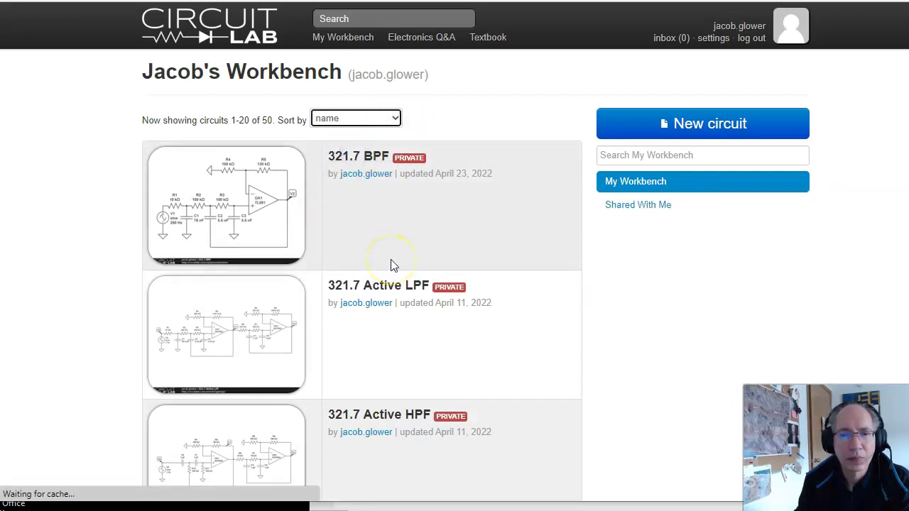
left_click(382, 265)
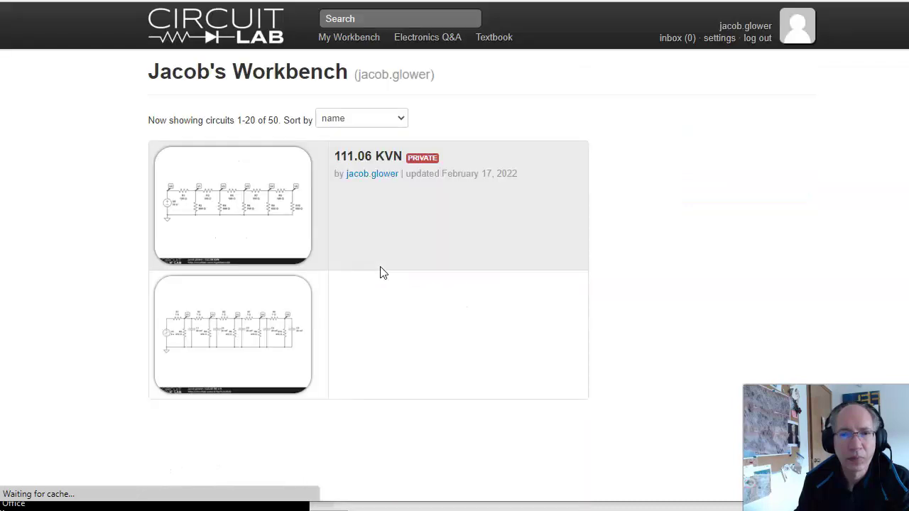
scroll(381, 272, "down", 10)
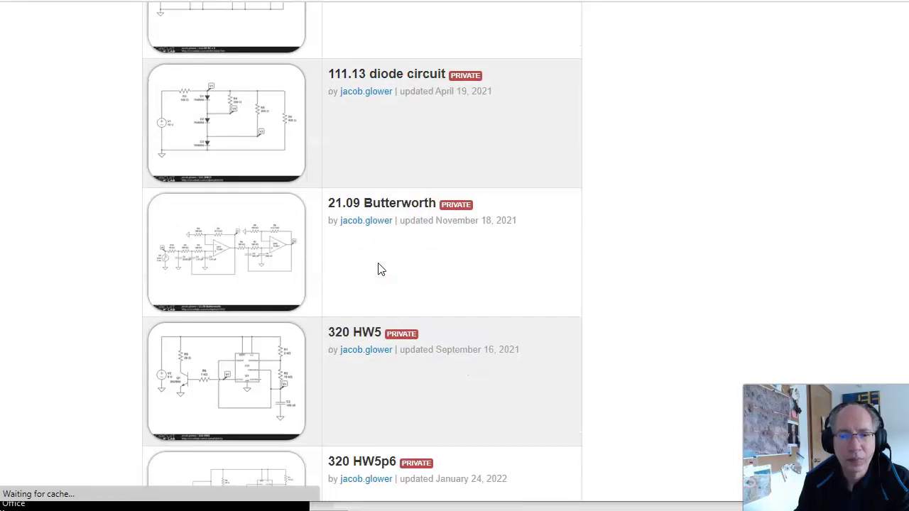
scroll(379, 268, "down", 5)
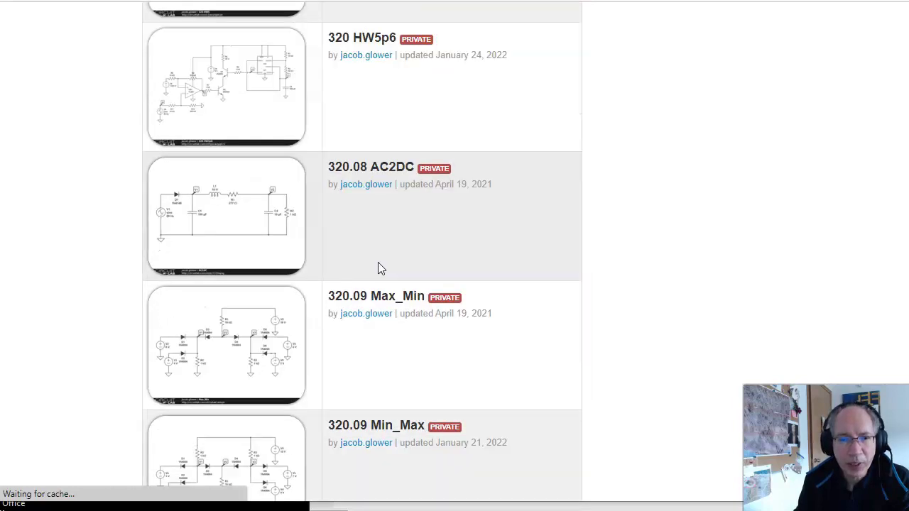
scroll(378, 267, "up", 3)
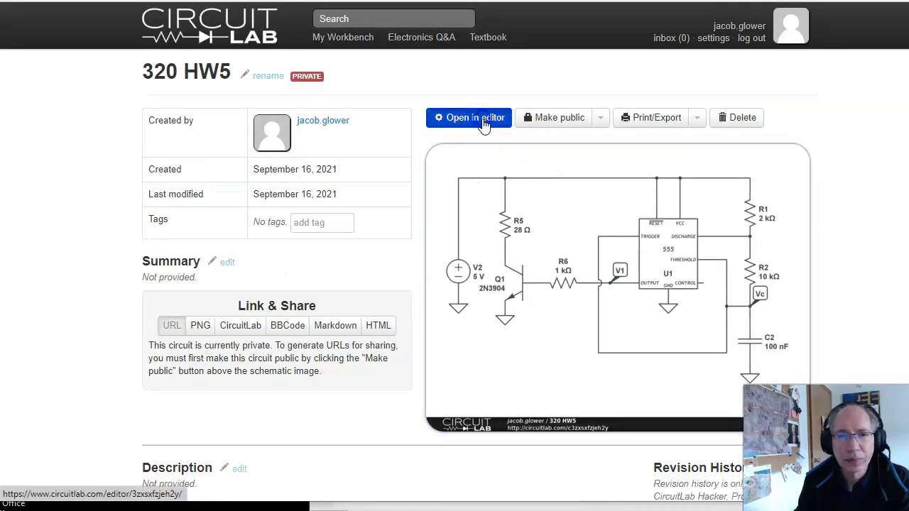
- Open the 320 HW5 555 timer schematic in the editor from its page
left_click(516, 162)
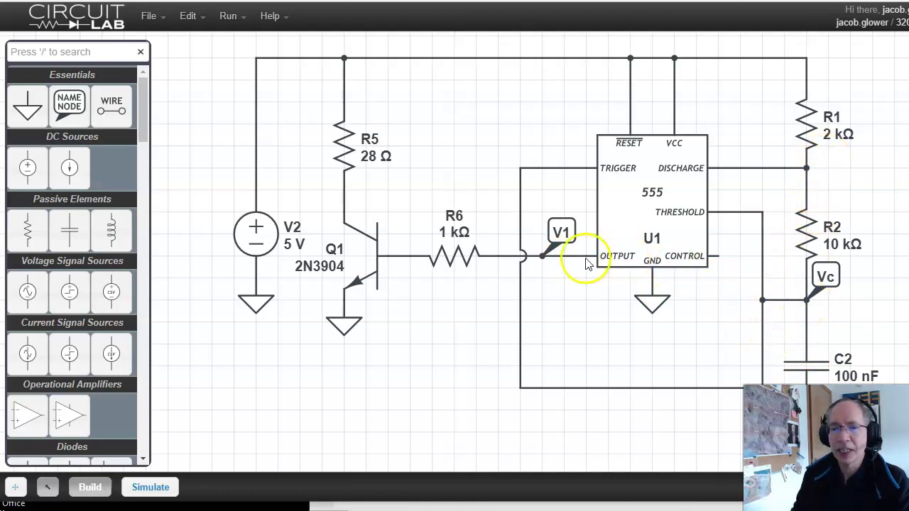
- Run a time-domain simulation from 0m to 5m and view V(V1) and V(Vc)
left_click(156, 489)
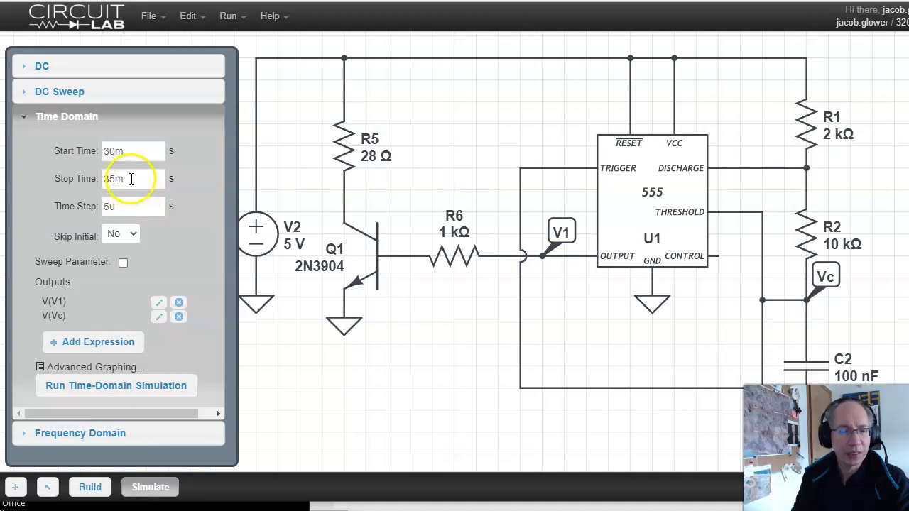
left_click(98, 149)
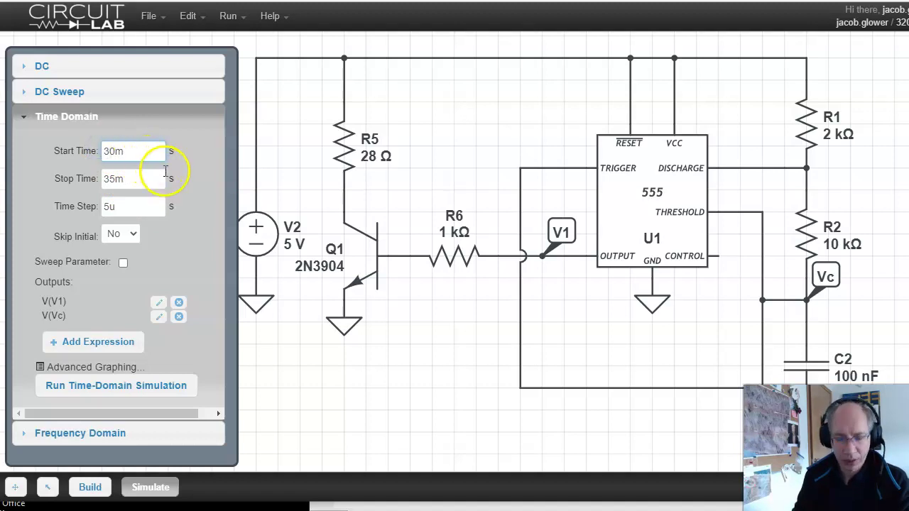
left_click(115, 150)
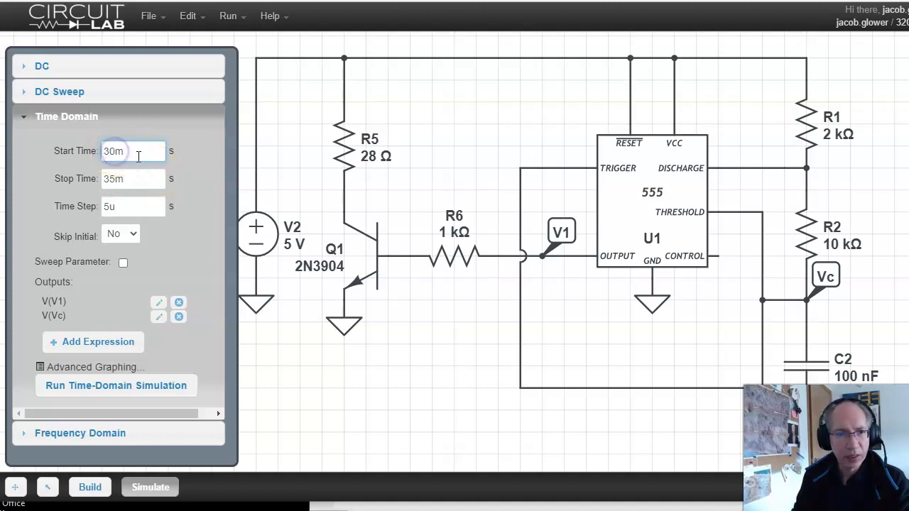
type("0")
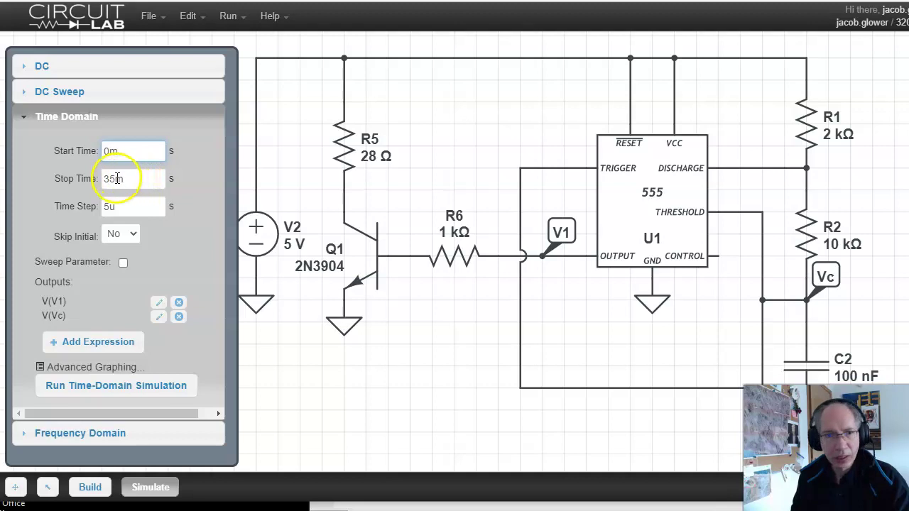
left_click(111, 178)
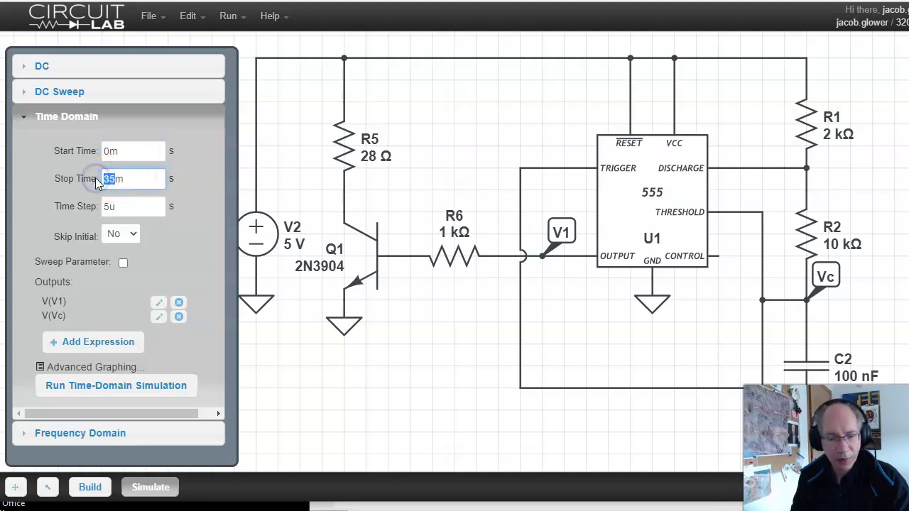
key("BackSpace")
key("BackSpace")
type("5")
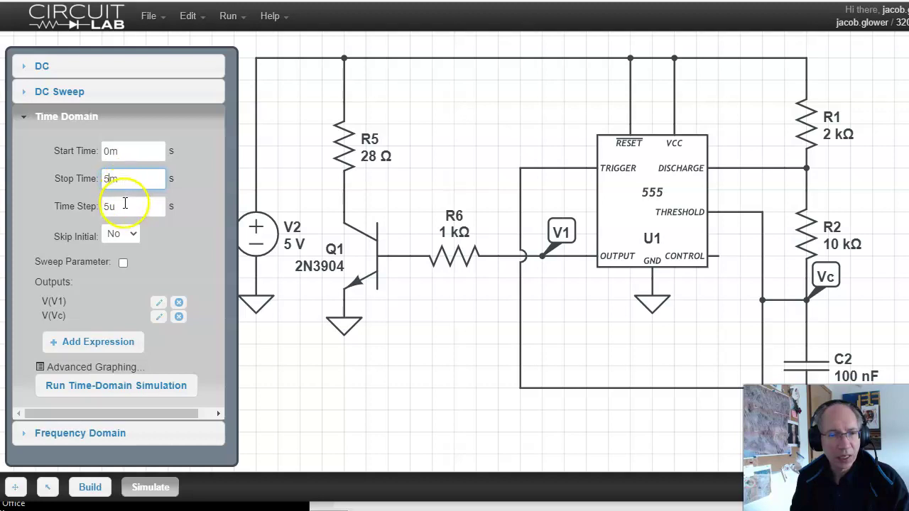
left_click(121, 384)
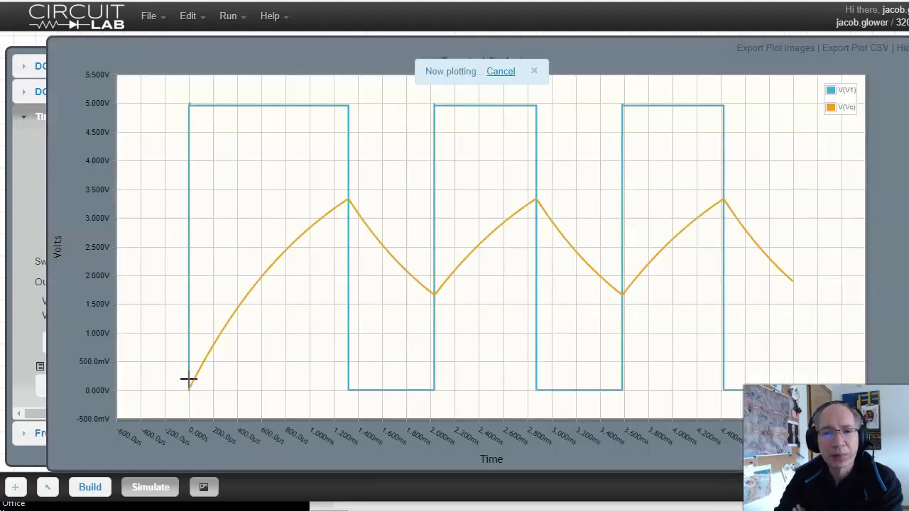
mouse_move(203, 351)
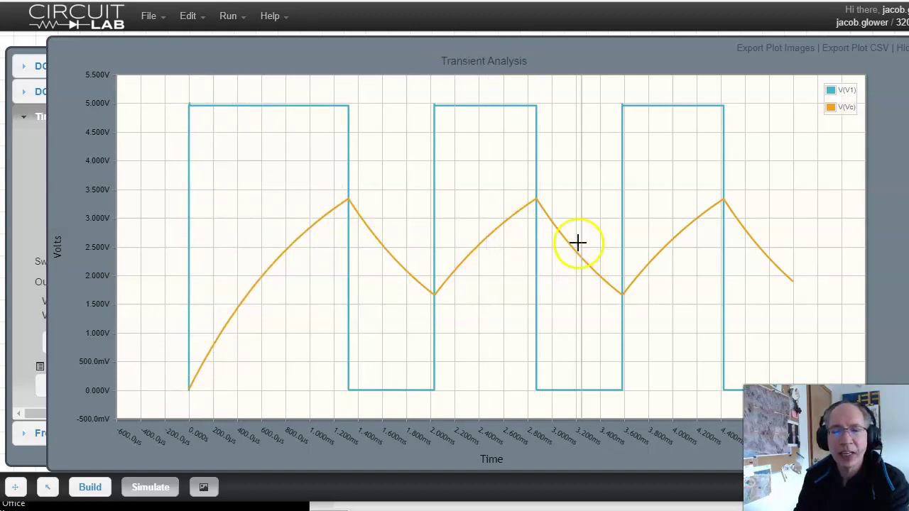
- Rerun the transient analysis with Start Time 10m and Stop Time 15m
left_click(899, 48)
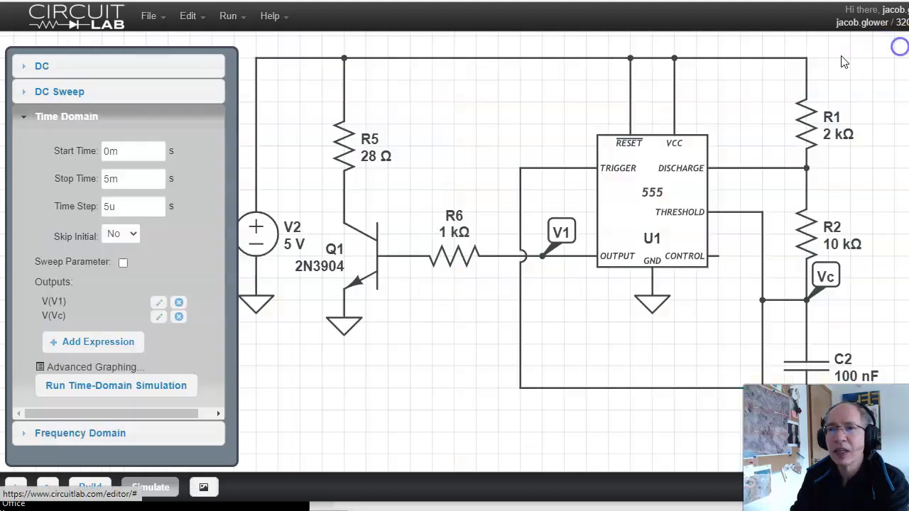
left_click(108, 151)
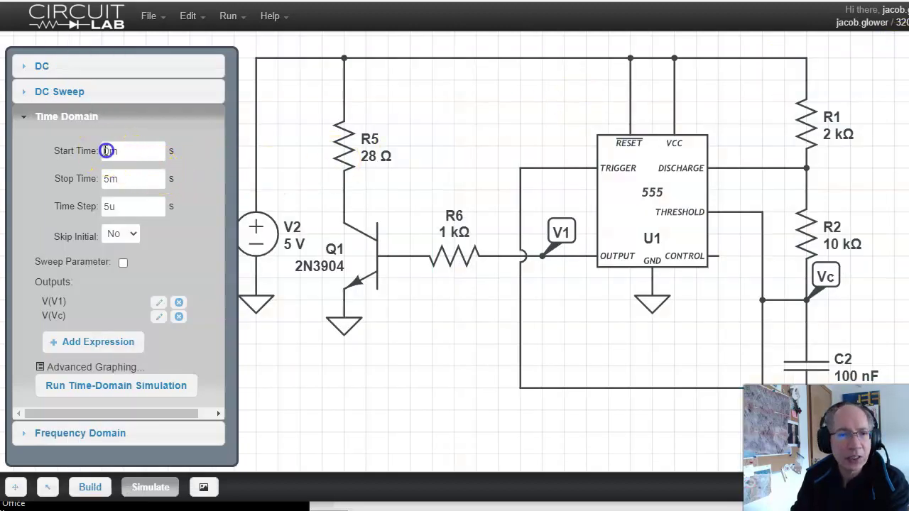
type("1")
left_click(106, 178)
type("1")
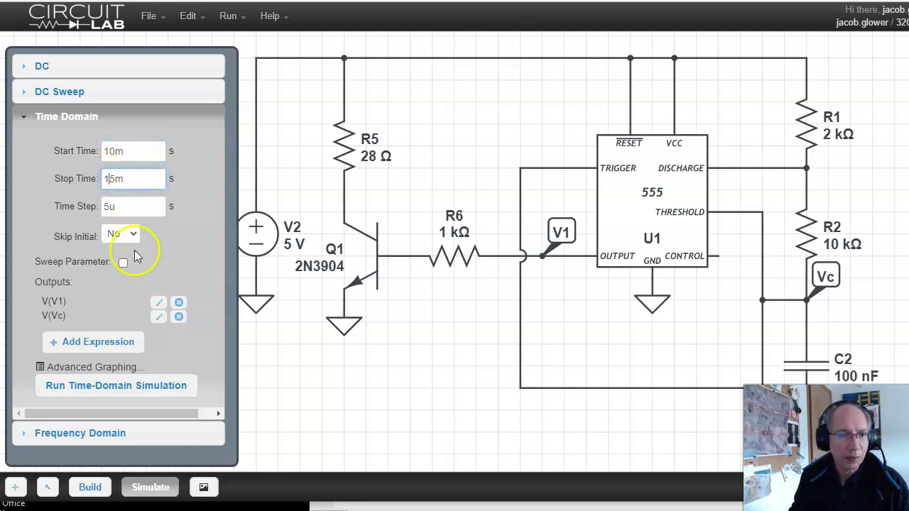
left_click(106, 387)
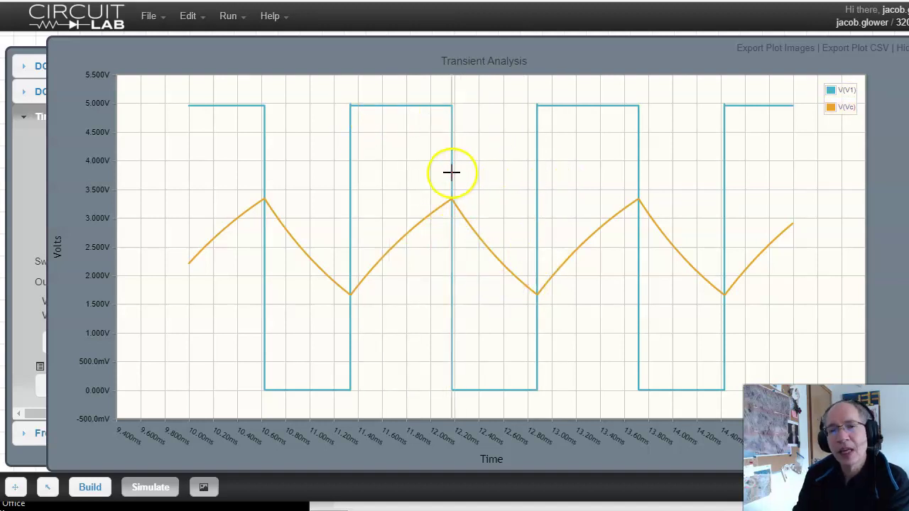
- Read V(Vc)'s trough near 11.34 ms and peak near 10.61 ms, then close the plot
mouse_move(451, 197)
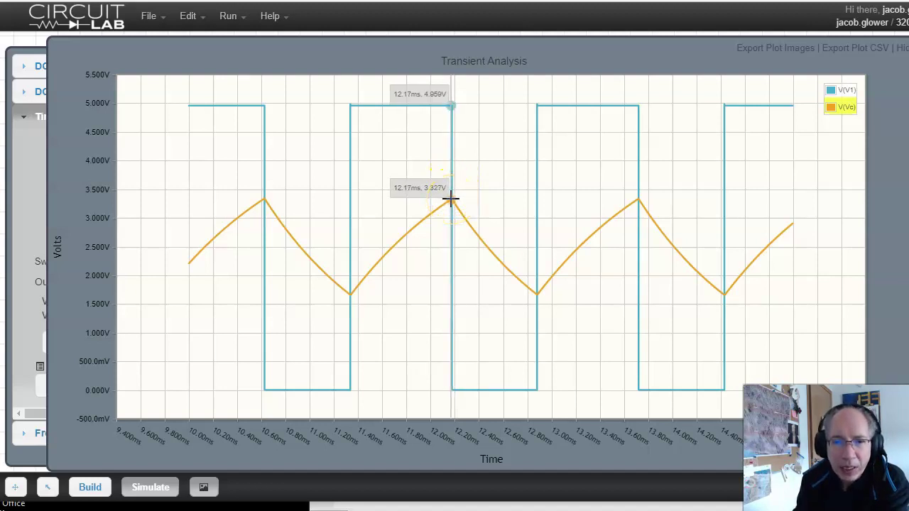
left_click_drag(450, 198, 350, 293)
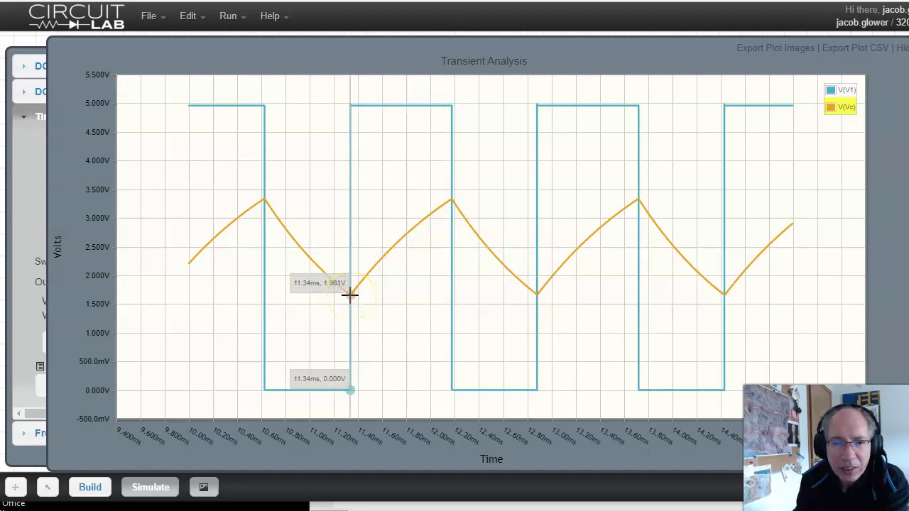
left_click(350, 293)
left_click_drag(348, 294, 263, 201)
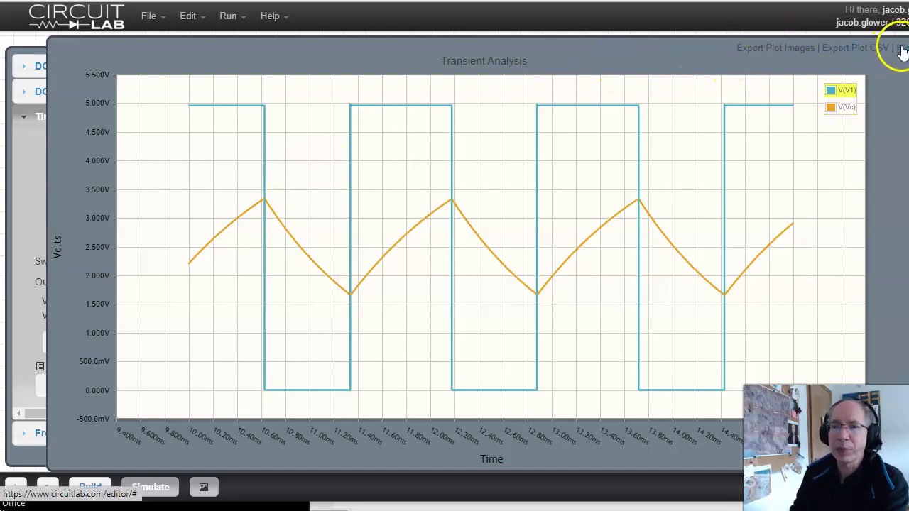
left_click(899, 48)
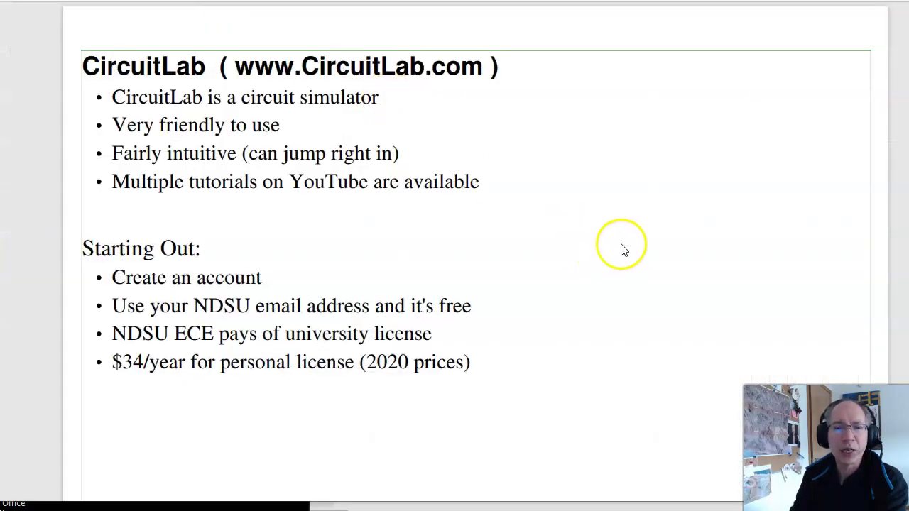
- Scroll the lecture notes past the CircuitLab slides to the Introduction to Matlab slide
scroll(622, 249, "down", 2)
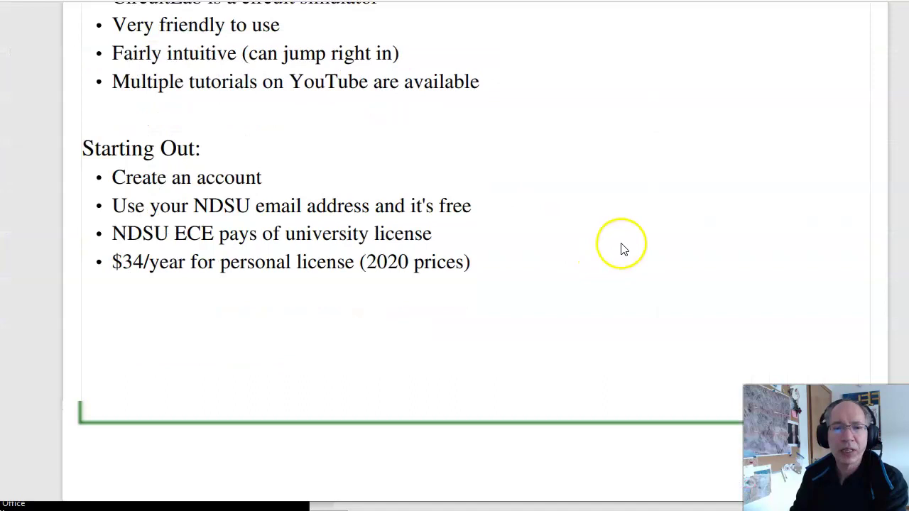
scroll(622, 249, "down", 18)
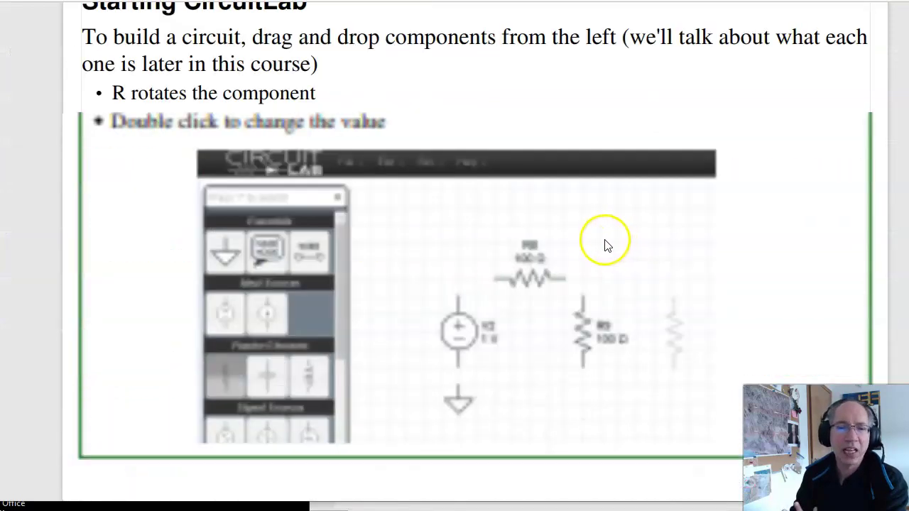
scroll(604, 244, "down", 16)
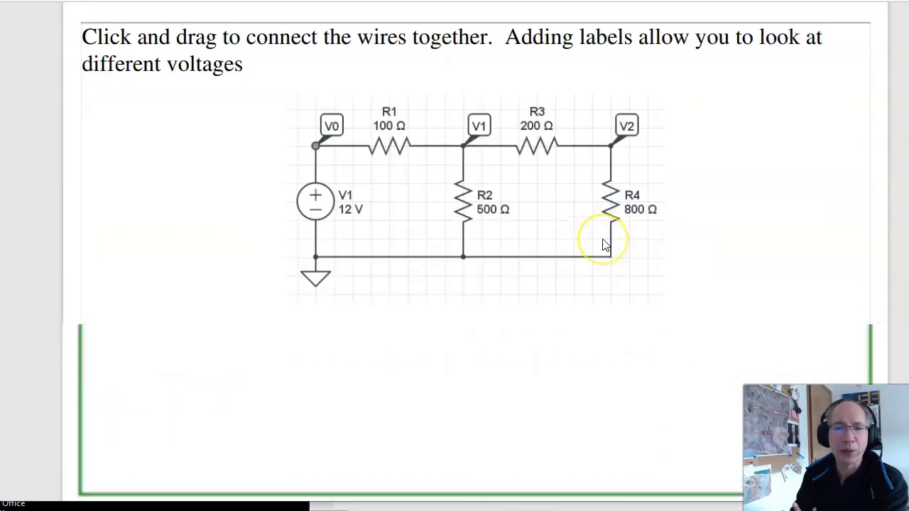
scroll(602, 245, "down", 14)
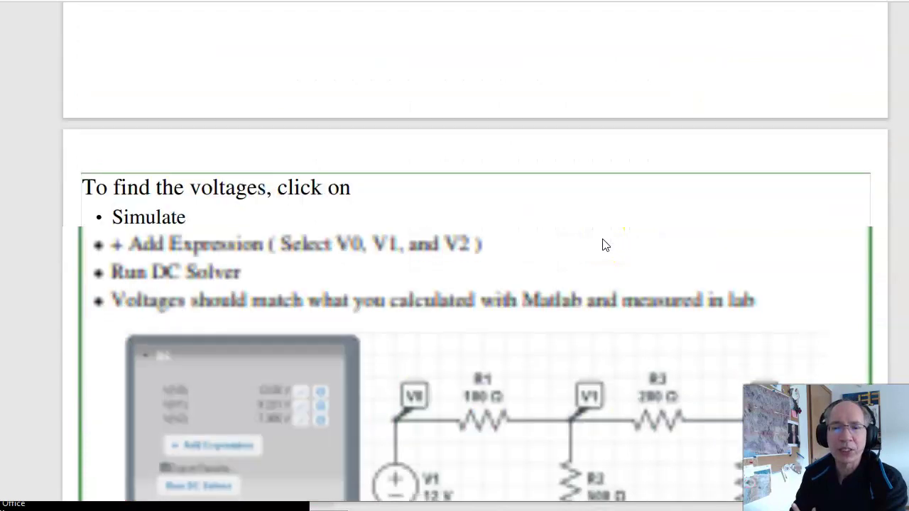
scroll(602, 245, "down", 16)
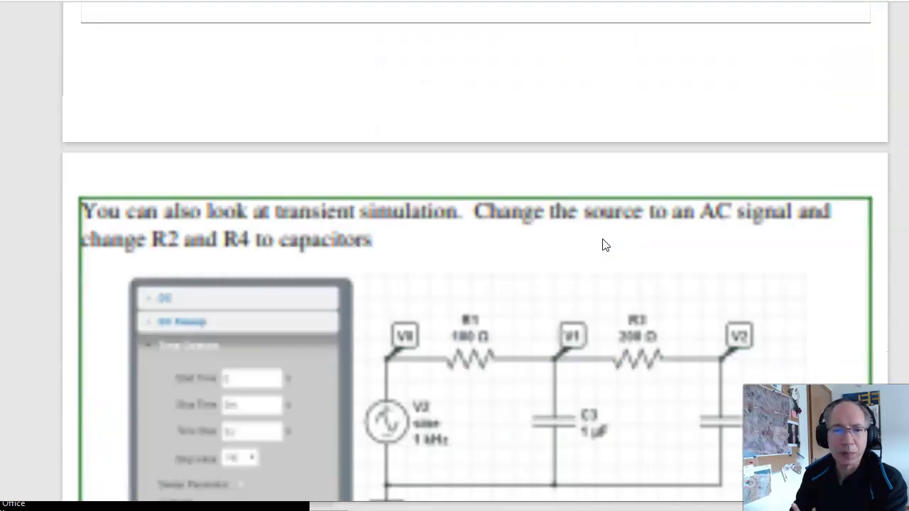
scroll(602, 245, "down", 16)
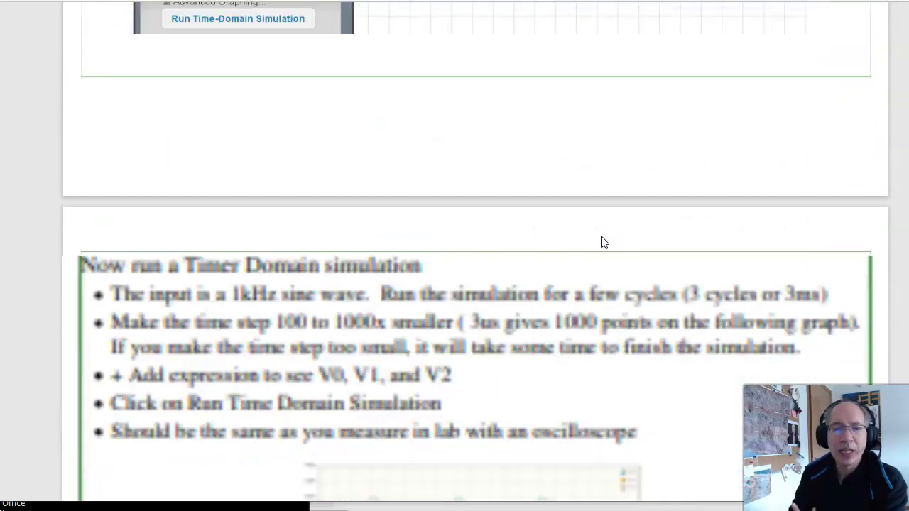
scroll(602, 242, "down", 5)
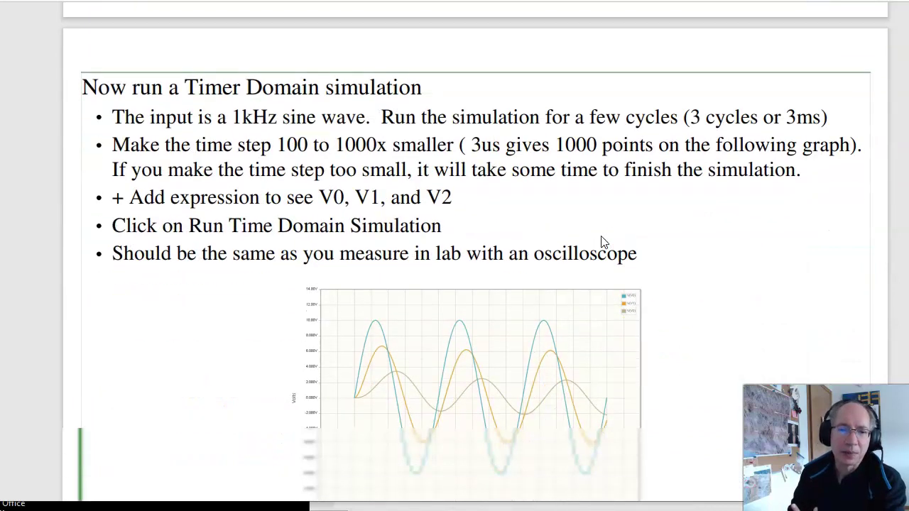
scroll(602, 242, "down", 9)
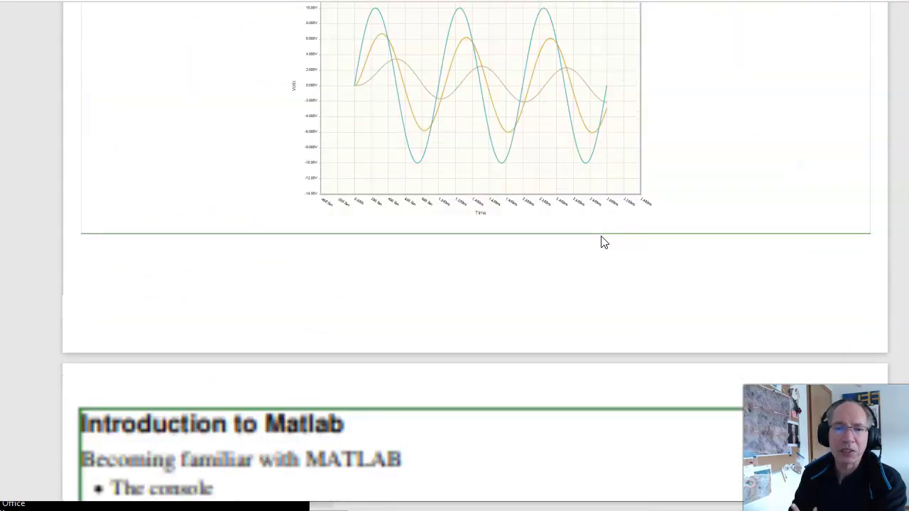
scroll(601, 242, "down", 11)
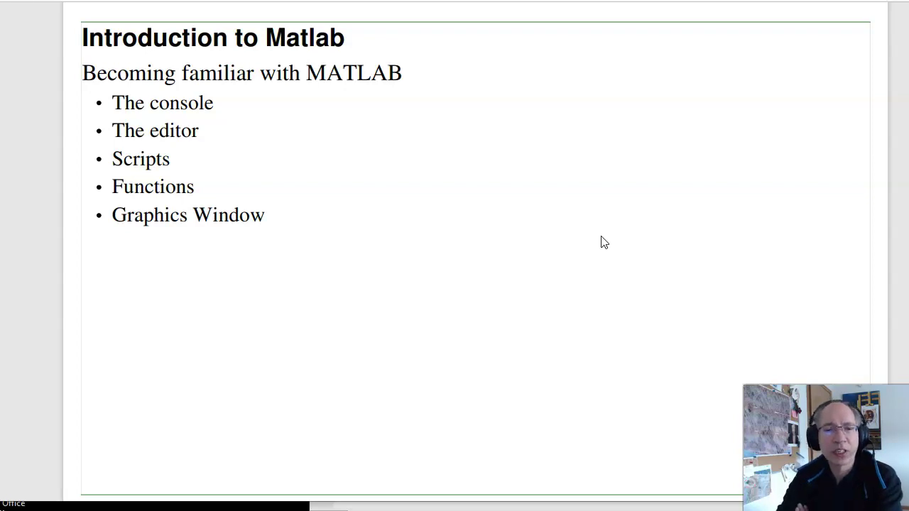
- Scroll the lecture notes to the General environment and the console slide, then switch to MATLAB
scroll(575, 256, "down", 5)
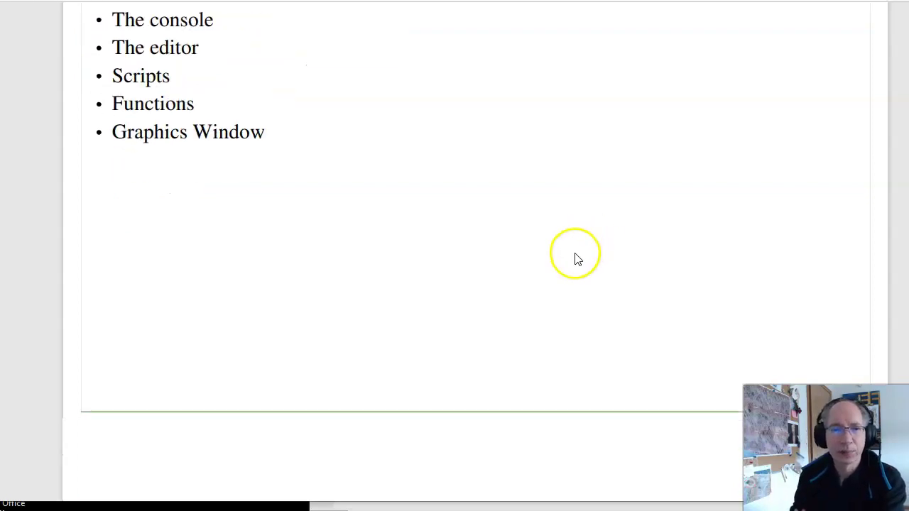
scroll(577, 257, "down", 3)
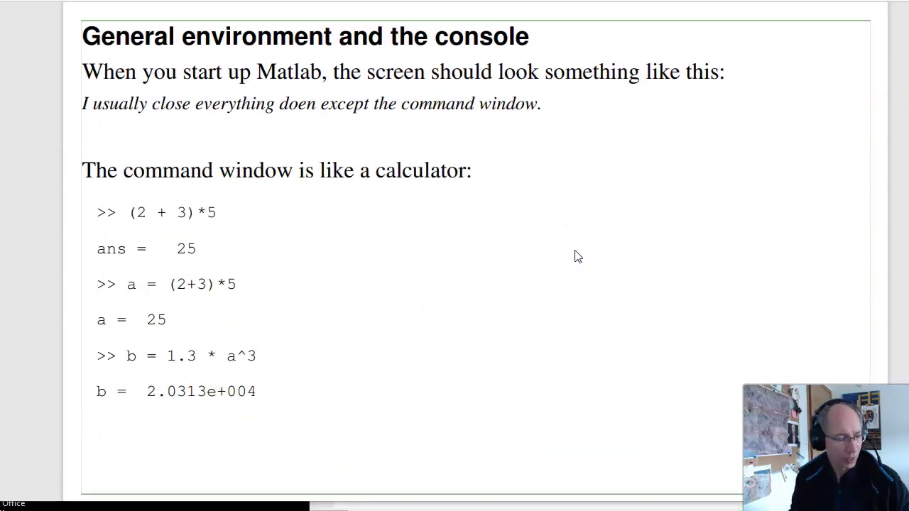
key("alt+Tab")
key("alt+Tab")
key("alt+Tab")
key("alt+Tab")
key("alt+Tab")
key("alt+Tab")
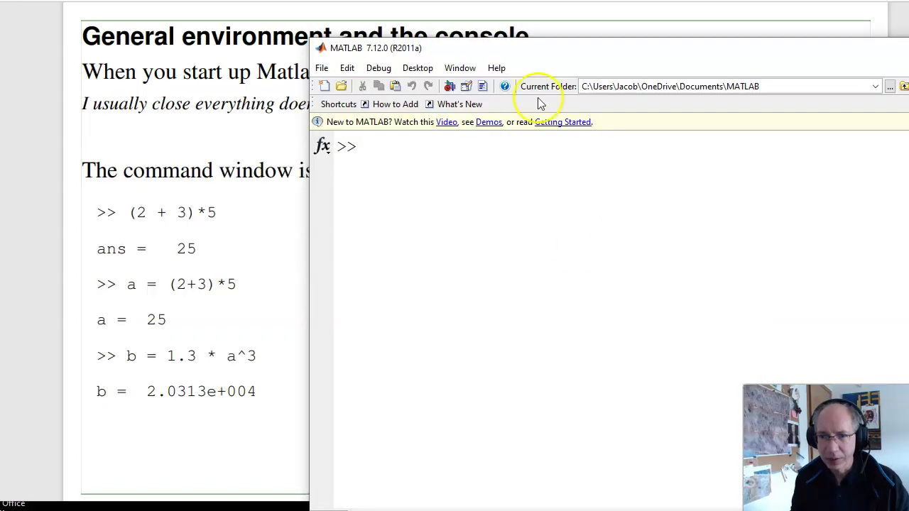
- Move the MATLAB window to the top-left and apply the Default desktop layout
left_click_drag(551, 49, 283, 34)
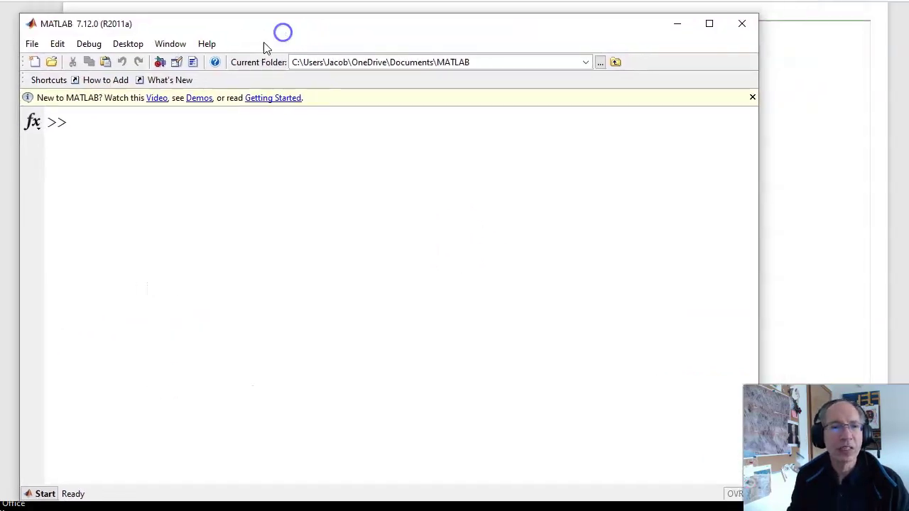
left_click(134, 45)
left_click(186, 148)
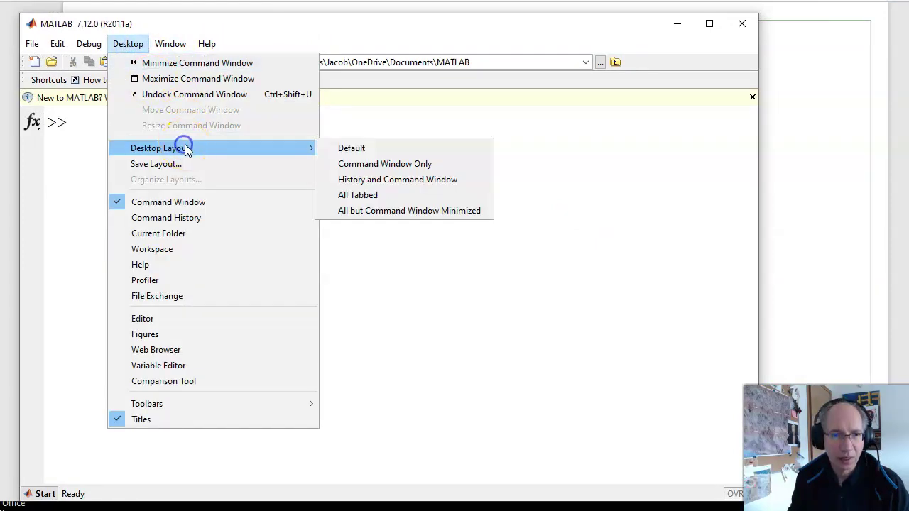
left_click(362, 148)
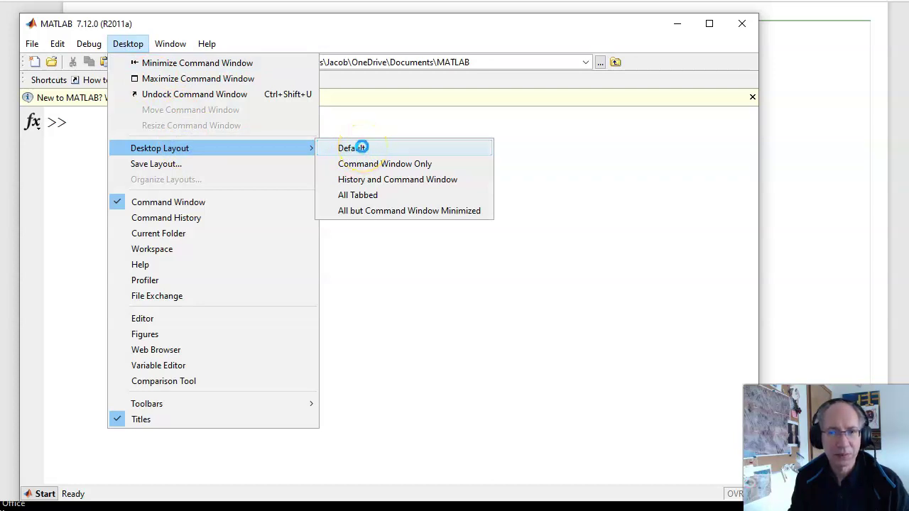
left_click(362, 148)
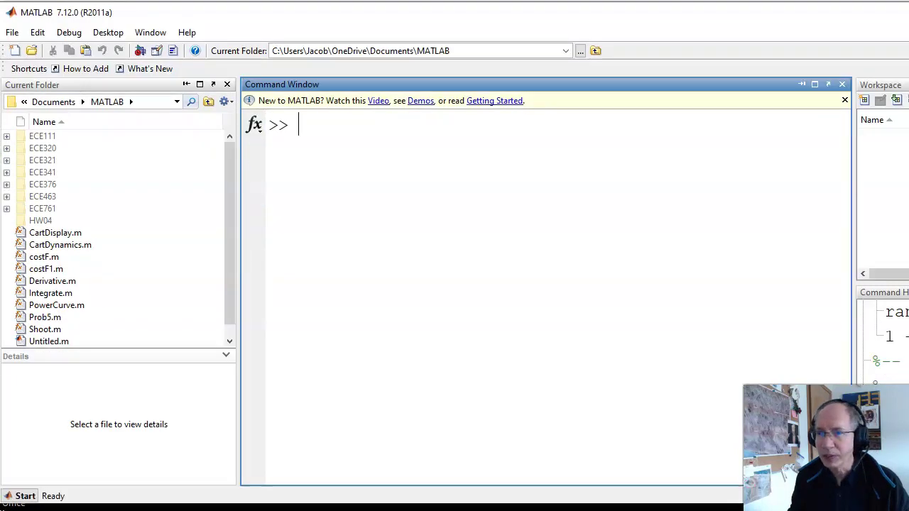
- Narrow the MATLAB window and close the Current Folder, Workspace and Command History panels
left_click(900, 119)
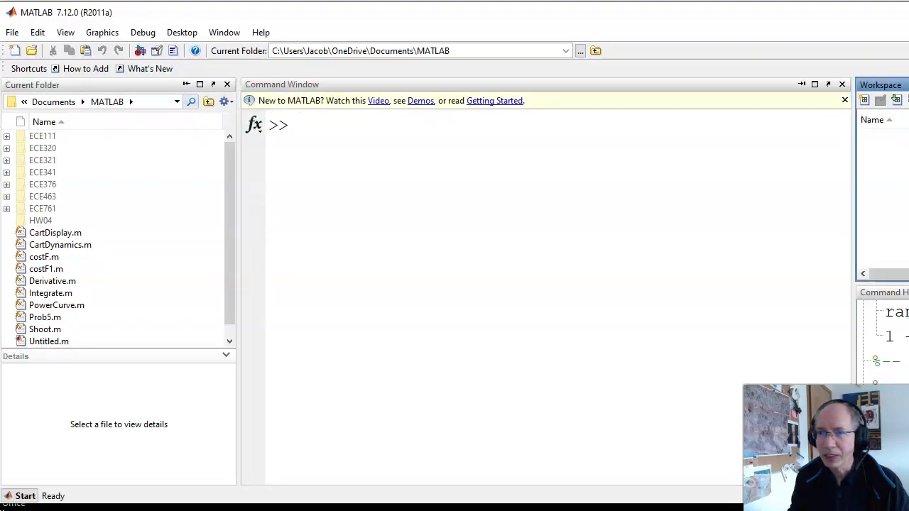
left_click_drag(906, 125, 900, 123)
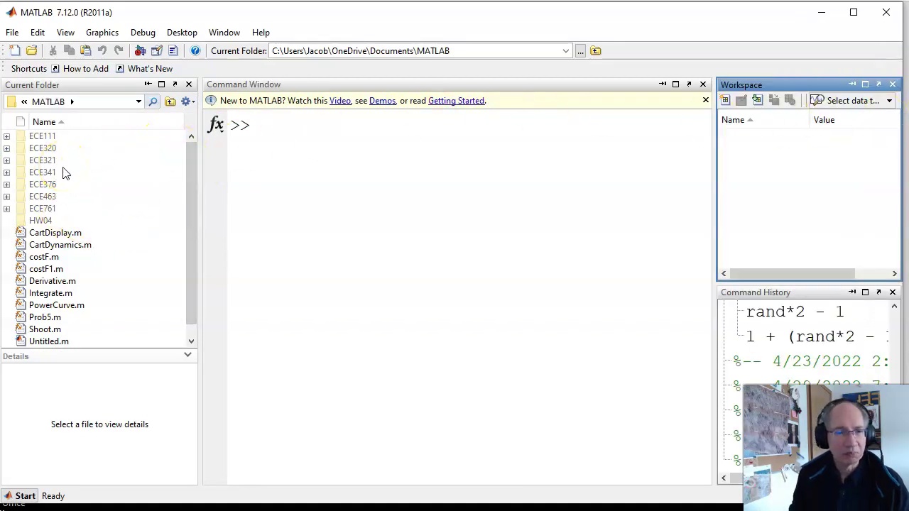
left_click(190, 85)
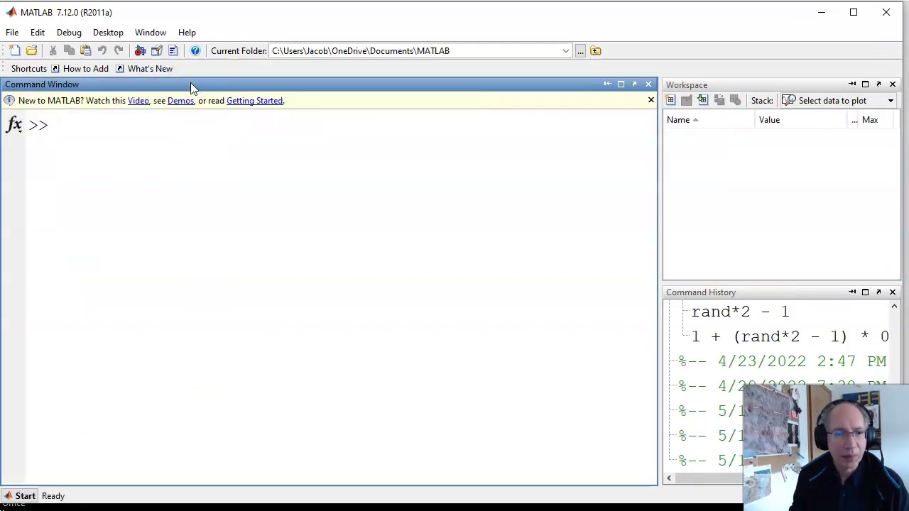
left_click(893, 84)
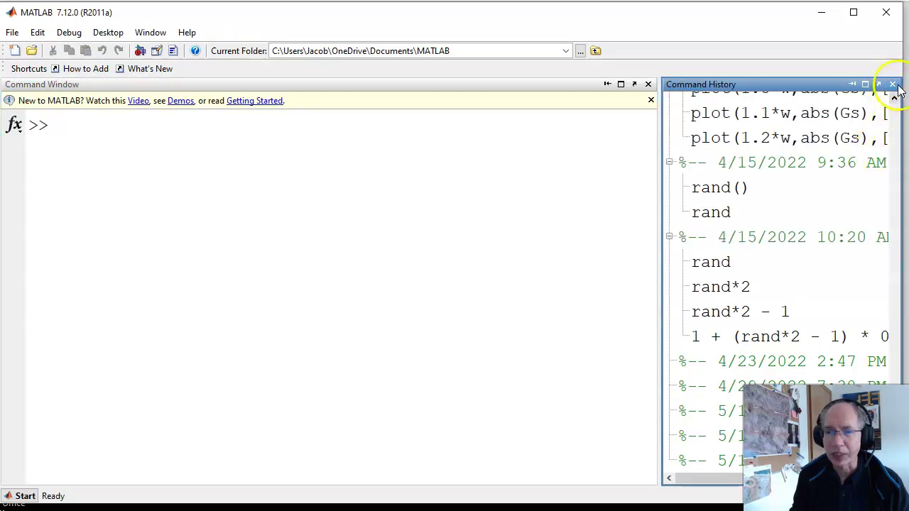
left_click(894, 85)
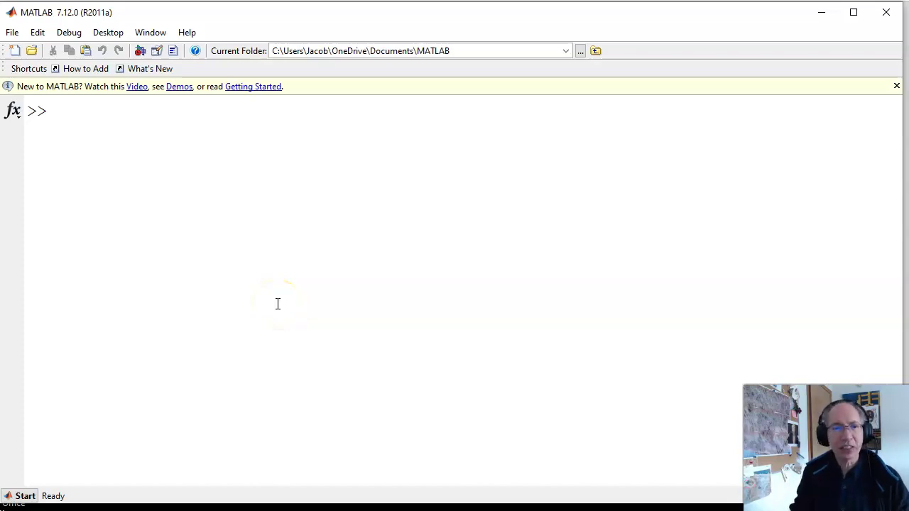
- Evaluate 3 + 5, 3/5 and factorial(6), giving 8, 0.6000 and 720
type("3 + 5")
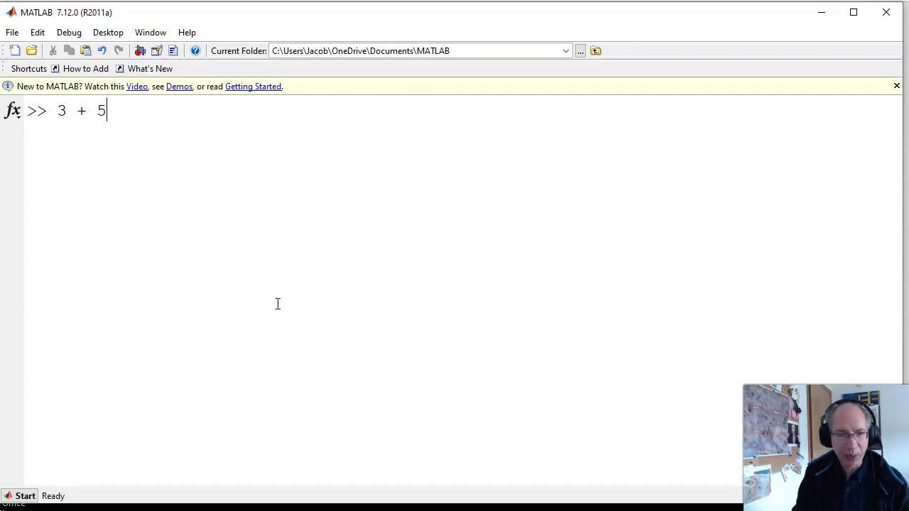
key("Return")
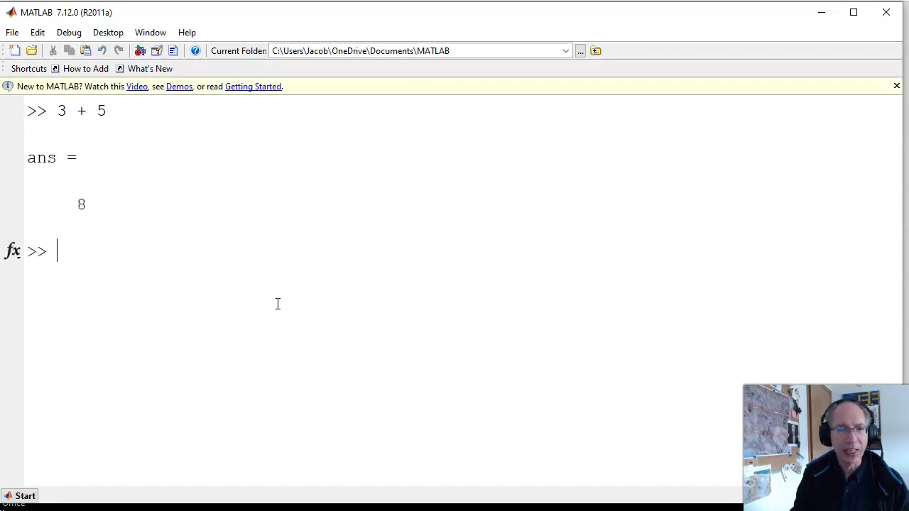
type("3/5")
key("Return")
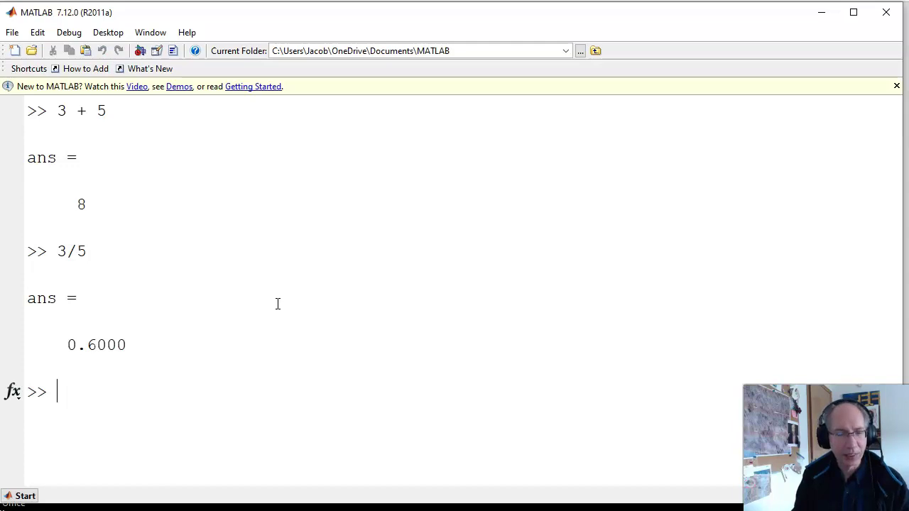
type("factorial(6)")
key("Return")
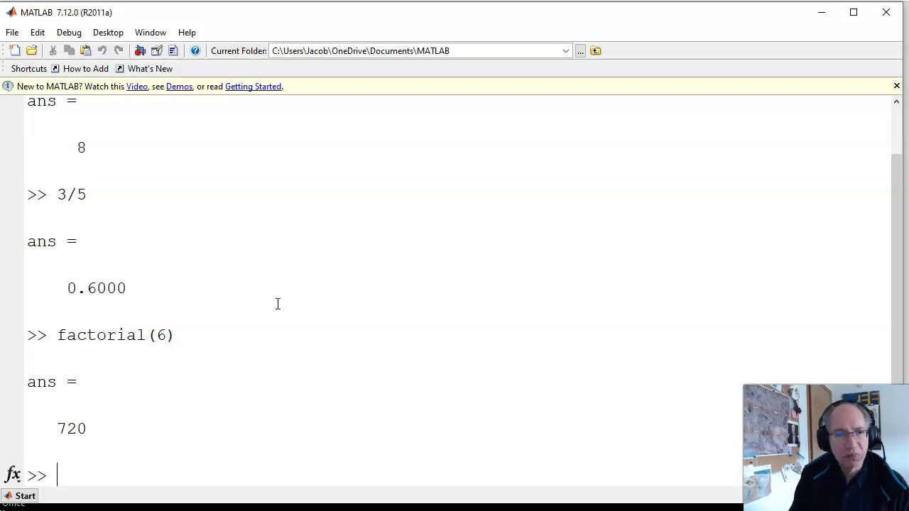
- Assign A = 3 and B = 4, then compute C = A + B^3
type("A = ")
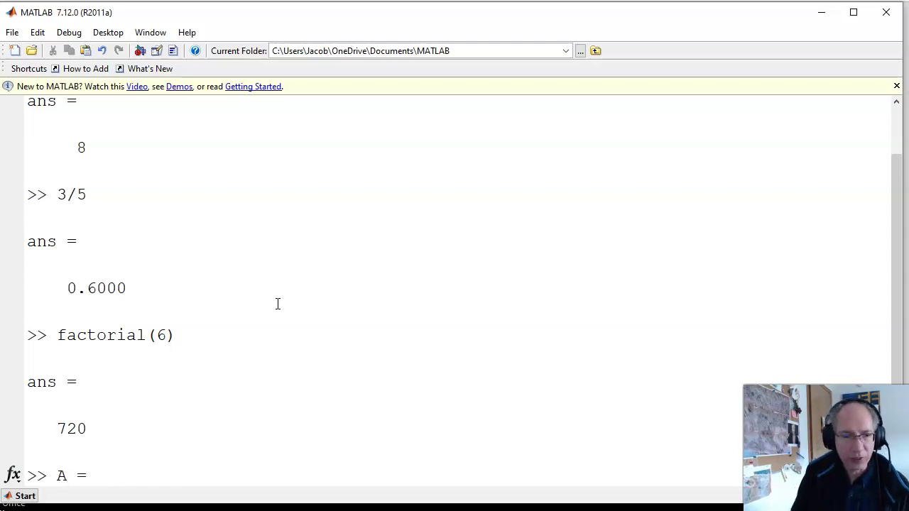
type("3")
key("Return")
type("B = ")
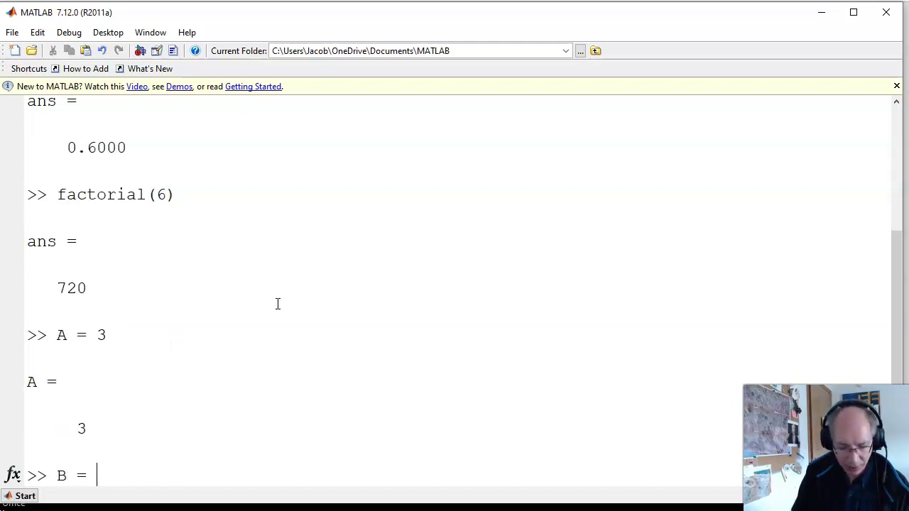
type("4")
key("Return")
type("C = A")
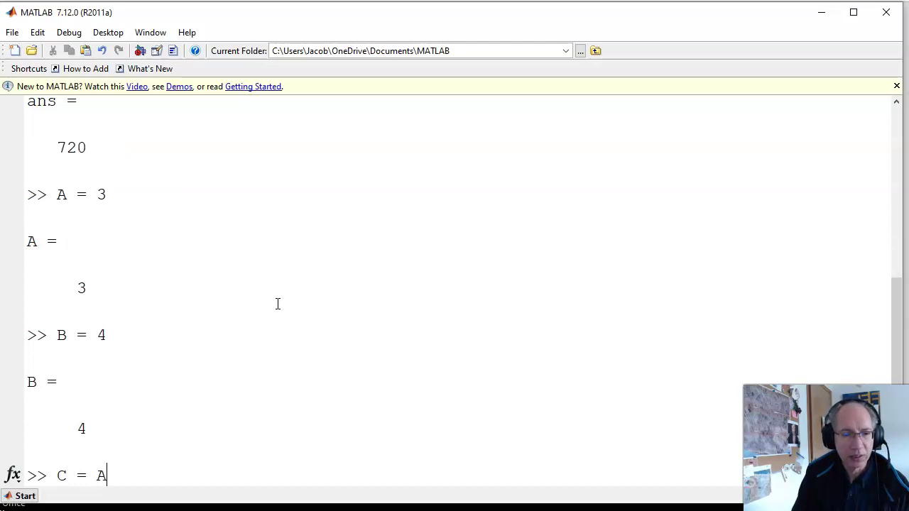
type("+b")
key("BackSpace")
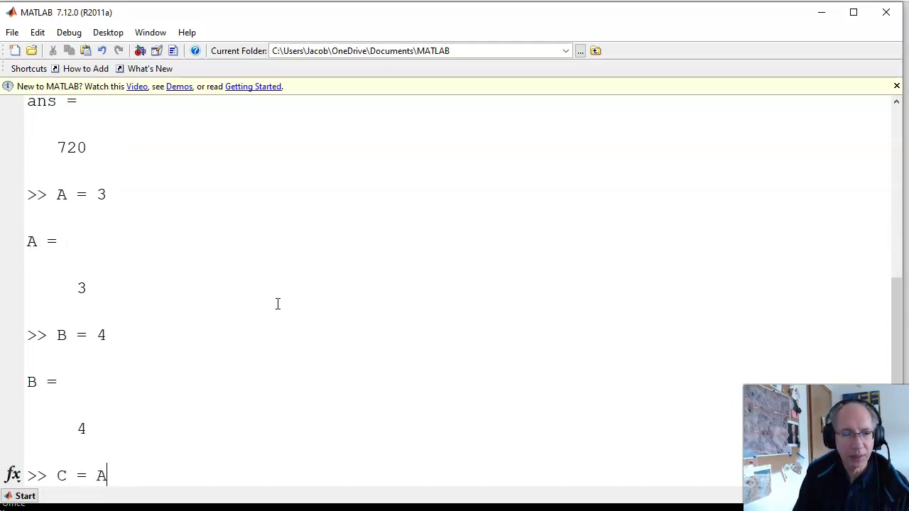
type("+  B")
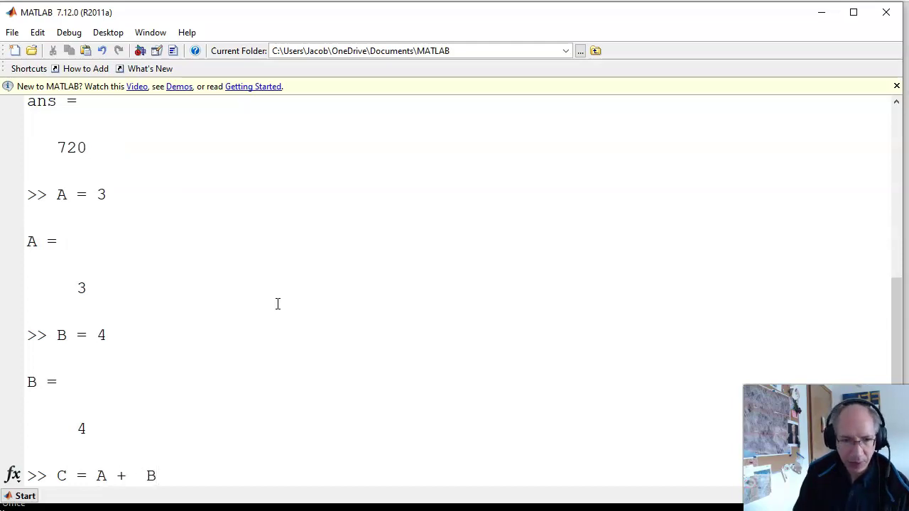
type("^3")
key("Return")
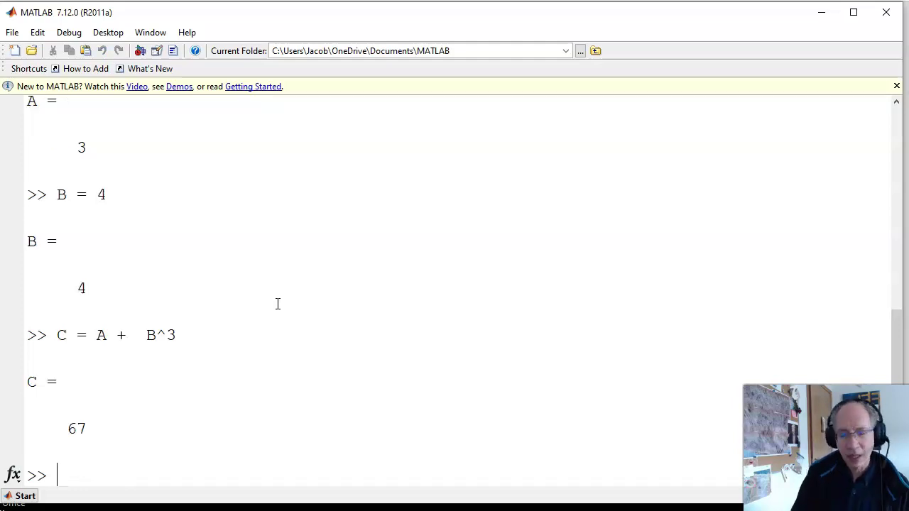
- Rerun the C command with a semicolon to suppress output, then without it to print C = 67
key("Up")
type(";")
key("Return")
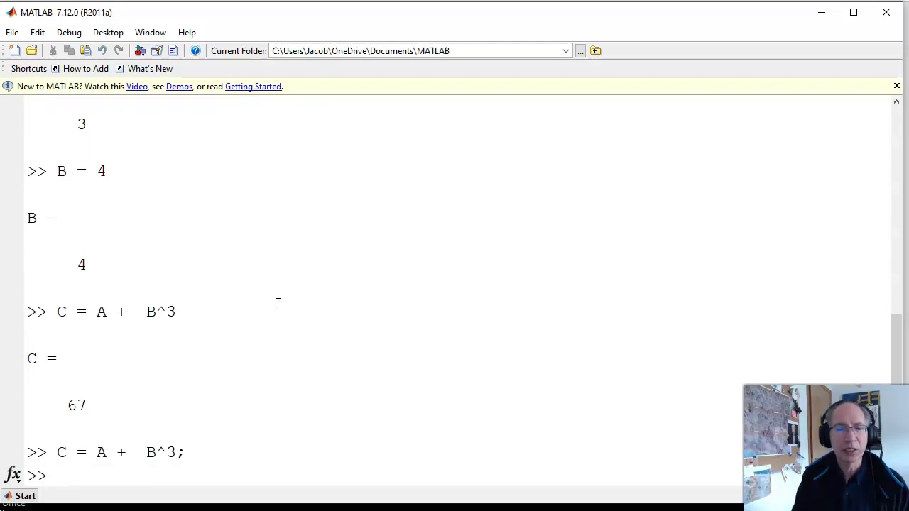
key("Up")
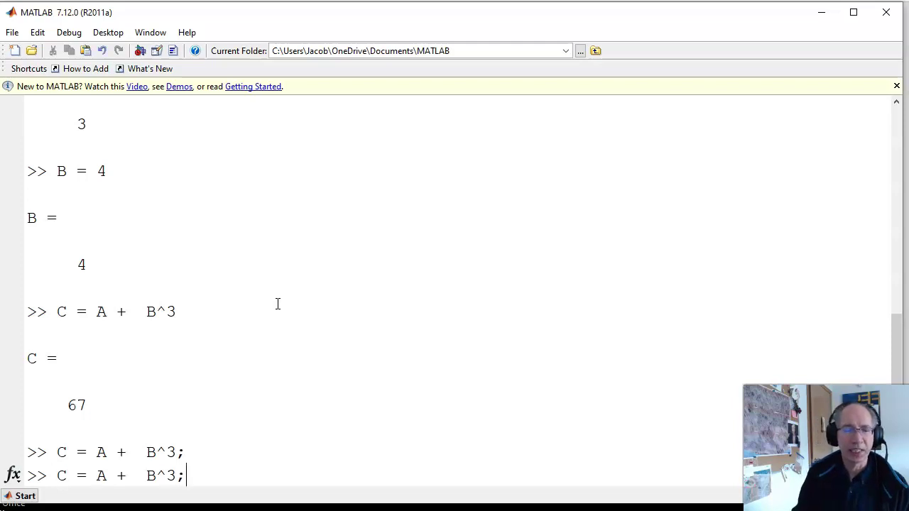
key("BackSpace")
key("Return")
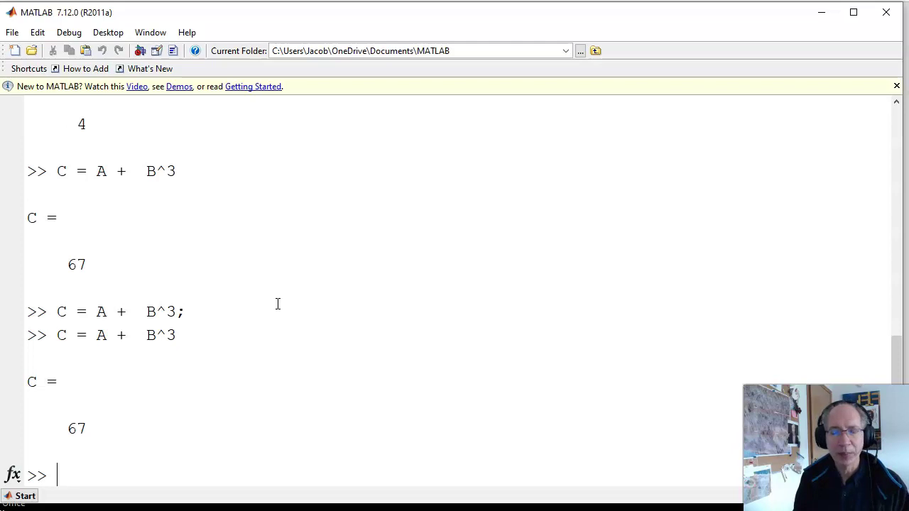
- Browse the command history with the arrow keys, then clear the prompt line
key("Up")
key("Up")
key("Up")
key("Up")
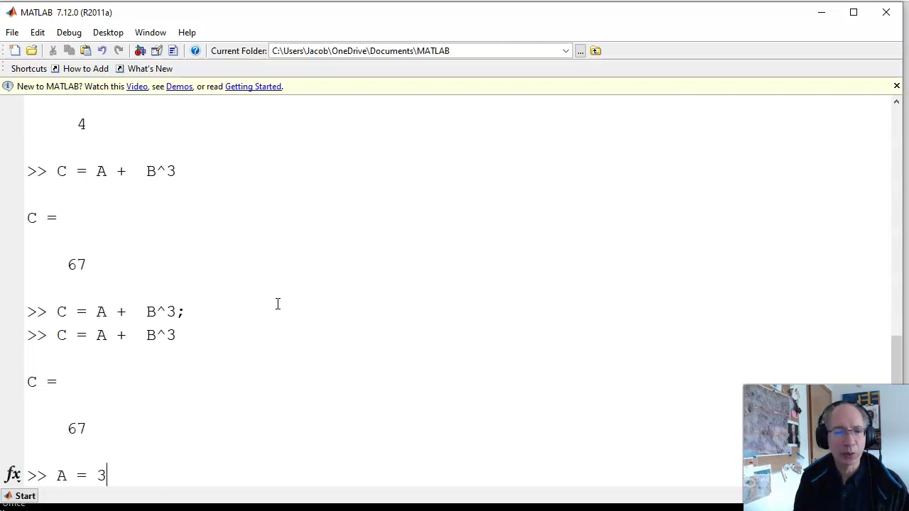
key("Up")
key("Up")
key("Up")
key("Up")
key("Up")
key("Up")
key("Up")
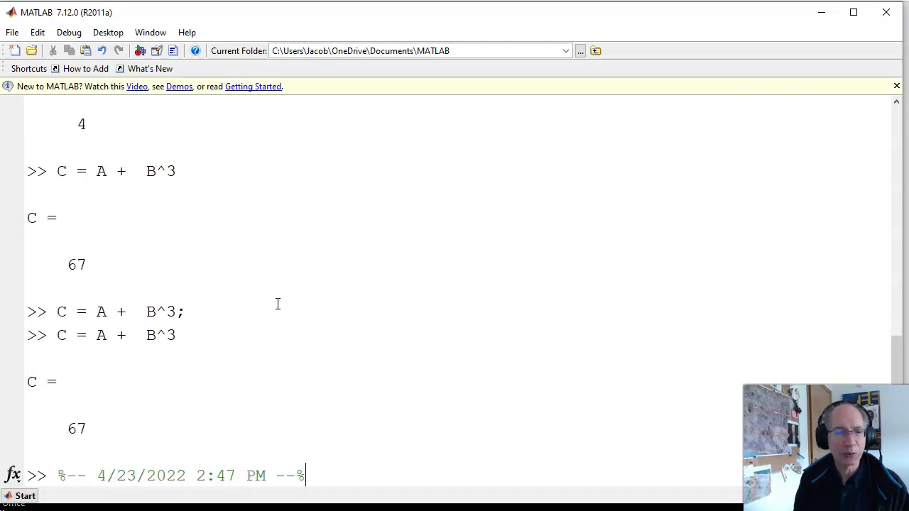
key("Down")
key("Down")
key("Down")
key("Down")
key("Down")
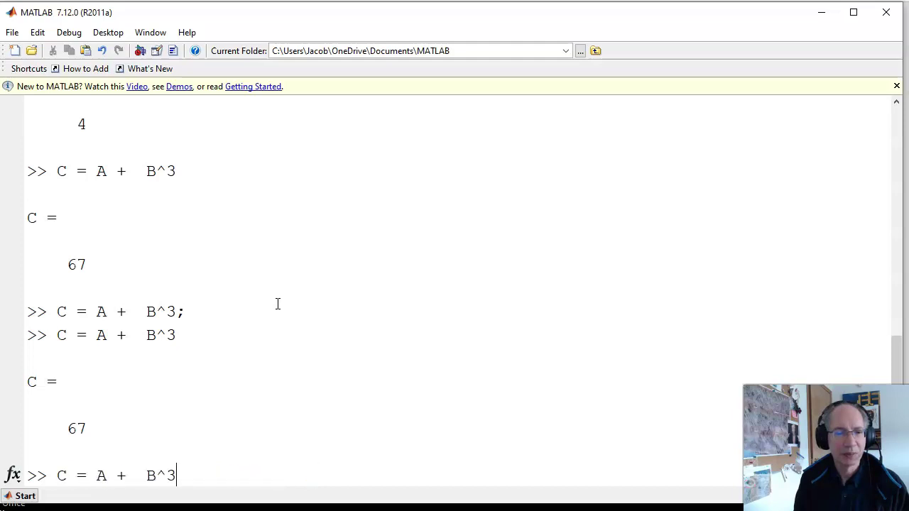
key("Escape")
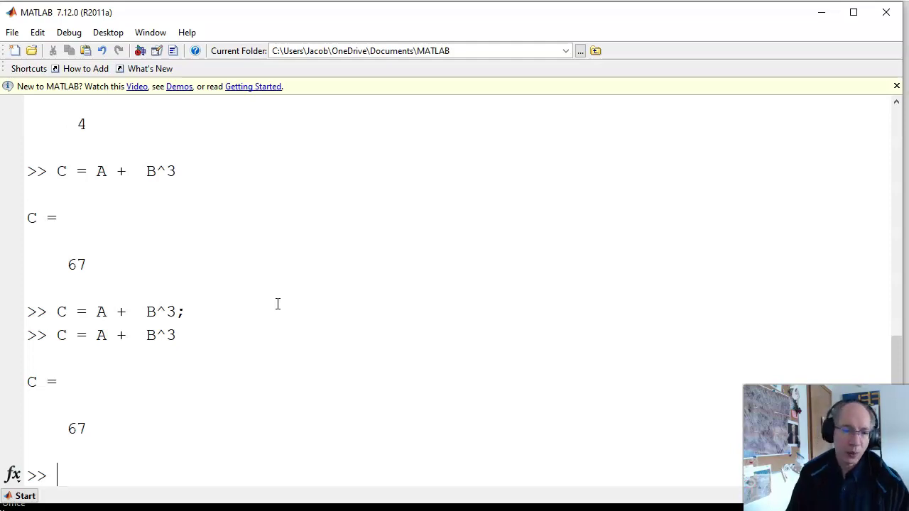
- Define matrices A = [1,2,3 ; 4,5,6] and B = [1,2;3,4;9,8]
type("A = [")
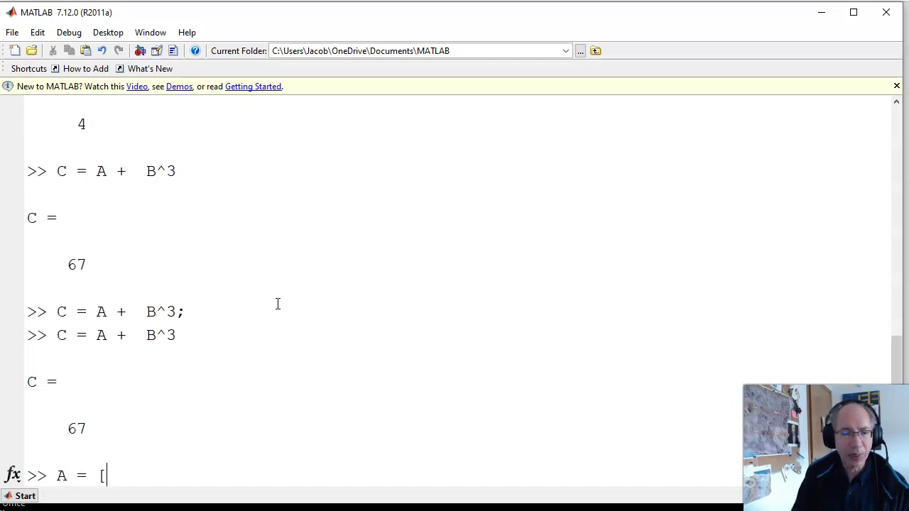
type("1,2,3 ; 4,5,6]")
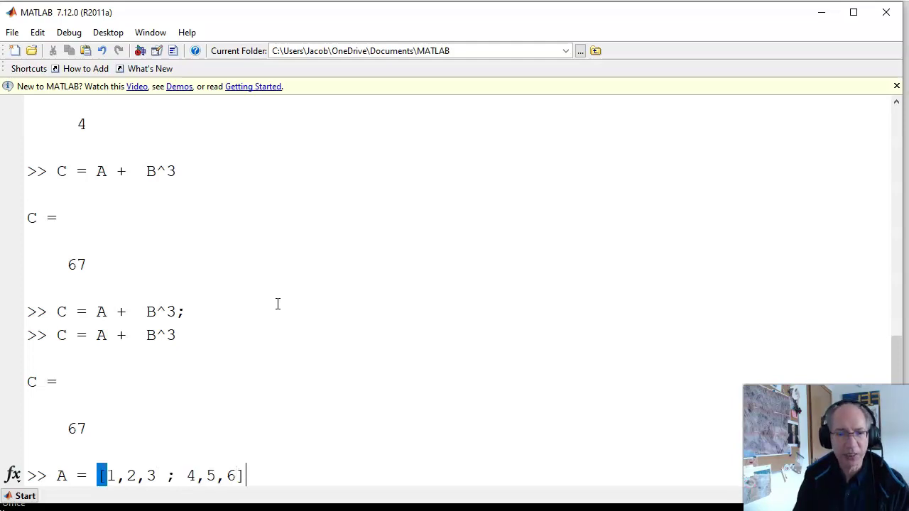
key("Return")
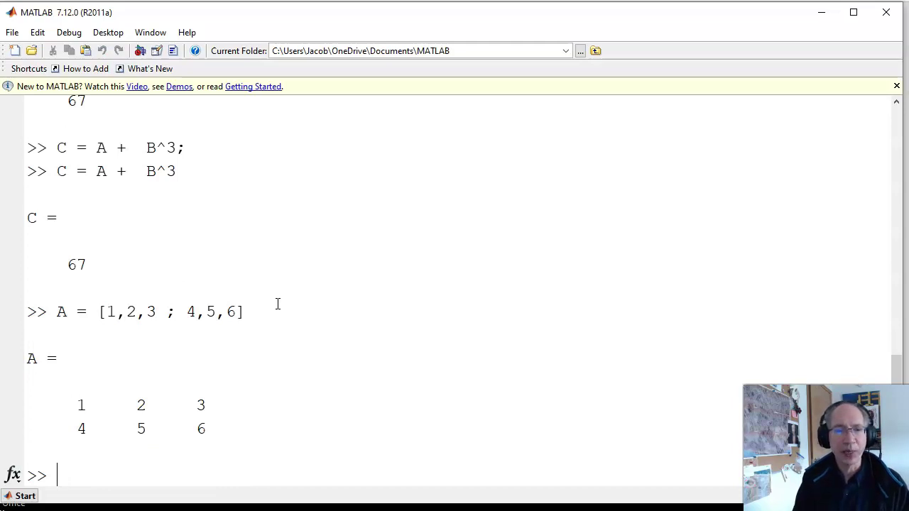
type("B")
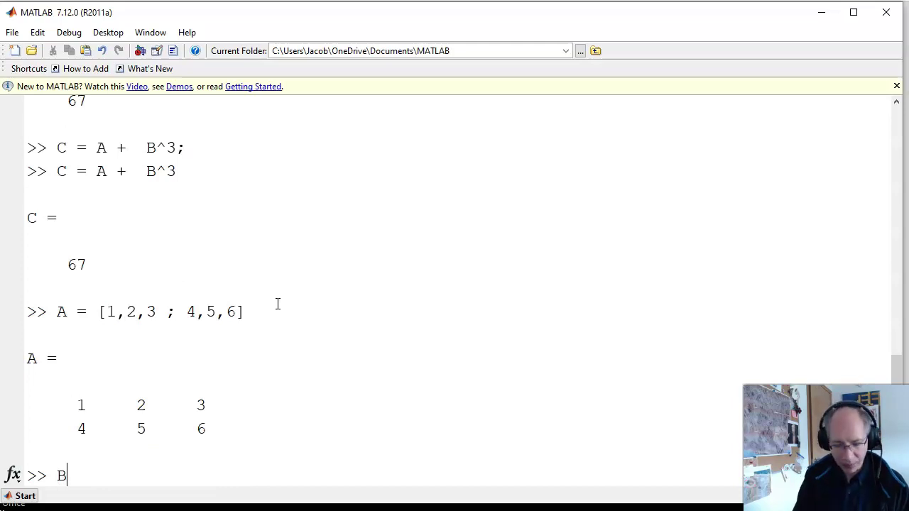
type(" = ")
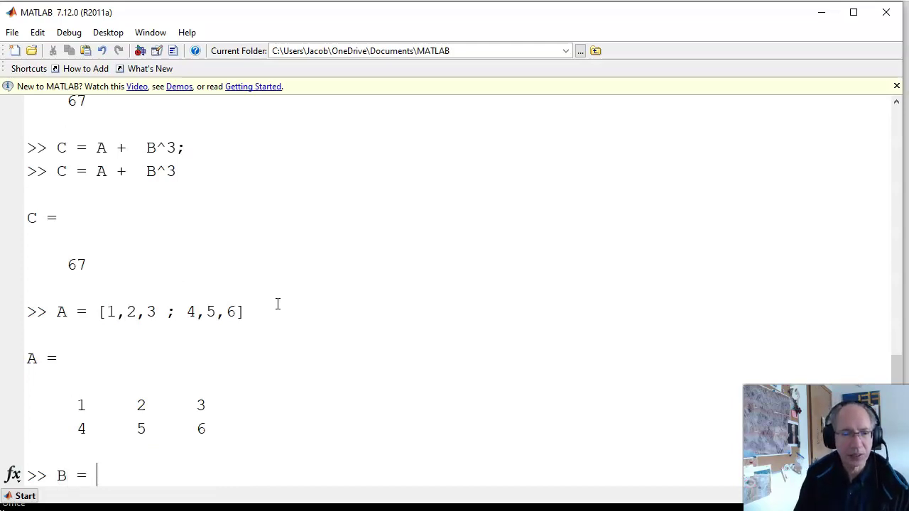
type("[")
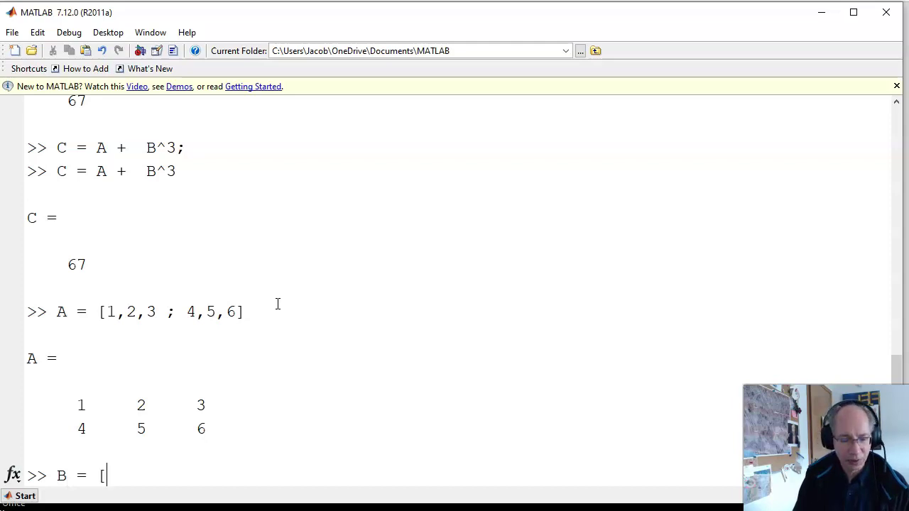
type("1,2;")
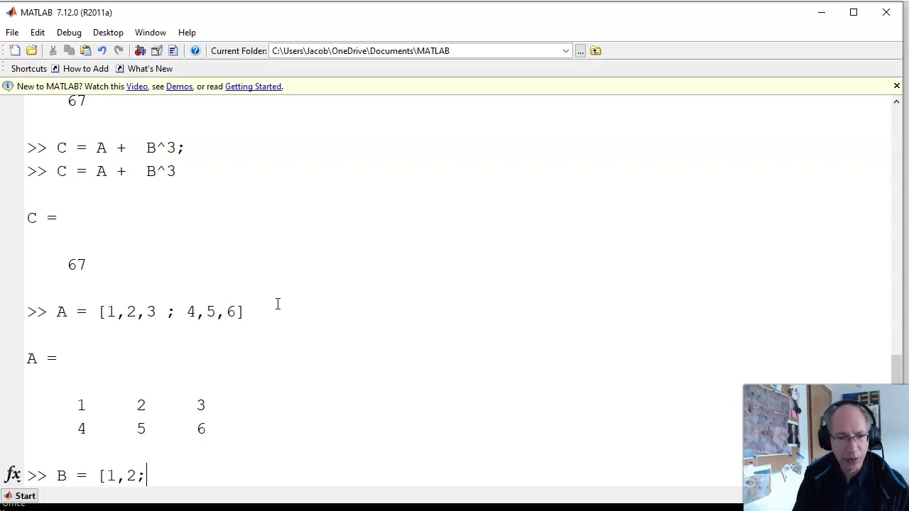
type("3,4")
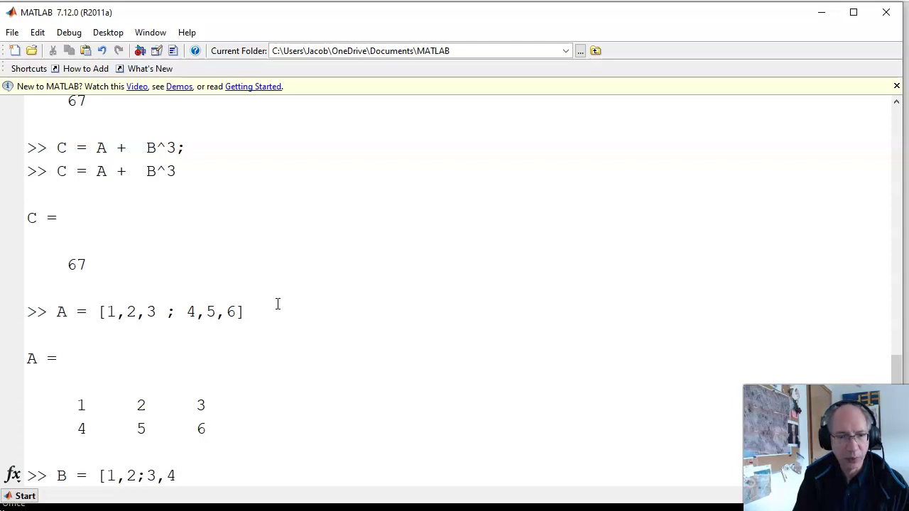
type(";98")
key("BackSpace")
type(",8]")
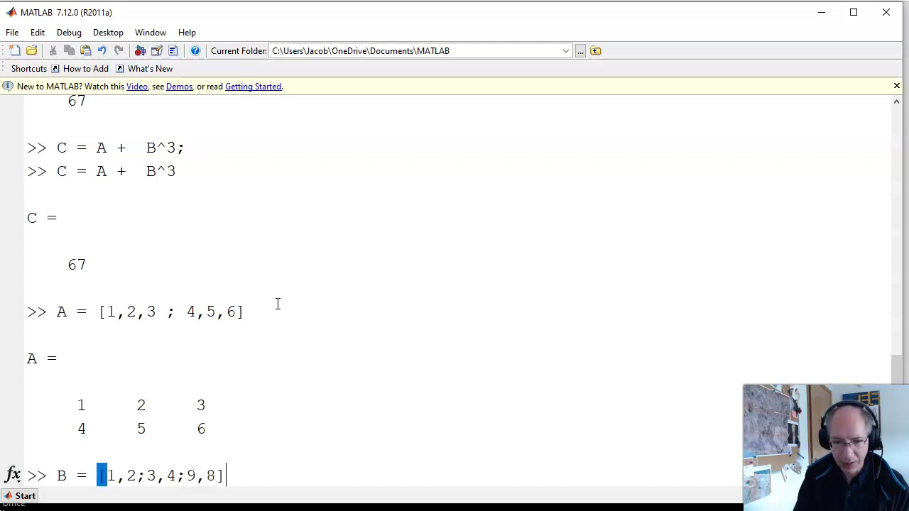
key("Return")
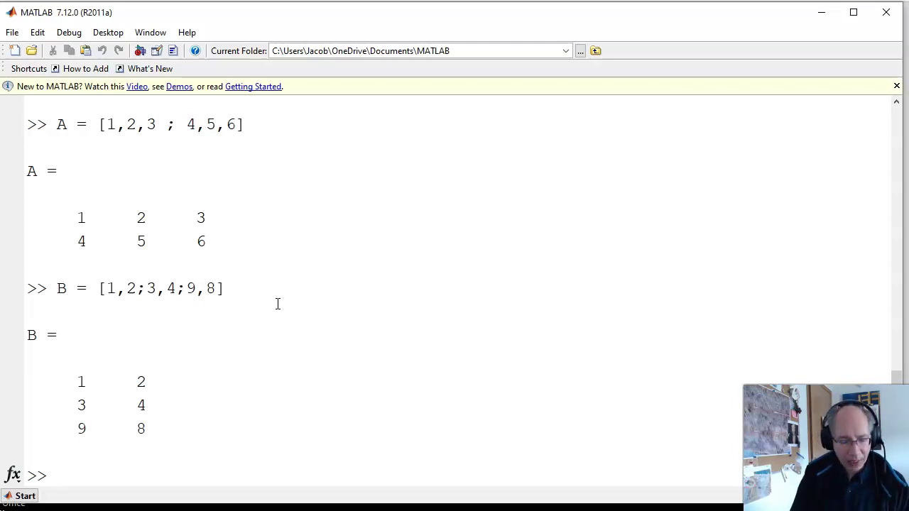
- Evaluate A + A + A, A + B (dimension error) and A * B = [34 34; 73 76], reviewing the output
type("A ")
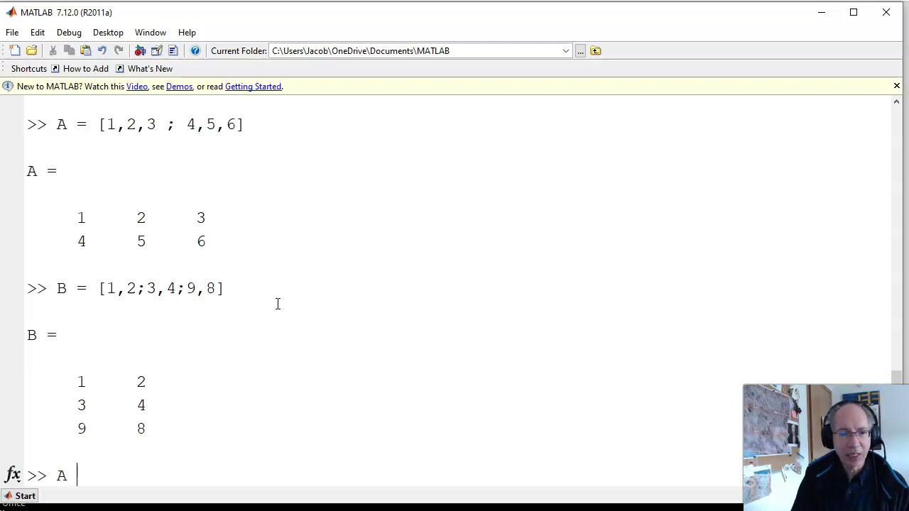
type("+ A + A")
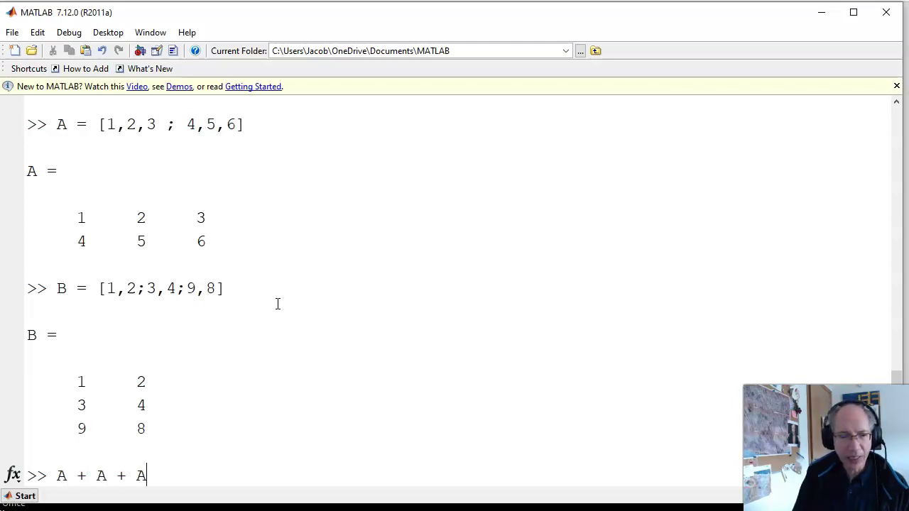
key("Return")
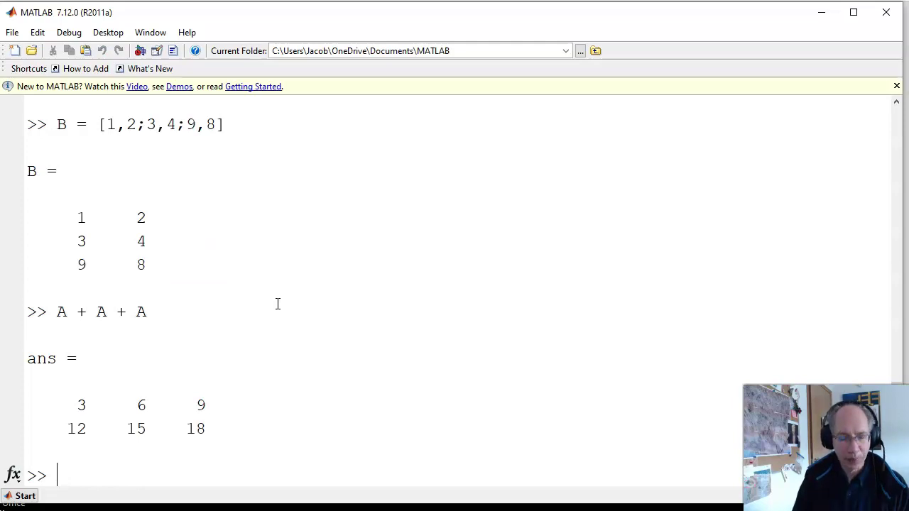
type("A + B")
key("Return")
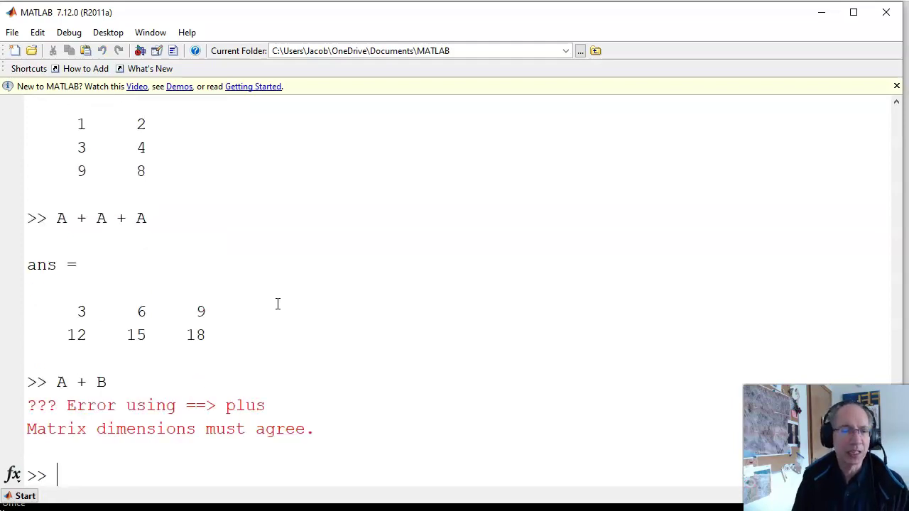
type("A * B")
key("Return")
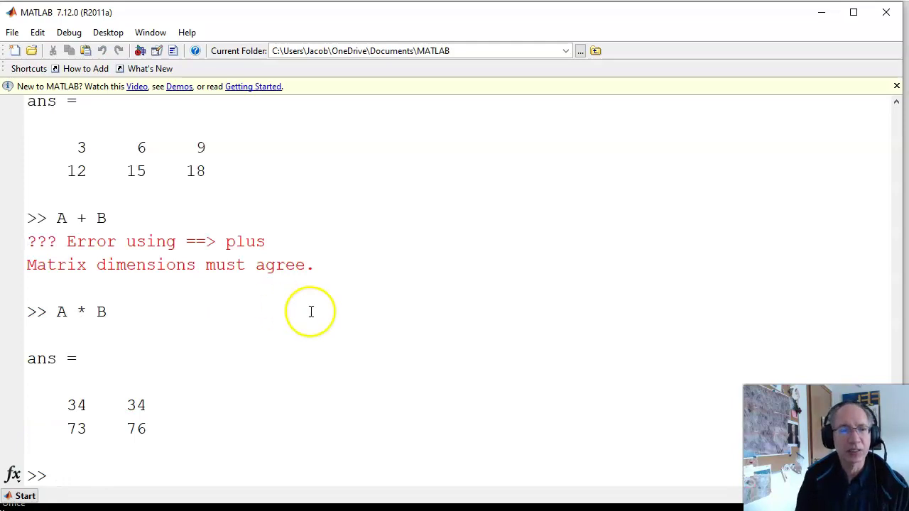
scroll(355, 303, "up", 3)
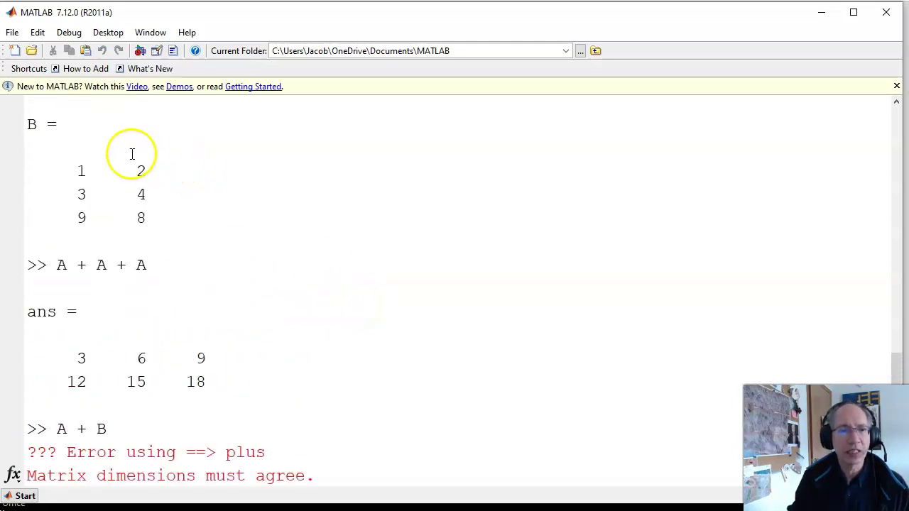
scroll(121, 192, "up", 2)
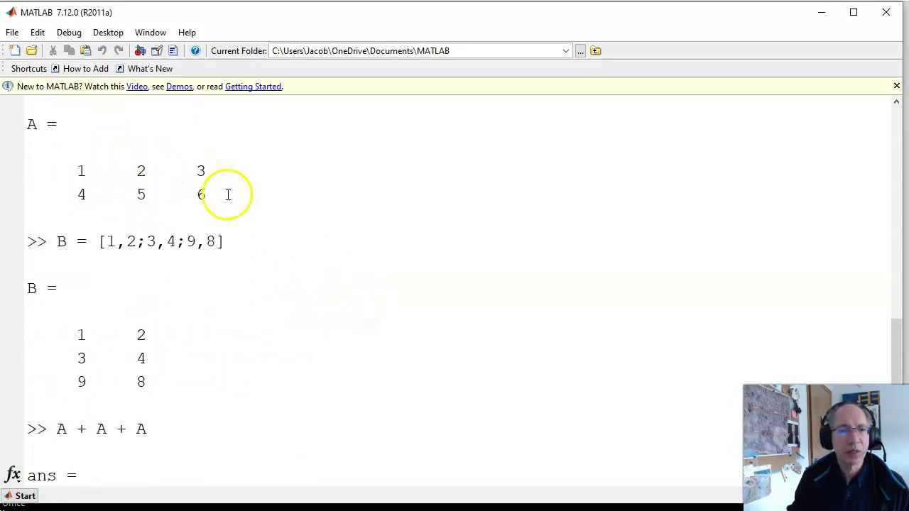
scroll(181, 398, "down", 1)
scroll(184, 392, "down", 5)
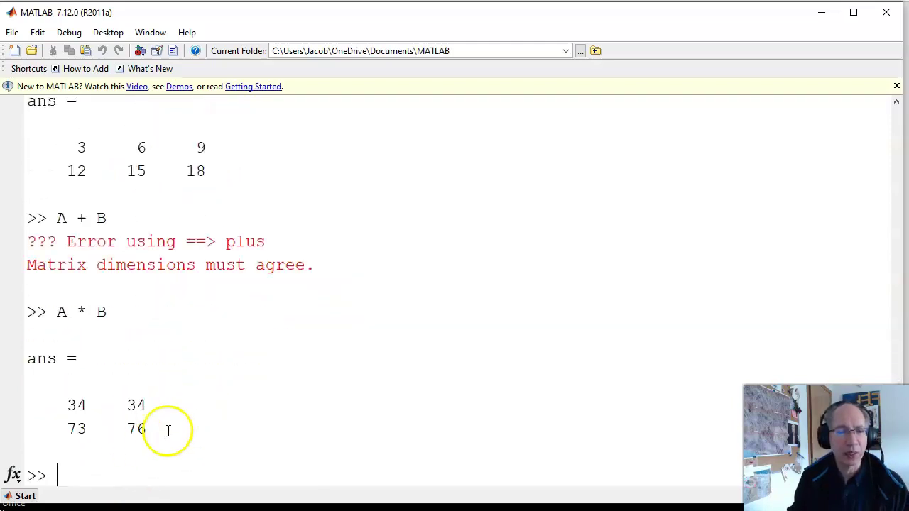
scroll(181, 421, "up", 1)
scroll(184, 419, "up", 4)
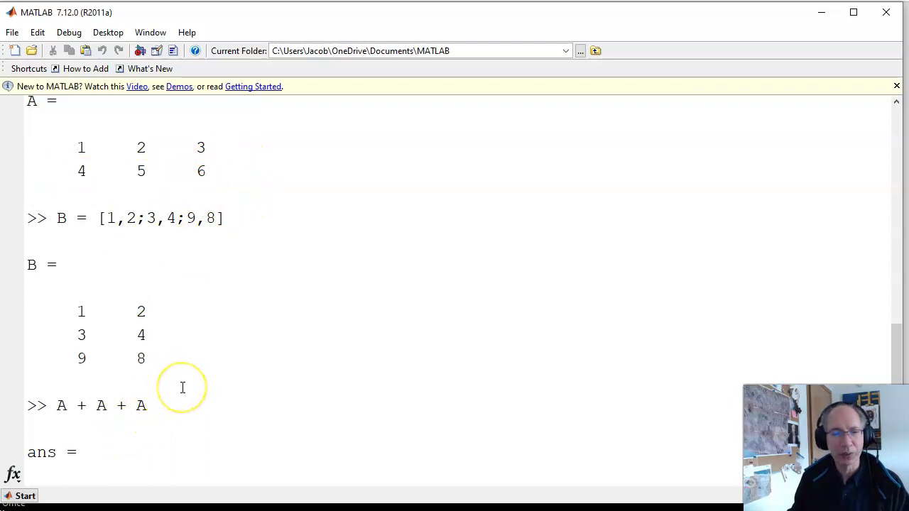
- Store the matrix product A * B as C
type("A + B")
key("Return")
type("A * B")
key("Return")
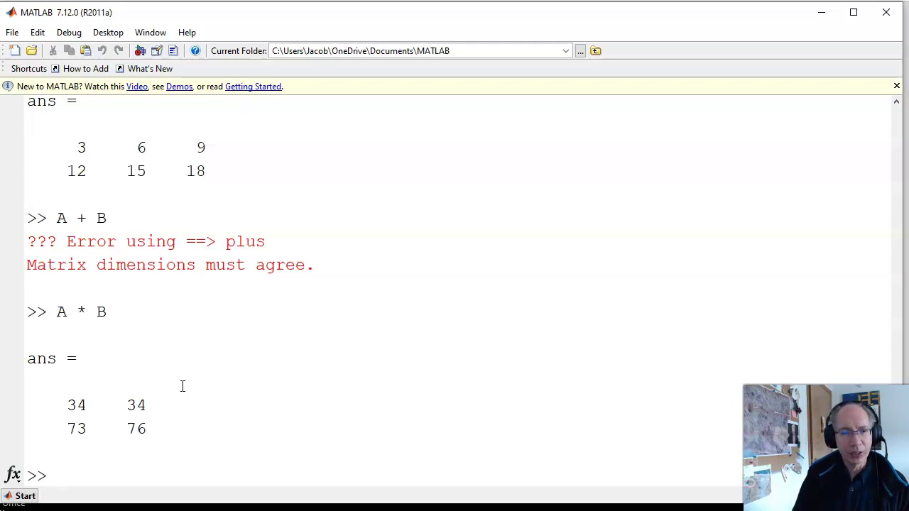
key("Up")
key("Left")
key("Left")
key("Left")
key("Left")
key("Left")
type("C =")
key("Return")
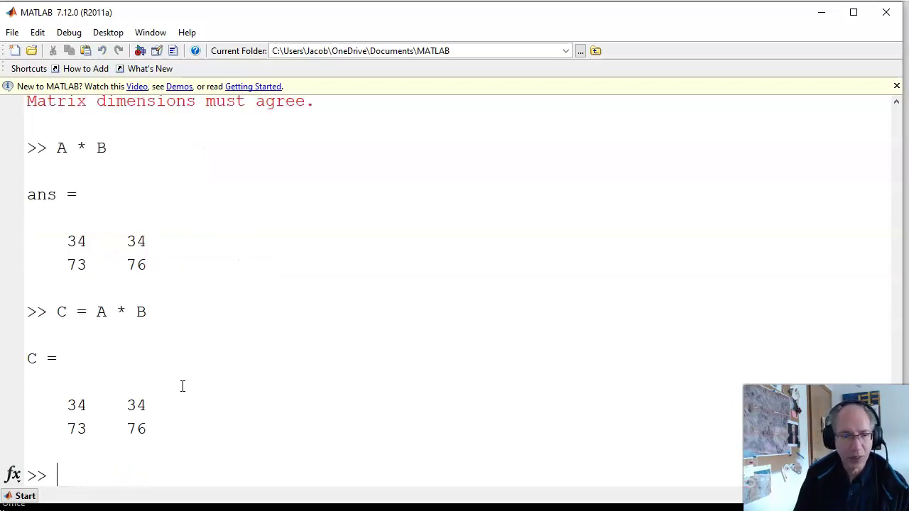
- Compute inv(C) and check that inv(C) * C gives the identity
type("inv(C)")
key("Return")
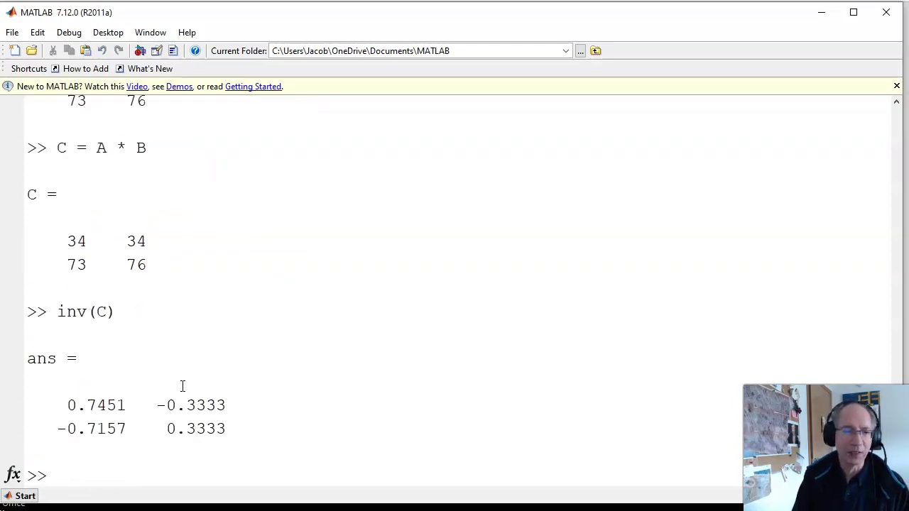
type("inv(C) * C")
key("Return")
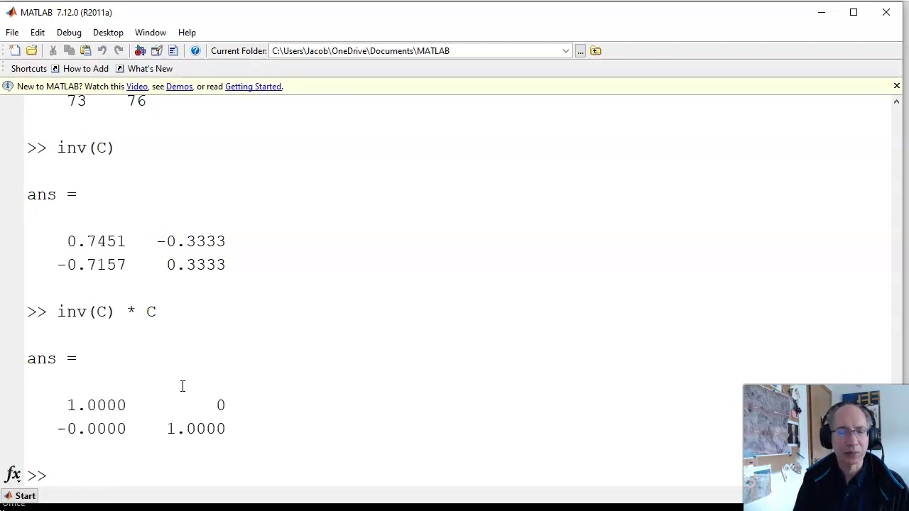
- Create a 4×4 identity with eye(4,4) and a 4×4 zero matrix with zeros(4,4)
type("eye(")
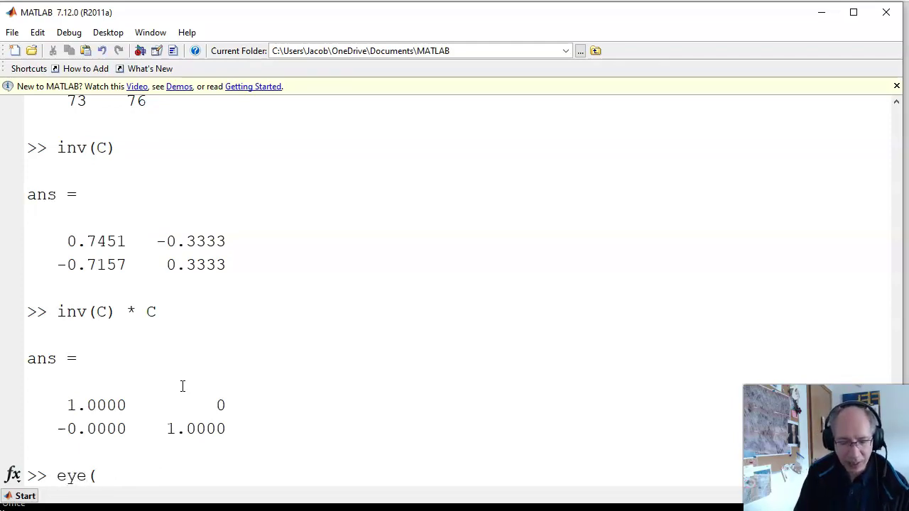
type("4,4)")
key("Return")
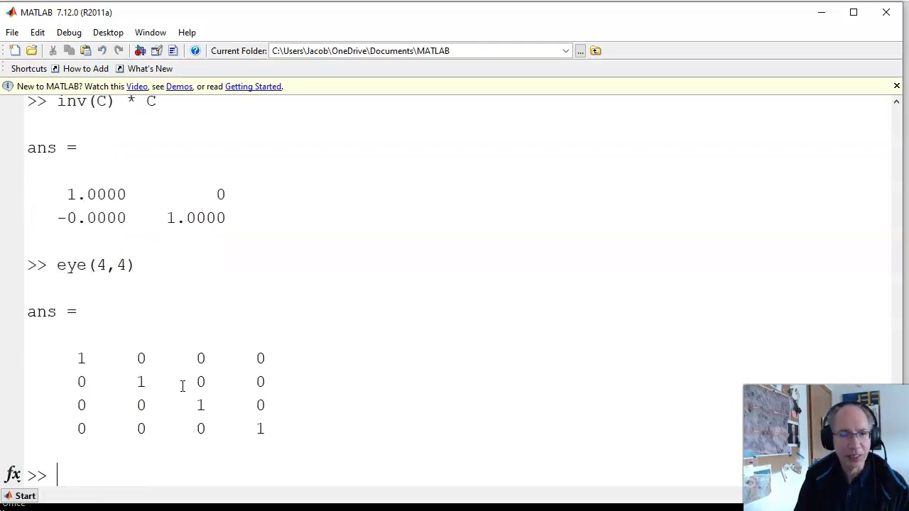
type("zeros(")
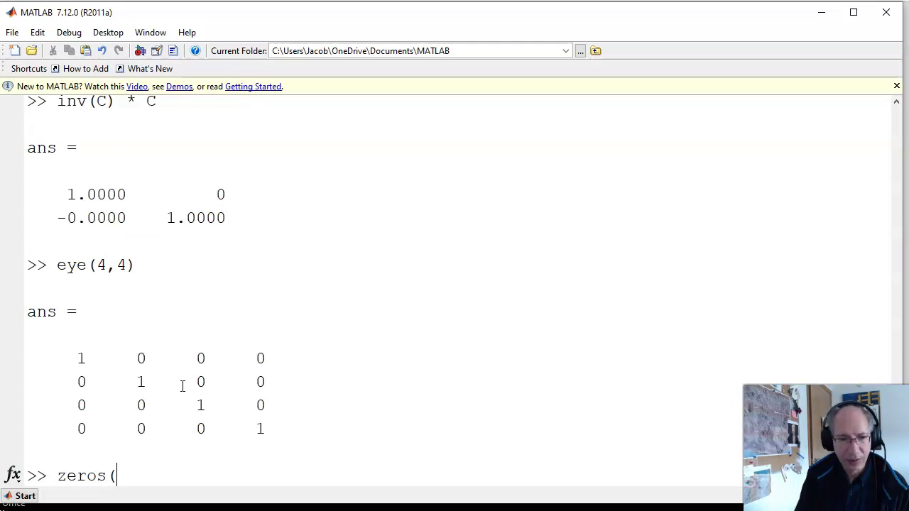
type("4,4)")
key("Return")
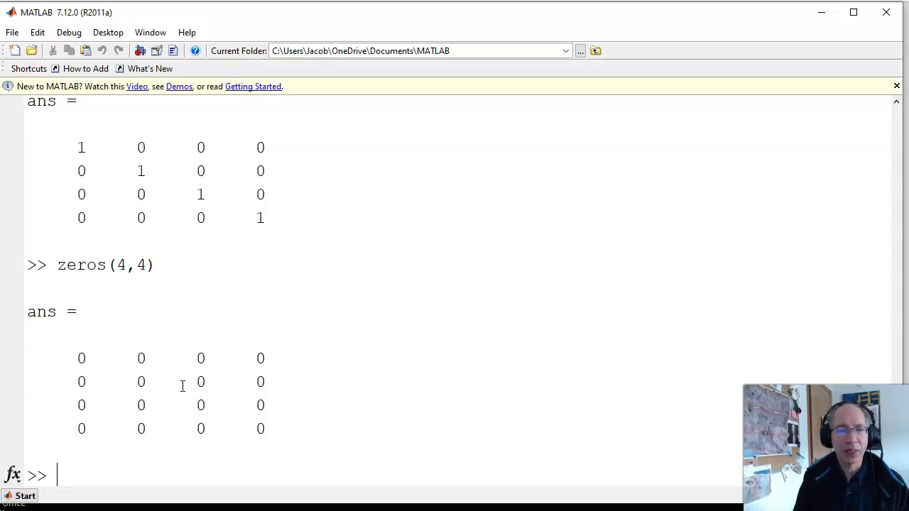
- Create a random 5×5 matrix A = rand(5,5) and enter B = rand(5,1)
type("A = rand(5m5")
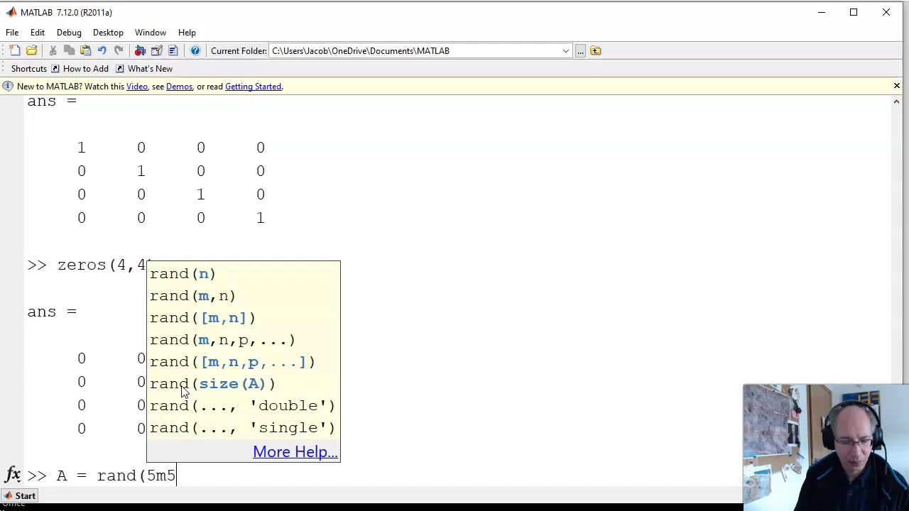
key("BackSpace")
key("BackSpace")
type(",5)")
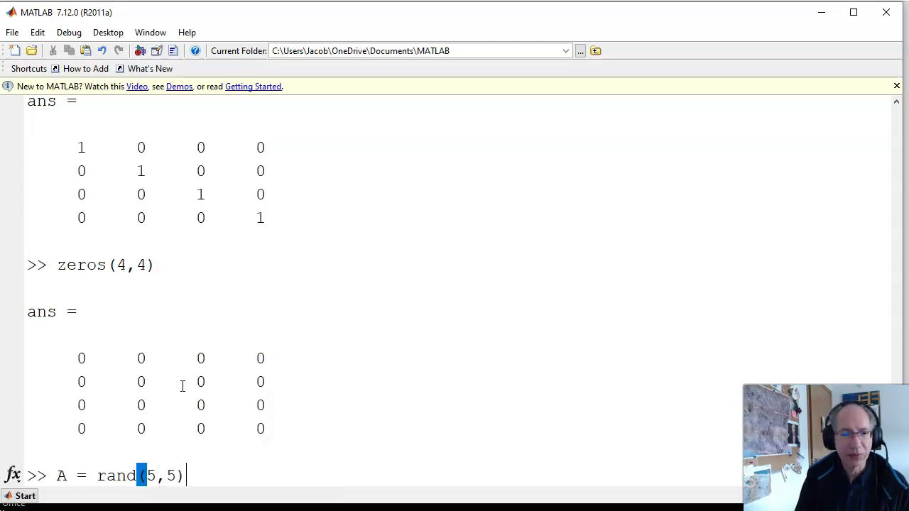
key("Return")
type("B = rand(5,1)")
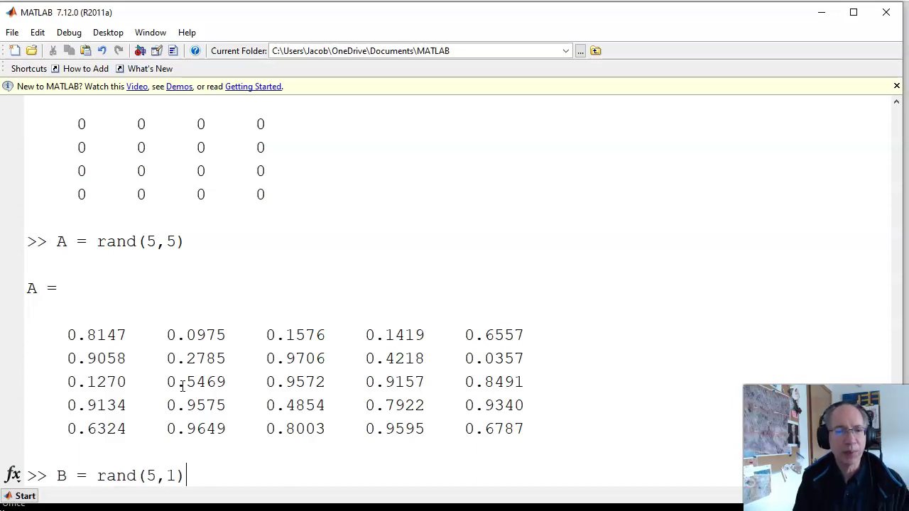
- Create B = rand(5,1), solve inv(A)*B, and display j as 0 + 1.0000i
key("Return")
left_click(243, 379)
scroll(243, 373, "up", 1)
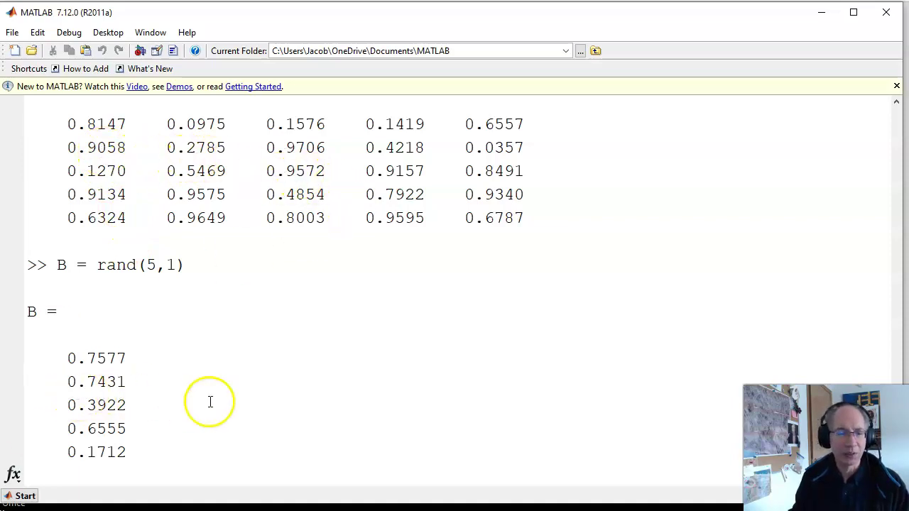
key("Return")
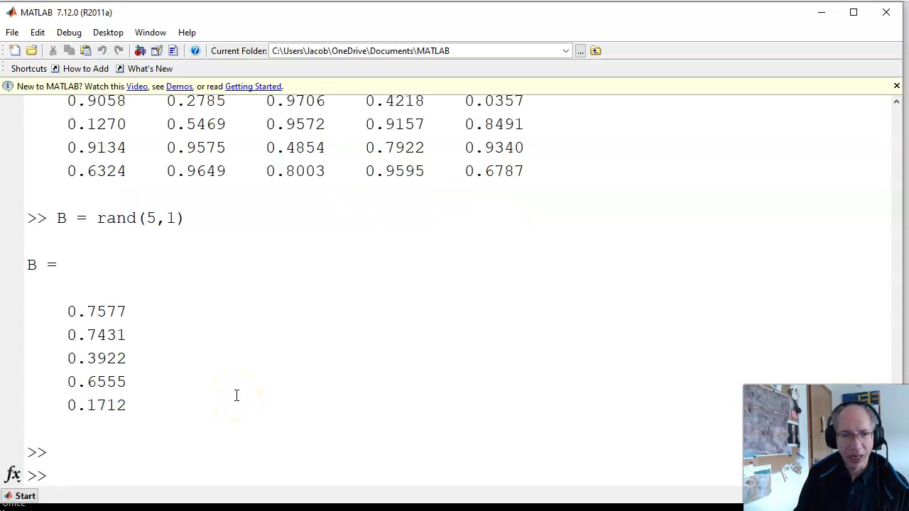
type("inv(A")
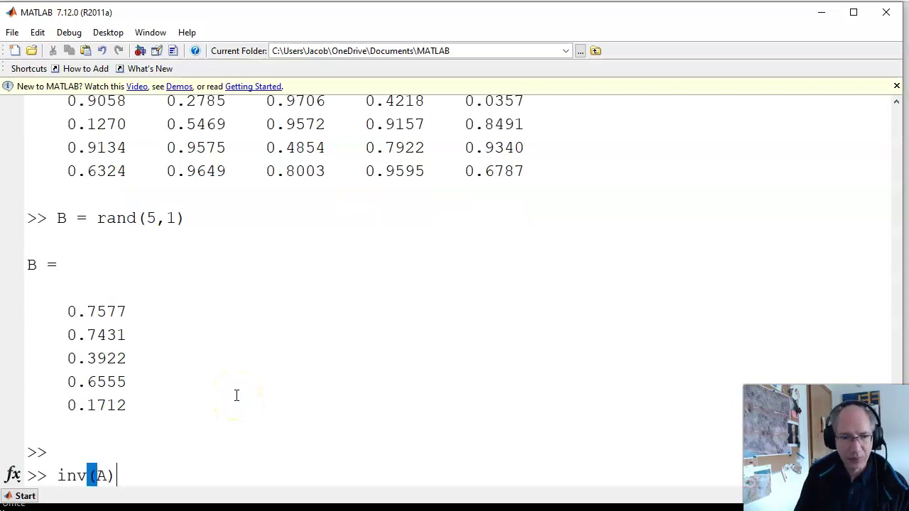
type("*B")
key("Return")
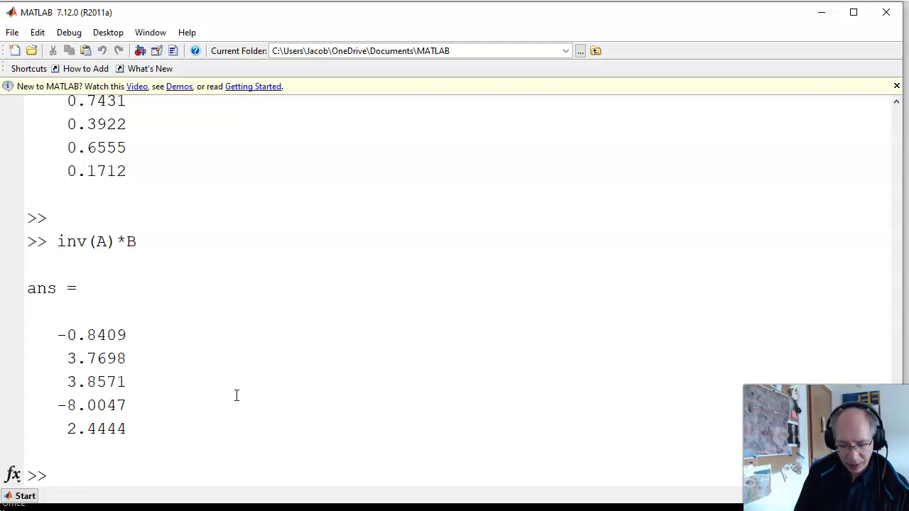
type("j")
key("Return")
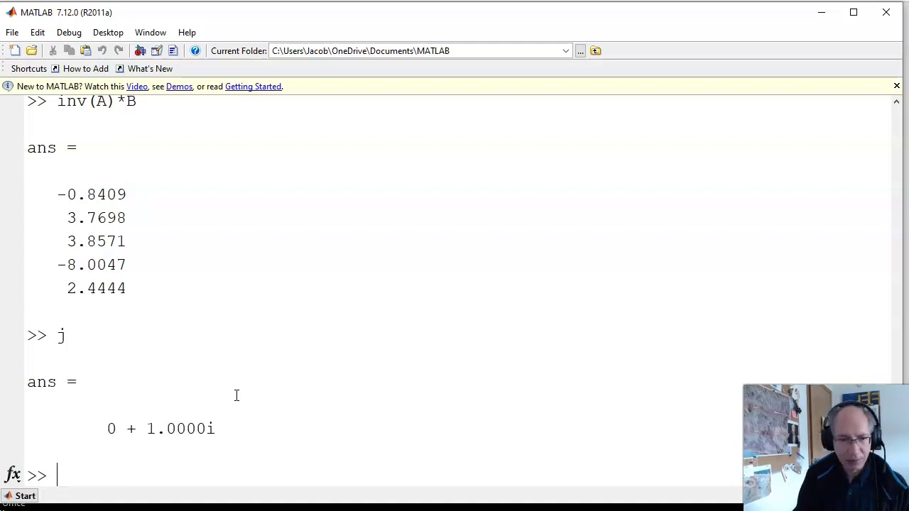
- Make A and B complex by appending + j*rand(5,5) and + j*rand(5,1)
key("Up")
key("Up")
key("Up")
key("Up")
key("Up")
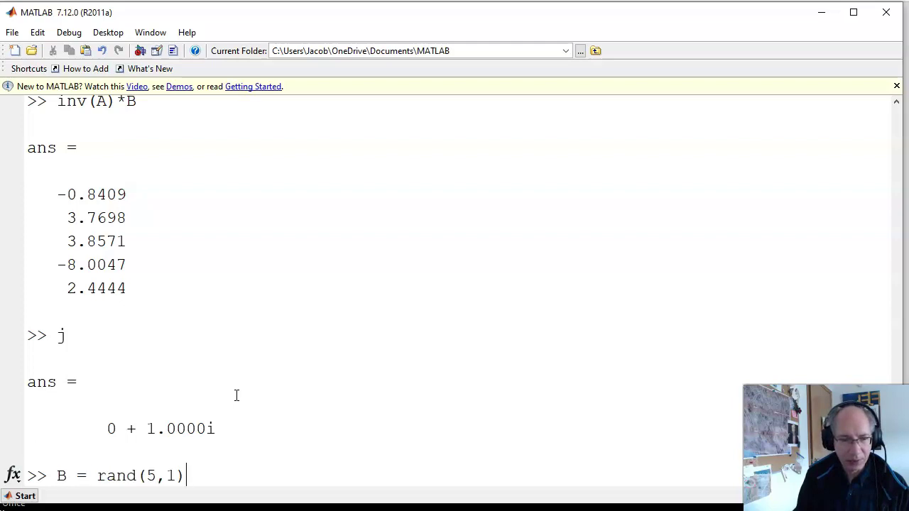
key("Down")
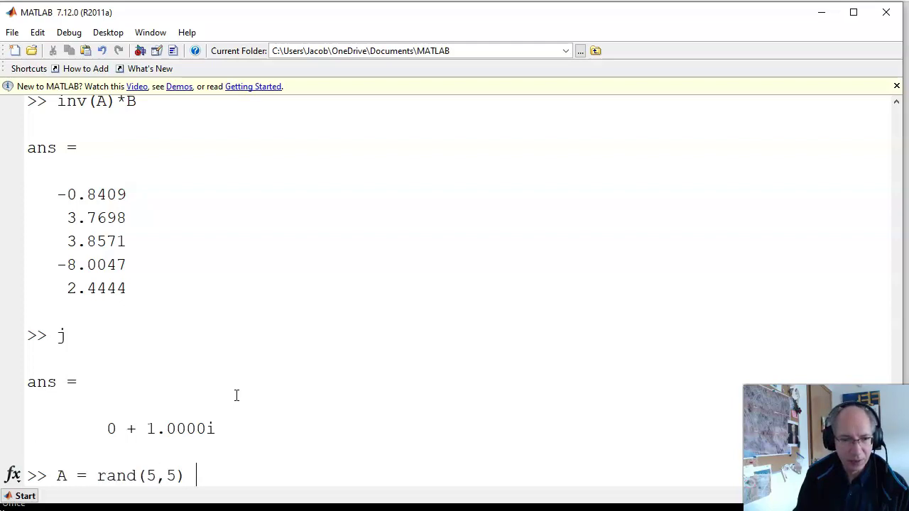
type("+ j*rand")
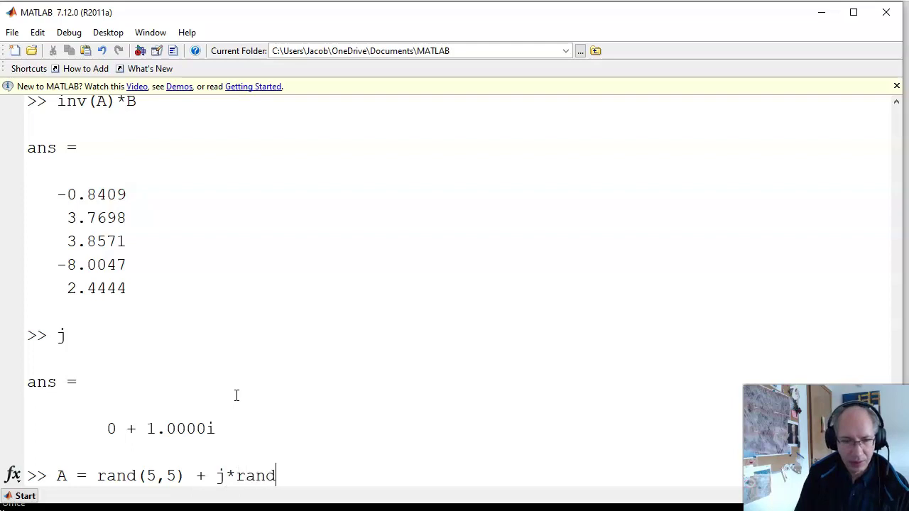
type("(5,5)")
key("Return")
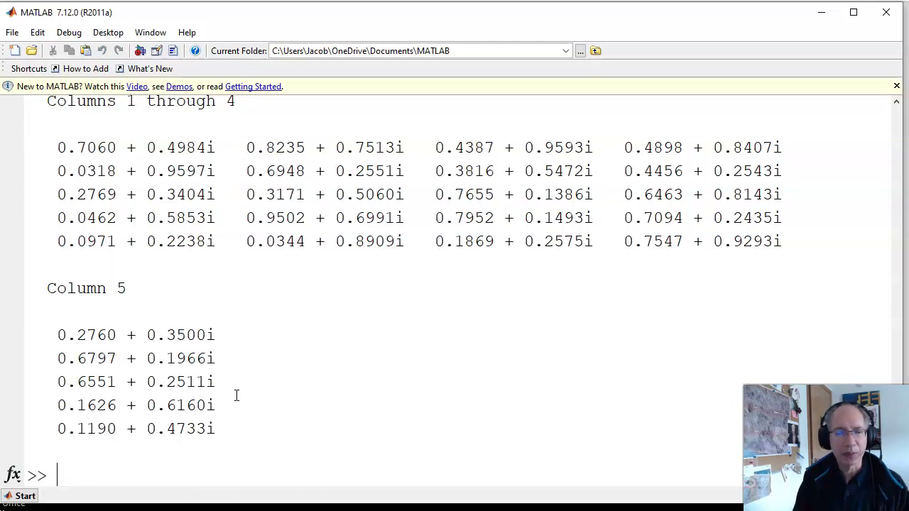
key("Up")
key("Up")
key("Up")
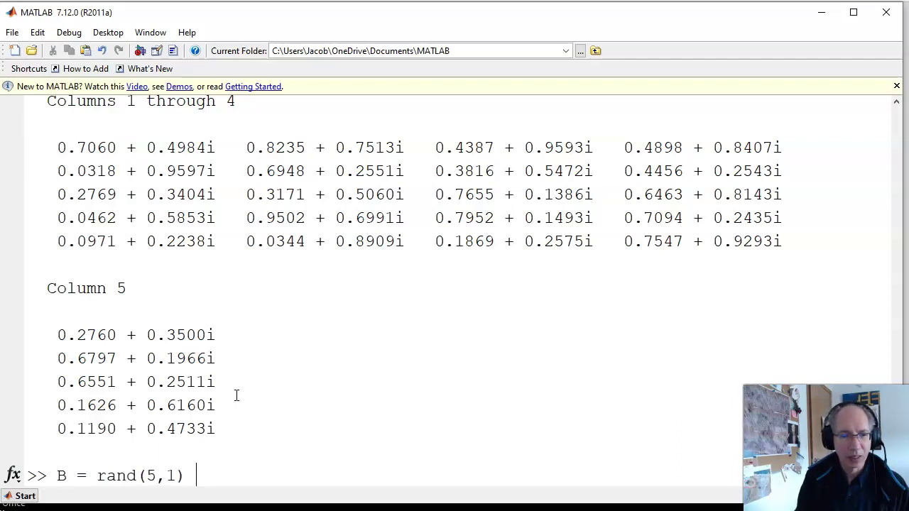
type("+ j*rand(")
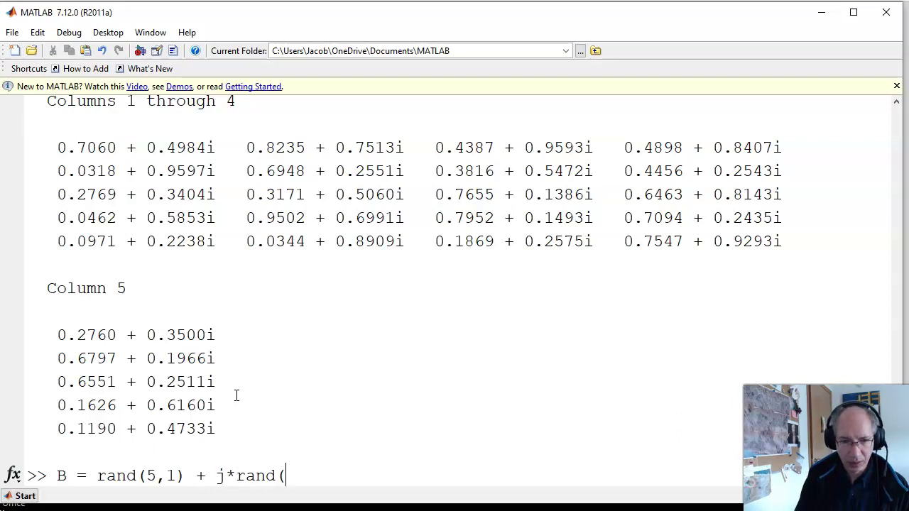
type("5,1)")
key("Return")
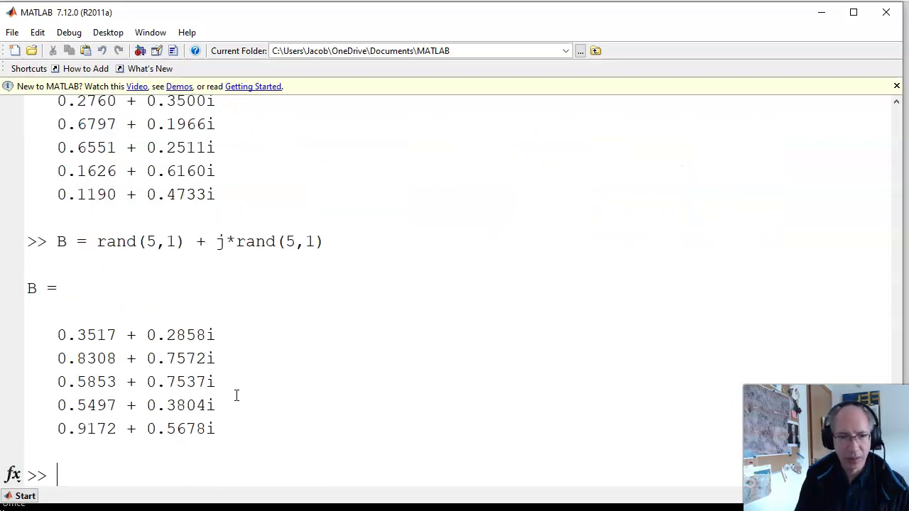
- Rerun inv(A)*B to get the complex five-element solution
key("Up")
key("Up")
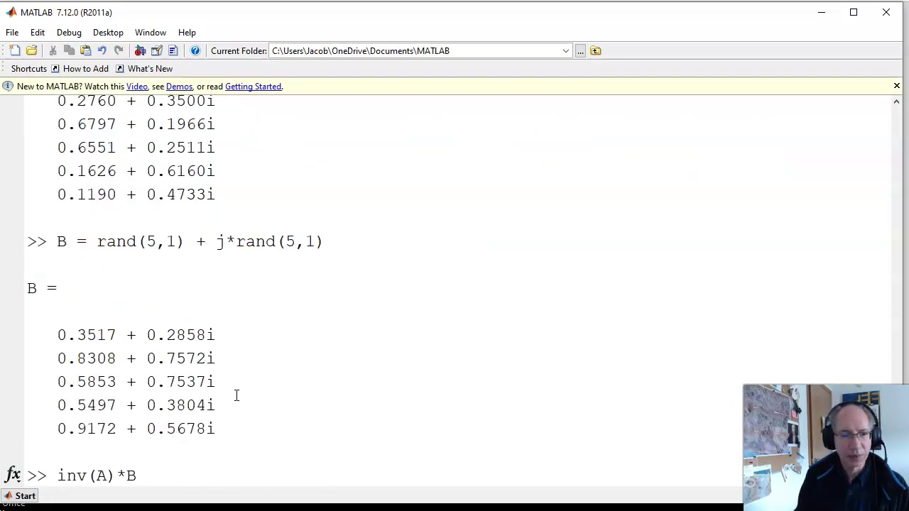
key("Return")
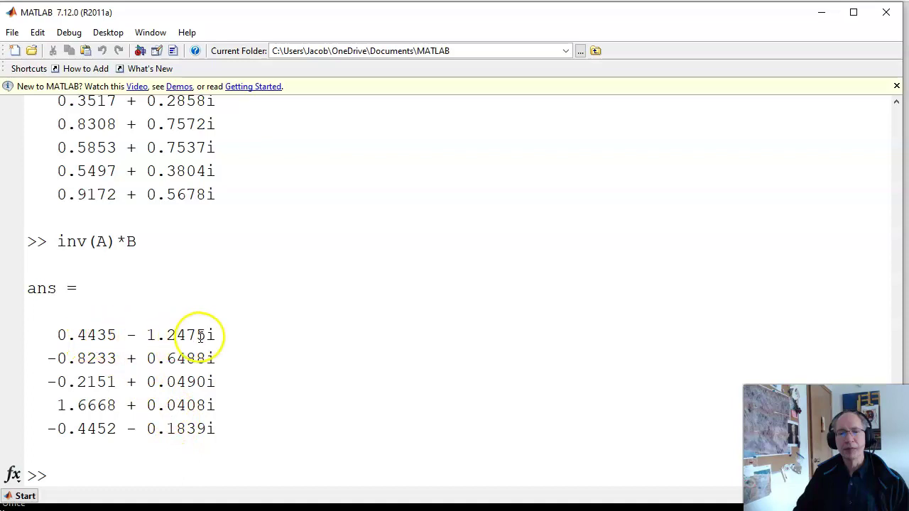
scroll(176, 347, "up", 2)
scroll(176, 365, "up", 7)
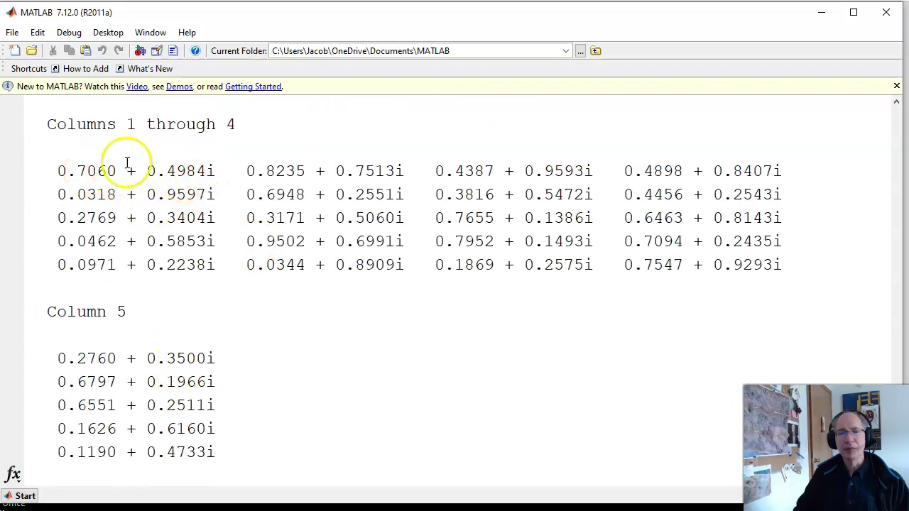
scroll(270, 306, "down", 4)
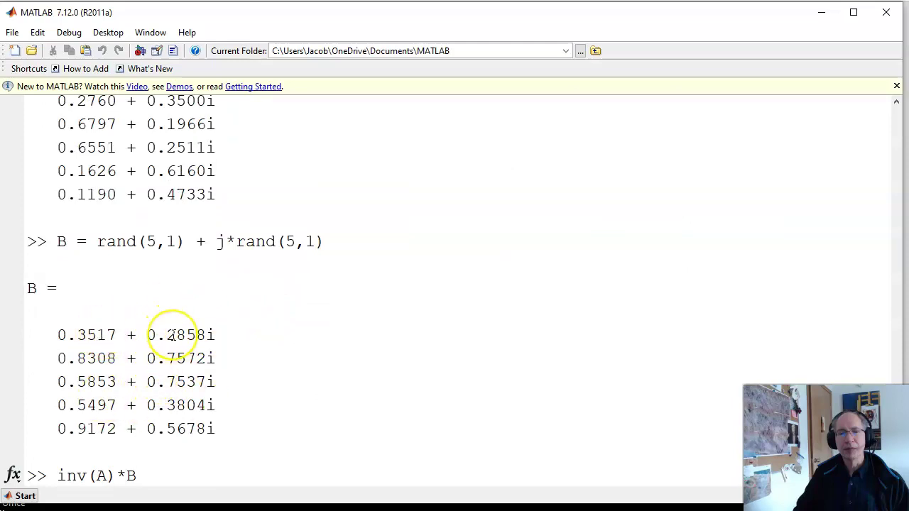
key("Return")
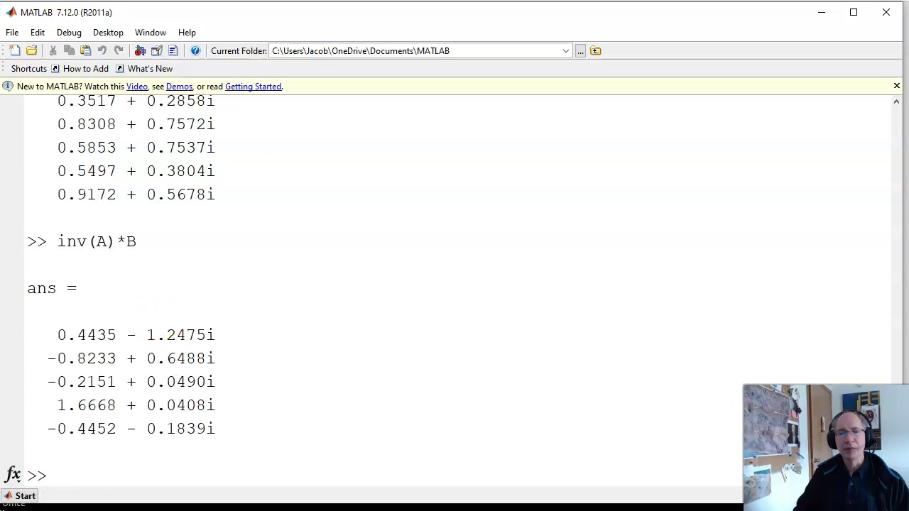
left_click(17, 34)
- Create a new blank script, move its editor to the right, and return to the Command Window
mouse_move(89, 54)
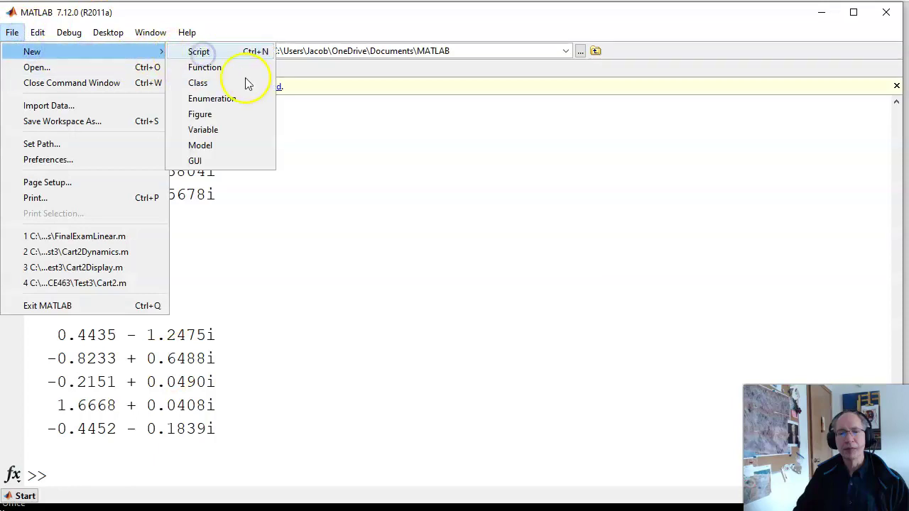
key("ctrl+n")
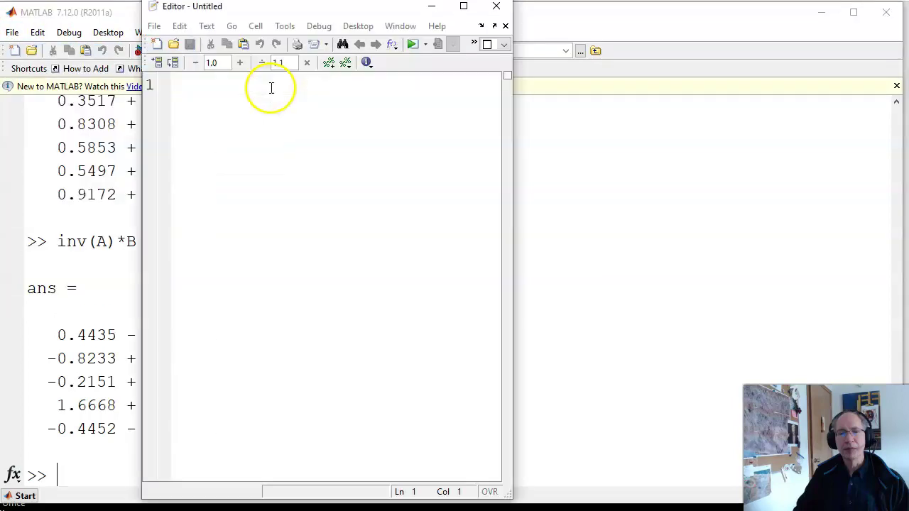
left_click_drag(280, 12, 603, 35)
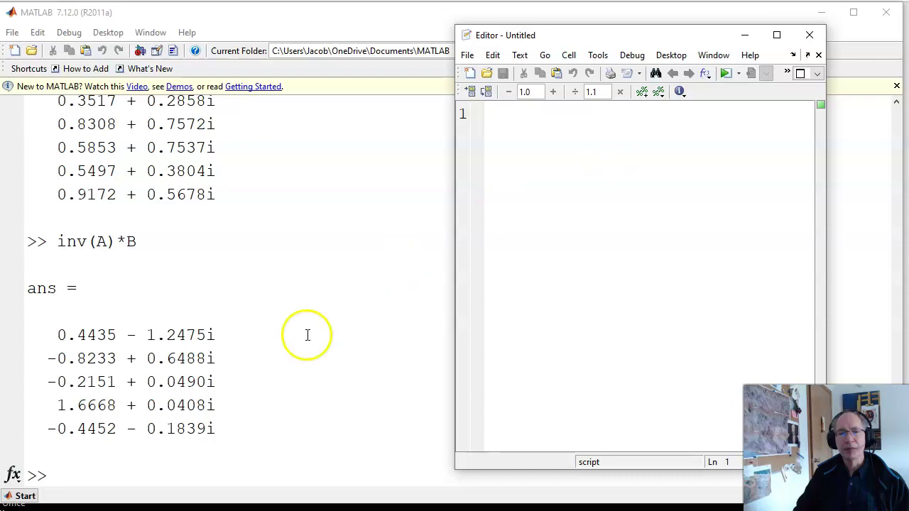
left_click(168, 469)
- Run rand five times in the Command Window, getting a new single random value each time
type("rand")
key("Return")
key("Up")
key("Return")
key("Up")
key("Return")
key("Up")
key("Return")
key("Up")
key("Return")
- Generate two rows of five random numbers with rand(1,5)
type("rand(1,5)")
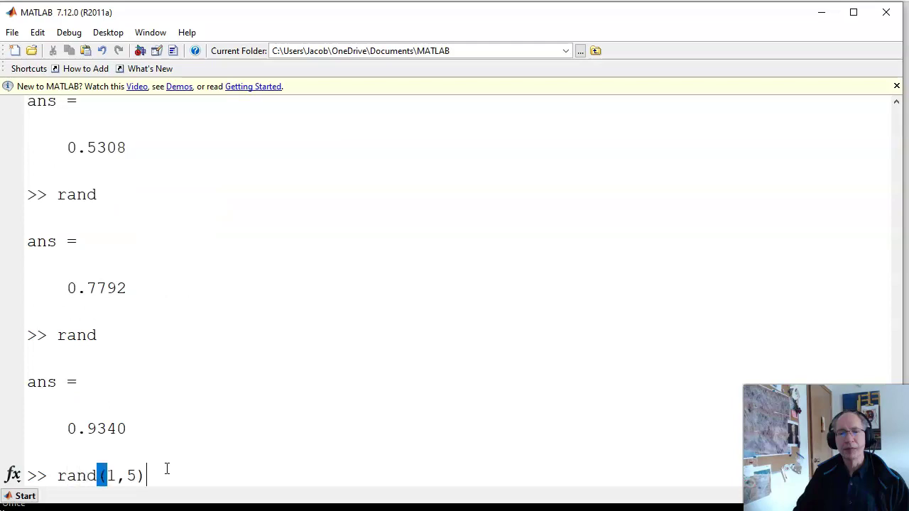
key("Return")
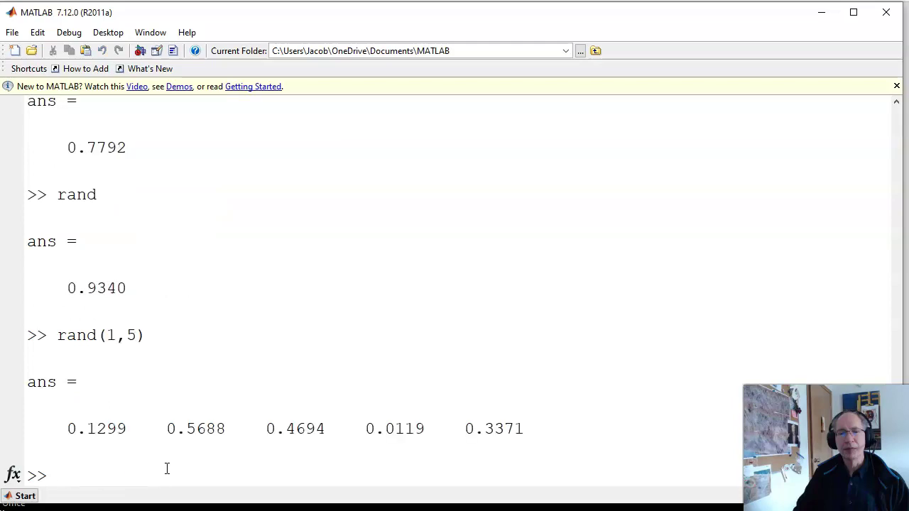
key("Up")
key("Return")
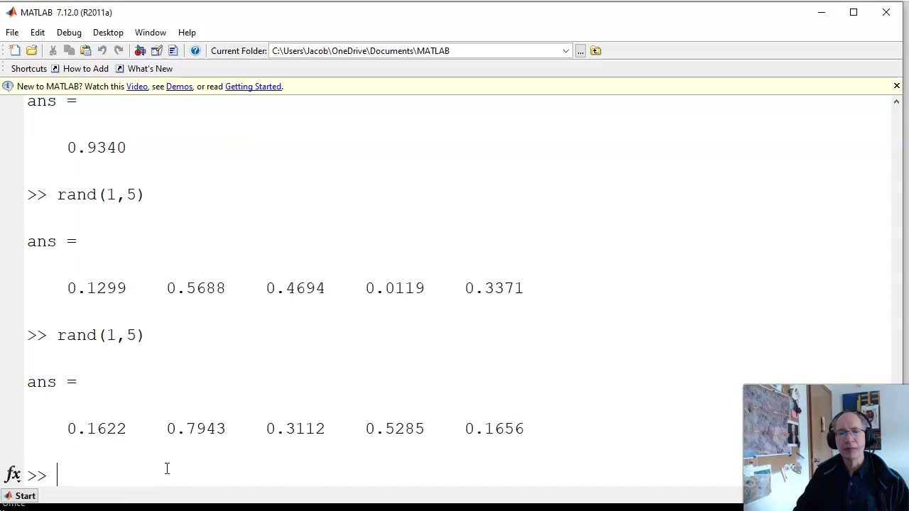
- Edit the command to randn(1,5) for five normally distributed values, then recall rand(1,5)
key("Up")
key("Left")
key("Left")
key("Left")
key("Left")
key("Left")
type("n")
key("Return")
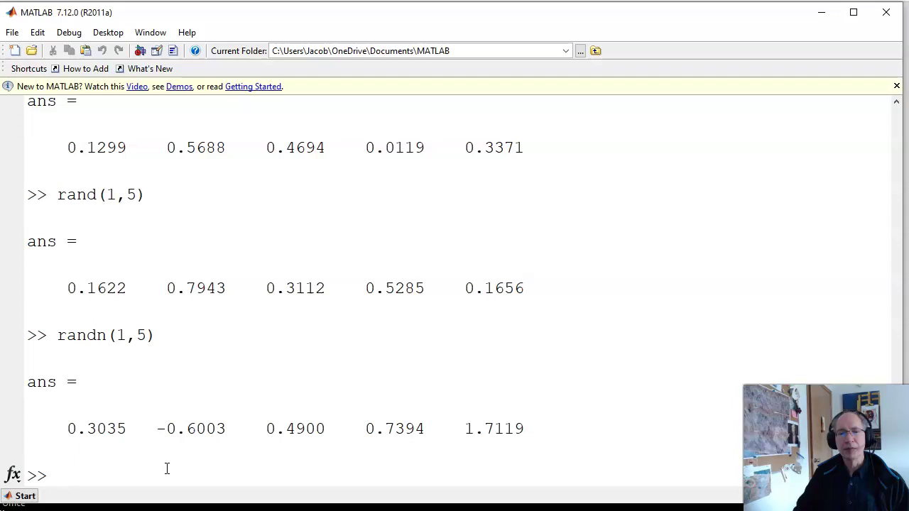
left_click(138, 462)
left_click(111, 457)
left_click(239, 429)
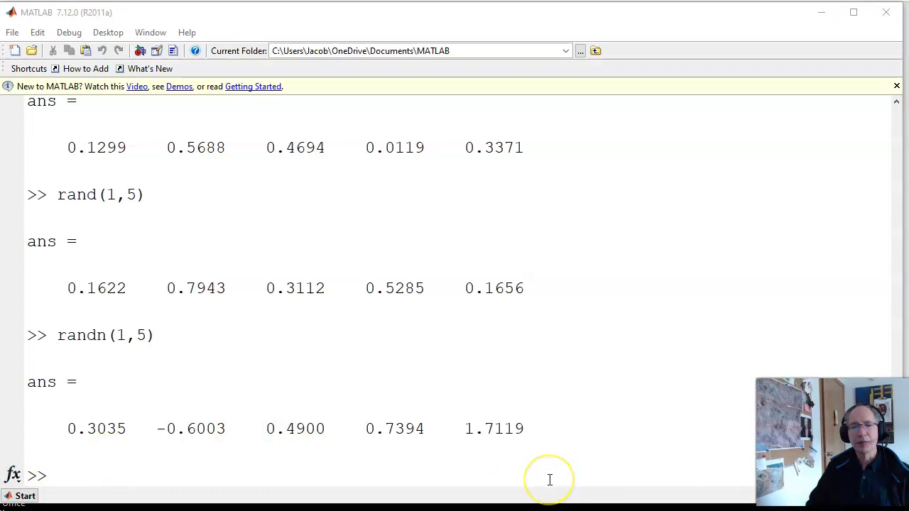
left_click(600, 483)
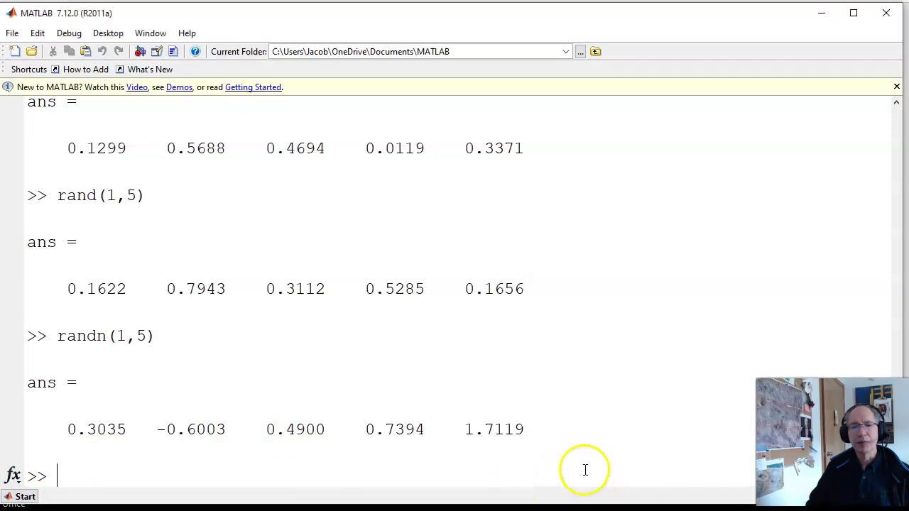
key("Up")
key("Up")
- Rerun rand(1,5), then scale it to rand(1,5)*6
key("Return")
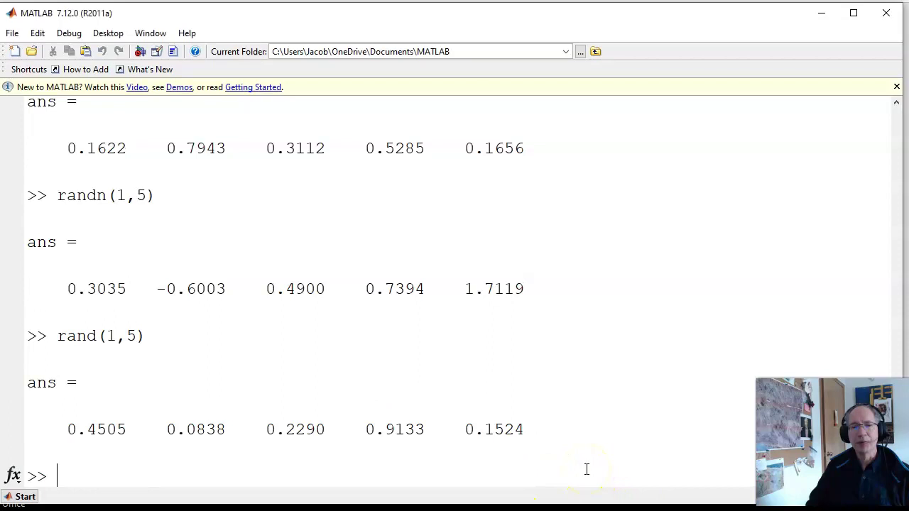
key("Up")
type("*6")
key("Return")
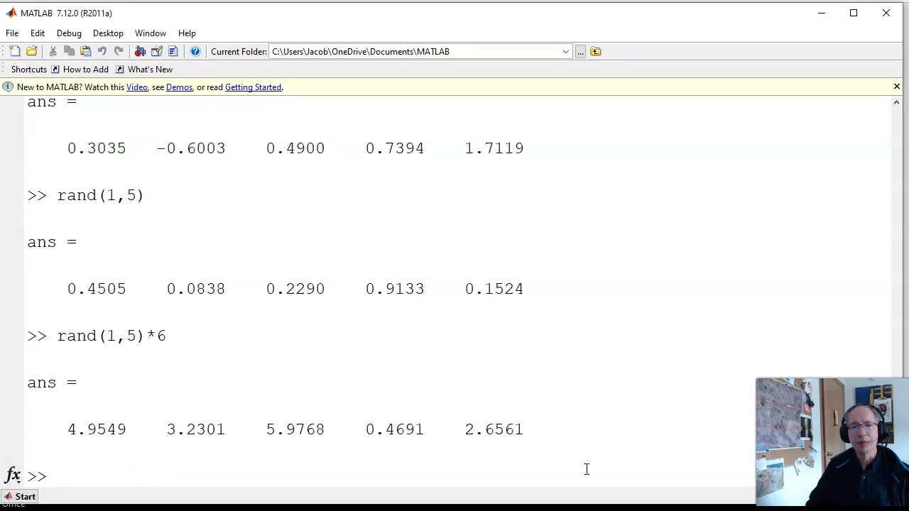
- Roll five dice with ceil(rand(1,5)*6)
key("Up")
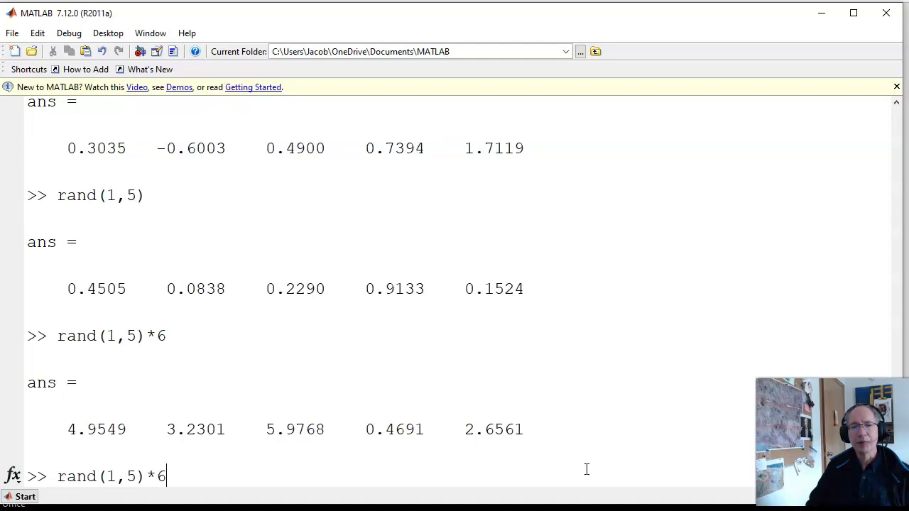
key("Left")
key("Left")
key("Left")
key("Left")
key("Left")
key("Left")
key("Left")
key("Left")
key("Left")
key("Left")
key("Left")
type("ceil(")
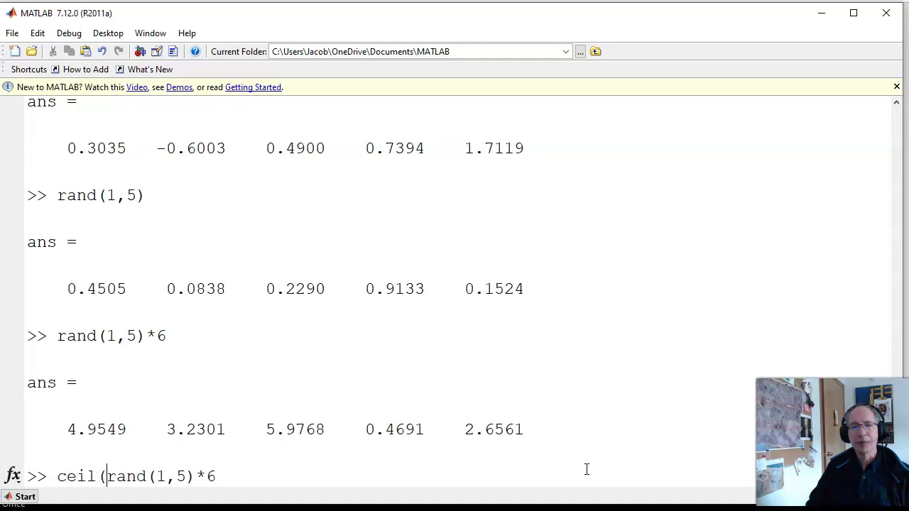
key("Right")
key("Right")
key("Right")
key("Right")
key("Right")
key("Right")
key("Right")
key("Right")
key("Right")
key("Right")
type(")")
key("Return")
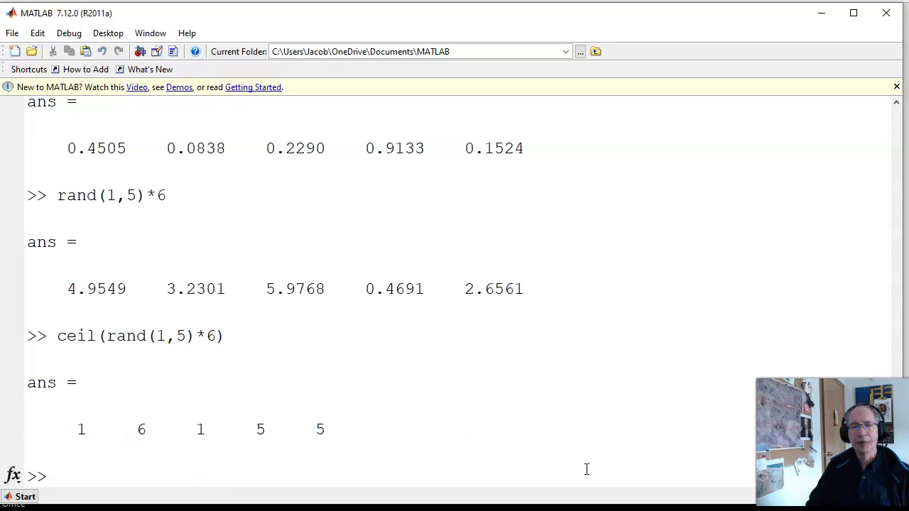
- Reroll the five dice five more times
key("Up")
key("Return")
key("Up")
key("Return")
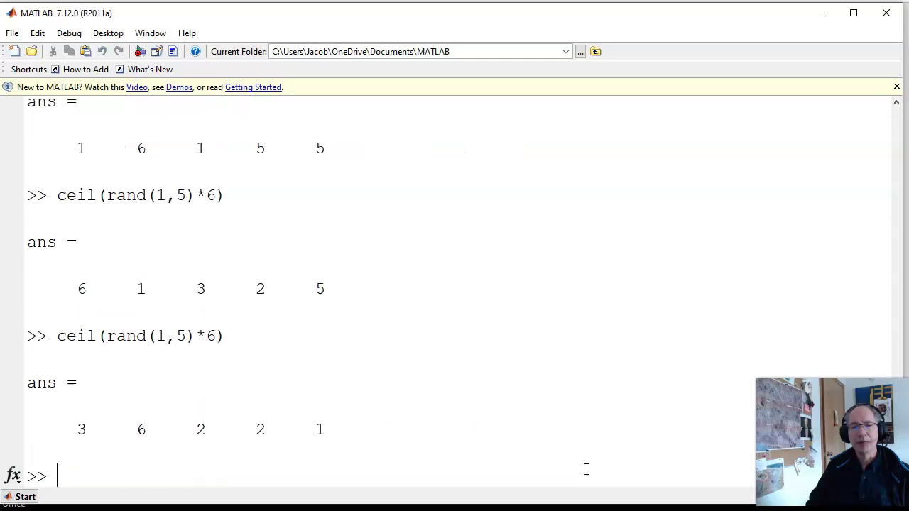
key("Up")
key("Return")
key("Up")
key("Return")
key("Up")
key("Return")
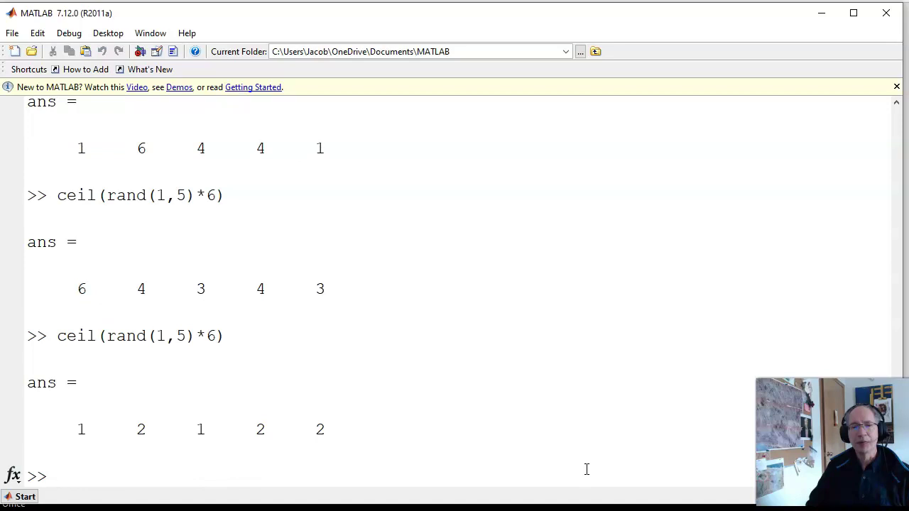
- Change the command to ceil(rand(1,7)*6) to roll seven dice
key("Up")
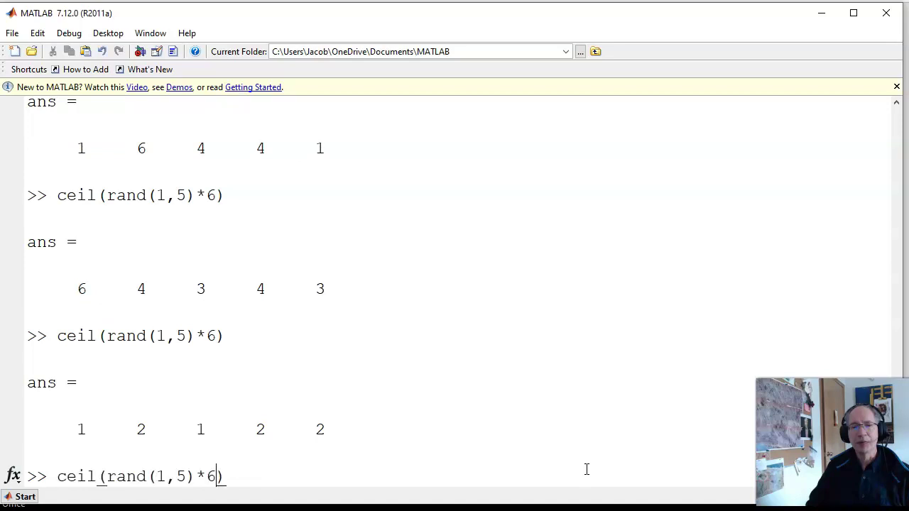
key("Left")
key("Left")
key("Left")
key("Left")
key("BackSpace")
type("7")
key("Return")
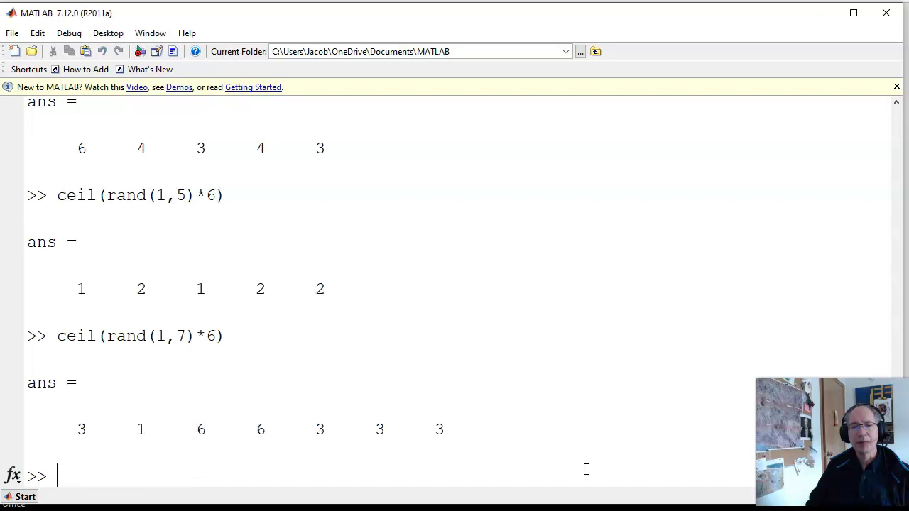
- Sum the seven dice with sum(ceil(rand(1,7)*6)), returning 23, and select that command
key("Up")
key("Left")
key("Left")
key("Left")
key("Left")
key("Left")
key("Left")
key("Left")
key("Left")
key("Left")
key("Left")
key("Left")
key("Left")
key("Left")
key("Left")
key("Left")
key("Left")
key("Left")
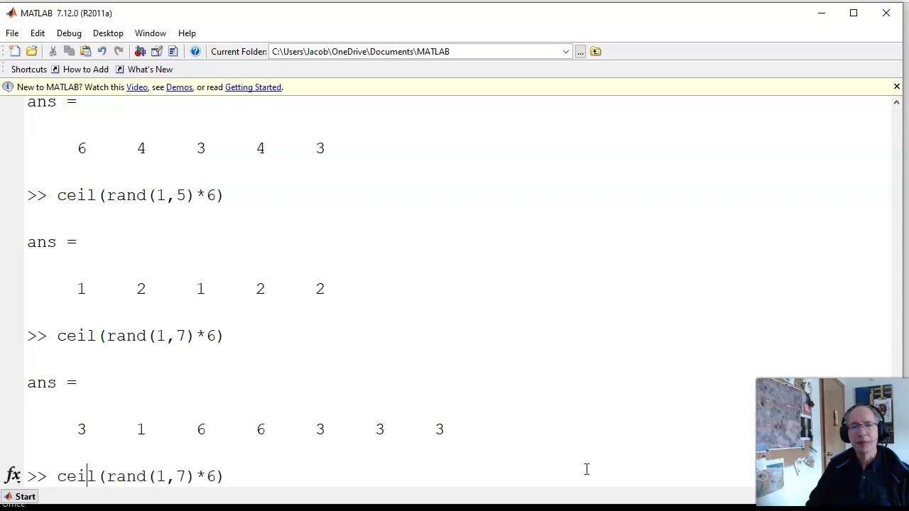
type("sum(")
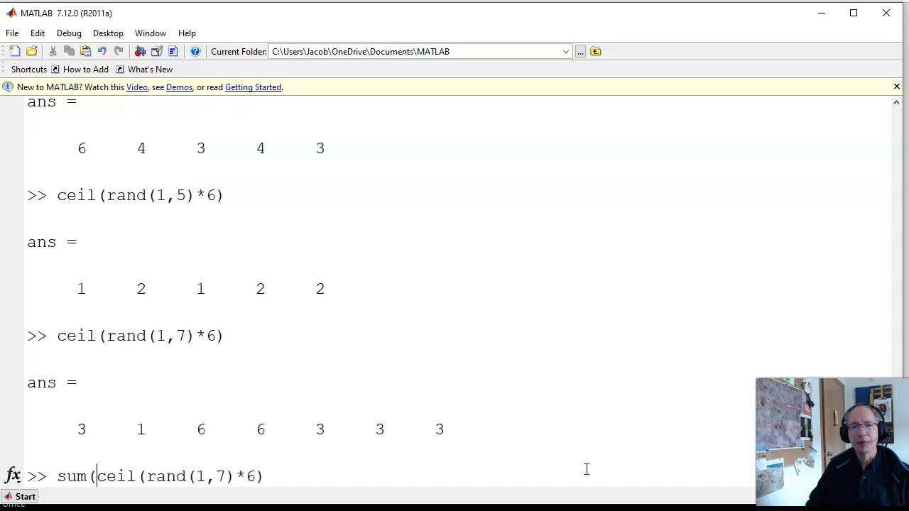
key("Right")
key("Right")
key("Right")
key("Right")
key("Right")
key("Right")
key("Right")
key("Right")
key("Right")
key("Right")
key("Right")
key("Right")
key("Right")
key("Right")
key("Right")
key("Right")
key("Right")
type(")")
key("Return")
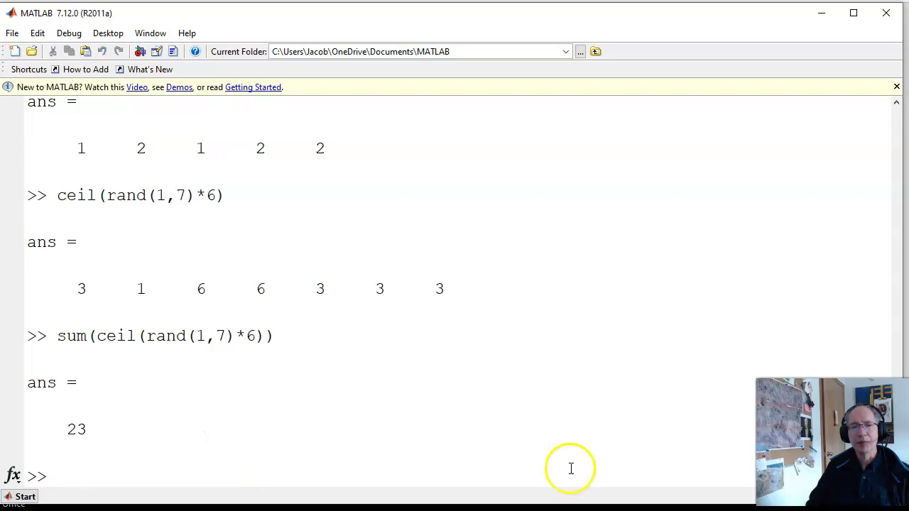
left_click_drag(278, 336, 62, 343)
key("ctrl+c")
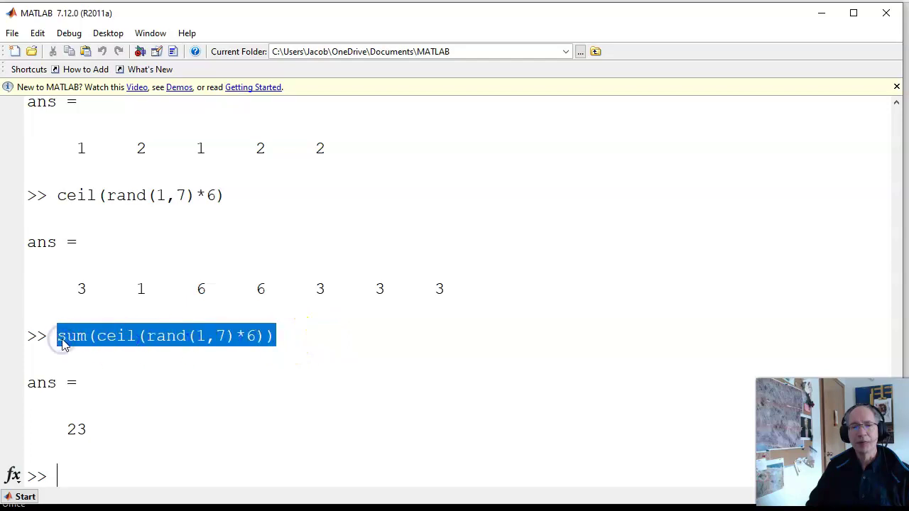
- Paste the command into the script and edit it to Dice = ceil(rand(1,7)*6)
key("alt+Tab")
key("alt+Tab")
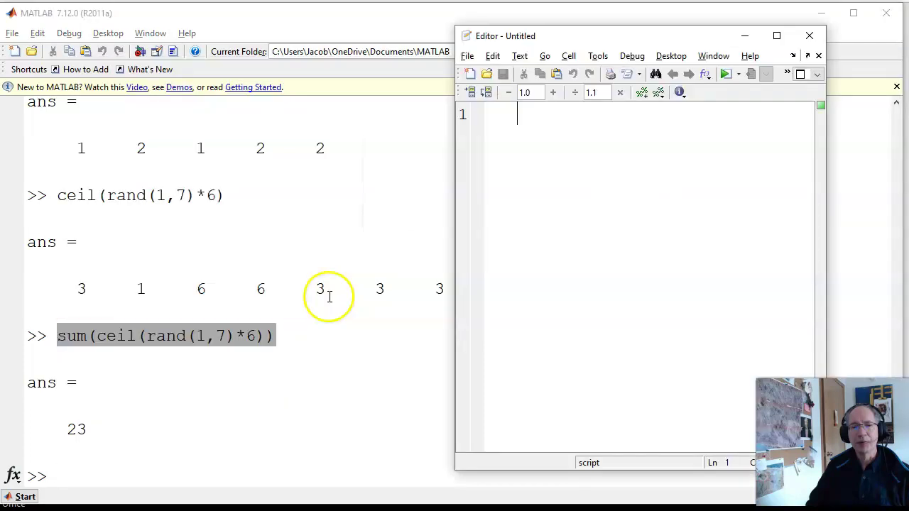
key("ctrl+v")
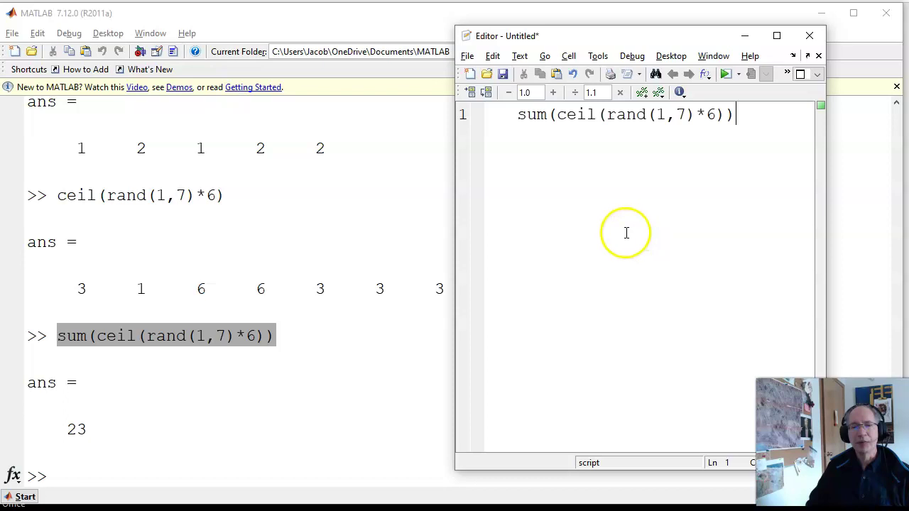
left_click(550, 114)
key("Left")
key("Left")
key("Left")
type("Dice ")
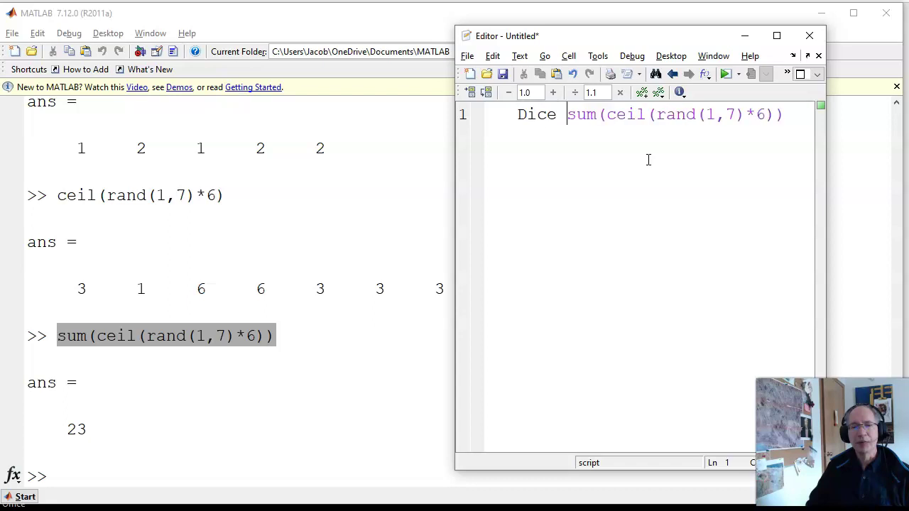
type("=")
key("Delete")
key("Delete")
key("Delete")
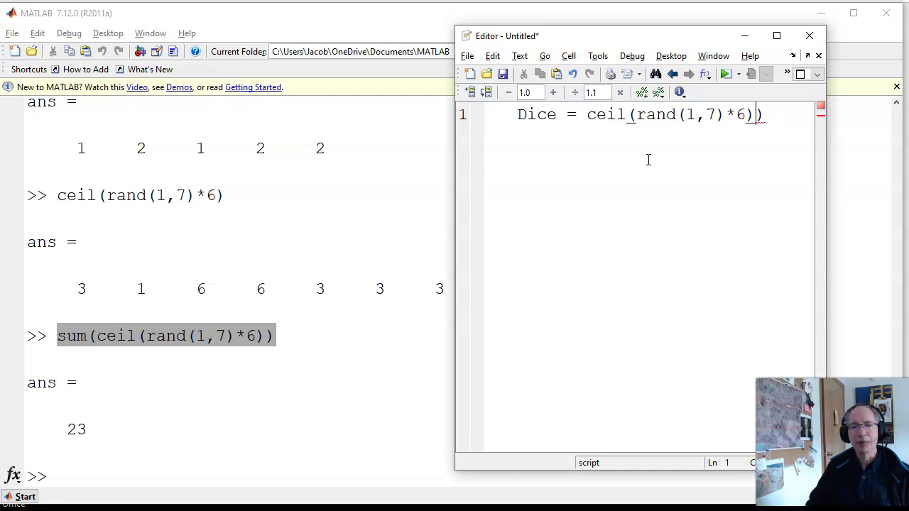
- Run the script, saving it as Untitled.m and replacing the existing file
left_click(724, 74)
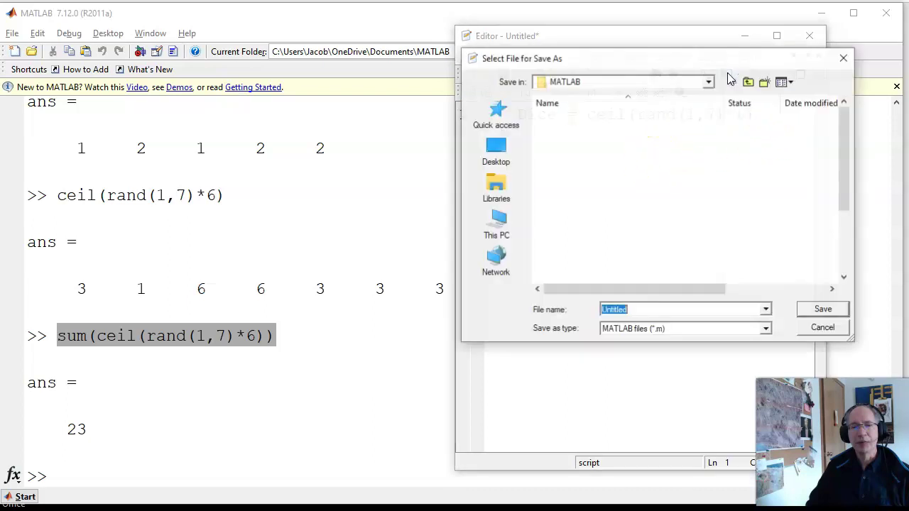
left_click(823, 311)
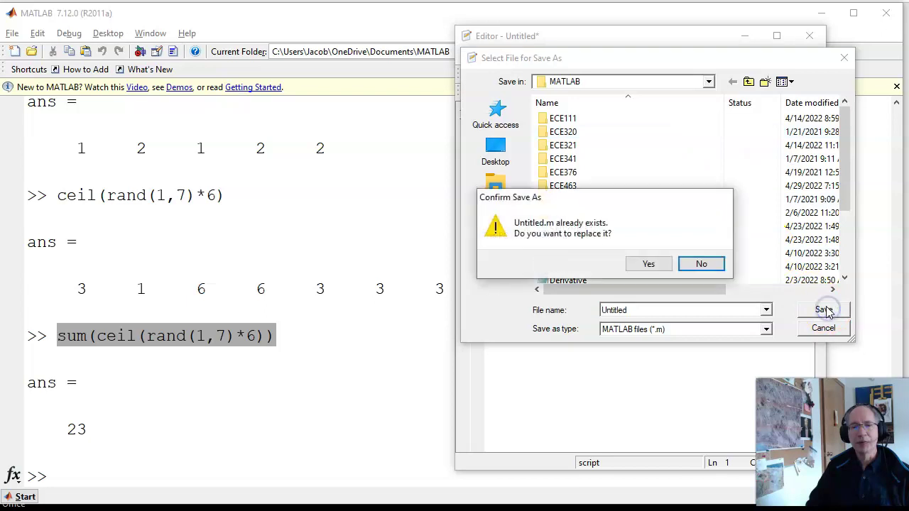
left_click(648, 263)
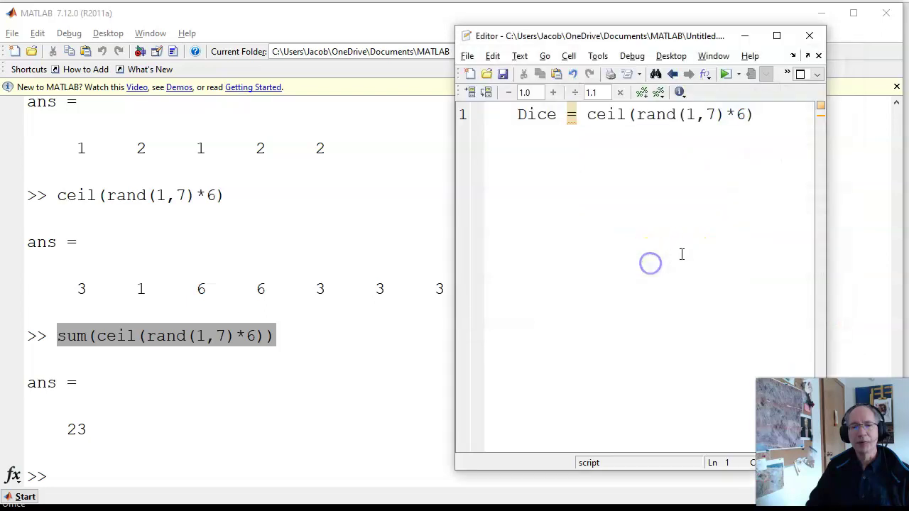
- Run the dice script six times for fresh rolls
left_click(724, 74)
left_click(725, 74)
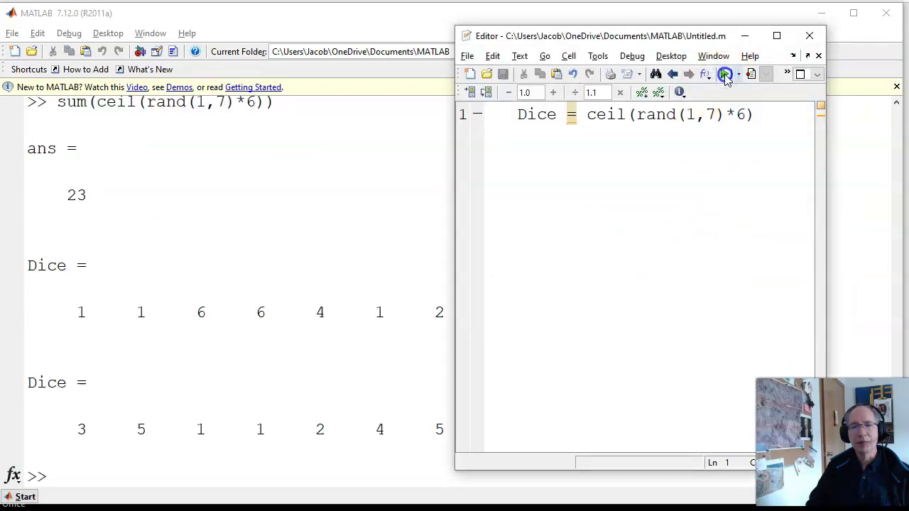
left_click(724, 74)
left_click(725, 74)
left_click(724, 74)
left_click(725, 74)
- Add line 2 Total = sum(Dice) - min(Dice) and run it, printing Total = 23
left_click(766, 115)
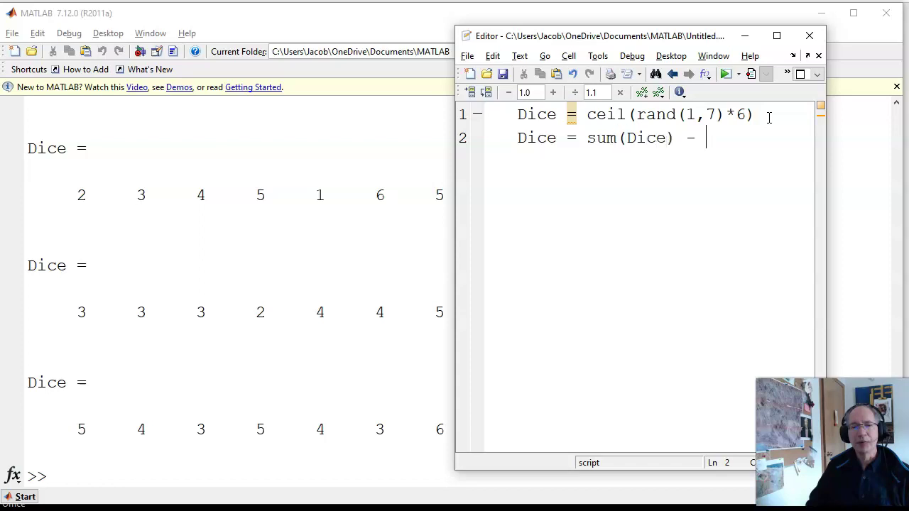
type("ce)")
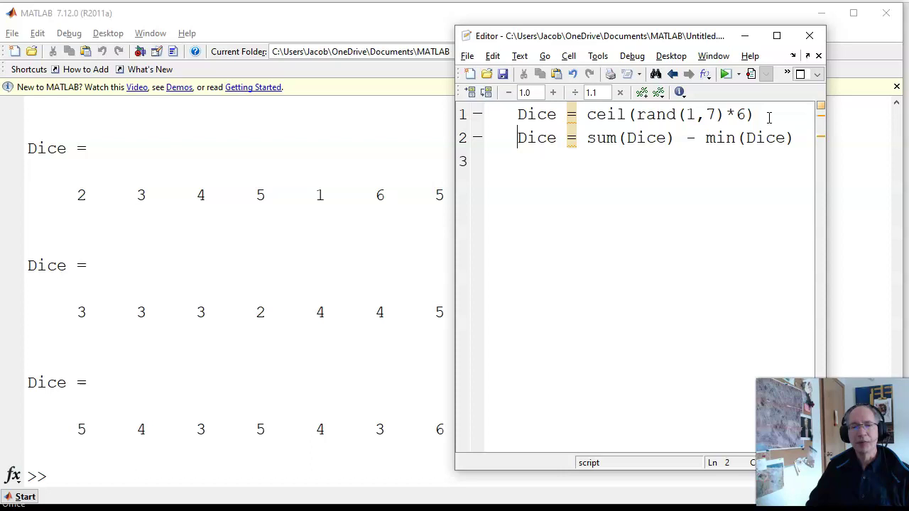
type("Total")
key("Delete")
key("Delete")
key("Delete")
key("Delete")
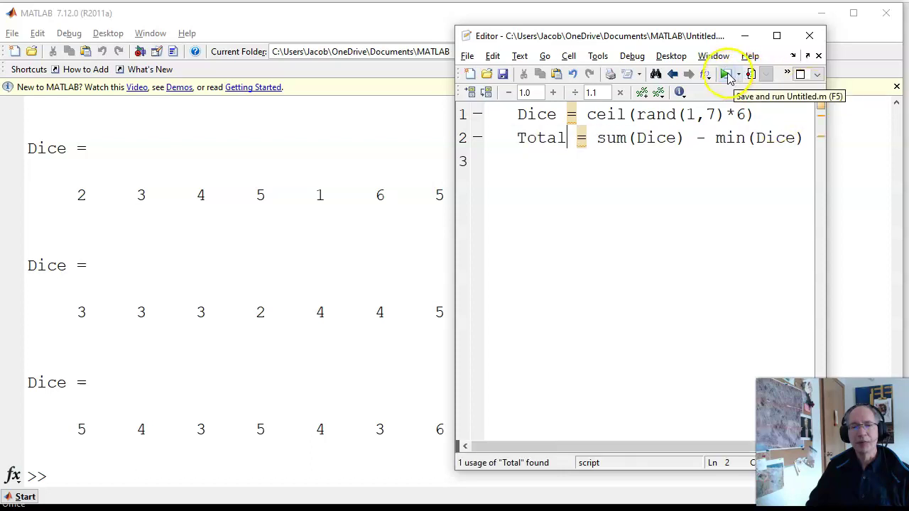
left_click(725, 75)
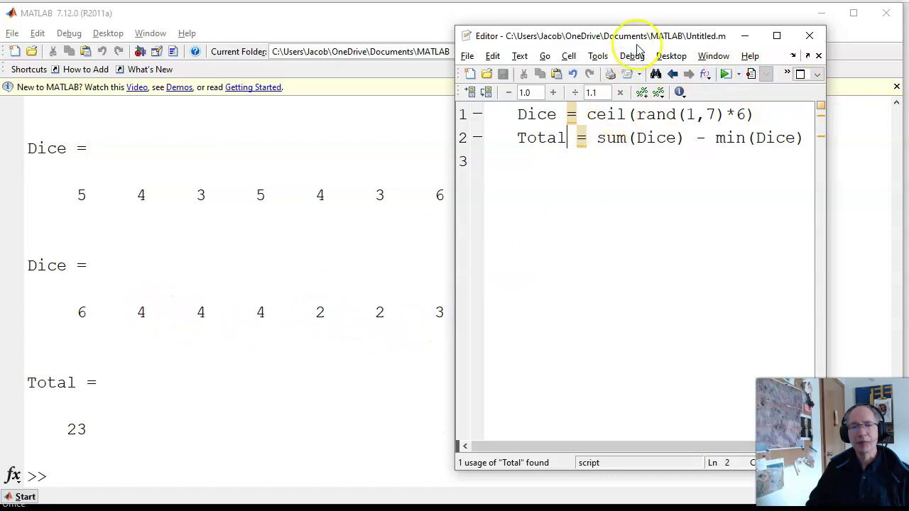
left_click_drag(642, 39, 708, 43)
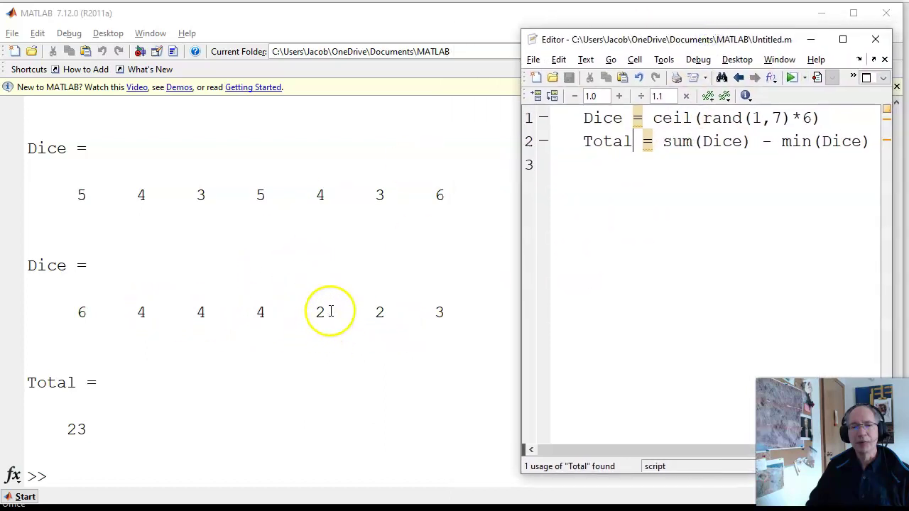
- Run the dice script four more times
left_click(790, 77)
left_click(791, 77)
left_click(790, 78)
left_click(790, 77)
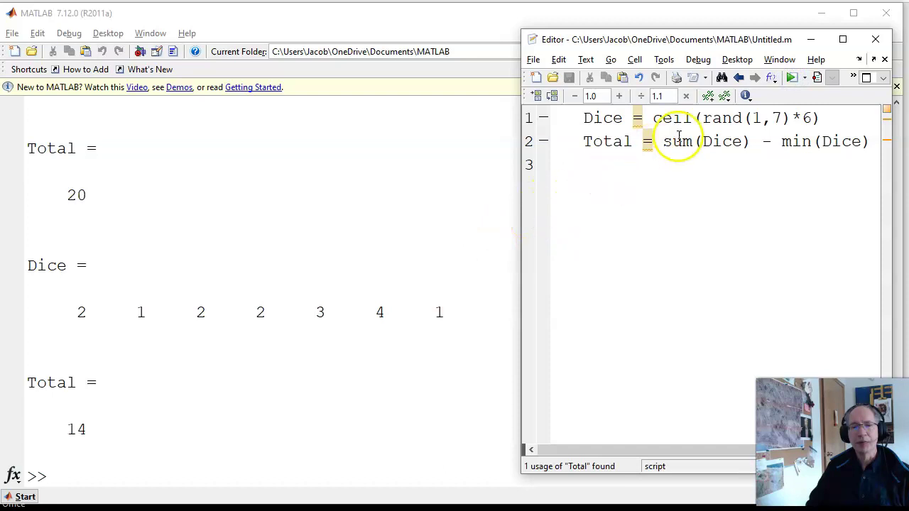
- Change rand(1,7) to rand(1,8) and run the eight-dice script three times
left_click(633, 142)
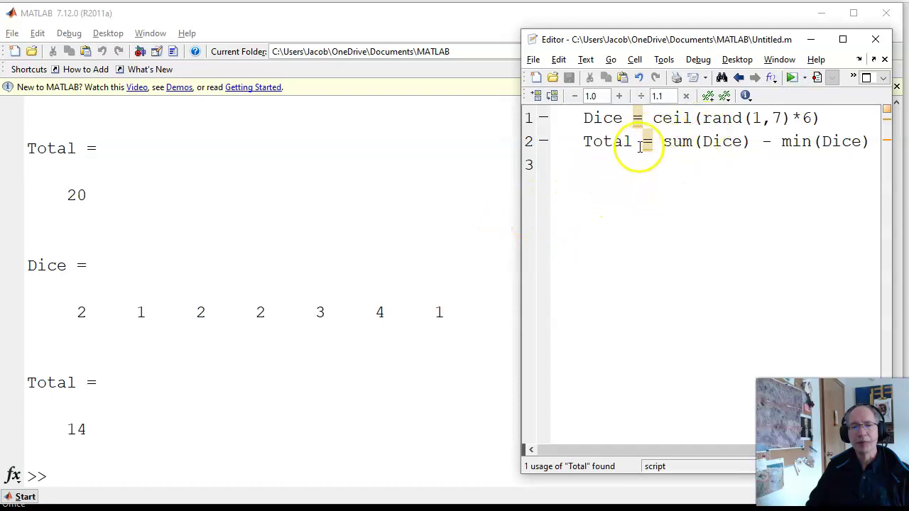
double_click(777, 117)
type("8")
left_click(792, 78)
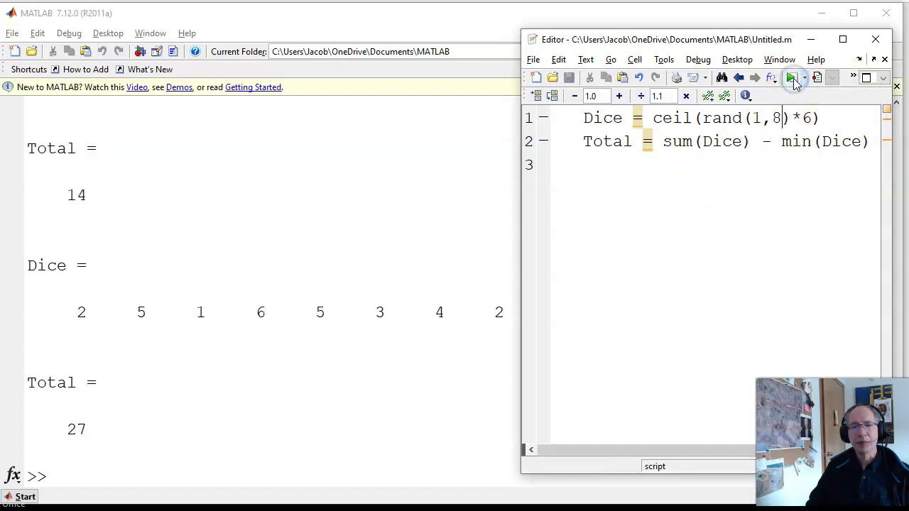
left_click(791, 79)
left_click(792, 78)
- Suppress the Dice line with a semicolon and rerun, printing only totals like 34, 25, 23
left_click(833, 117)
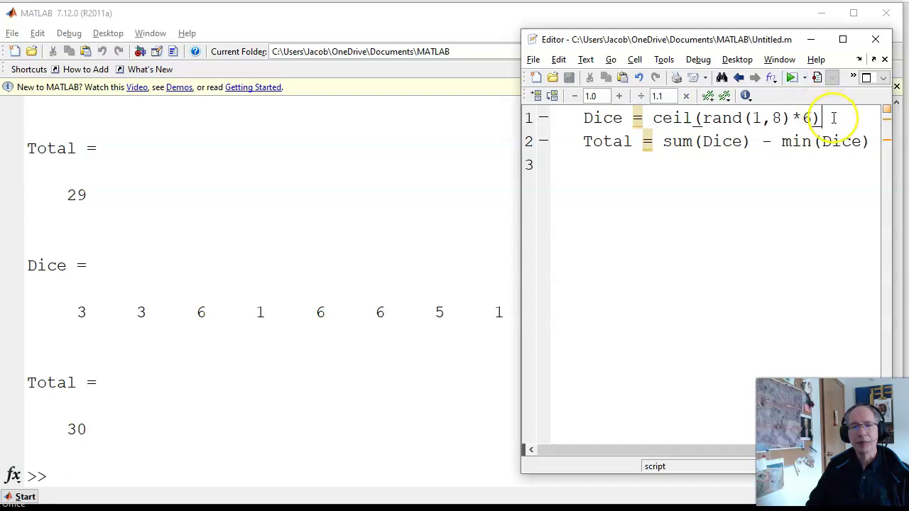
left_click(791, 78)
left_click(791, 78)
left_click(791, 78)
left_click(792, 78)
left_click(791, 78)
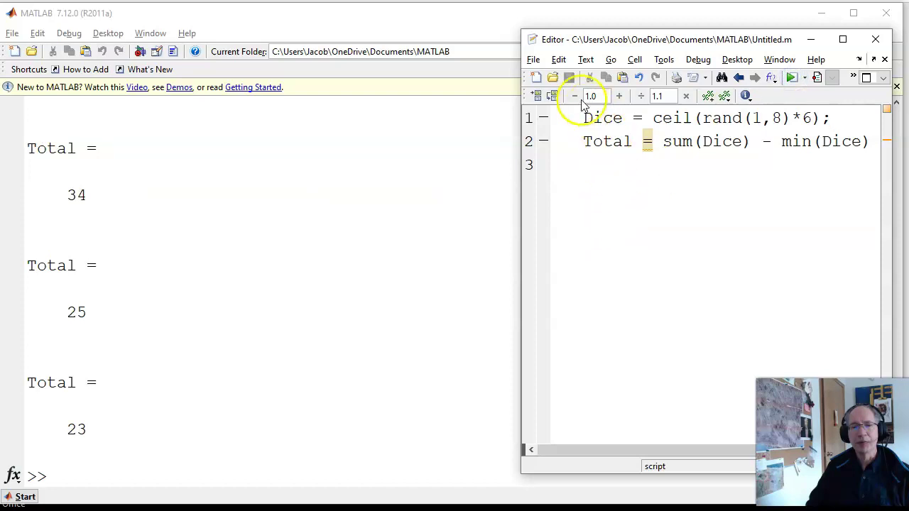
left_click(533, 60)
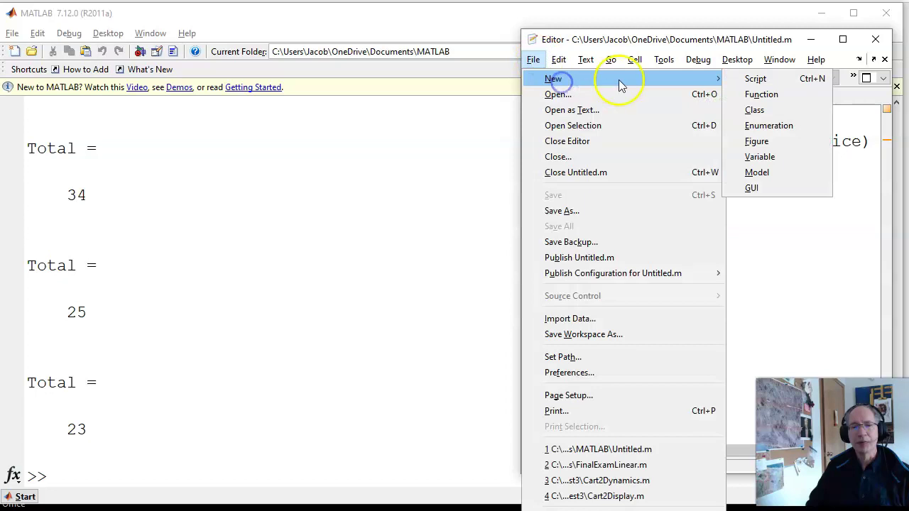
- Create a new Untitled2 function file and reposition and widen its editor to show full lines
mouse_move(717, 78)
left_click(758, 94)
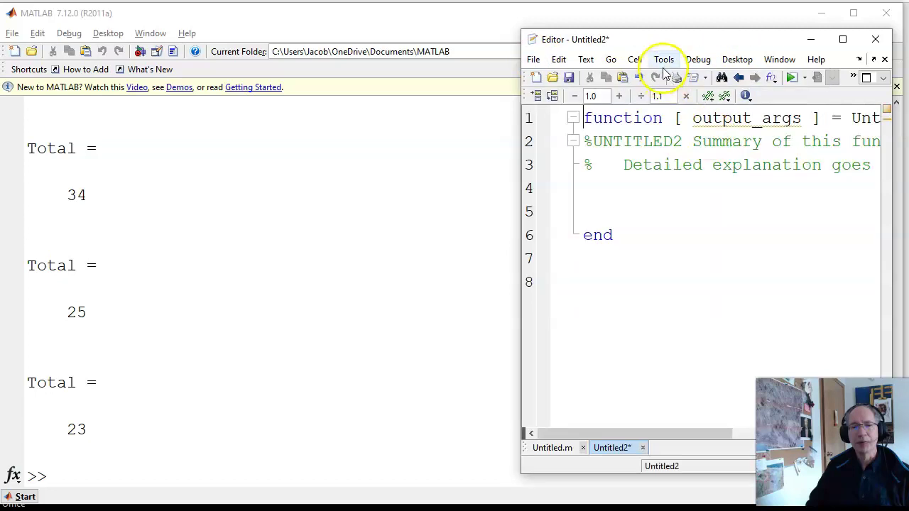
left_click_drag(668, 41, 376, 19)
left_click_drag(587, 174, 859, 188)
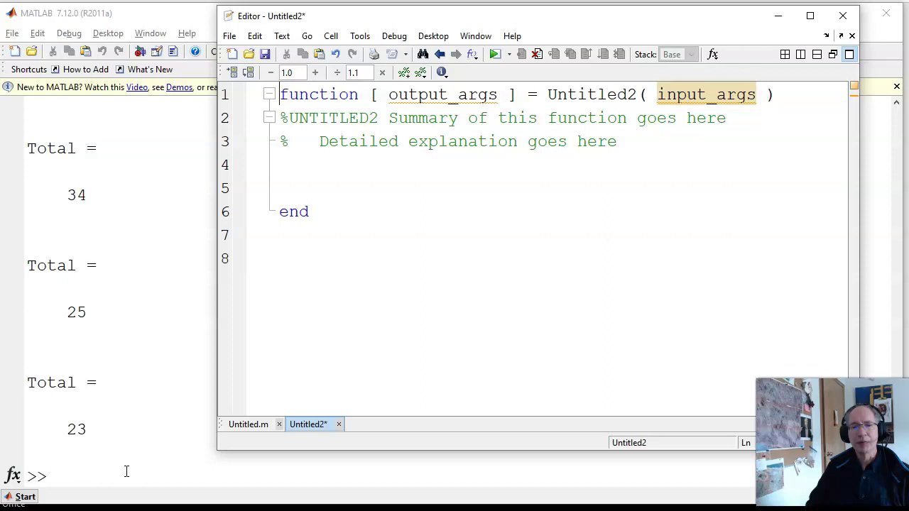
- Rename the function header to function [ Damage ] = Fireball( N )
left_click(545, 94)
type("Firebal")
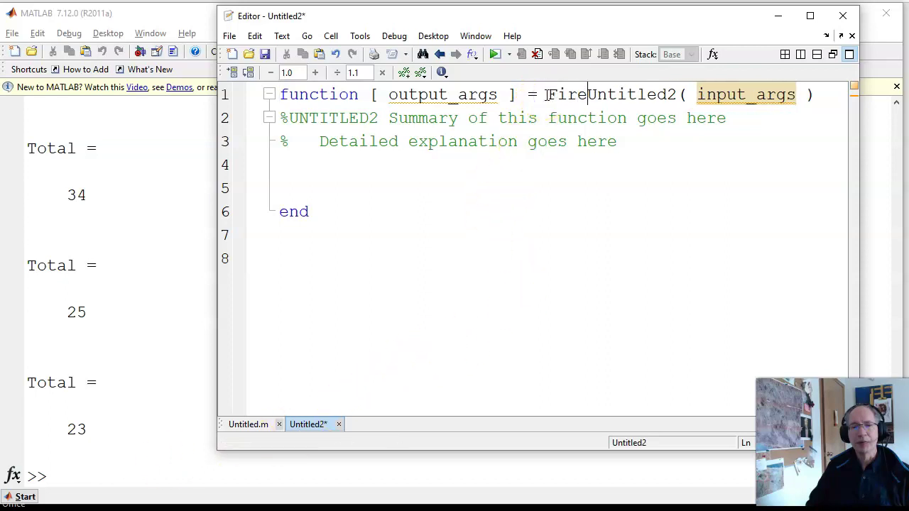
type("l")
key("Delete")
key("Delete")
key("Delete")
key("Delete")
key("Delete")
key("Delete")
key("Delete")
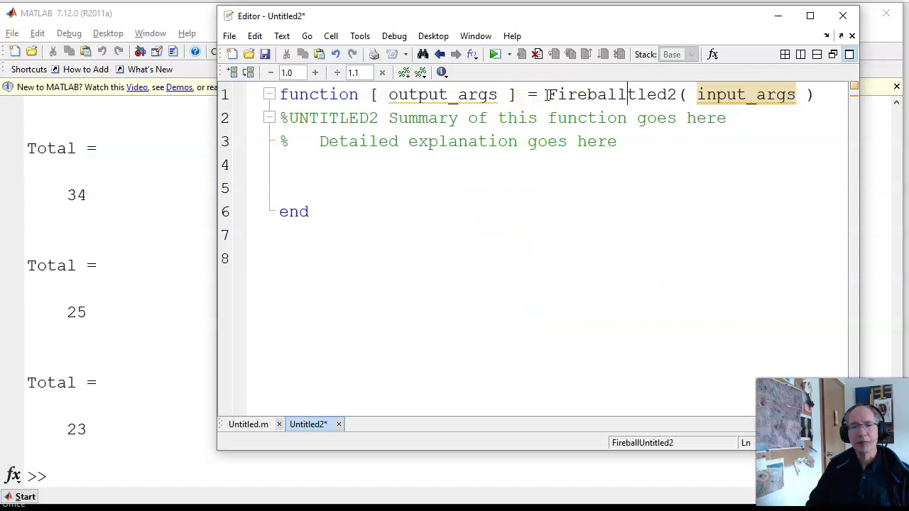
key("Delete")
key("Delete")
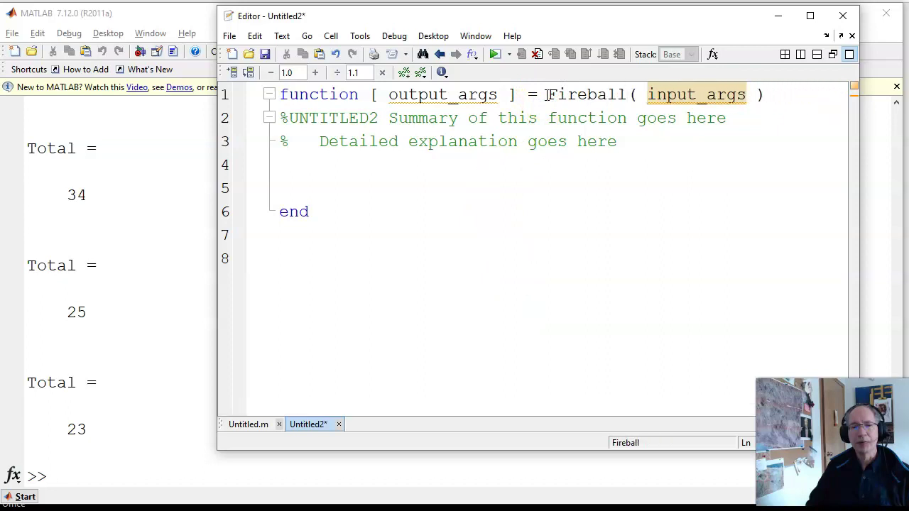
key("Delete")
key("Delete")
key("Delete")
key("Delete")
key("Delete")
key("Delete")
key("Delete")
key("Delete")
key("Delete")
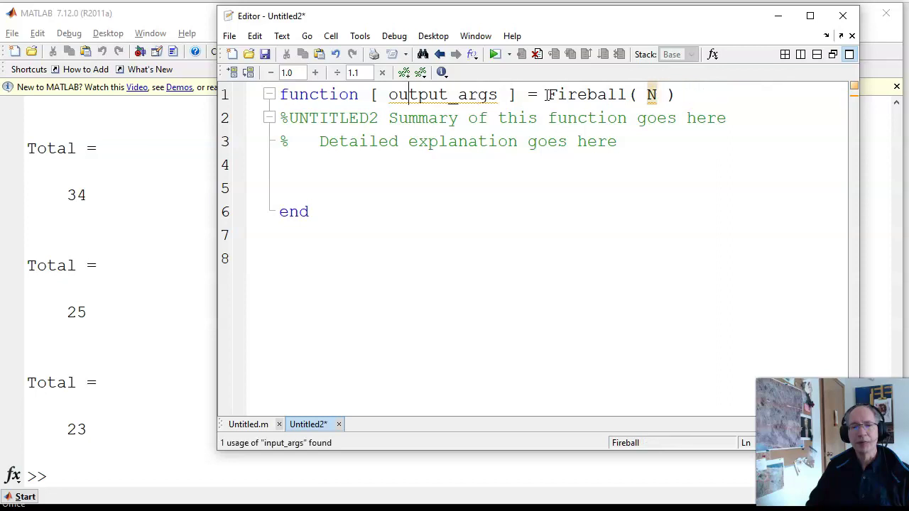
key("Left")
key("Left")
type("Damage")
key("Delete")
key("Delete")
key("Delete")
key("Delete")
key("Delete")
key("Delete")
key("Delete")
key("Delete")
key("Delete")
key("Delete")
key("Delete")
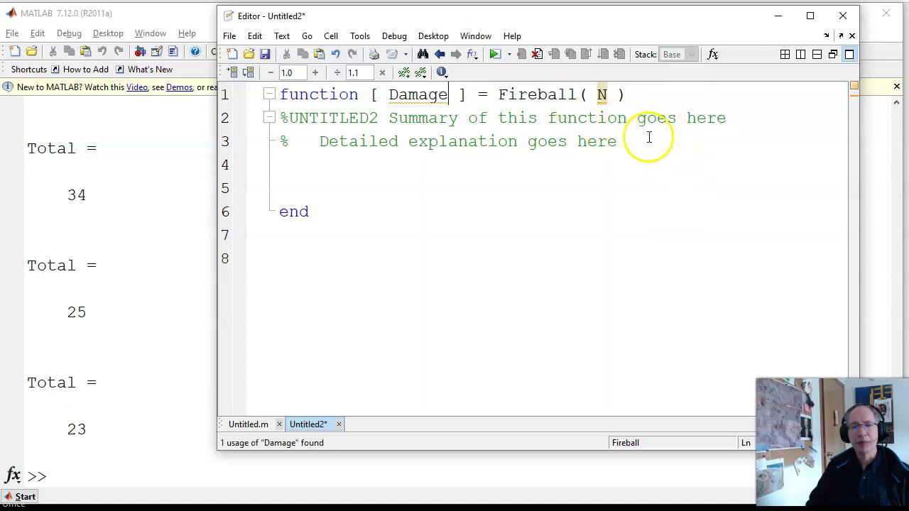
- Replace the template comments with Dice = ceil( 6*rand(N,1) ) and Damage = sum(Dice)
left_click_drag(617, 141, 274, 120)
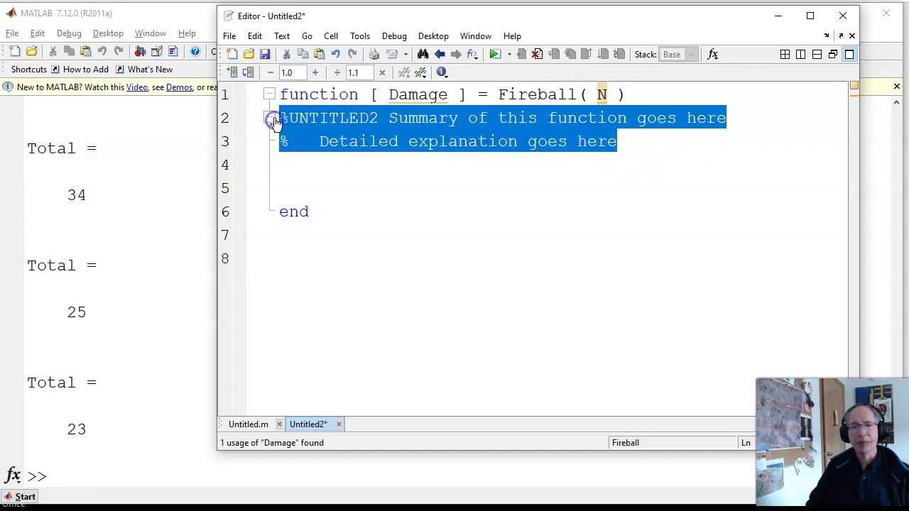
key("Delete")
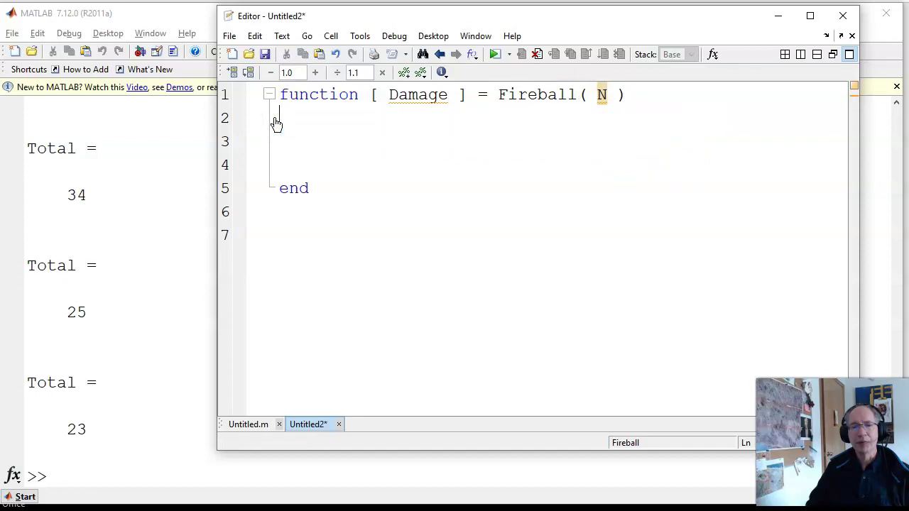
key("Return")
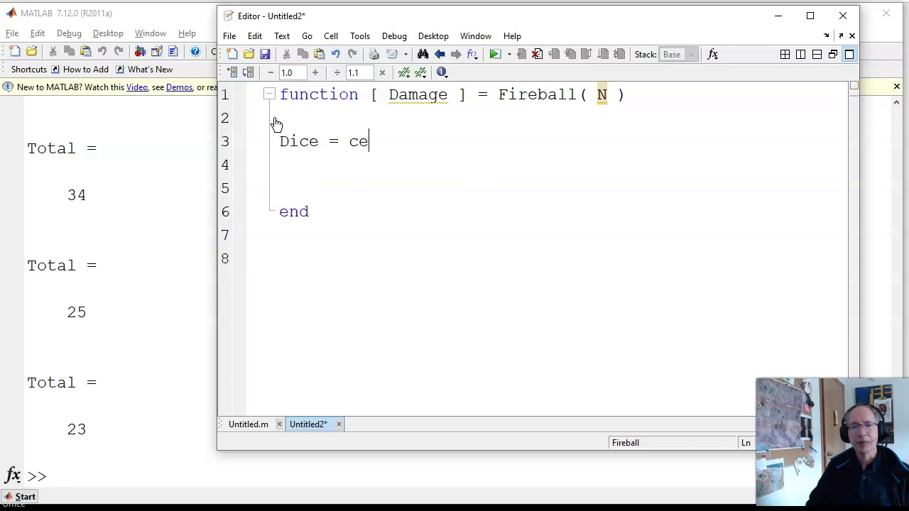
type("Dice = ceil(")
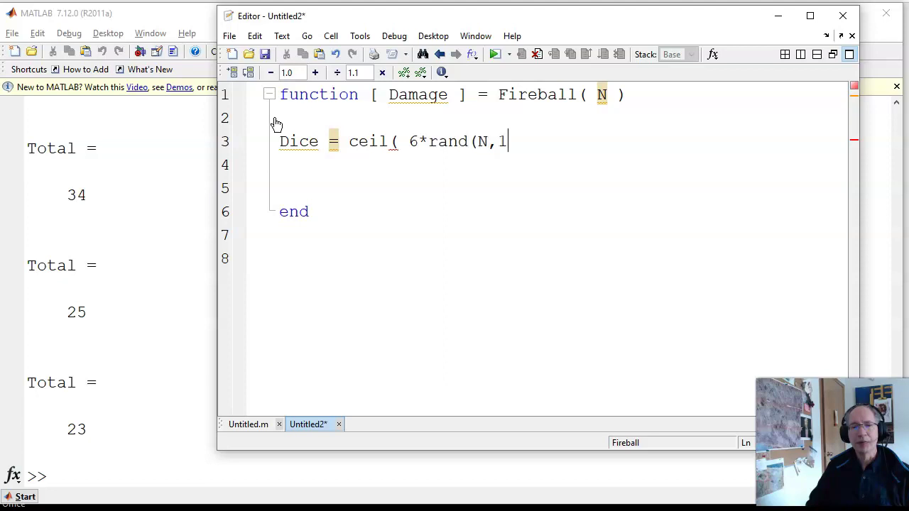
type("6*rand(N,1) );")
key("Return")
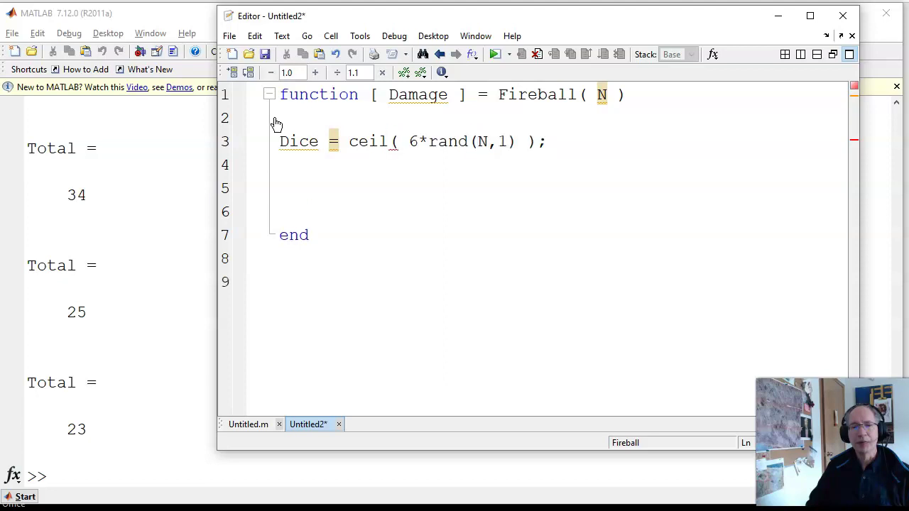
key("Return")
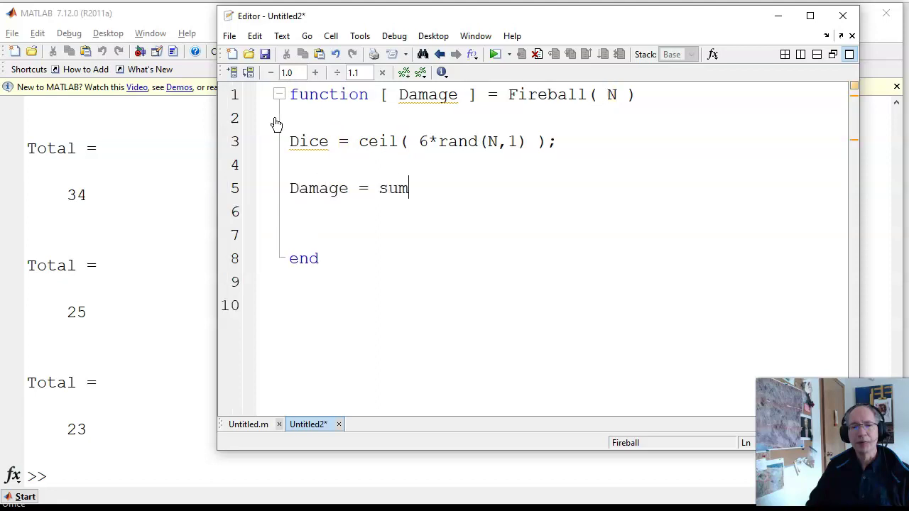
type("Damage = sum(Dice)")
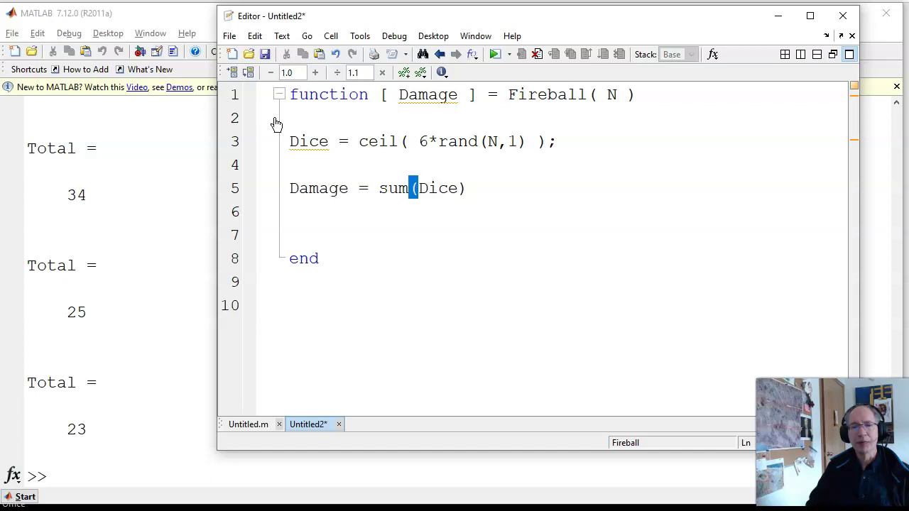
left_click(562, 140)
key("BackSpace")
left_click(468, 203)
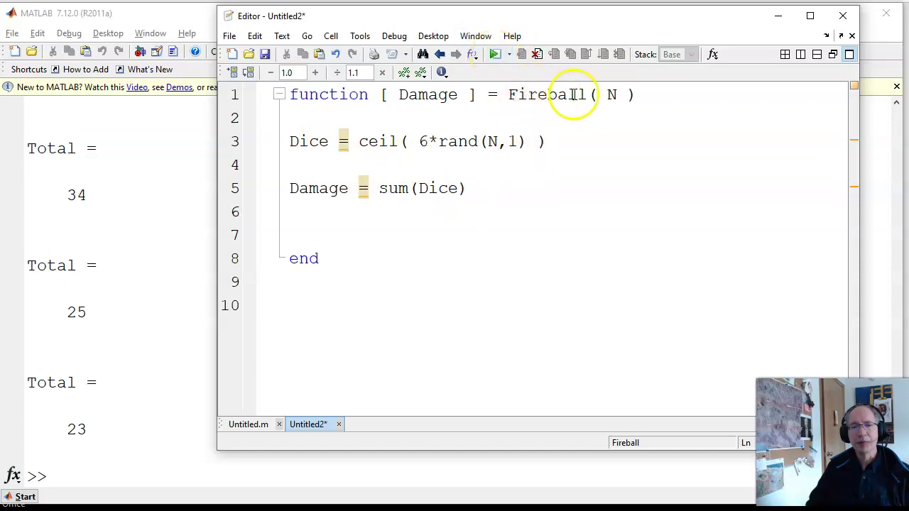
- Call Fireball(12) in the Command Window, which fails as the function is undefined
left_click(96, 471)
type("Fi")
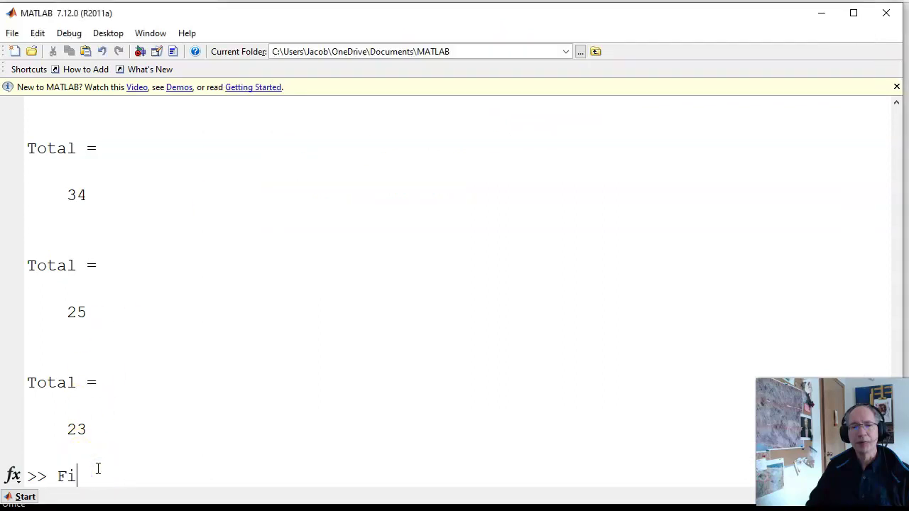
type("reball(12)")
key("Return")
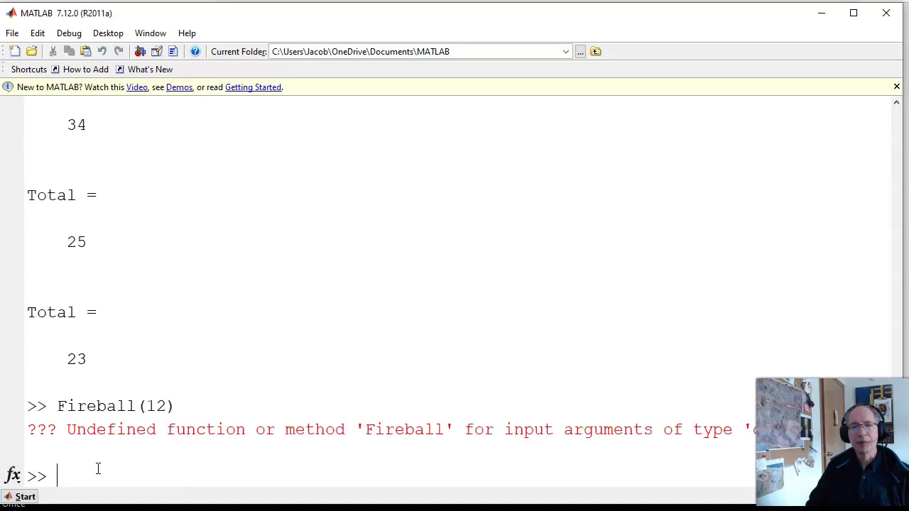
- Save the function as Fireball.m and rerun Fireball(12), printing twelve dice and Damage = 46
key("alt+Tab")
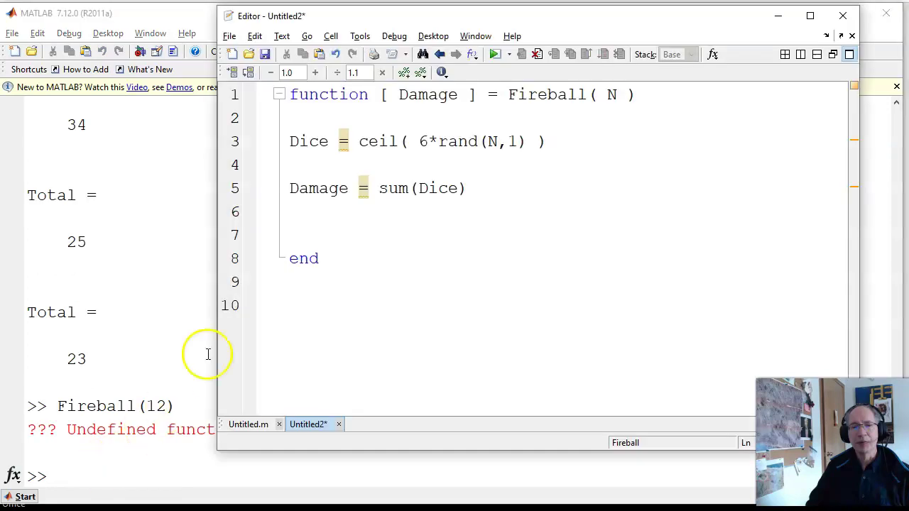
left_click(228, 35)
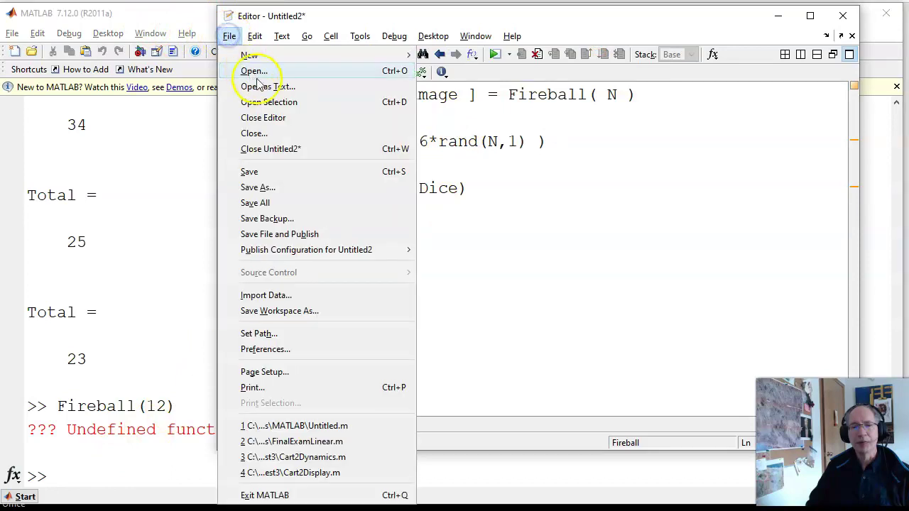
left_click(267, 173)
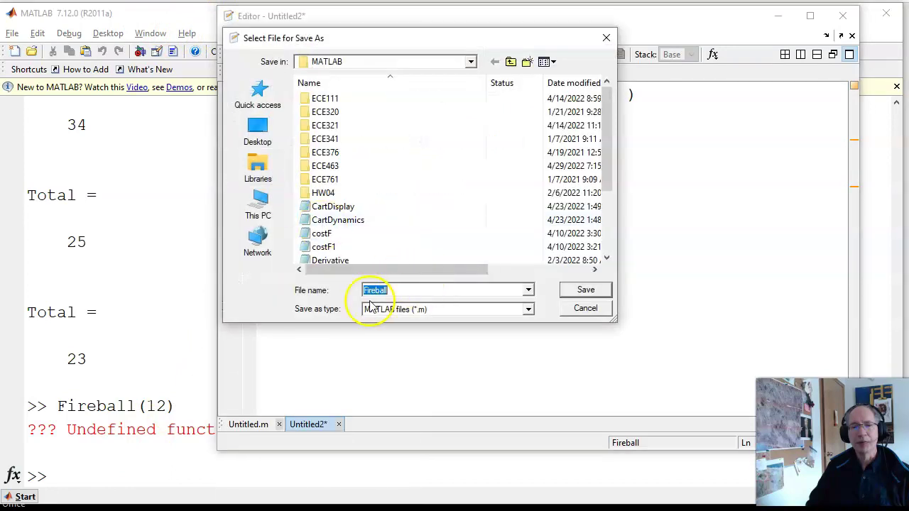
left_click(600, 290)
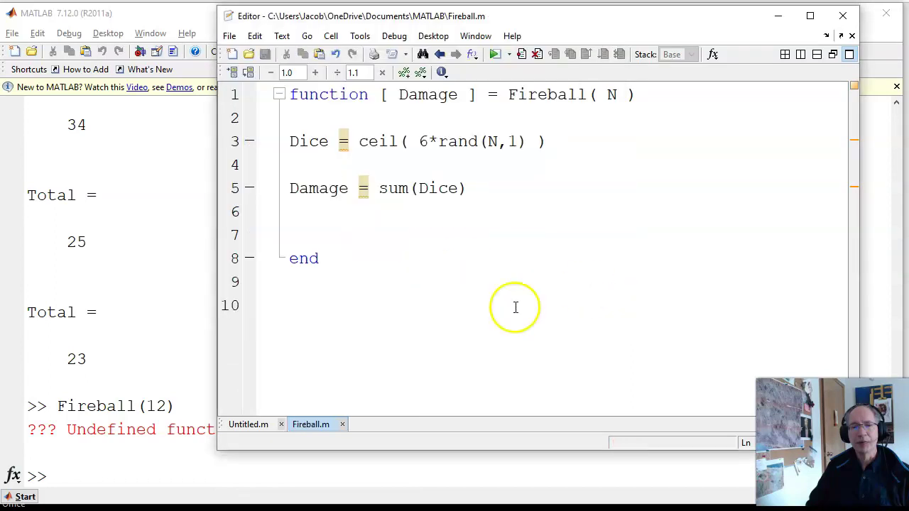
left_click(89, 474)
key("Up")
key("Return")
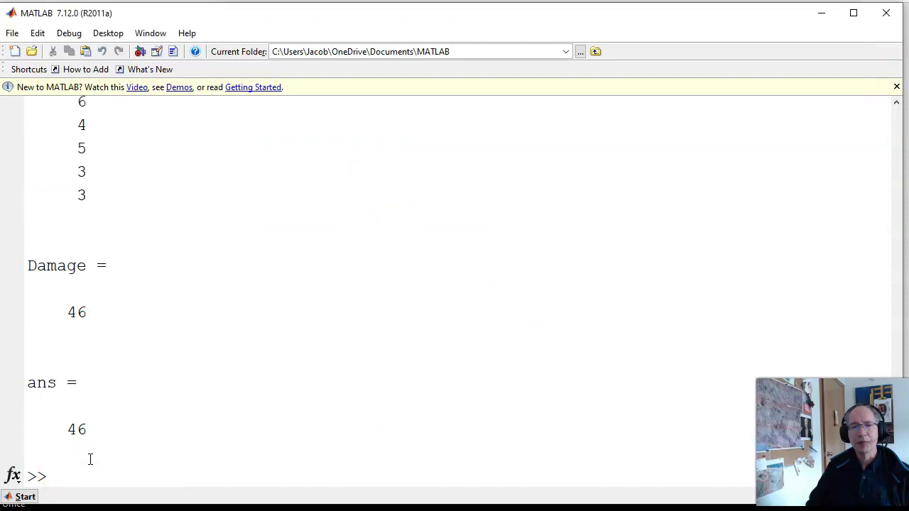
- Scroll through the earlier output and glance at the Fireball code before returning to the Command Window
scroll(109, 454, "up", 3)
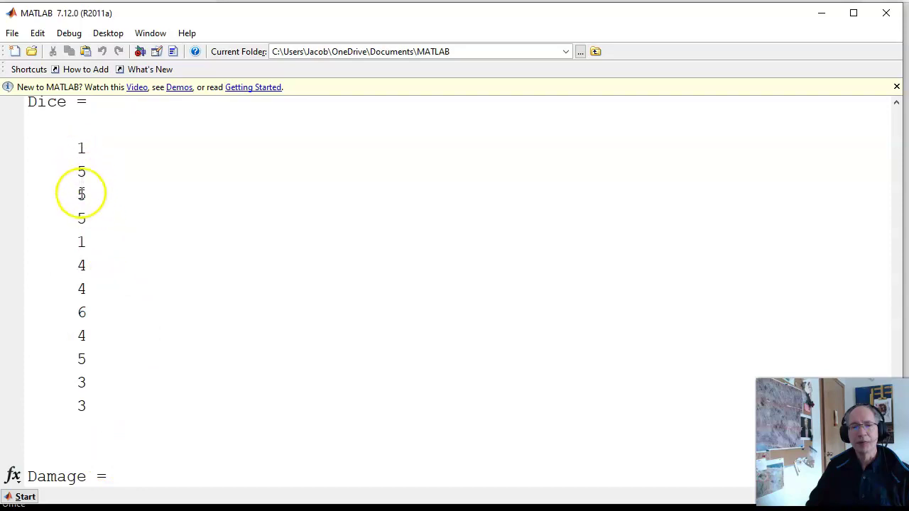
scroll(89, 401, "down", 3)
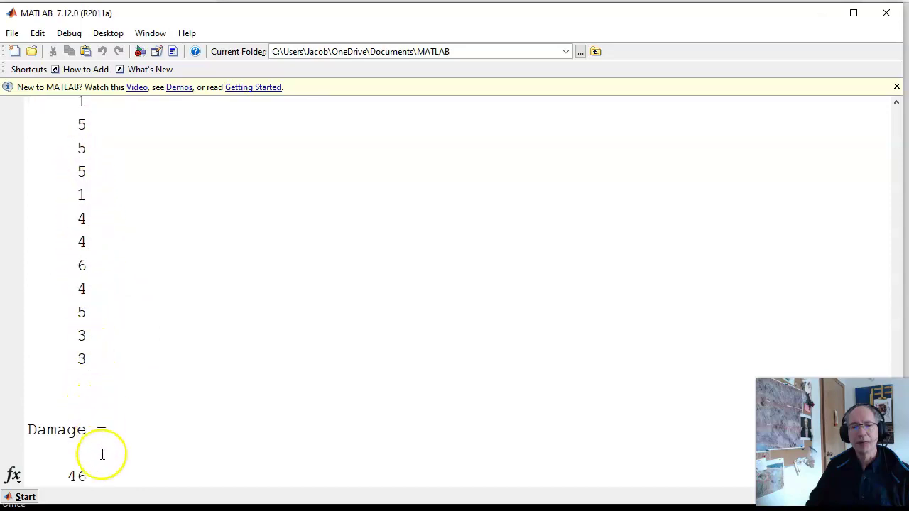
scroll(149, 418, "down", 2)
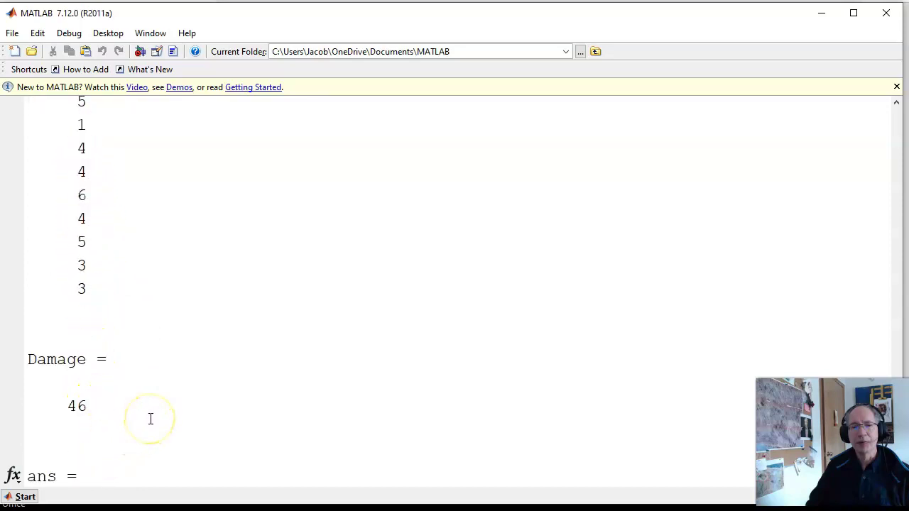
key("alt+Tab")
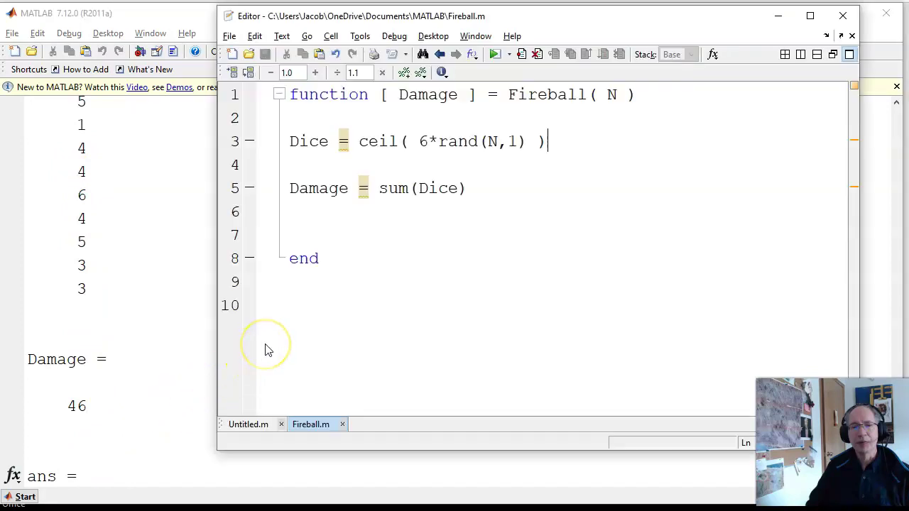
key("alt+Tab")
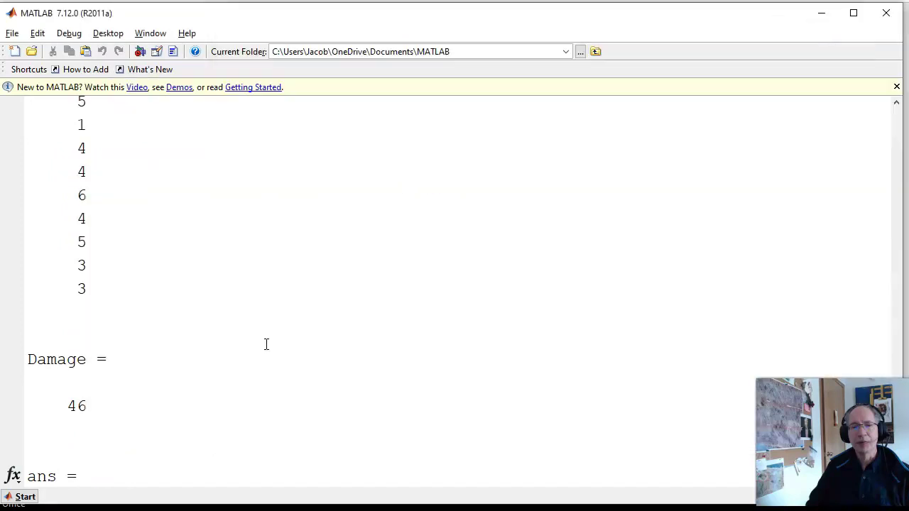
- Run Fireball(3) four times, getting Damage 7, 10, 9 and 11, then view Fireball.m
key("Up")
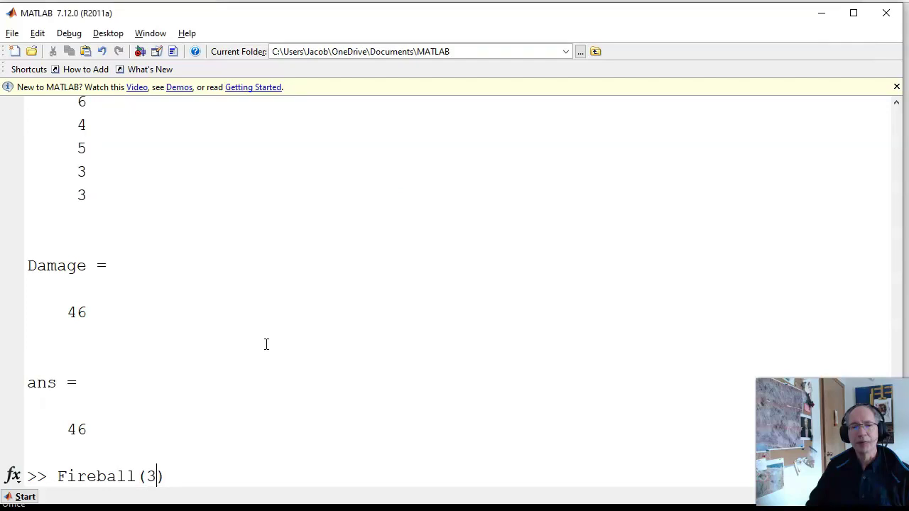
type("3")
key("Return")
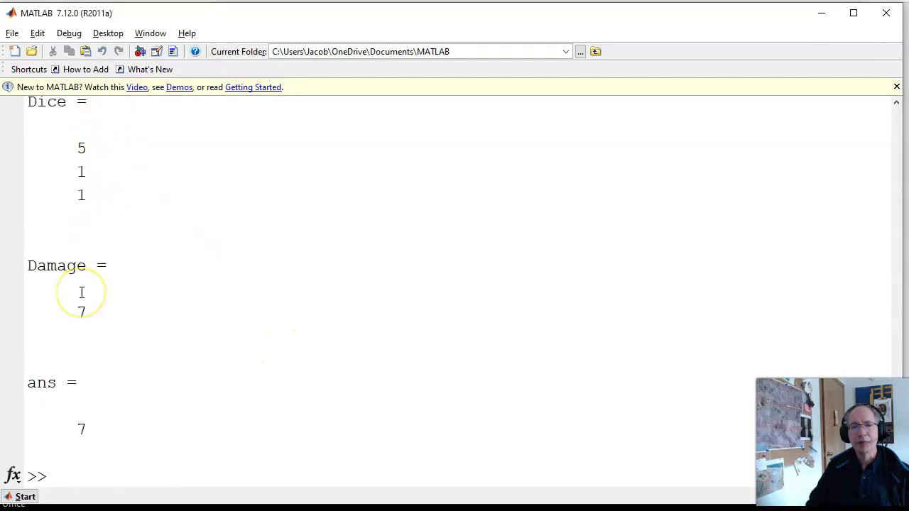
key("Up")
key("Return")
key("Up")
key("Return")
key("Up")
key("Return")
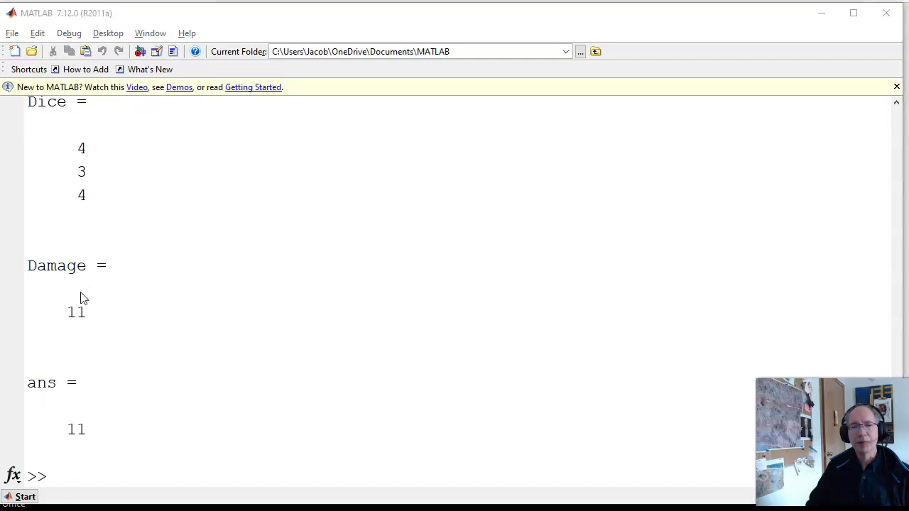
key("alt+Tab")
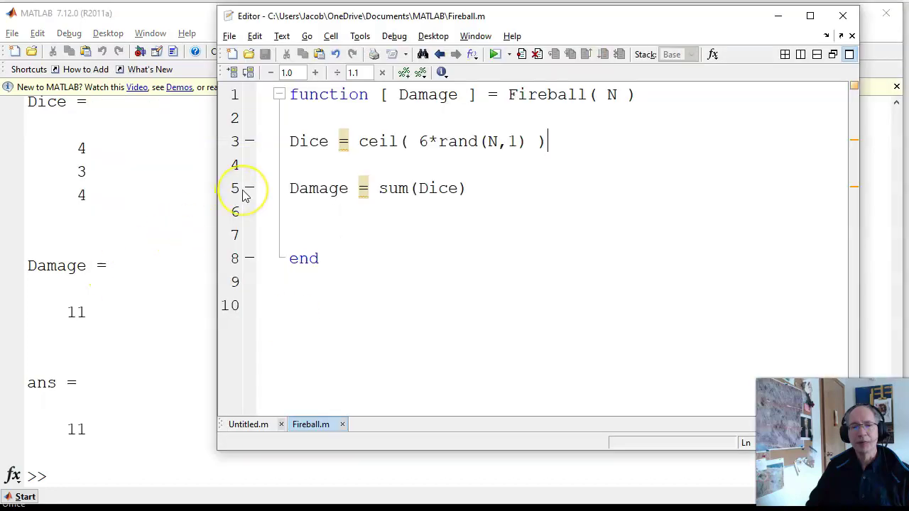
- Add a semicolon in Fireball.m to suppress output and rerun Fireball(3)
type(";")
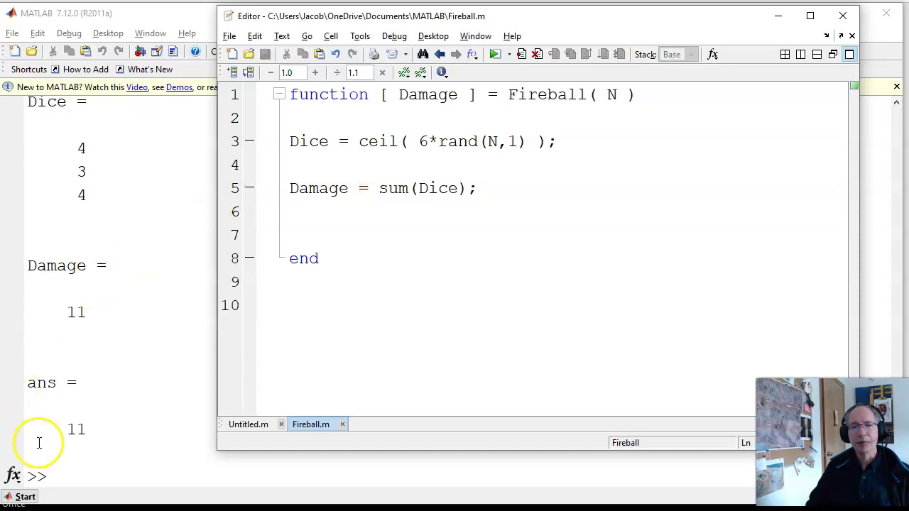
left_click(100, 462)
key("Up")
key("Return")
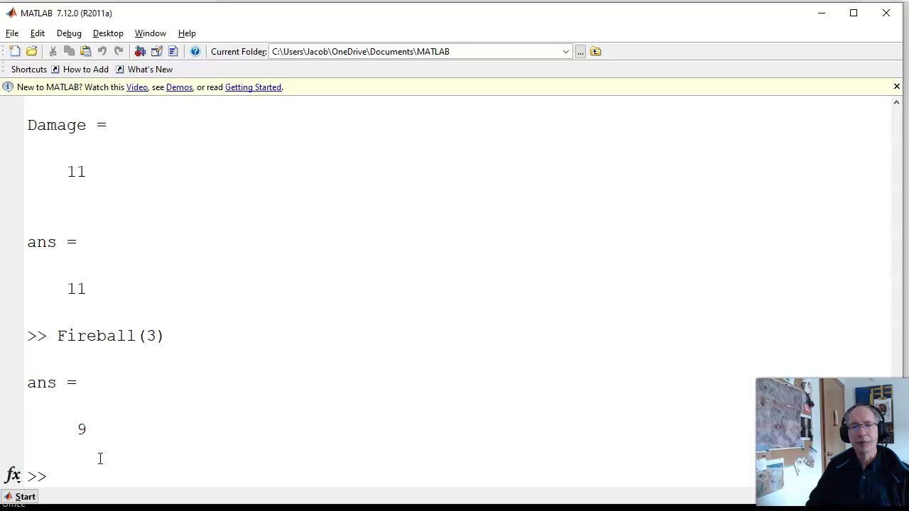
- Run Fireball(5) four times to roll five dice
key("Up")
type("5")
key("Return")
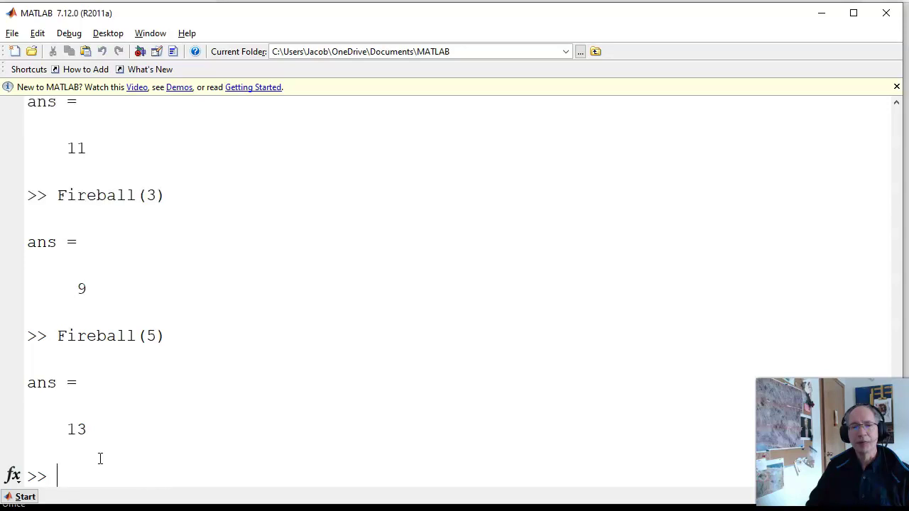
key("Up")
key("Return")
key("Up")
key("Return")
key("Up")
key("Return")
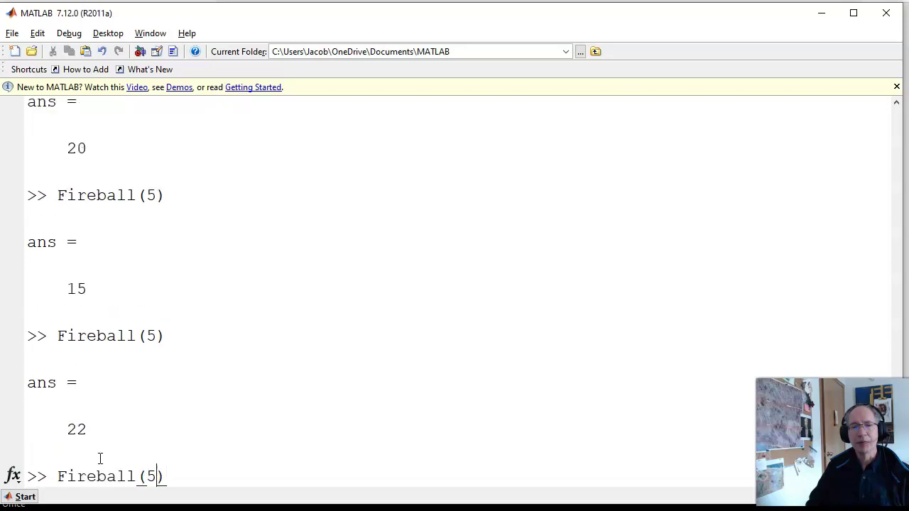
- Run Fireball(15) four times, latest results 57 and 42, checking the code in between
key("Left")
type("1")
key("Return")
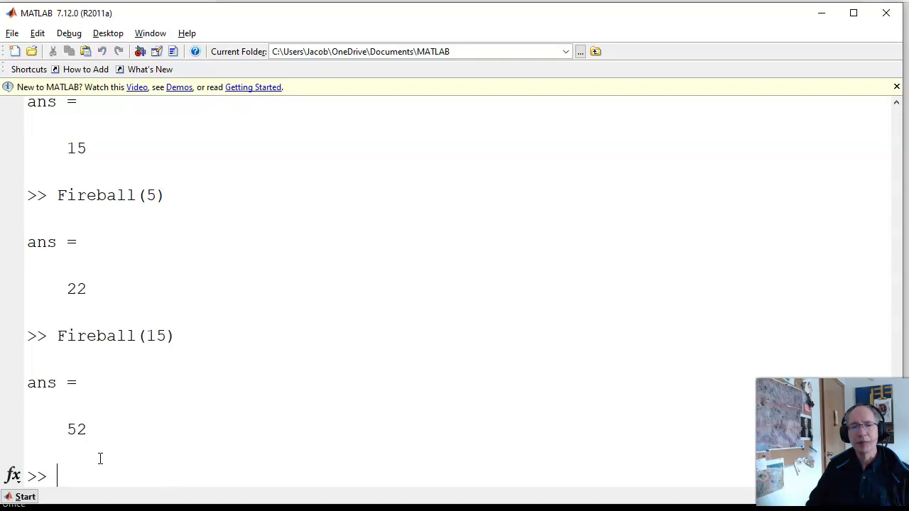
key("Up")
key("Return")
key("Up")
key("Return")
key("Up")
key("Return")
key("alt+Tab")
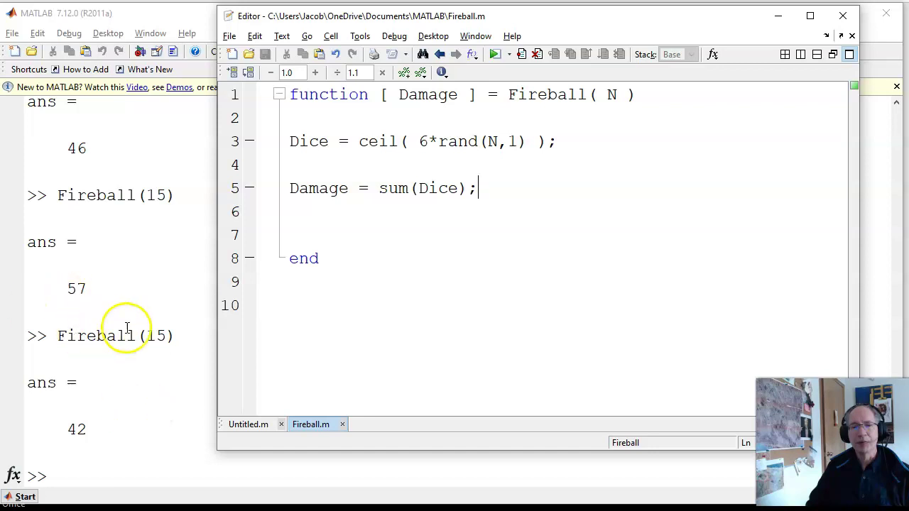
left_click(142, 383)
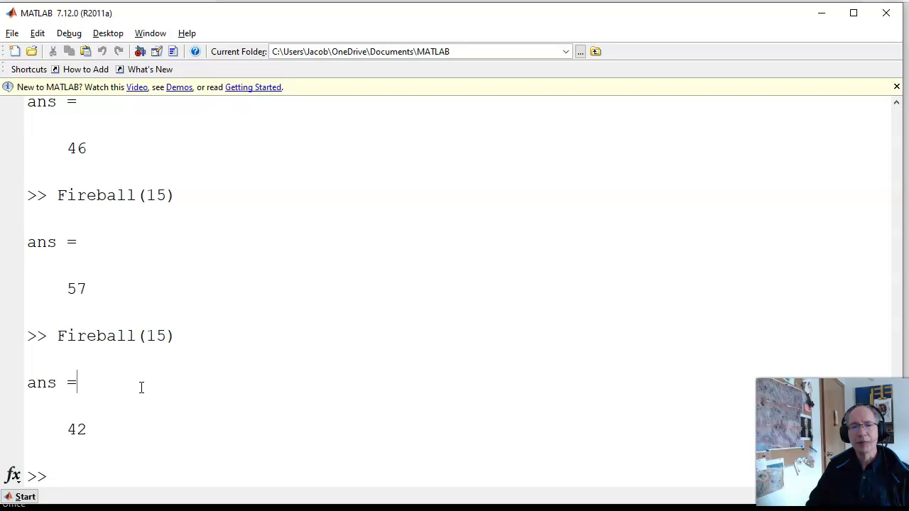
- Create the column vector t = [0:1:5]'
type("t = [0:1:5]'")
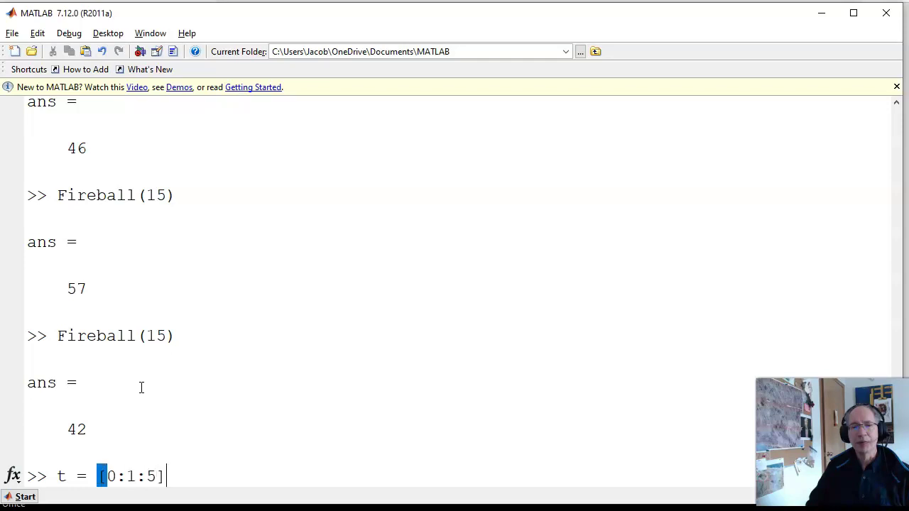
key("Return")
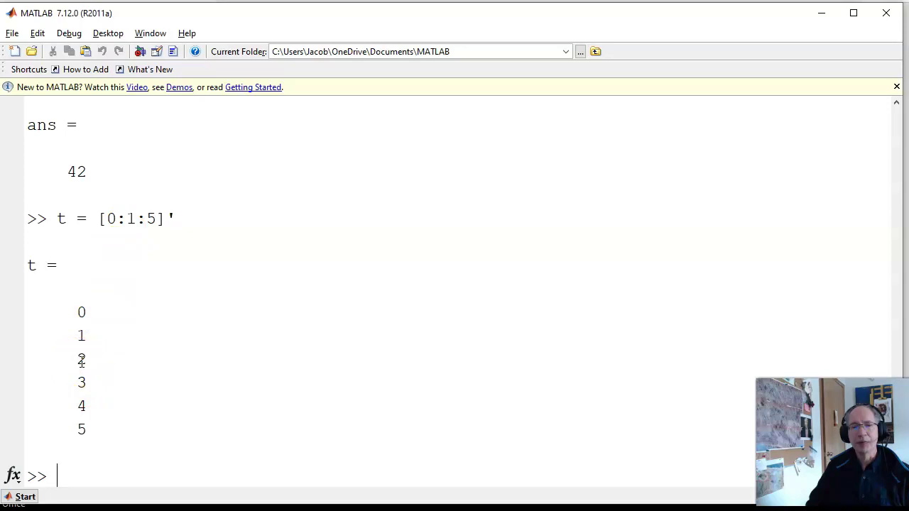
- Redefine t as [0:0.1:1]', from 0 to 1 in 0.1 steps
key("Up")
key("Left")
key("Left")
key("Left")
key("Left")
key("Left")
type("0.")
key("Right")
key("Right")
key("Right")
key("BackSpace")
type("1")
key("Return")
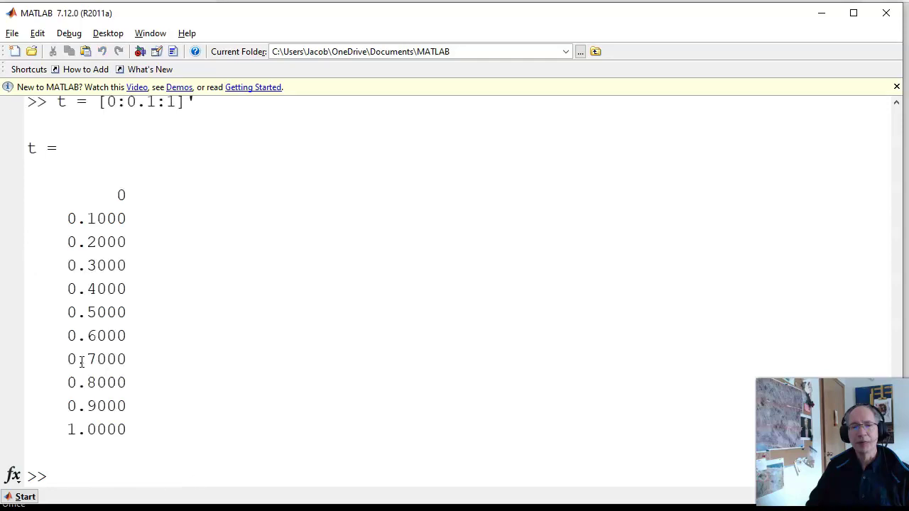
- Redefine t silently as [0:0.01:5]'; from 0 to 5 in 0.01 steps
key("Up")
key("Left")
key("Left")
key("BackSpace")
type("5")
key("Left")
key("Left")
key("Left")
type("0")
key("Right")
key("Right")
key("Right")
key("Right")
key("Right")
type(";")
key("Return")
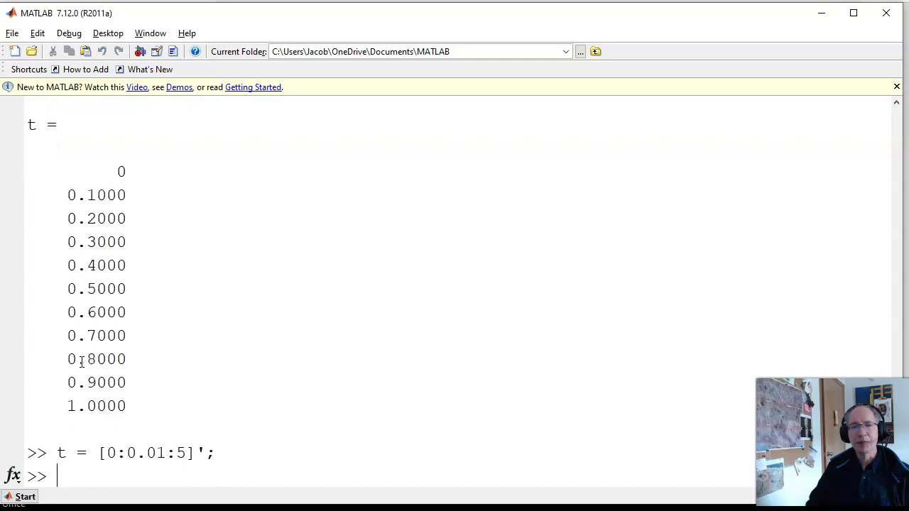
- Compute x = cos(t); and plot it with plot(t,x)
type("x = cos(t);")
key("Return")
type("plot(t,x)")
key("Return")
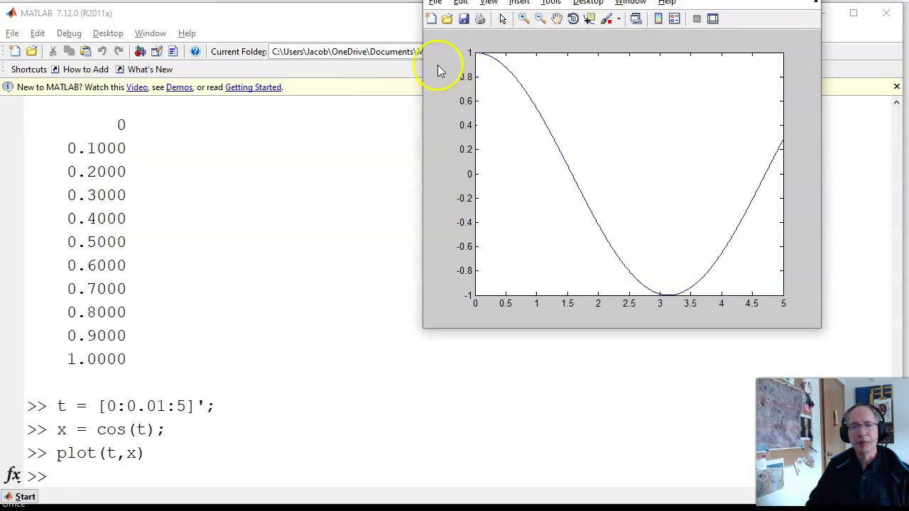
- Extend t to [0:0.01:15]', recompute x = cos(t) and replot the cosine
left_click(95, 487)
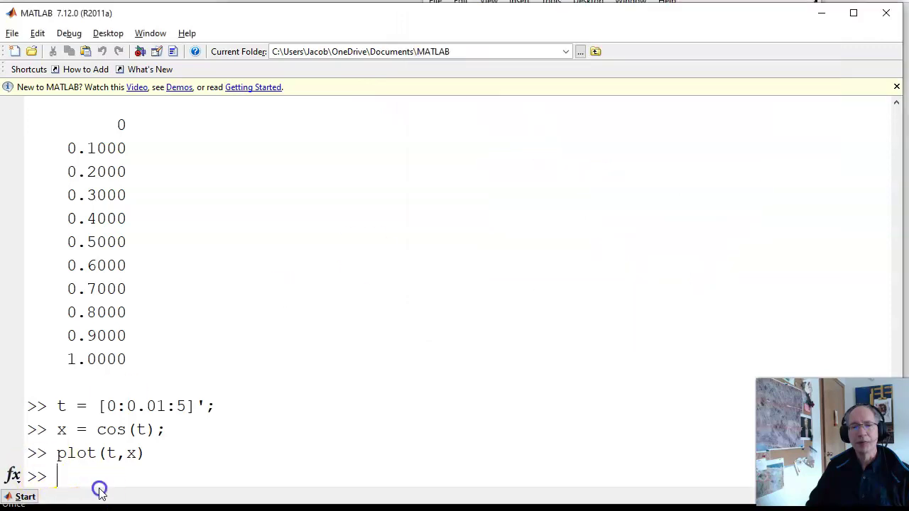
key("Up")
key("Up")
key("Up")
key("Left")
key("Left")
key("Left")
key("Left")
type("1")
key("Return")
key("Up")
key("Up")
key("Up")
key("Return")
key("Up")
key("Up")
key("Up")
key("Return")
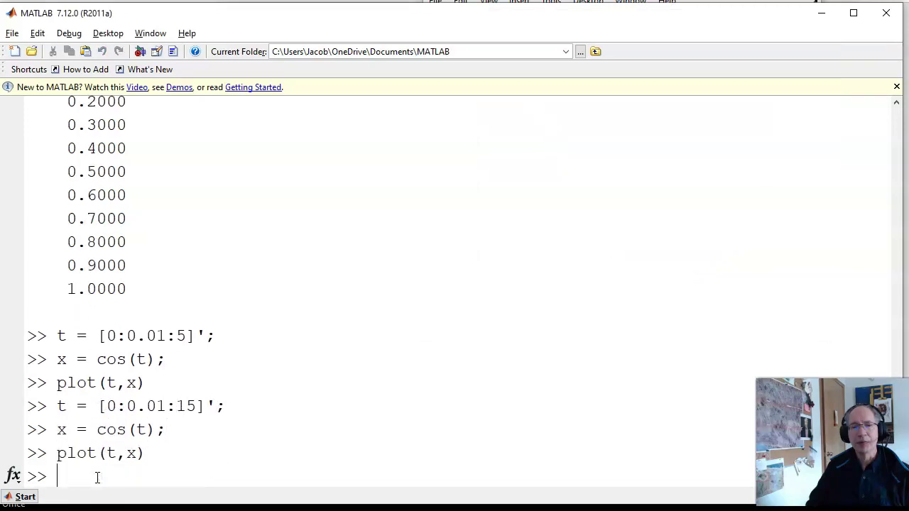
key("alt+Tab")
key("alt+Tab")
key("alt+Tab")
key("alt+Tab")
key("alt+Tab")
key("alt+Tab")
key("alt+Tab")
key("alt+Tab")
key("alt+Tab")
key("alt+Tab")
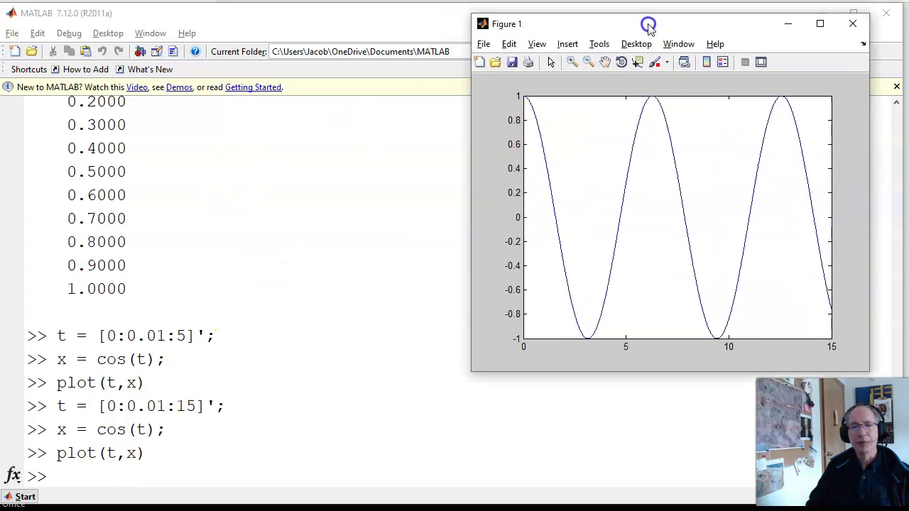
- Compute y = sin(t); and plot cosine and sine together with plot(t,x,t,y)
left_click(203, 479)
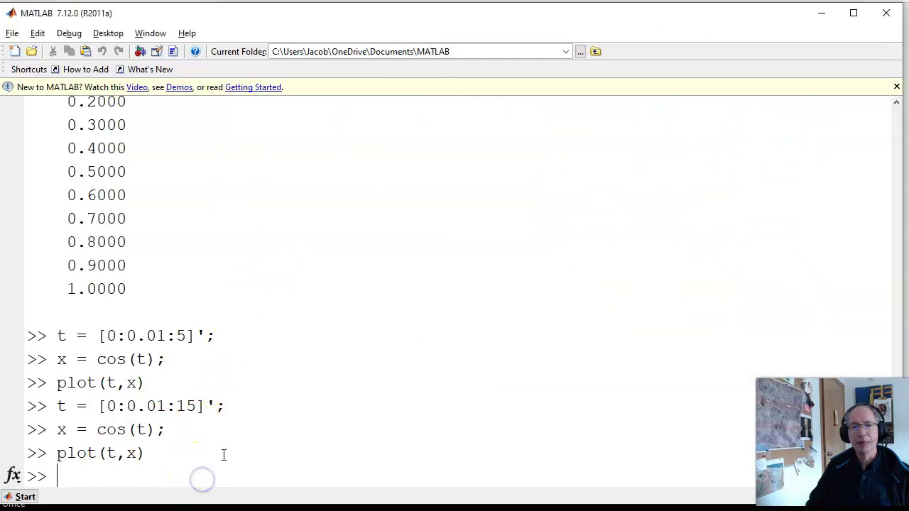
type("y = s")
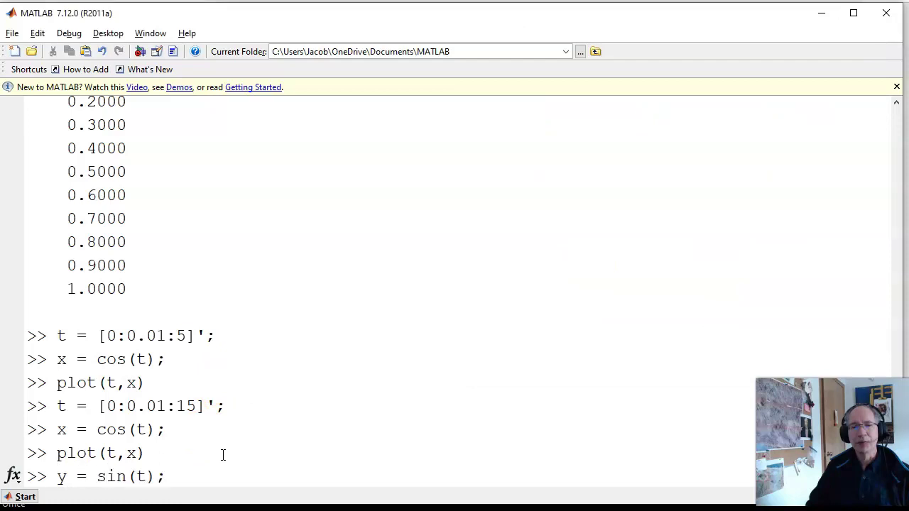
type("in(t);")
key("Return")
key("Up")
key("Up")
key("Left")
type(",t,y")
key("Return")
key("alt+Tab")
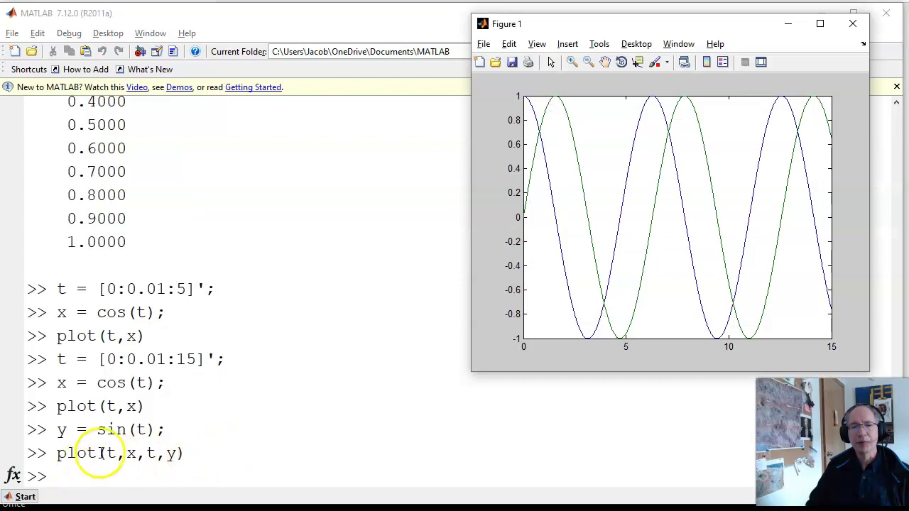
left_click(339, 407)
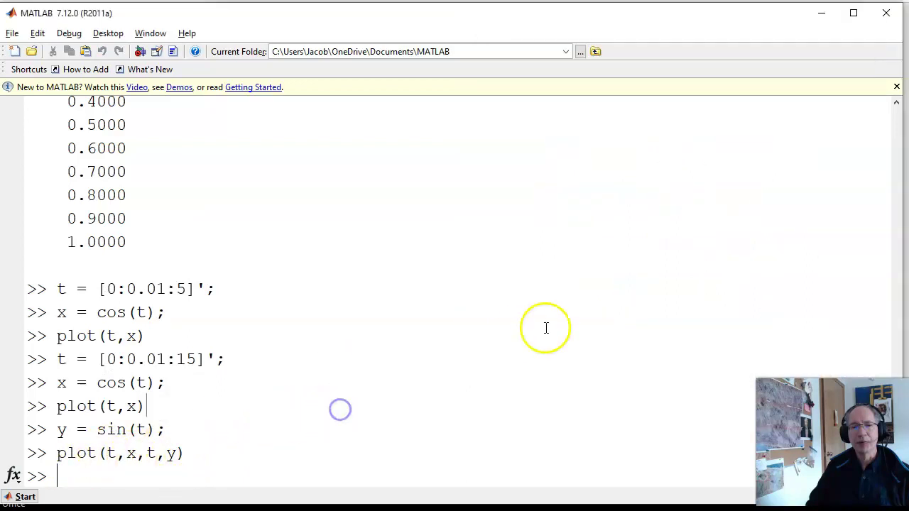
- Replot with plot(t,x,'r-',t,y,'c--') for a red solid cosine and cyan dashed sine
left_click_drag(899, 258, 470, 207)
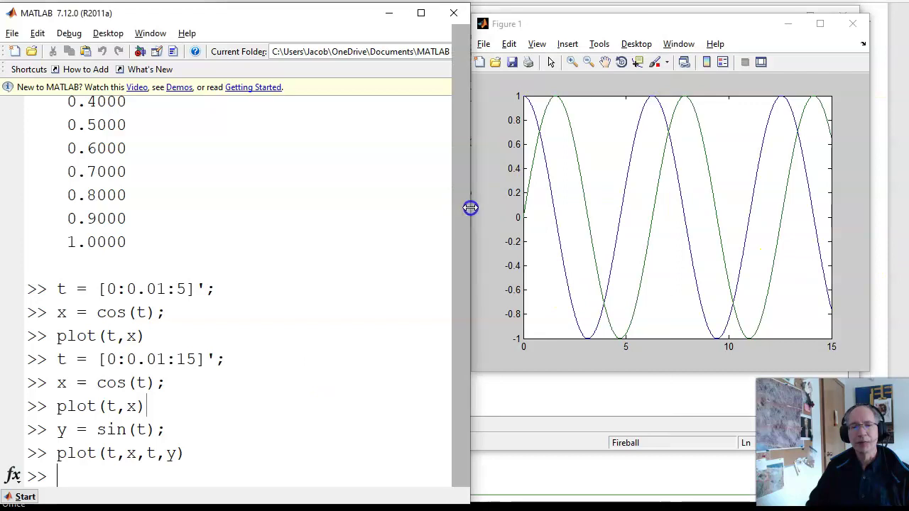
left_click(211, 460)
key("Up")
key("Left")
key("Left")
key("Left")
key("Left")
type("'")
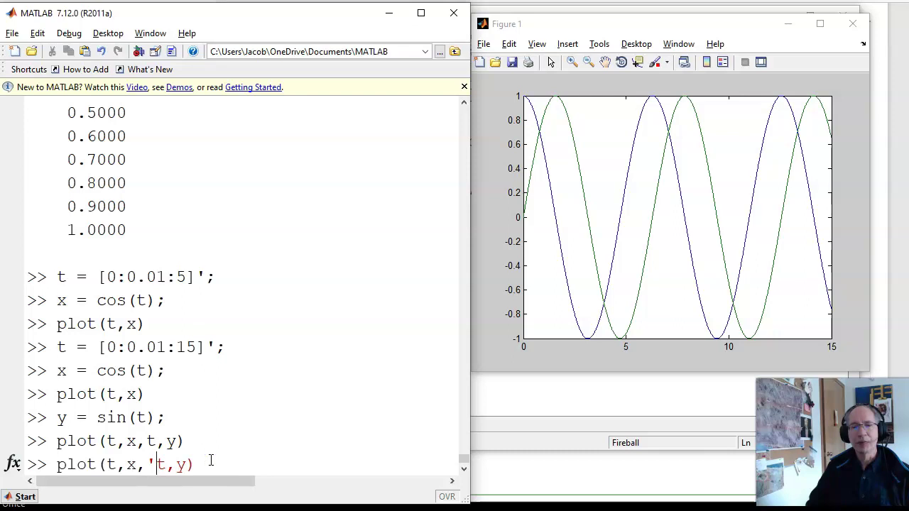
type("r")
type(".")
key("BackSpace")
type("',")
key("Left")
key("Left")
type("-")
key("Right")
key("Right")
key("Right")
key("Right")
key("Right")
type(",'c--'")
key("Return")
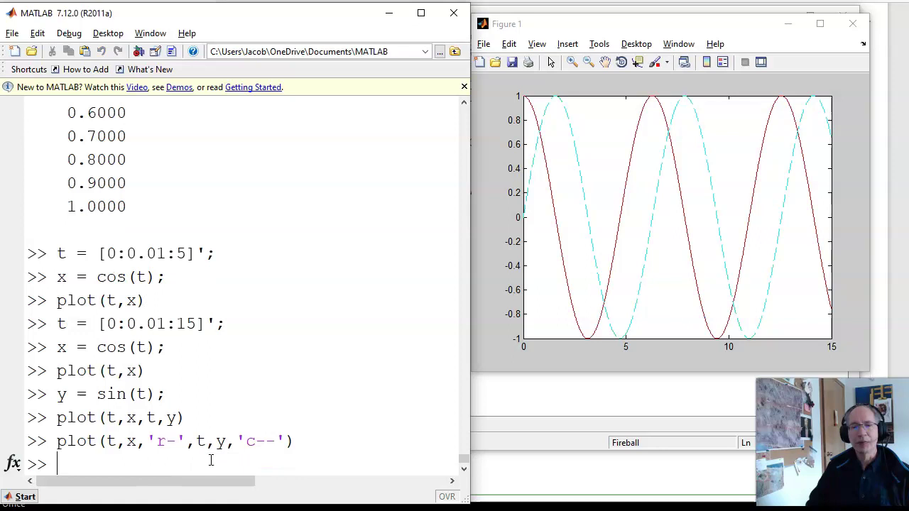
- Label the axes with xlabel('Time'); and ylabel('Volts');
type("xlabel('Time');")
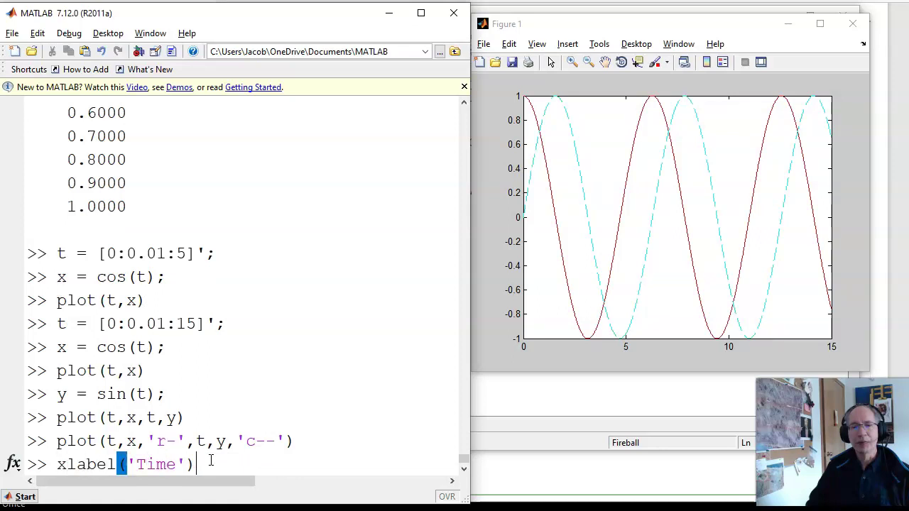
key("Return")
type("ylabel")
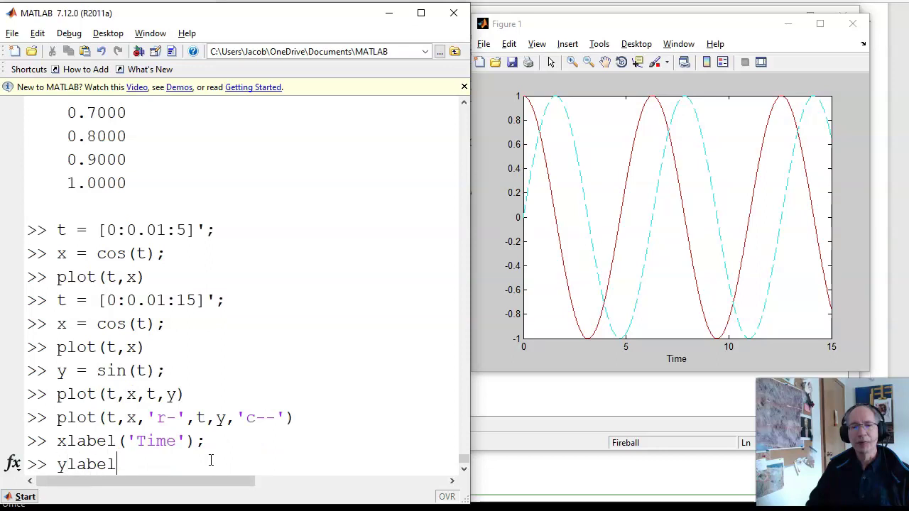
type("('Volts');")
key("Return")
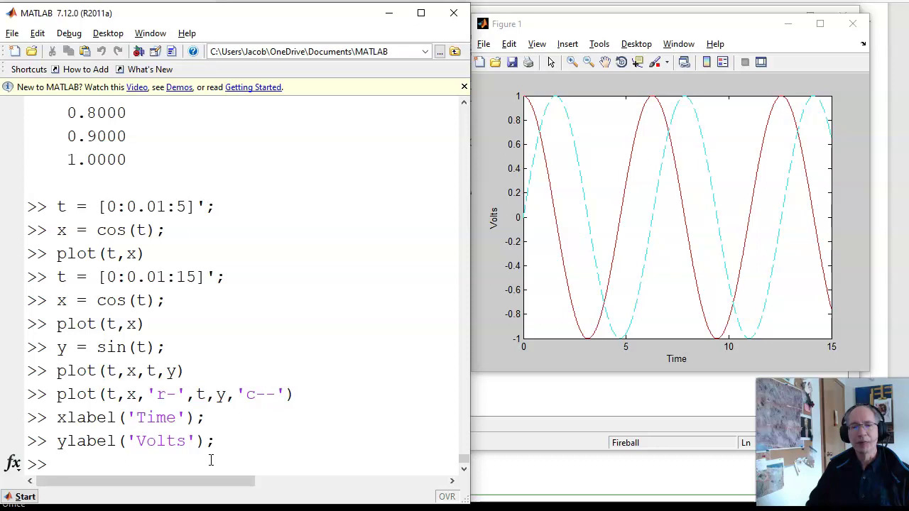
key("alt+Tab")
key("alt+Tab")
key("alt+Tab")
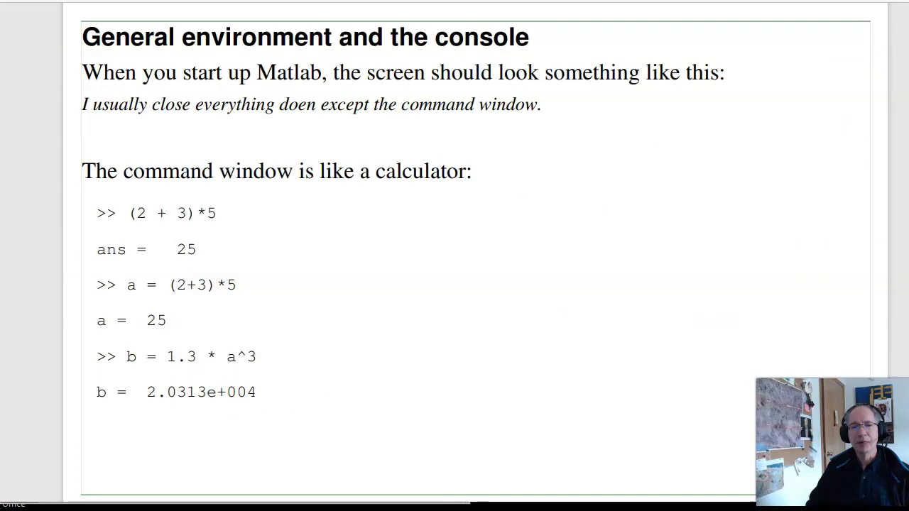
- Scroll the lecture notes to the Plotting Functions in Matlab page, then return to MATLAB
scroll(502, 257, "down", 15)
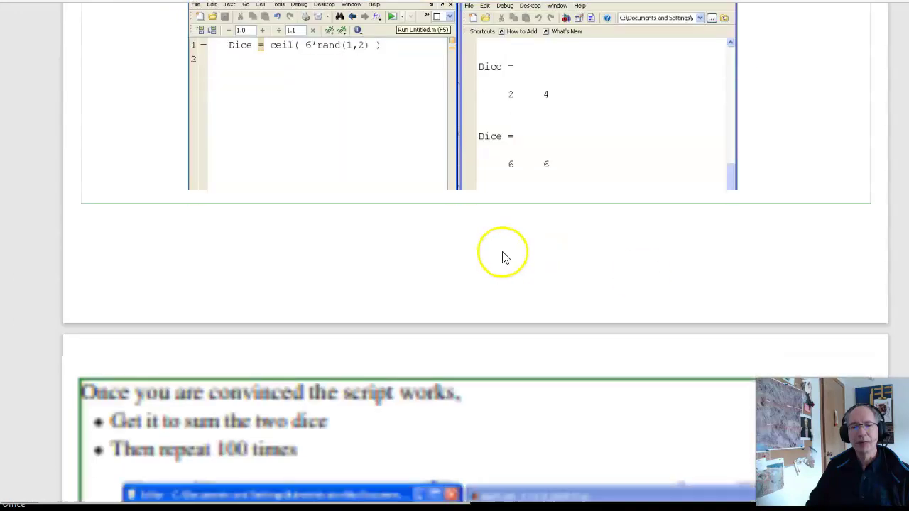
scroll(502, 257, "down", 15)
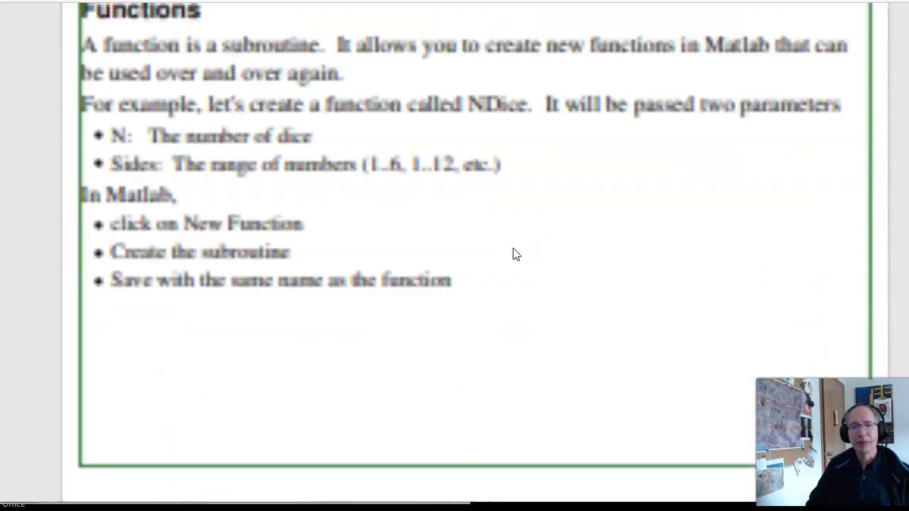
scroll(515, 254, "down", 15)
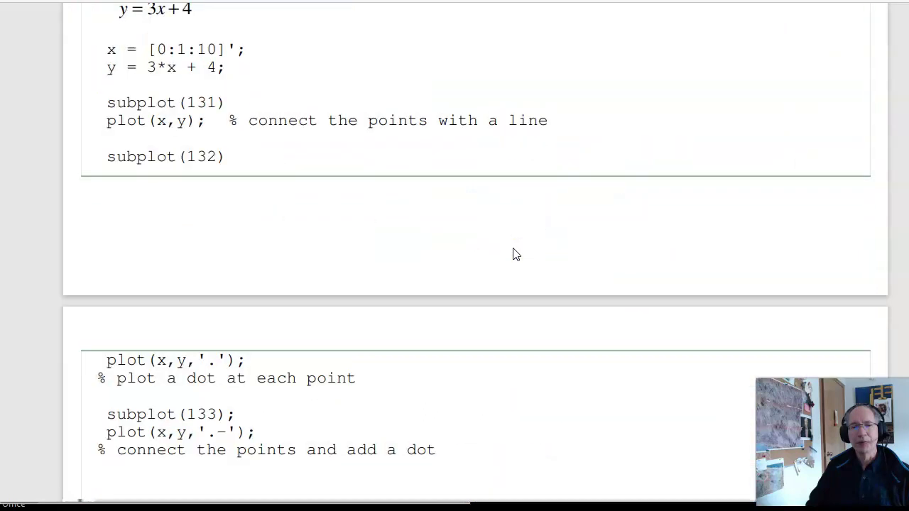
scroll(515, 254, "down", 15)
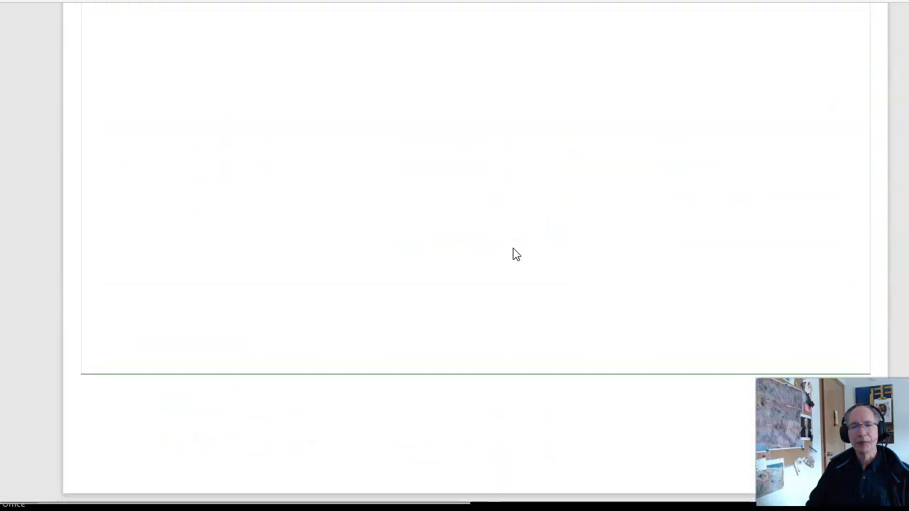
scroll(515, 254, "up", 15)
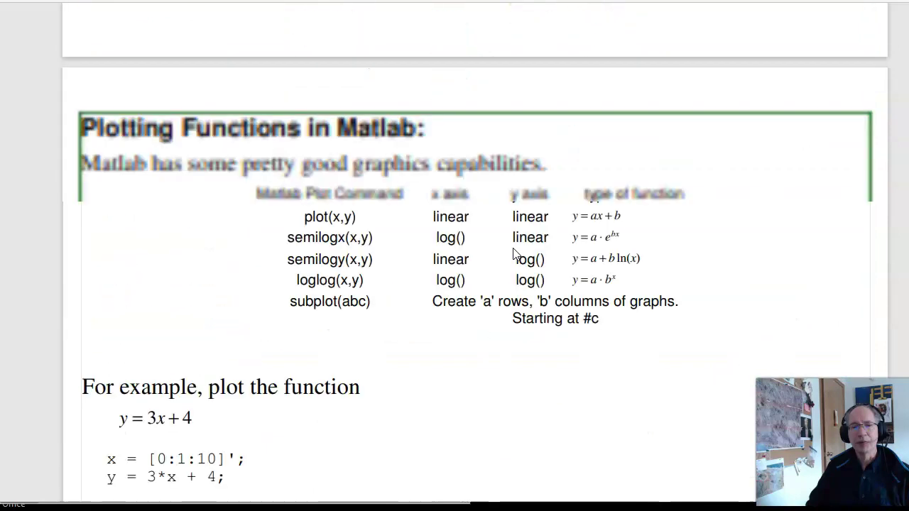
scroll(515, 254, "up", 5)
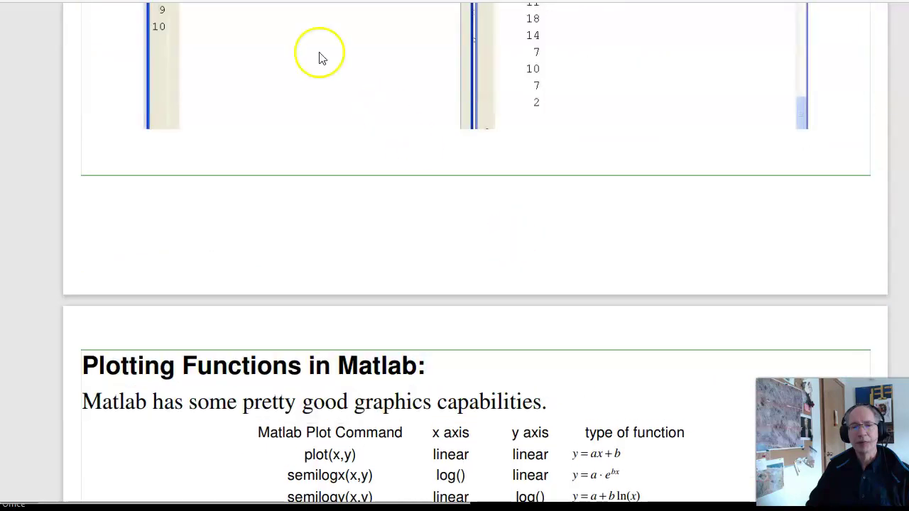
key("alt+Tab")
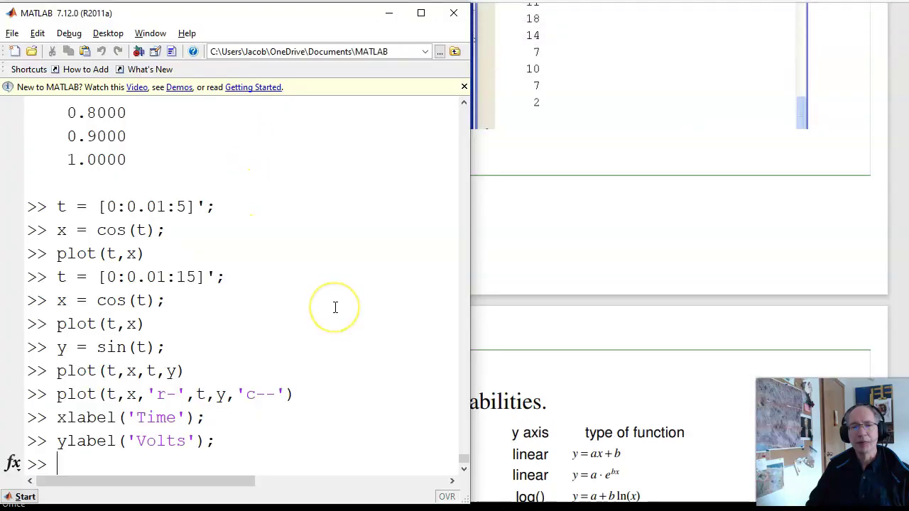
- Run help, widen the Command Window, then run help plot and scroll through its style codes
type("help")
key("Return")
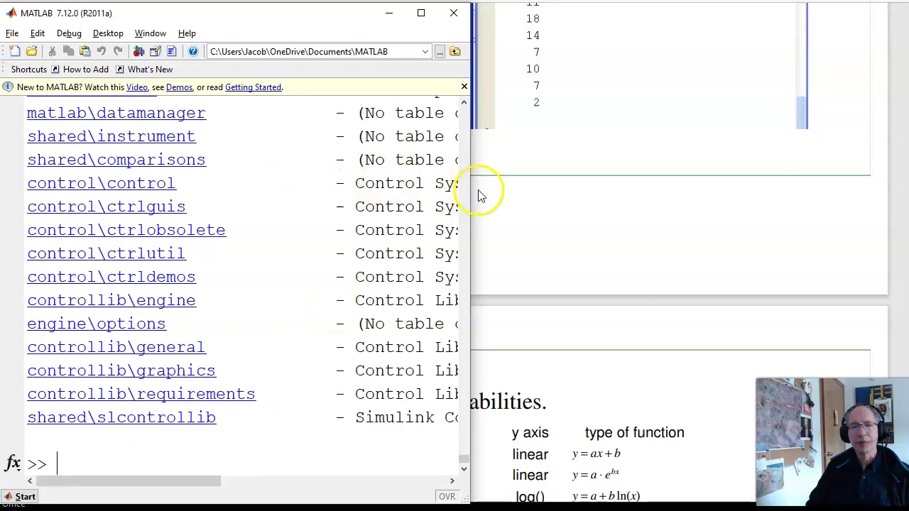
left_click_drag(473, 189, 872, 188)
type("help plot")
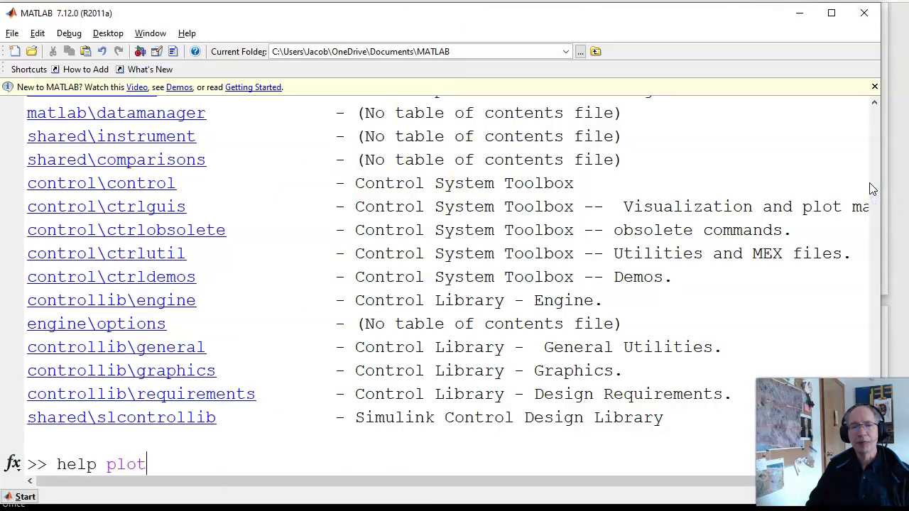
key("Return")
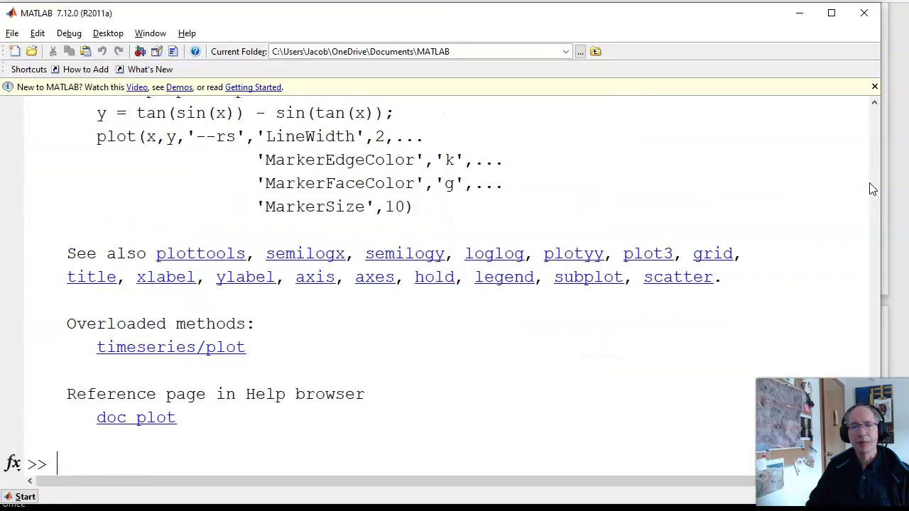
scroll(668, 247, "up", 2)
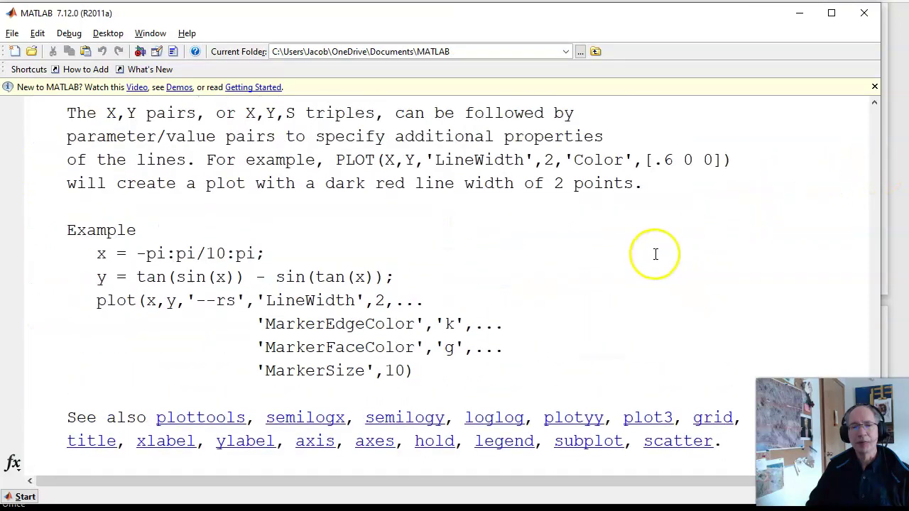
scroll(655, 254, "up", 7)
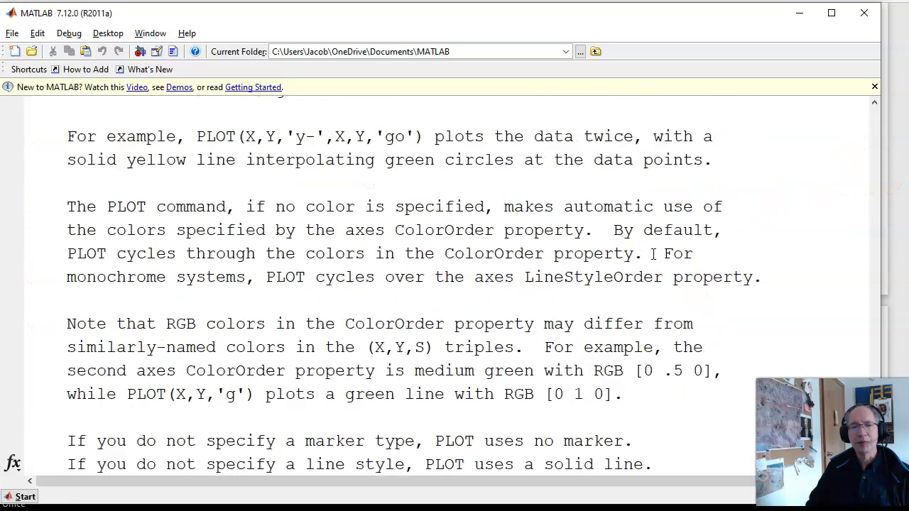
scroll(653, 254, "up", 6)
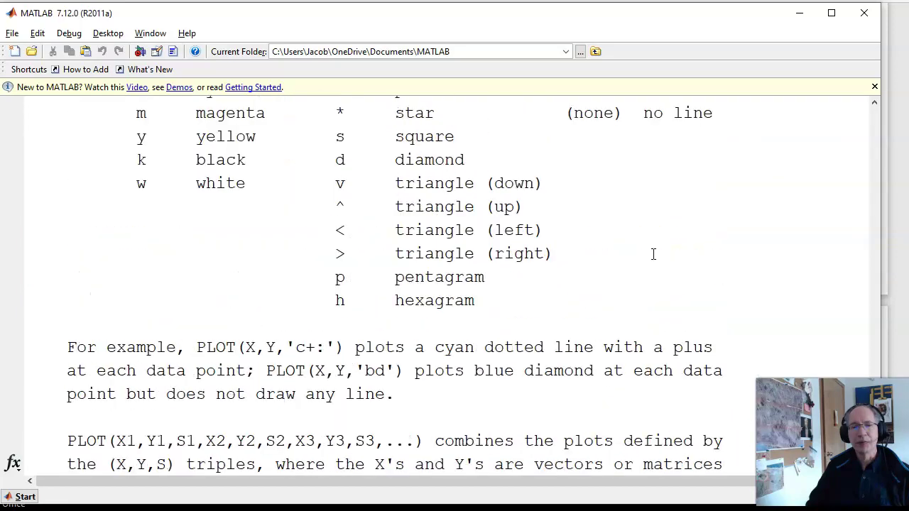
scroll(653, 255, "up", 8)
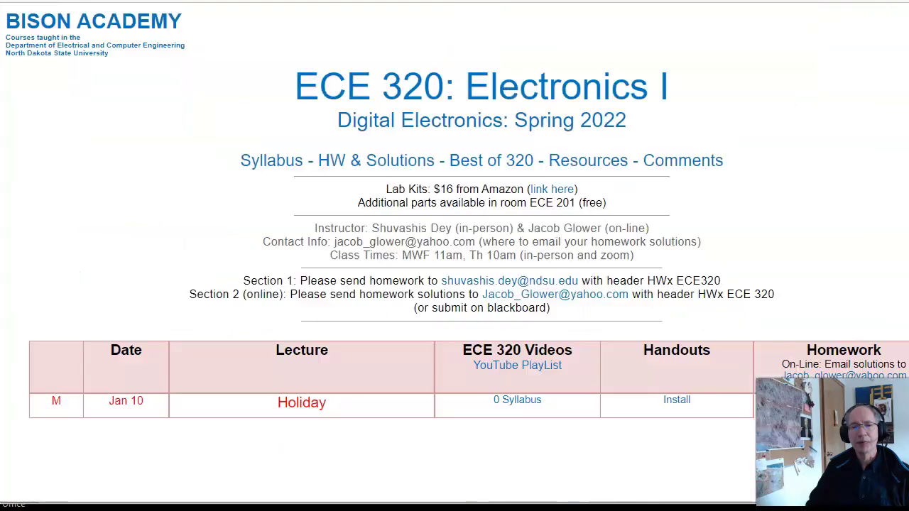
- Browse the ECE 320 Homework Sets and Solutions table, then go back to the course page
scroll(389, 112, "down", 3)
scroll(389, 112, "up", 3)
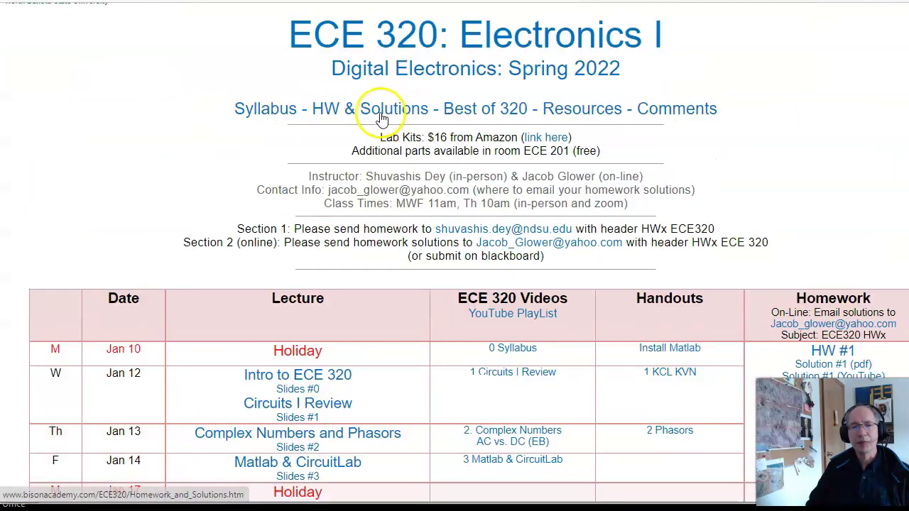
left_click(371, 110)
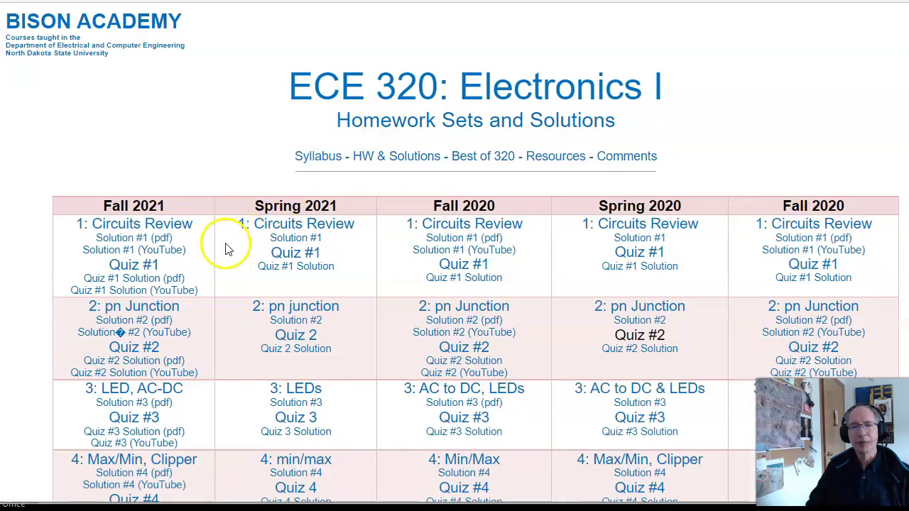
scroll(234, 262, "down", 3)
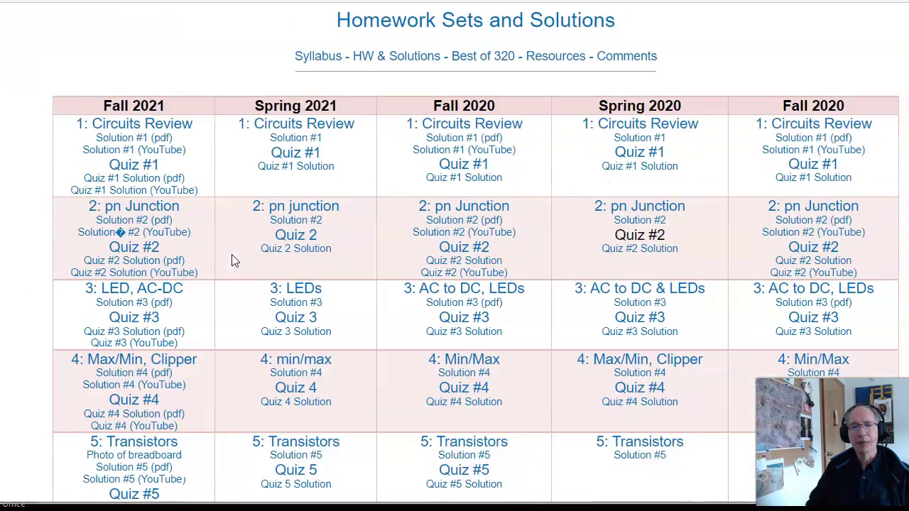
scroll(234, 261, "down", 2)
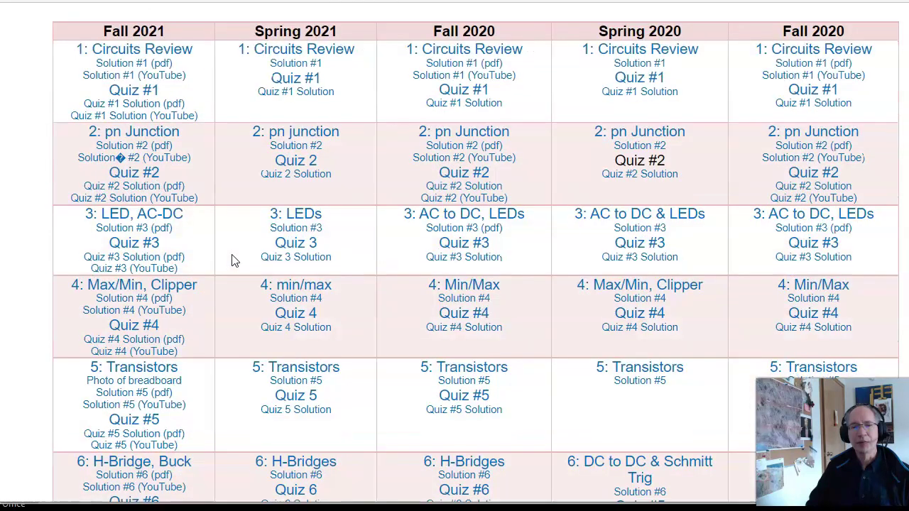
scroll(235, 261, "down", 1)
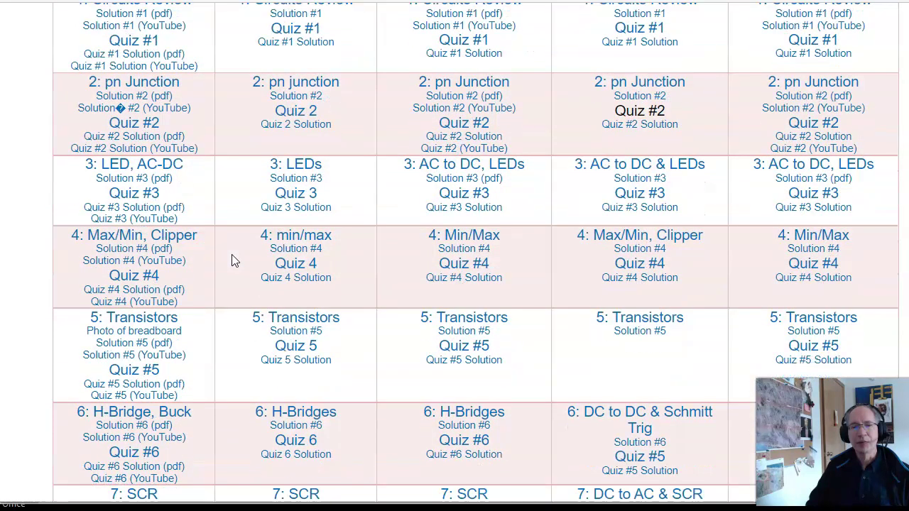
scroll(234, 261, "down", 2)
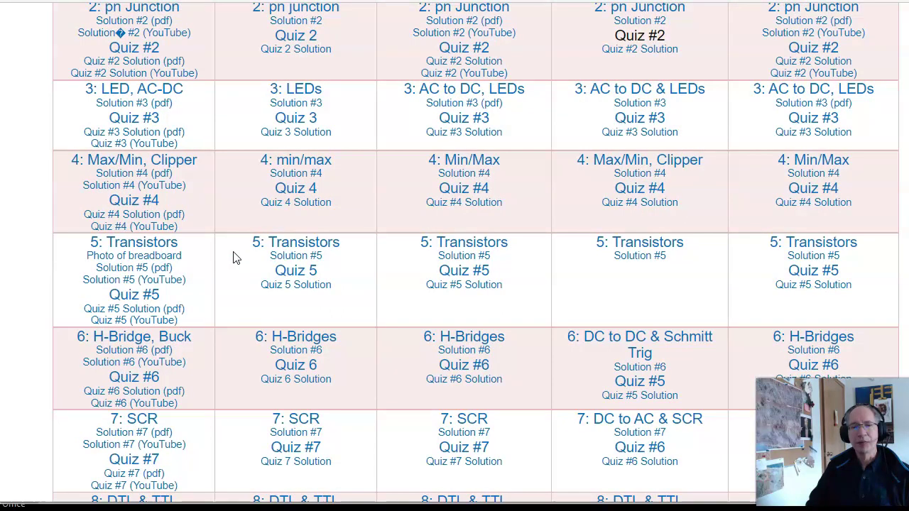
scroll(235, 257, "up", 4)
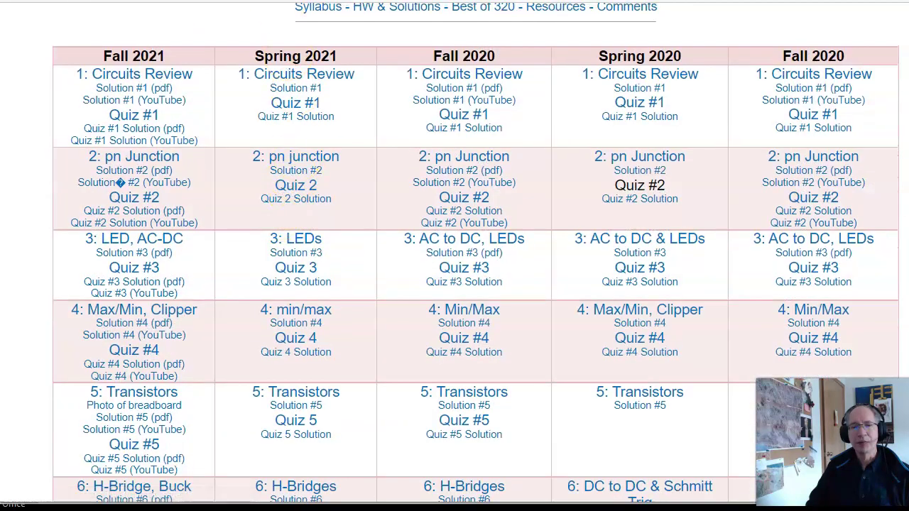
key("alt+Left")
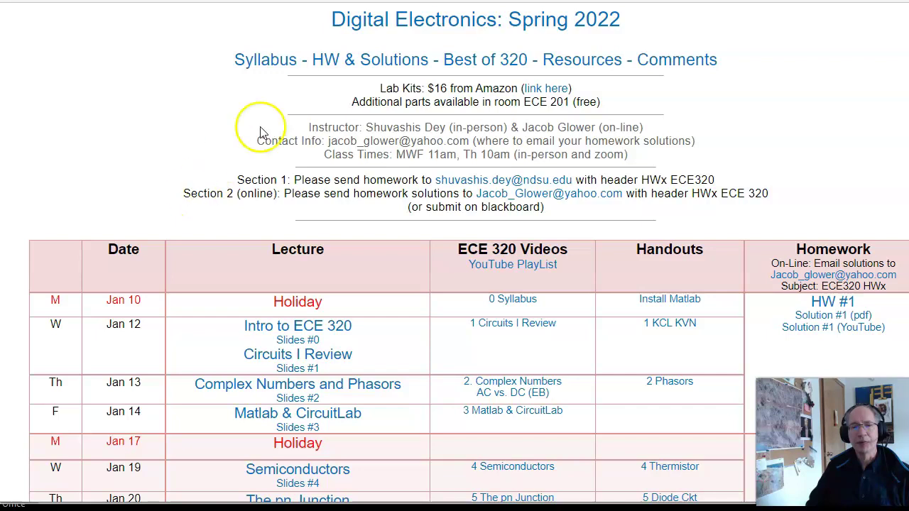
scroll(278, 171, "up", 3)
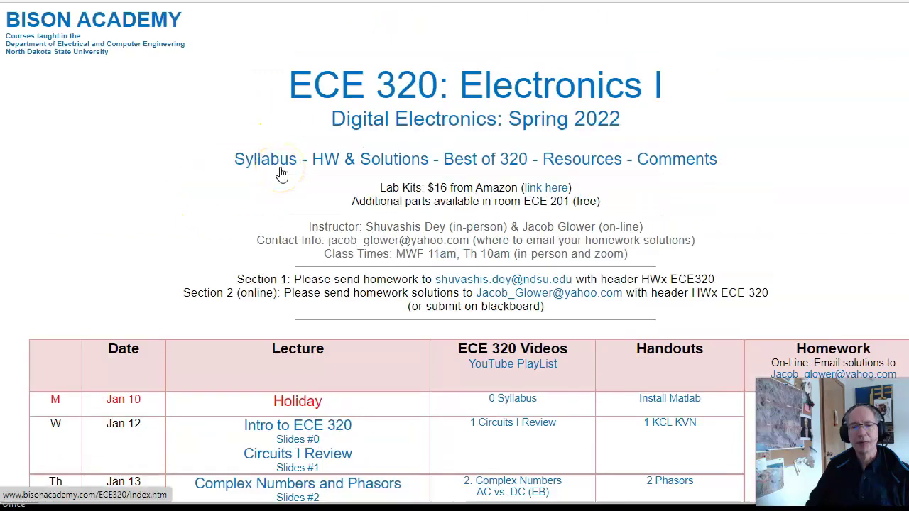
scroll(282, 174, "down", 1)
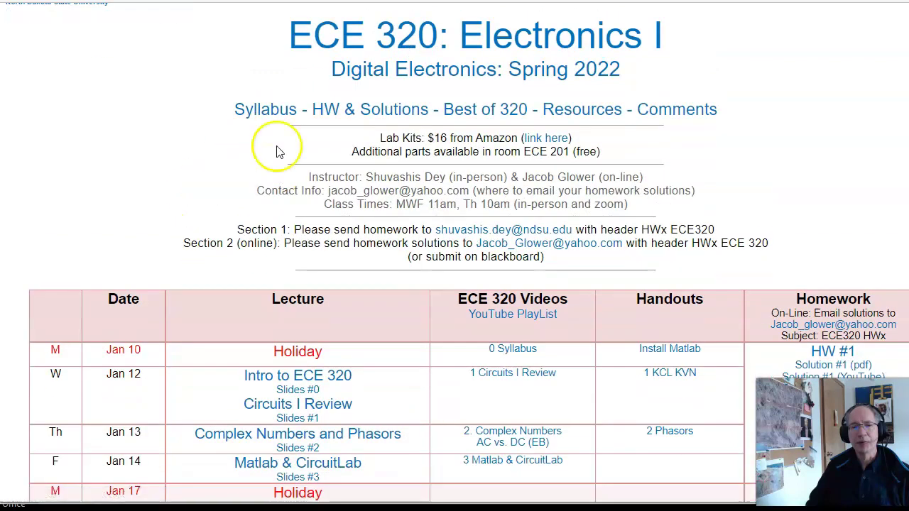